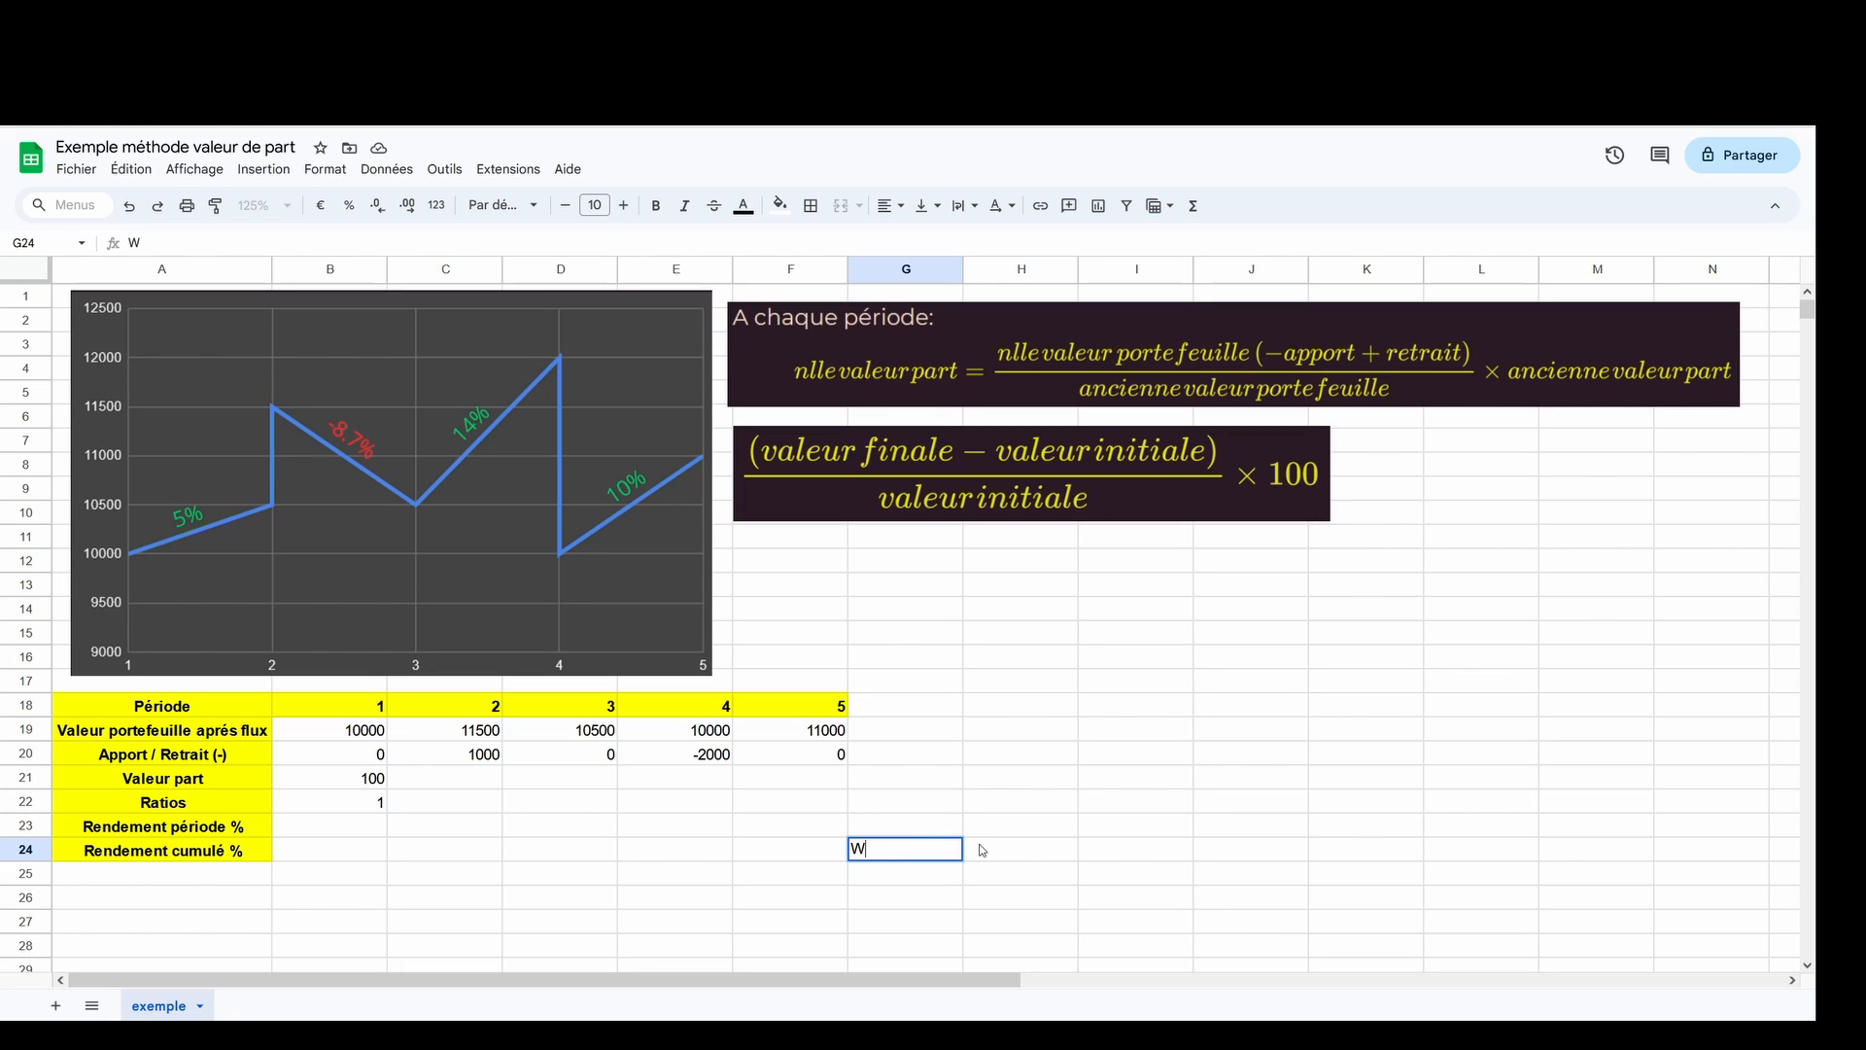
- Examine the portfolio chart, the two formula images and the Valeur portefeuille après flux values for periods 3 to 5
left_click(405, 596)
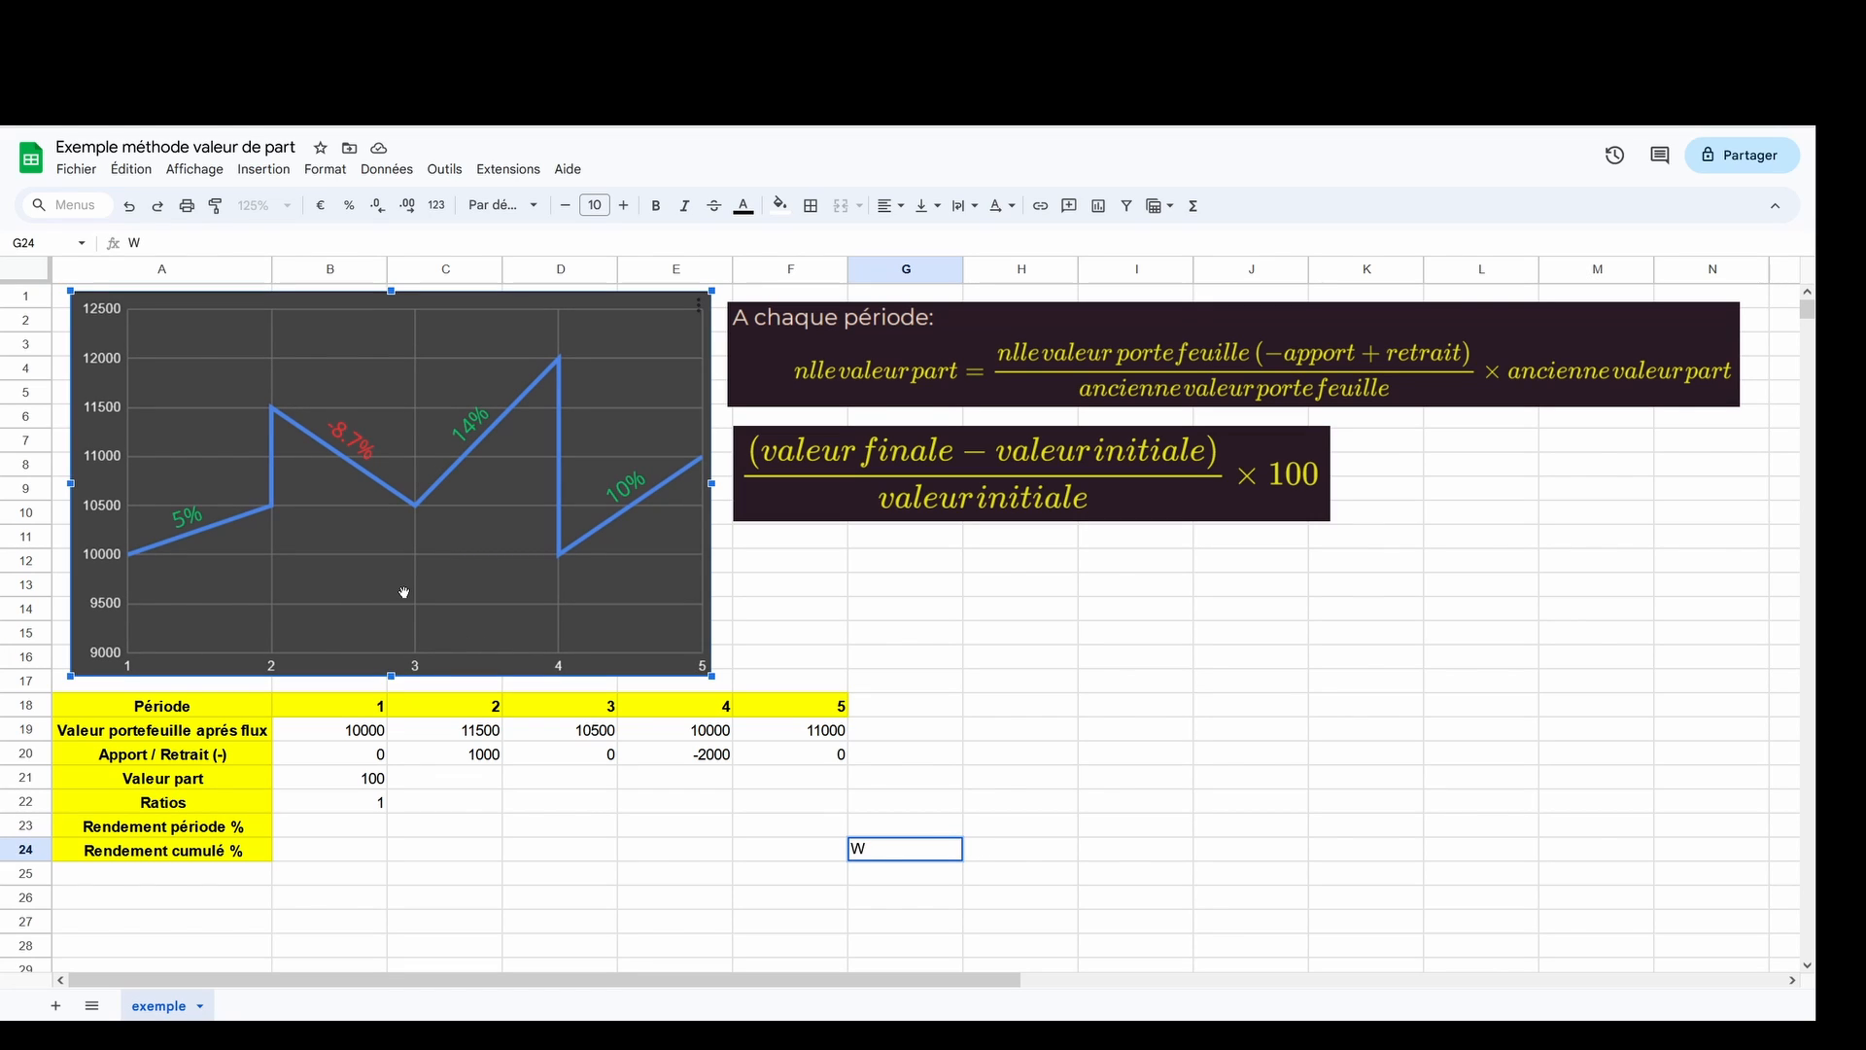
left_click(1220, 370)
left_click(1178, 460)
left_click(1129, 671)
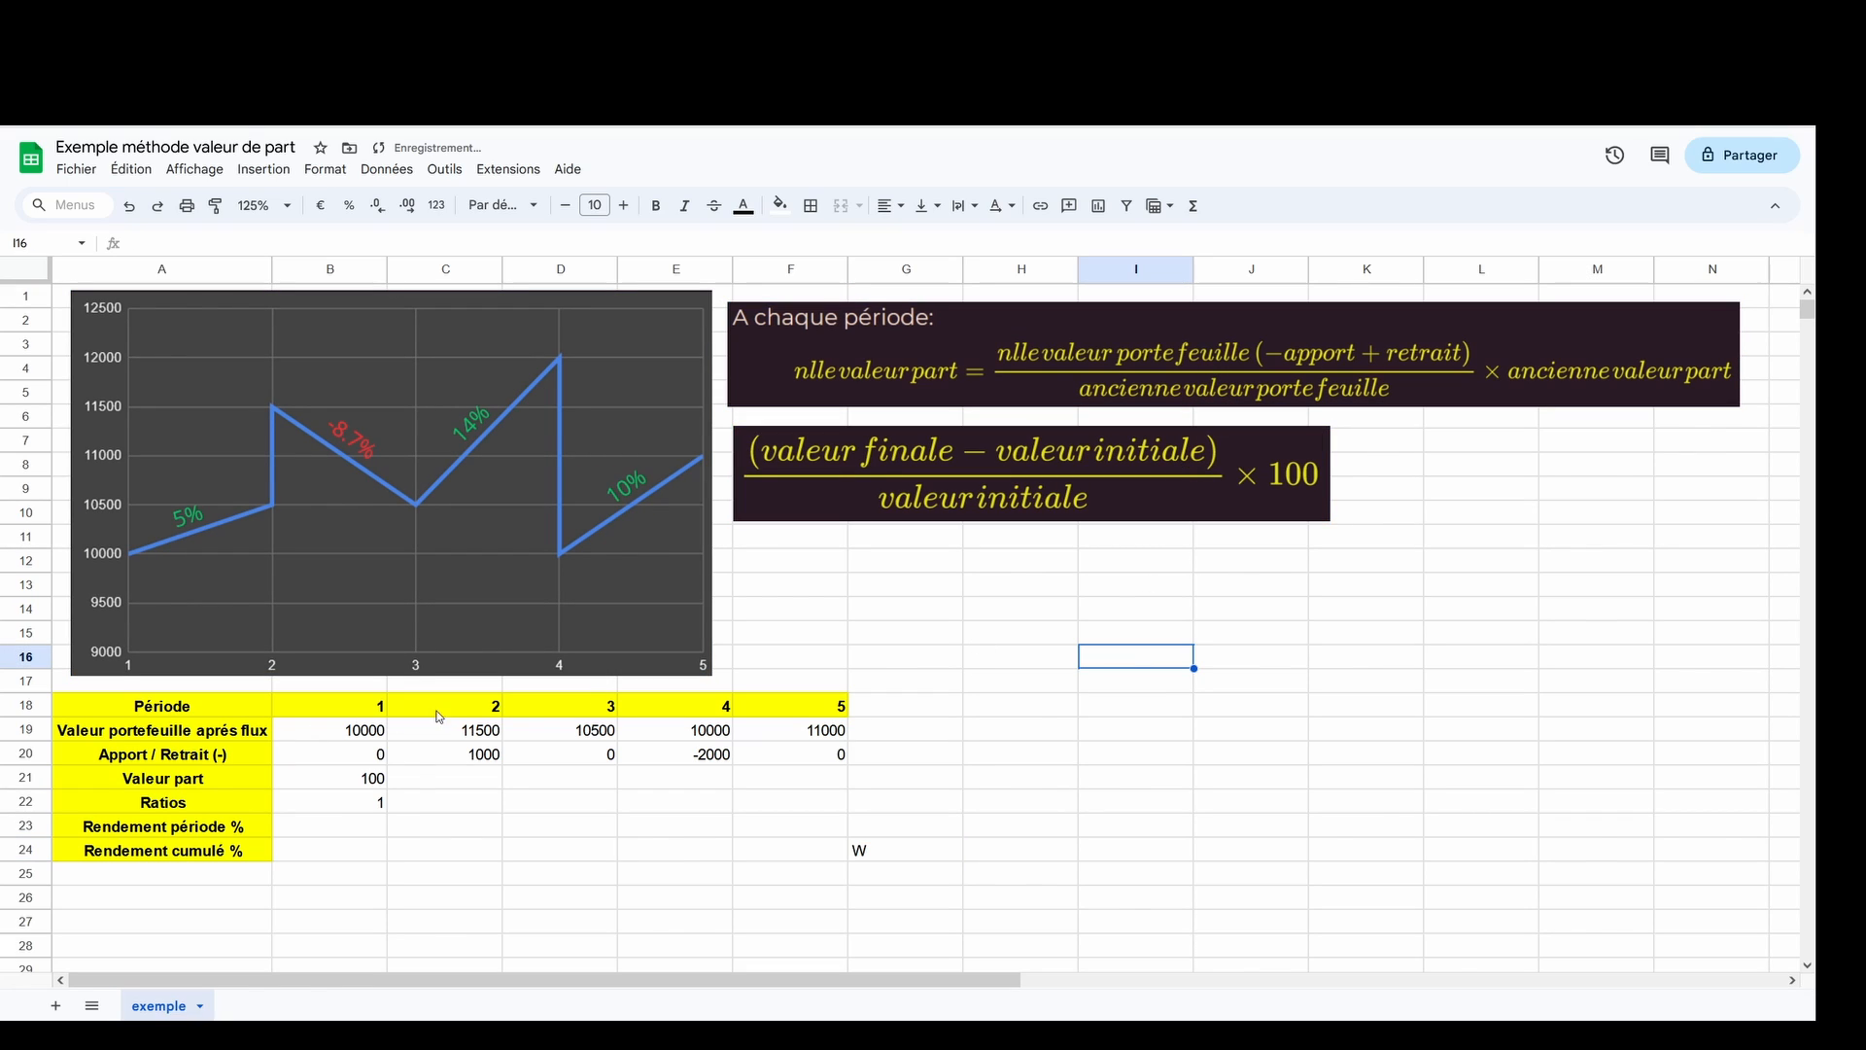
left_click(223, 736)
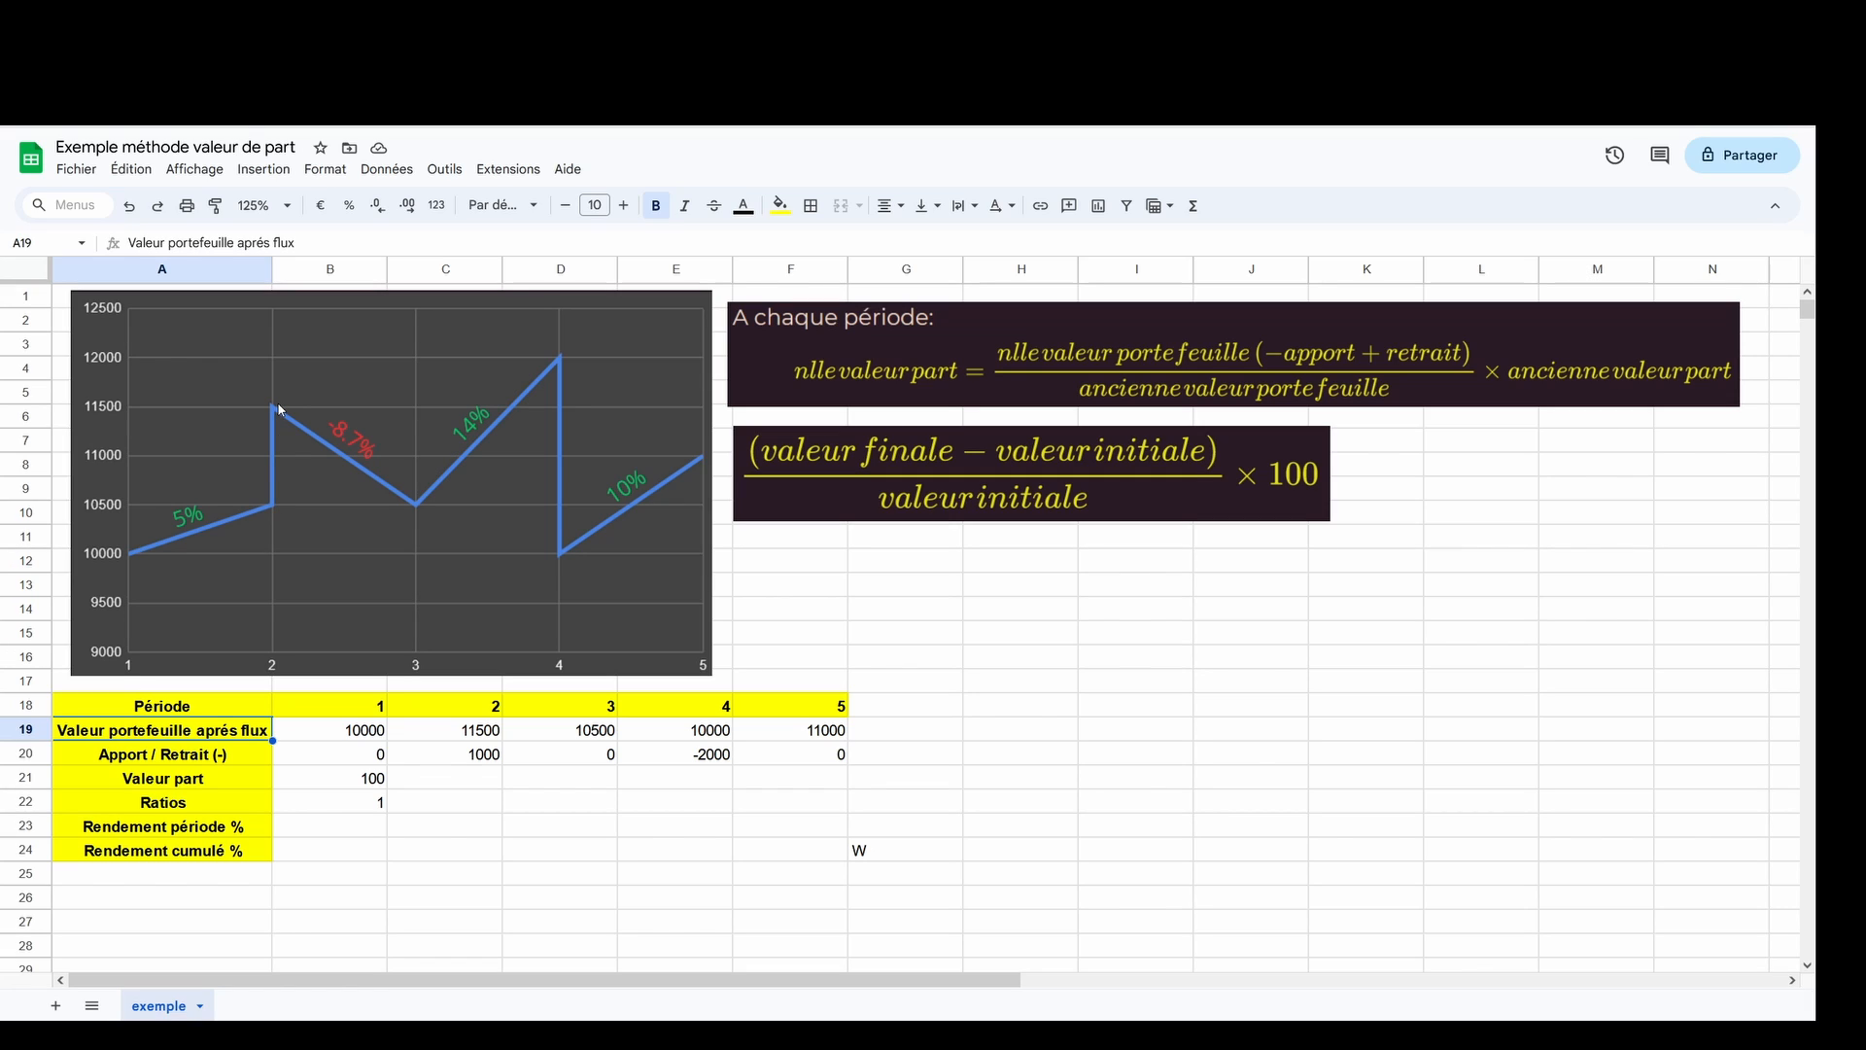
left_click(585, 729)
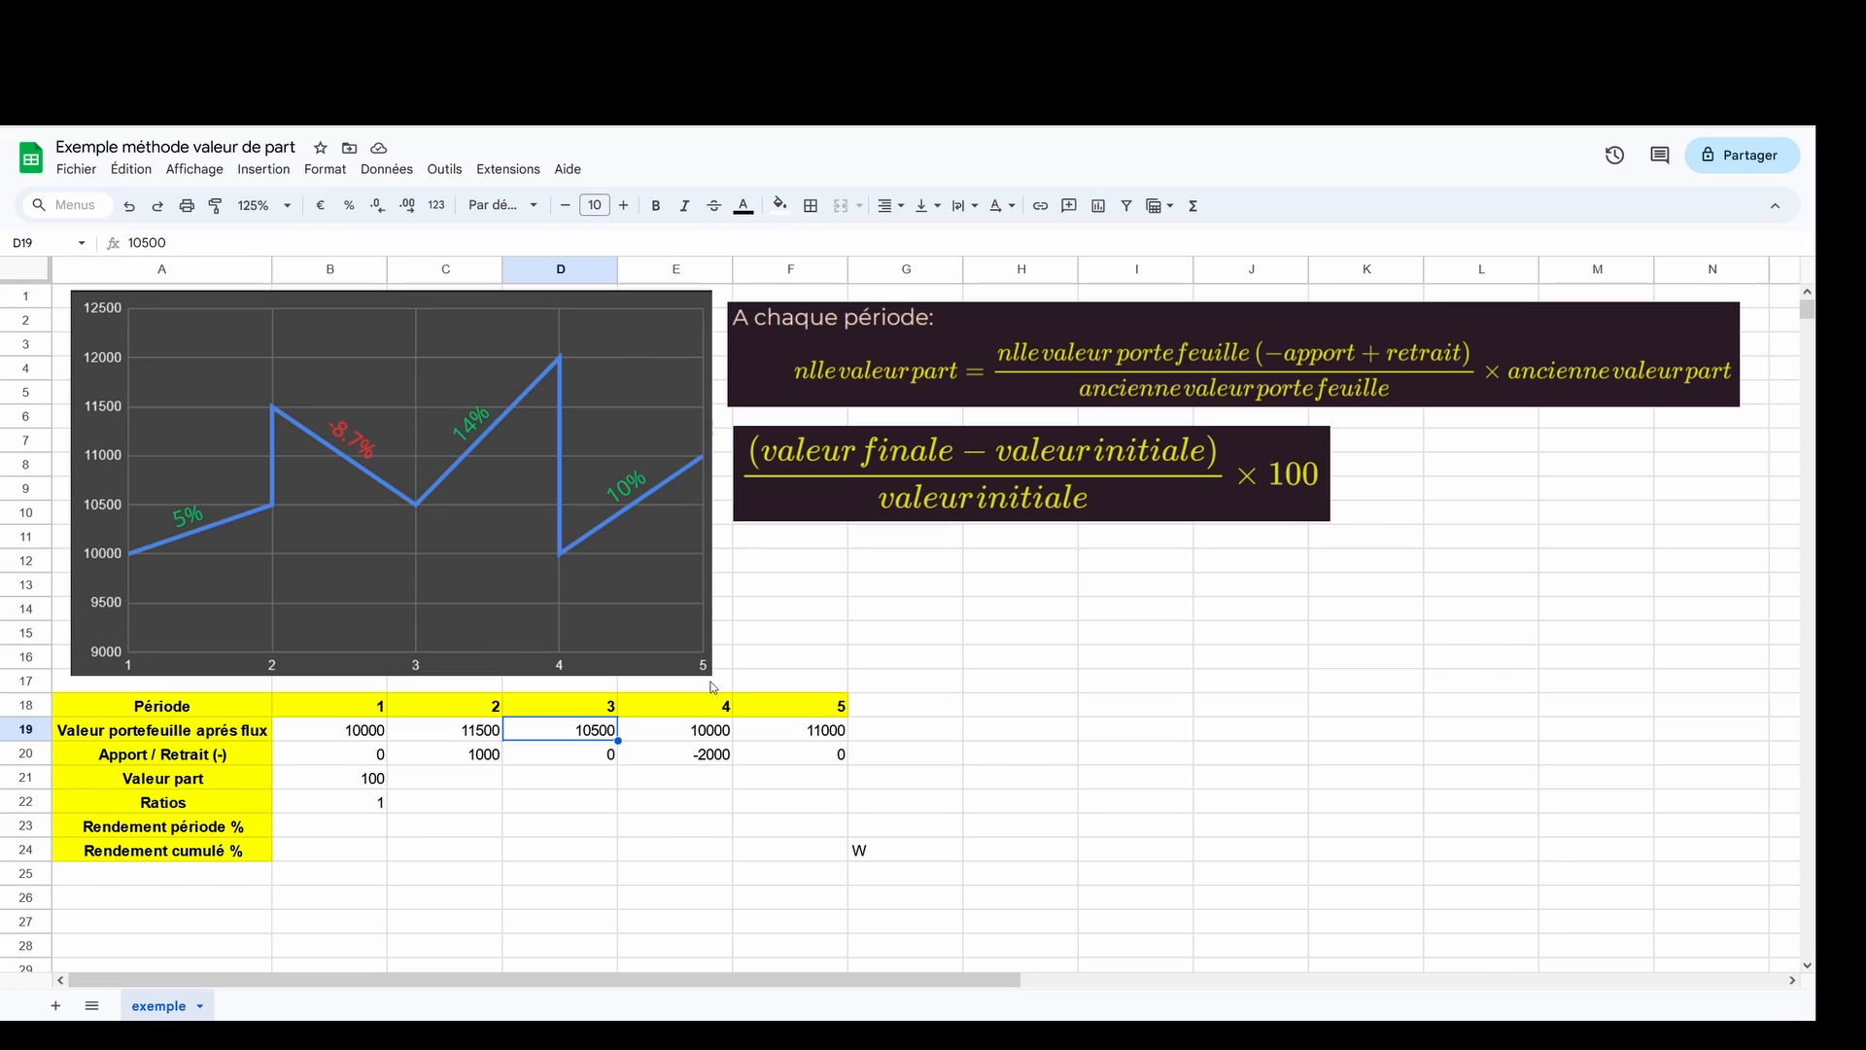
left_click(717, 733)
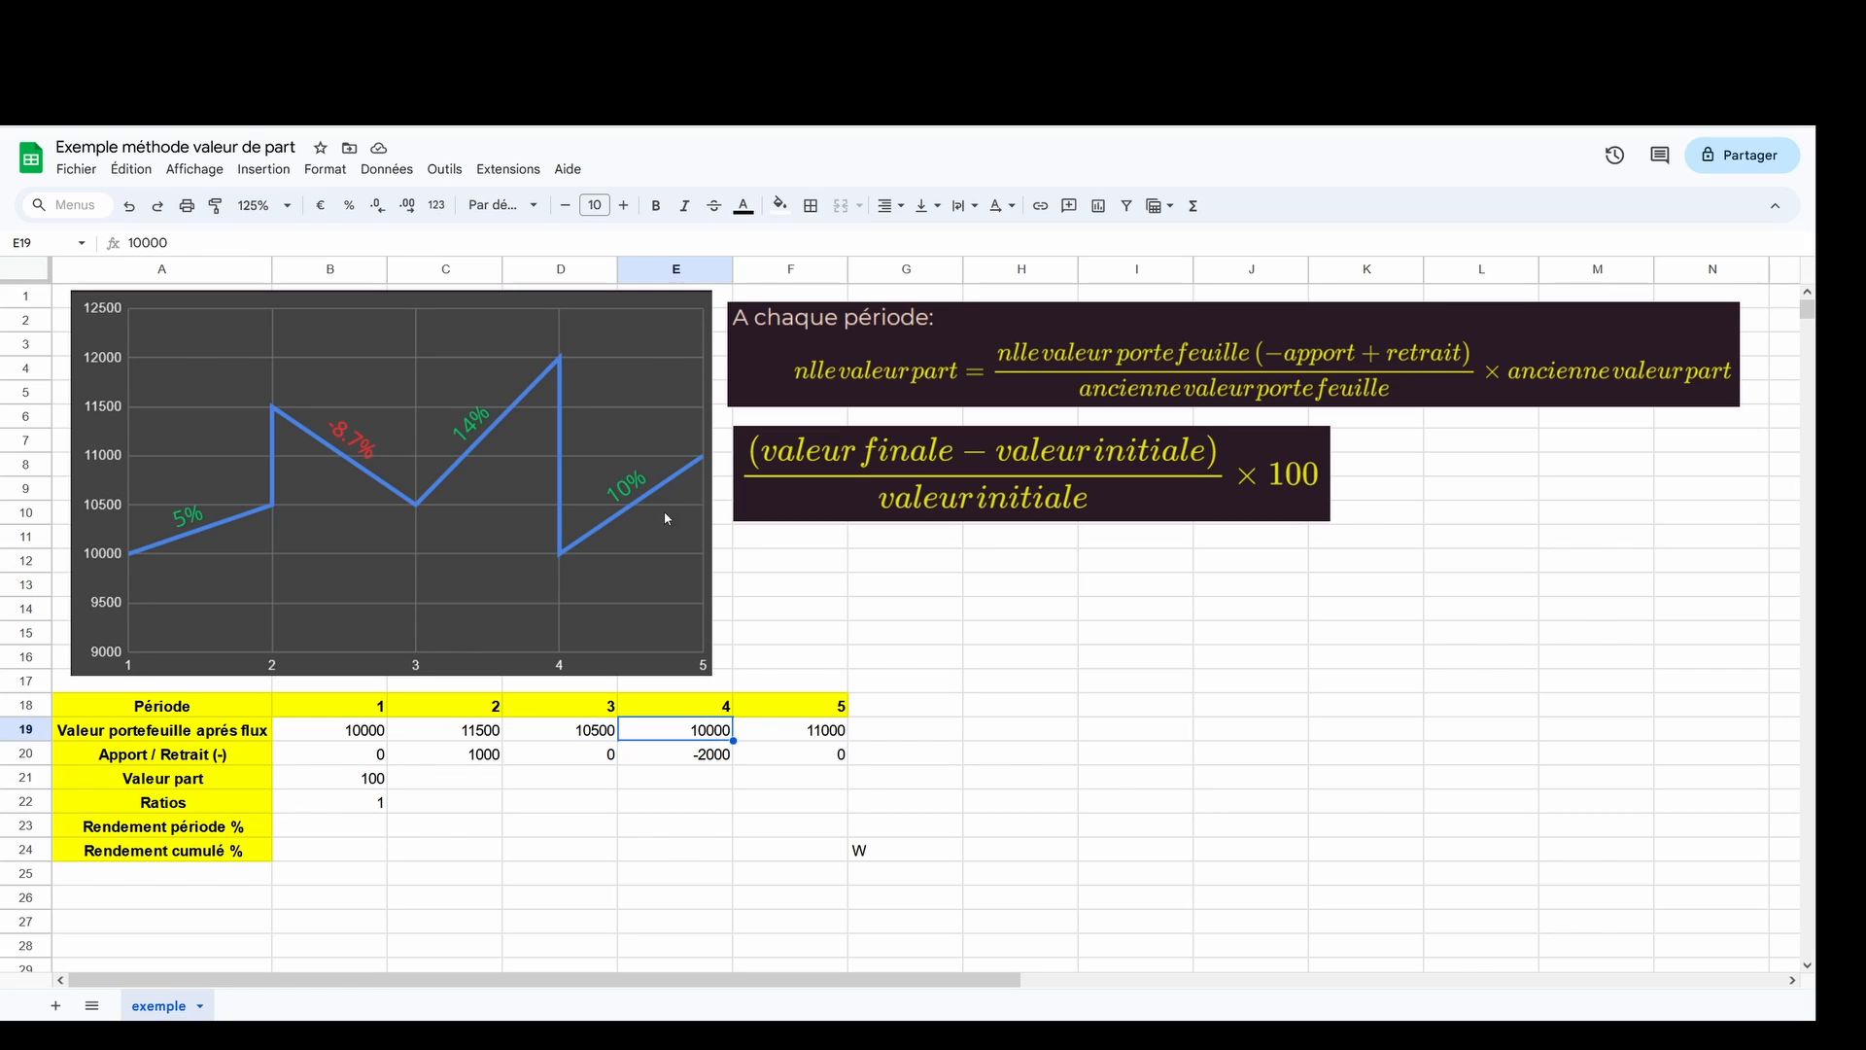
left_click(816, 731)
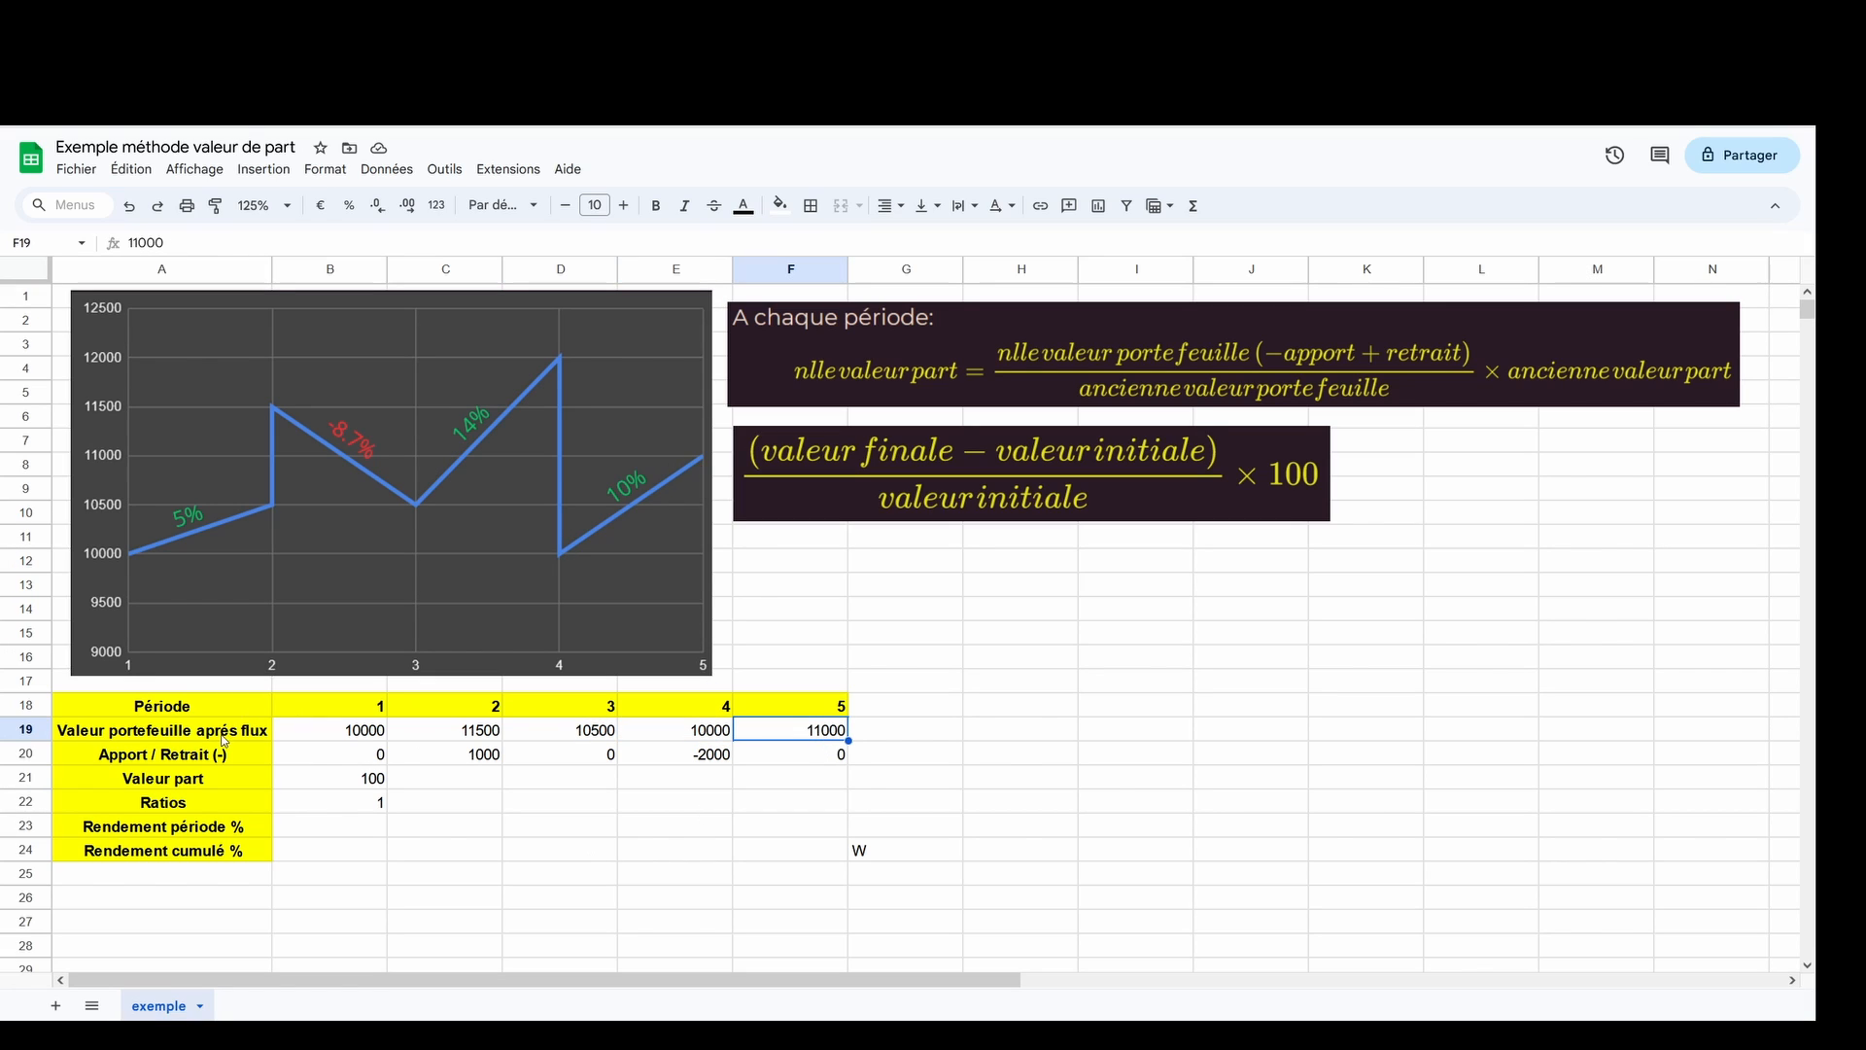
- Review the Apport / Retrait row's period 2 and period 4 flows and the starting Valeur part in B21
left_click(27, 754)
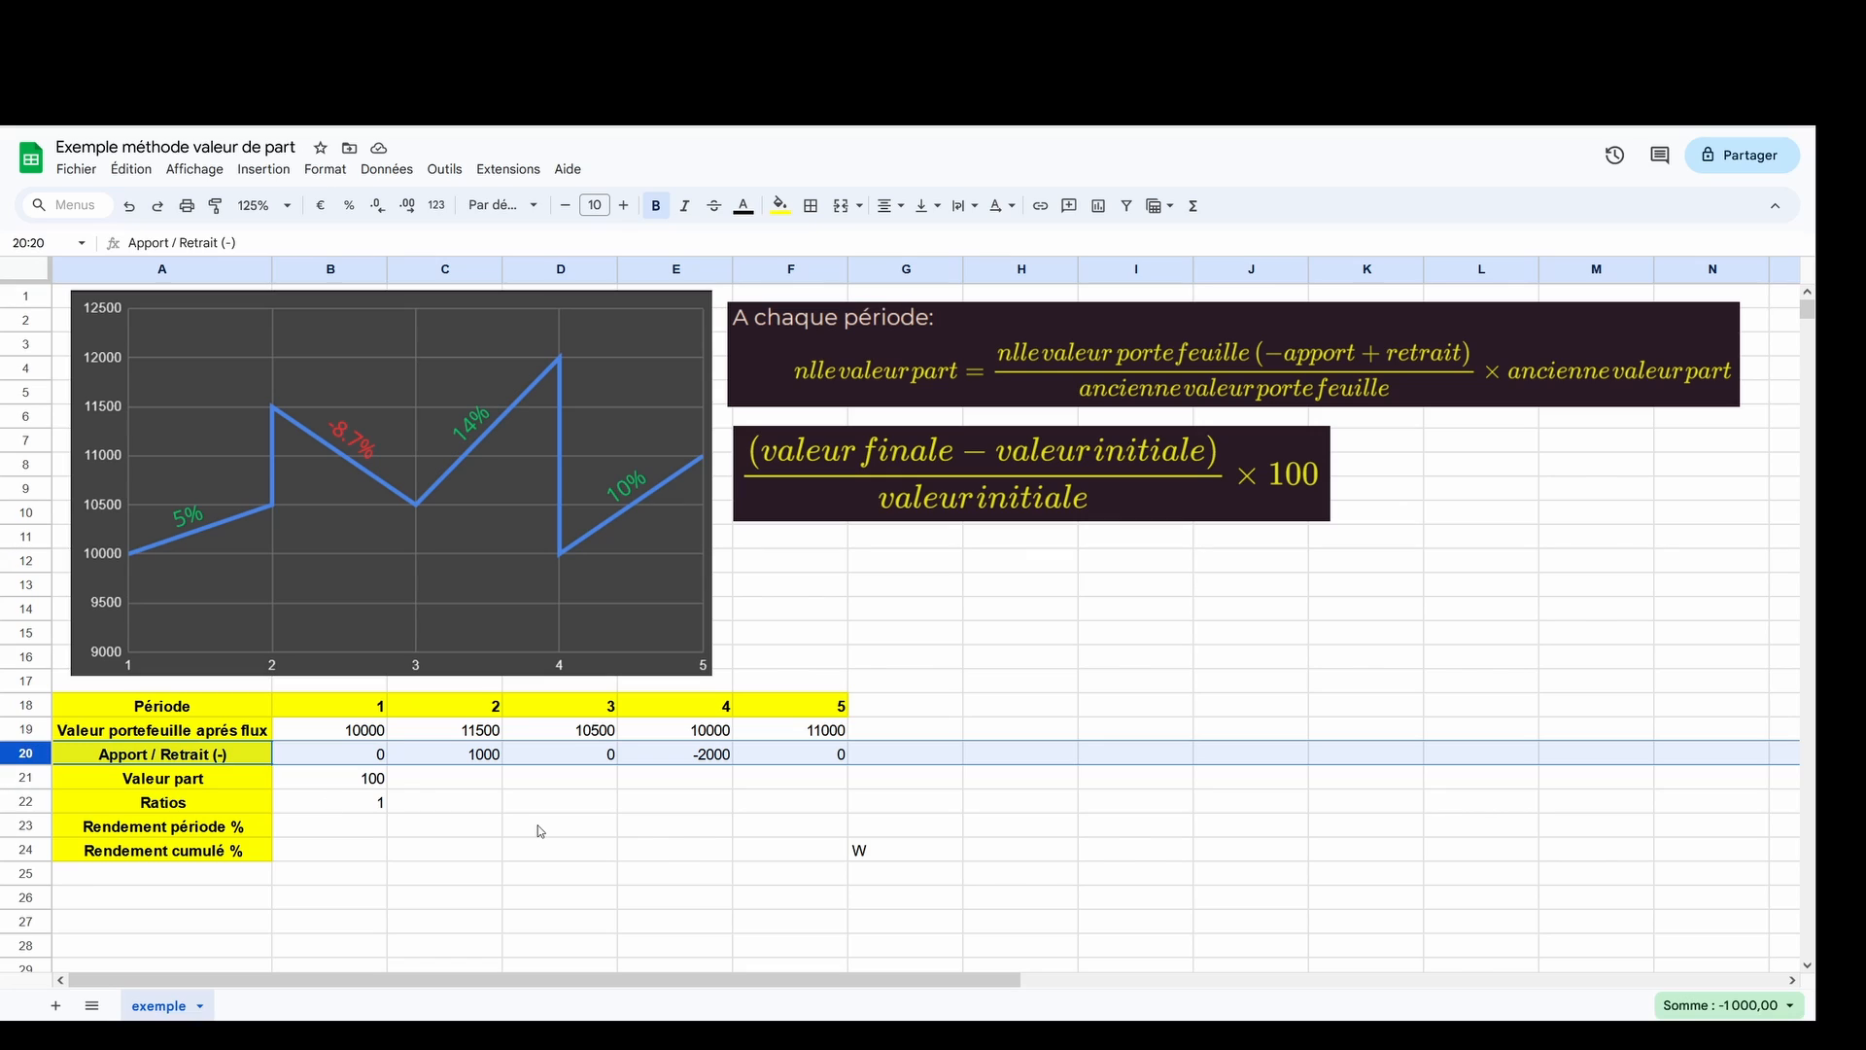
left_click(461, 758)
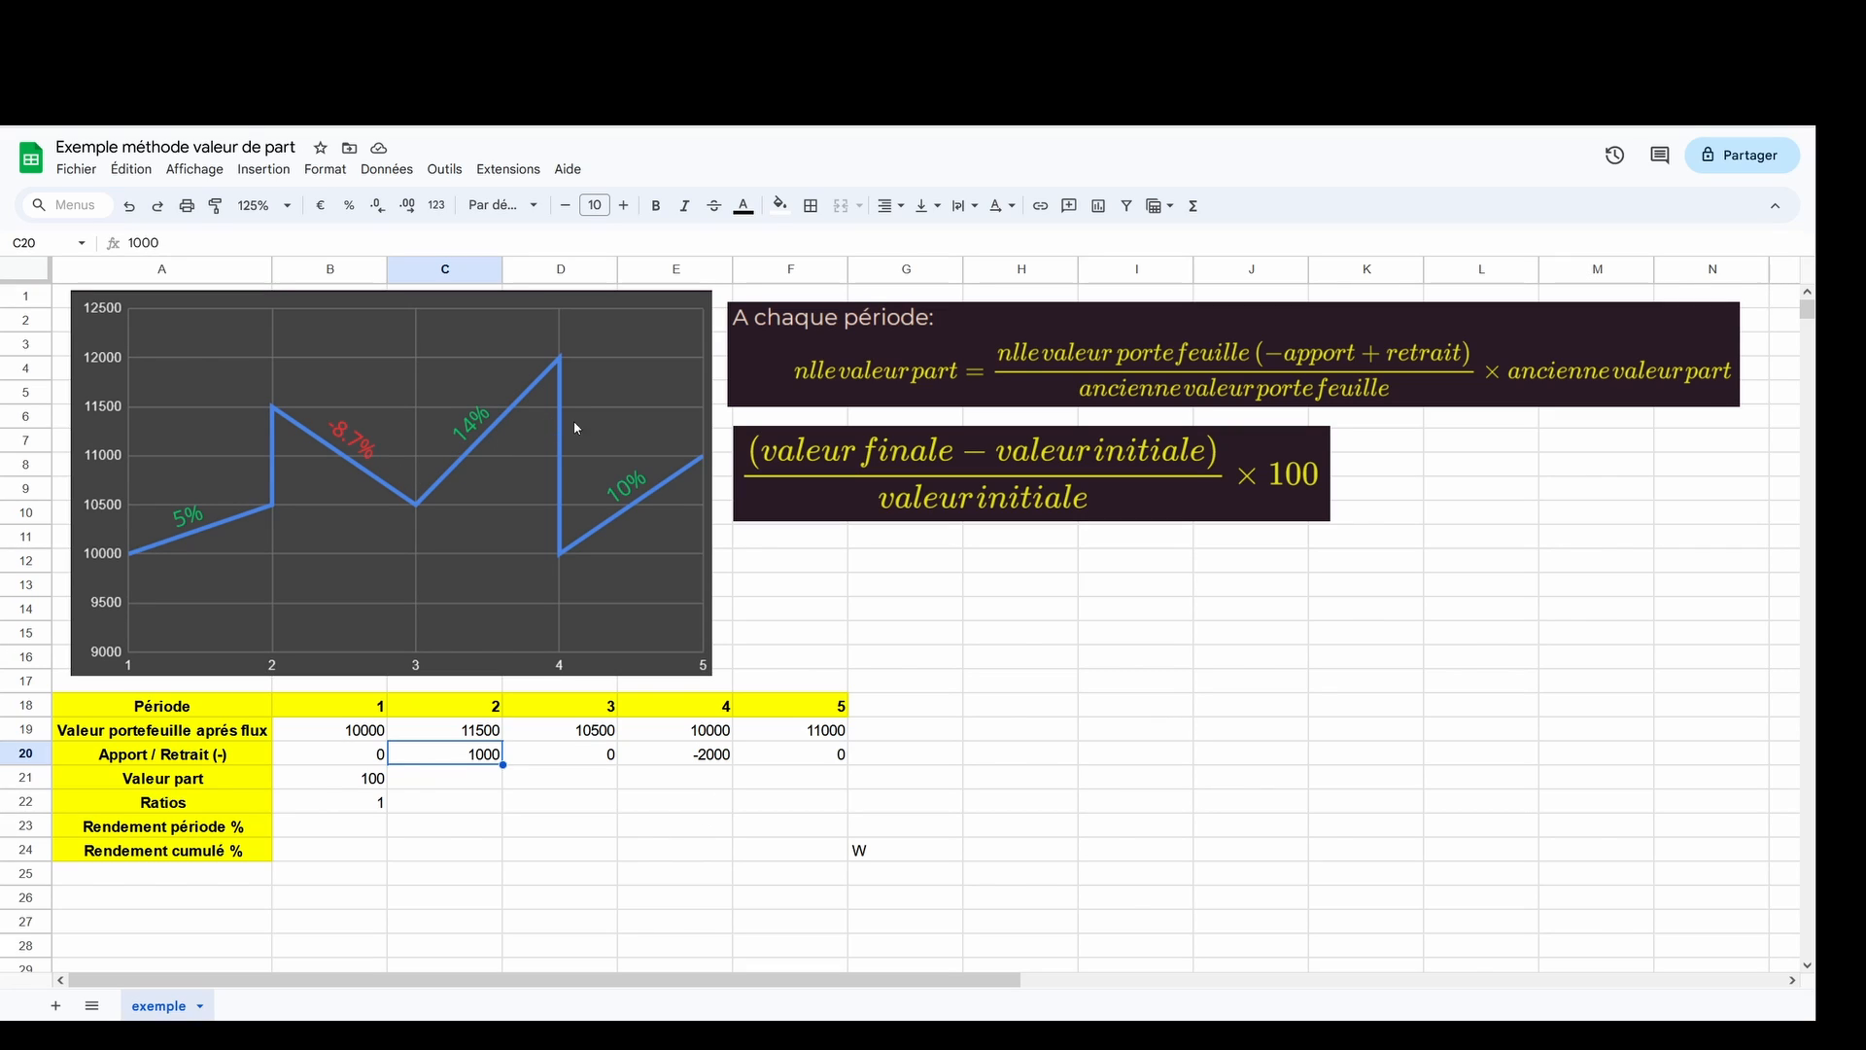
left_click(688, 758)
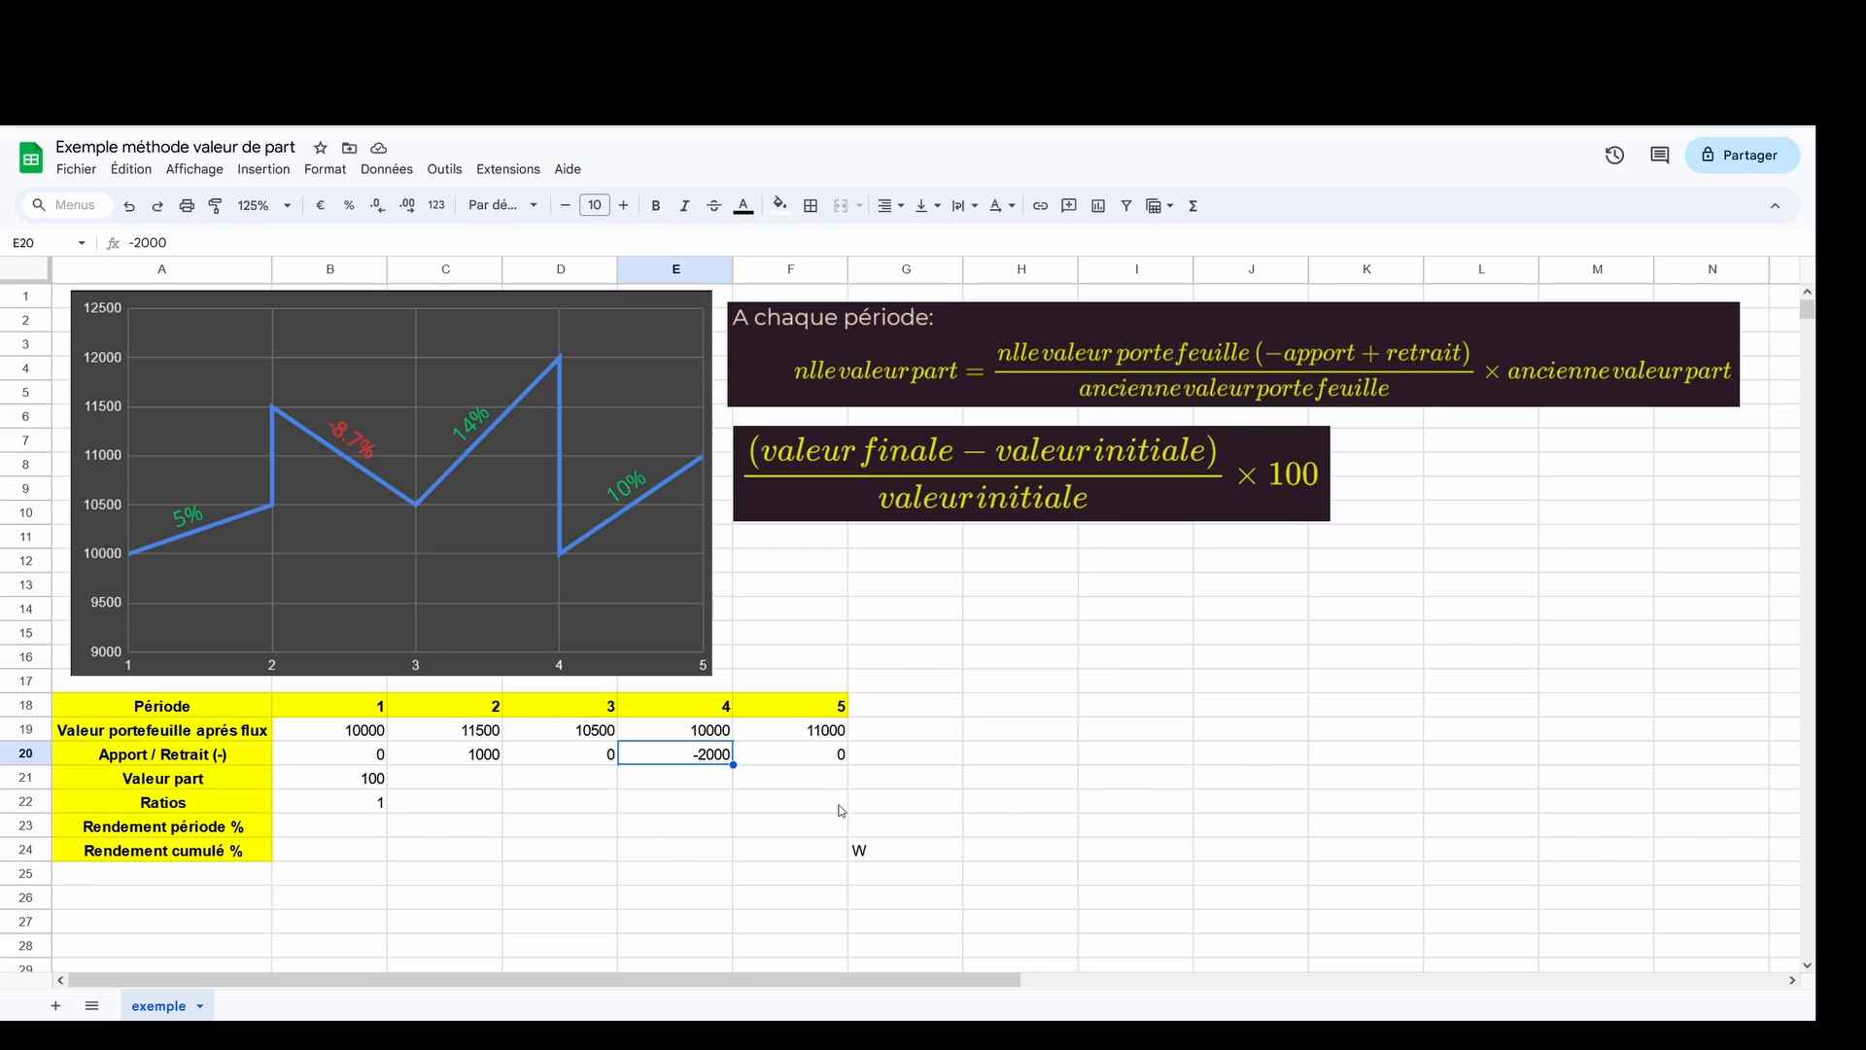
left_click(1013, 826)
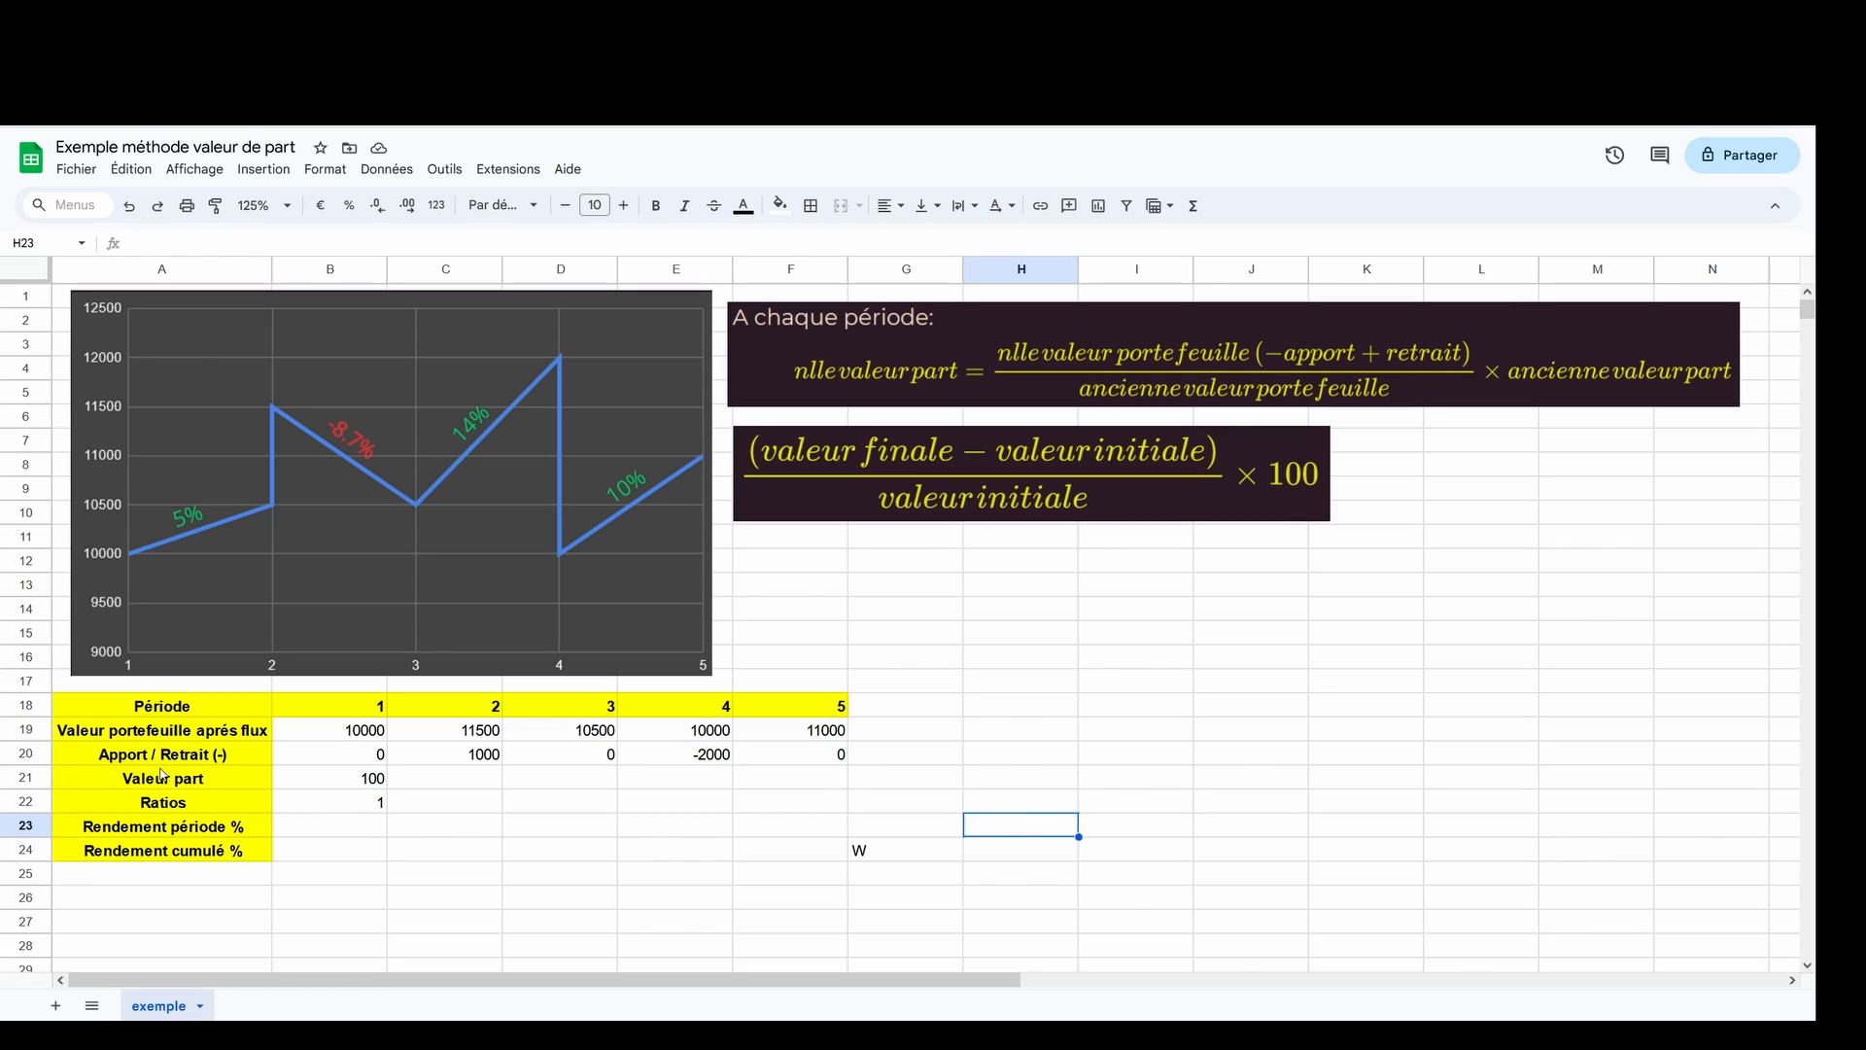
left_click(22, 777)
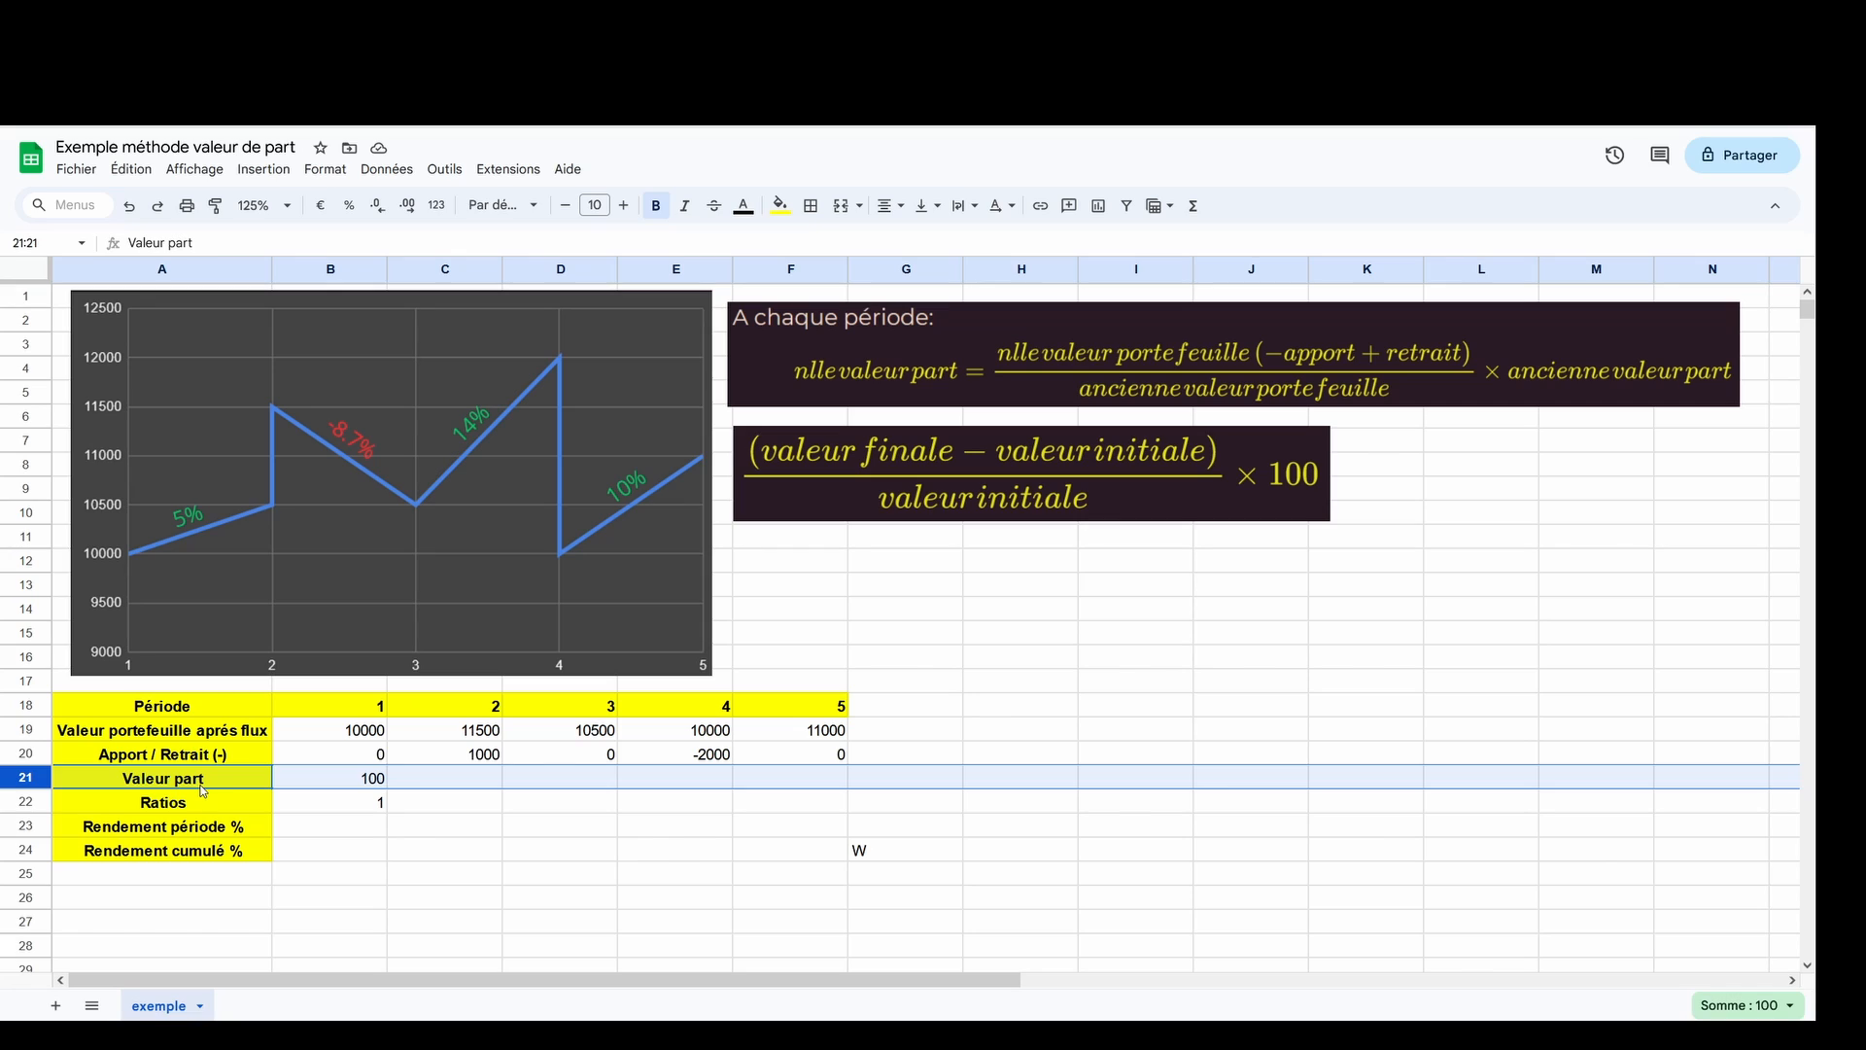
left_click(560, 873)
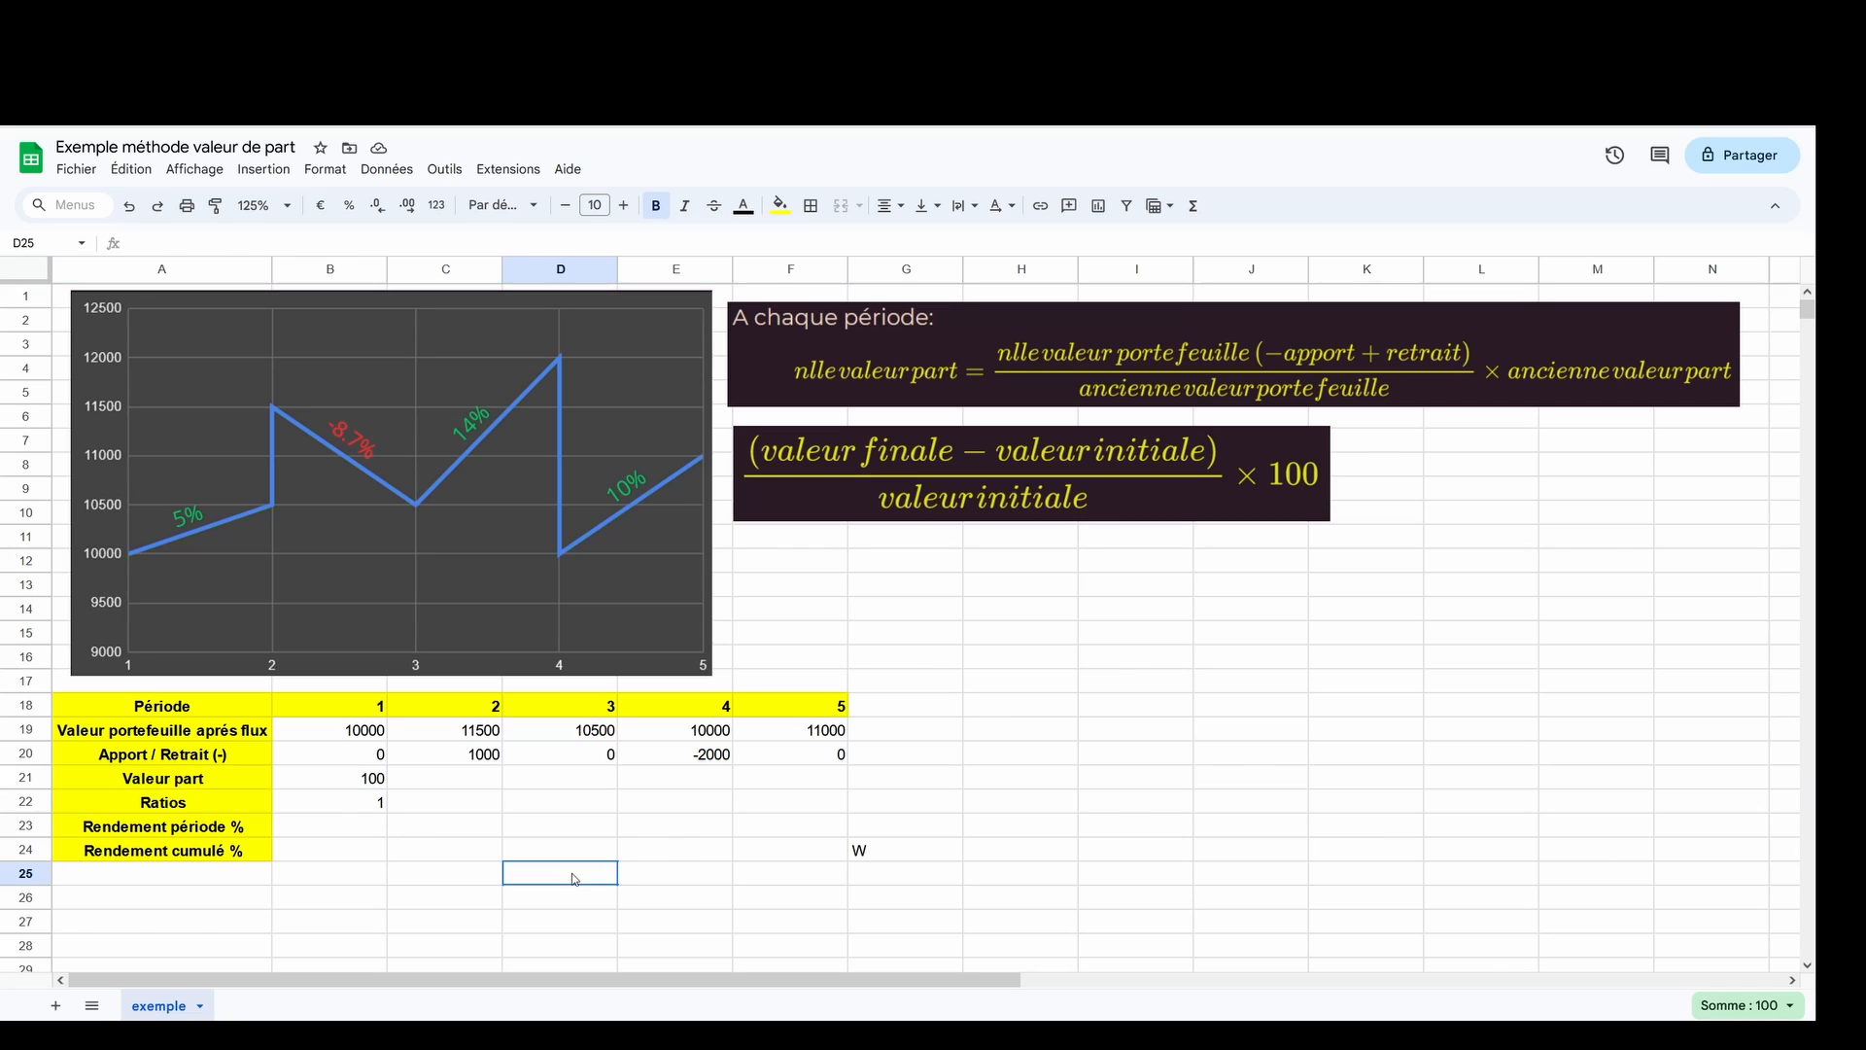
left_click(368, 784)
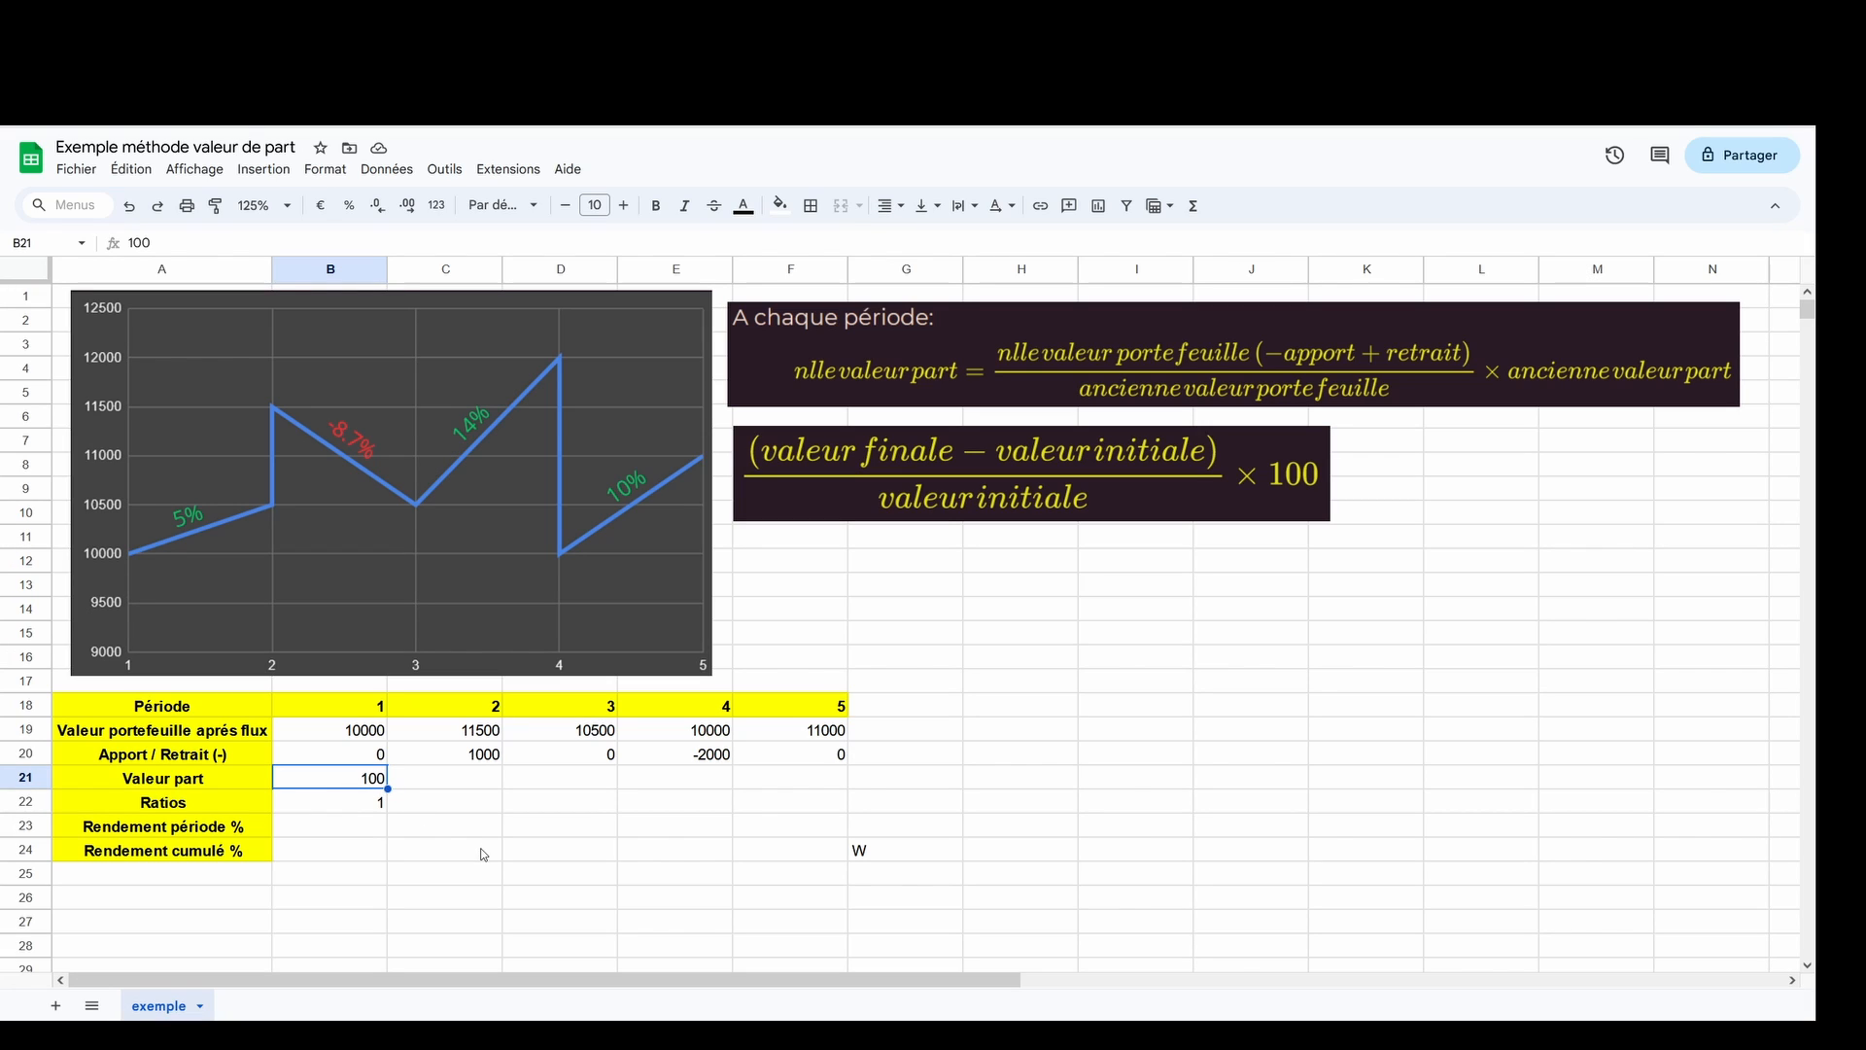
left_click(481, 850)
left_click(341, 782)
- Enter the period 2 share value formula =(C19-C20)/B19*B21 in cell C21
left_click(450, 785)
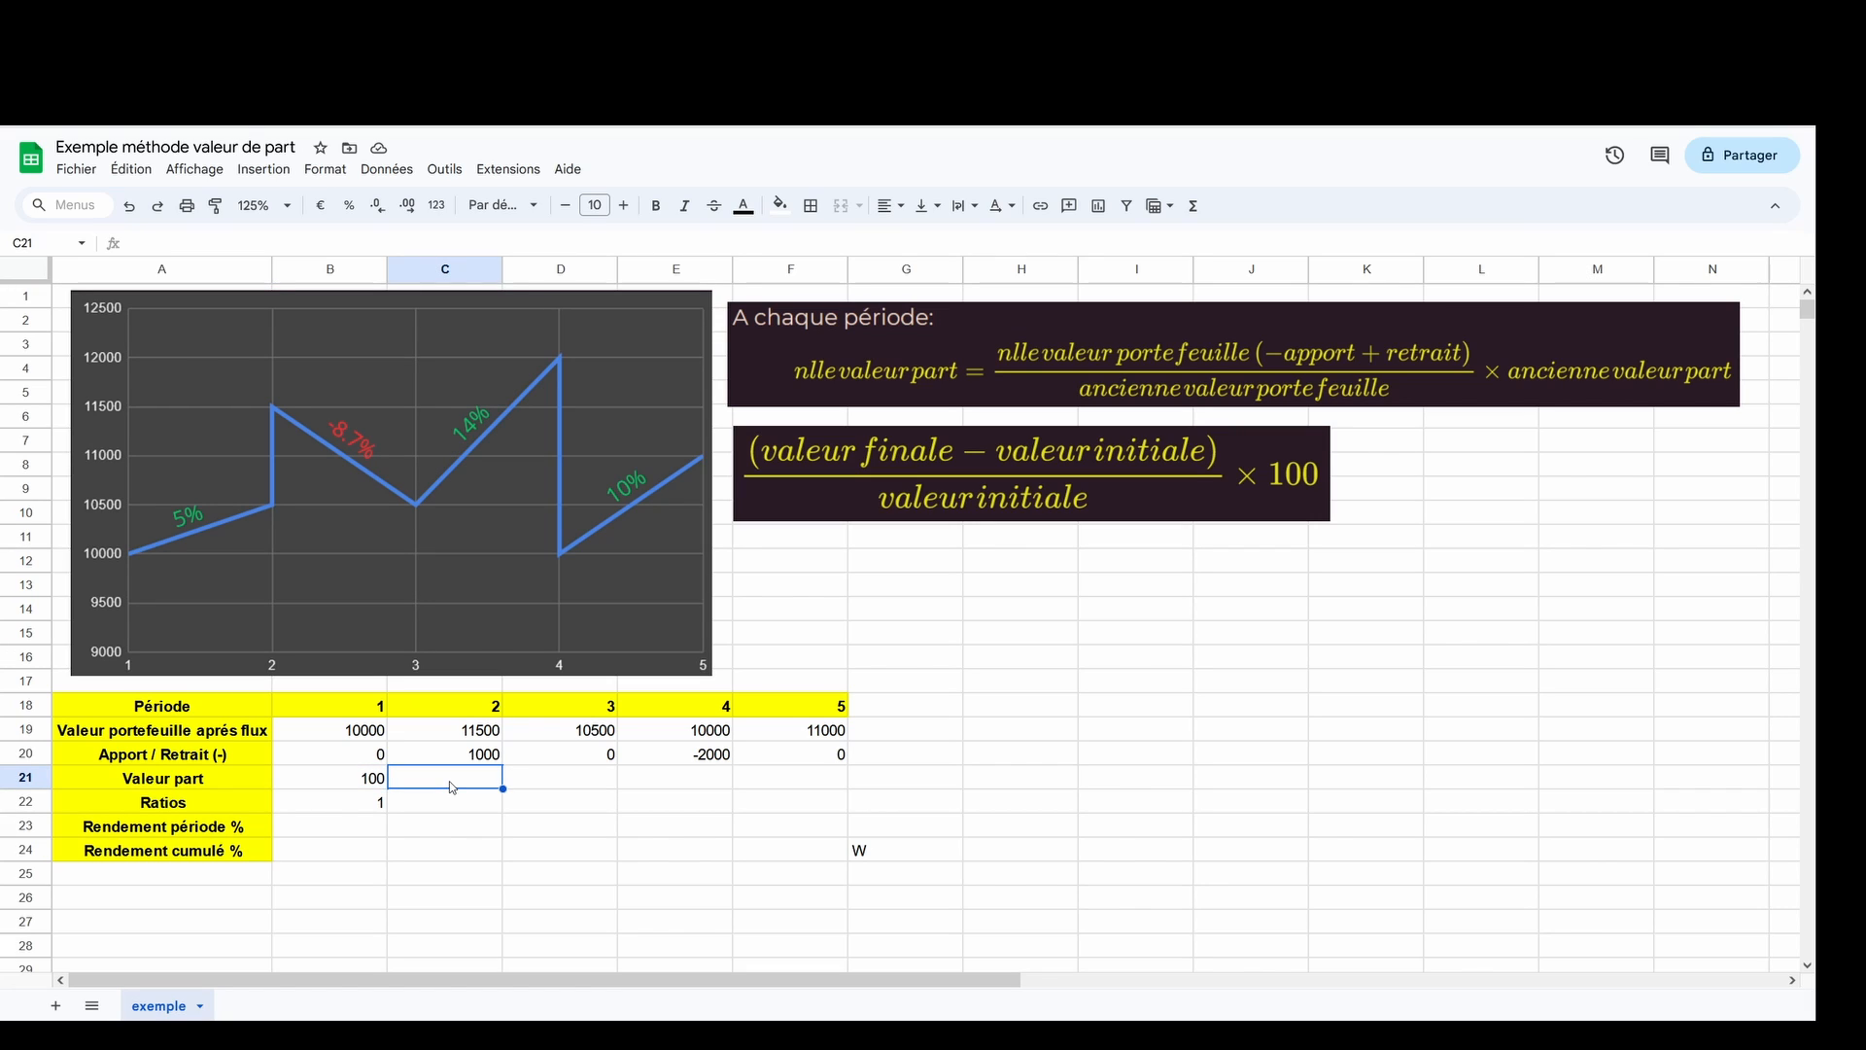
type("=")
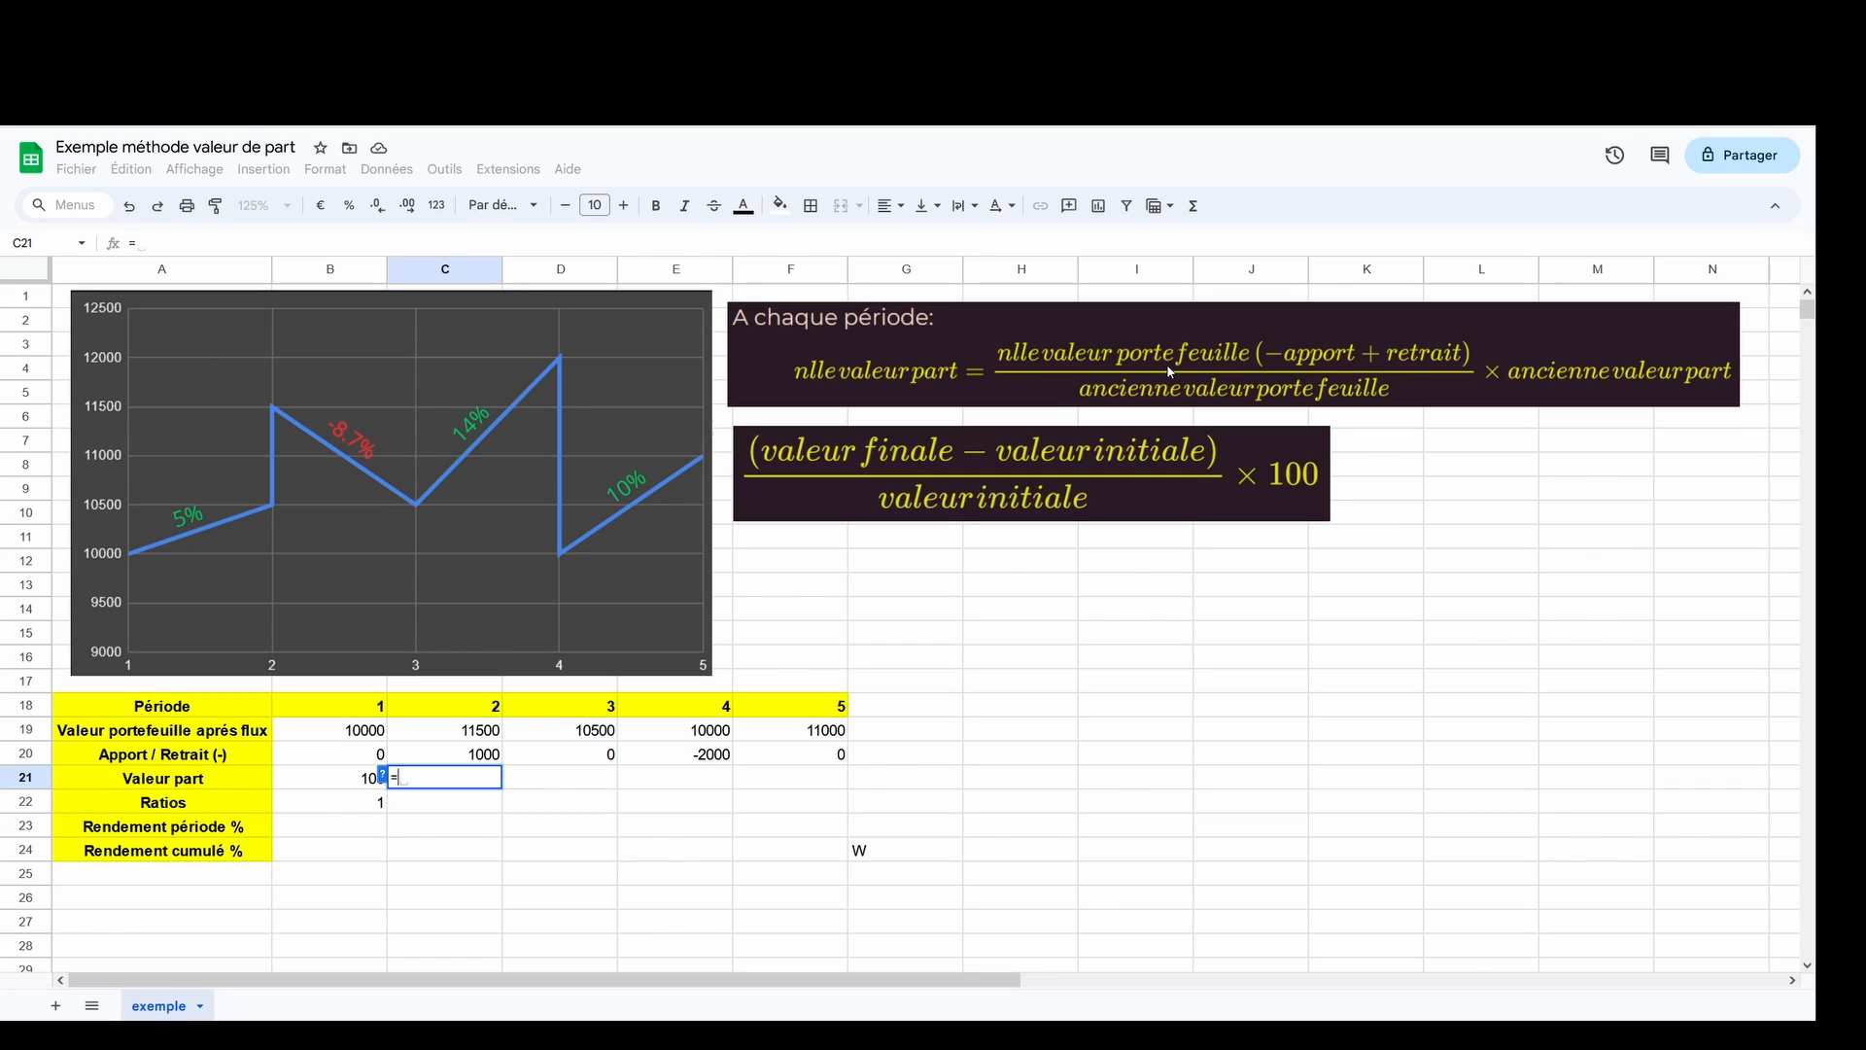
left_click(456, 733)
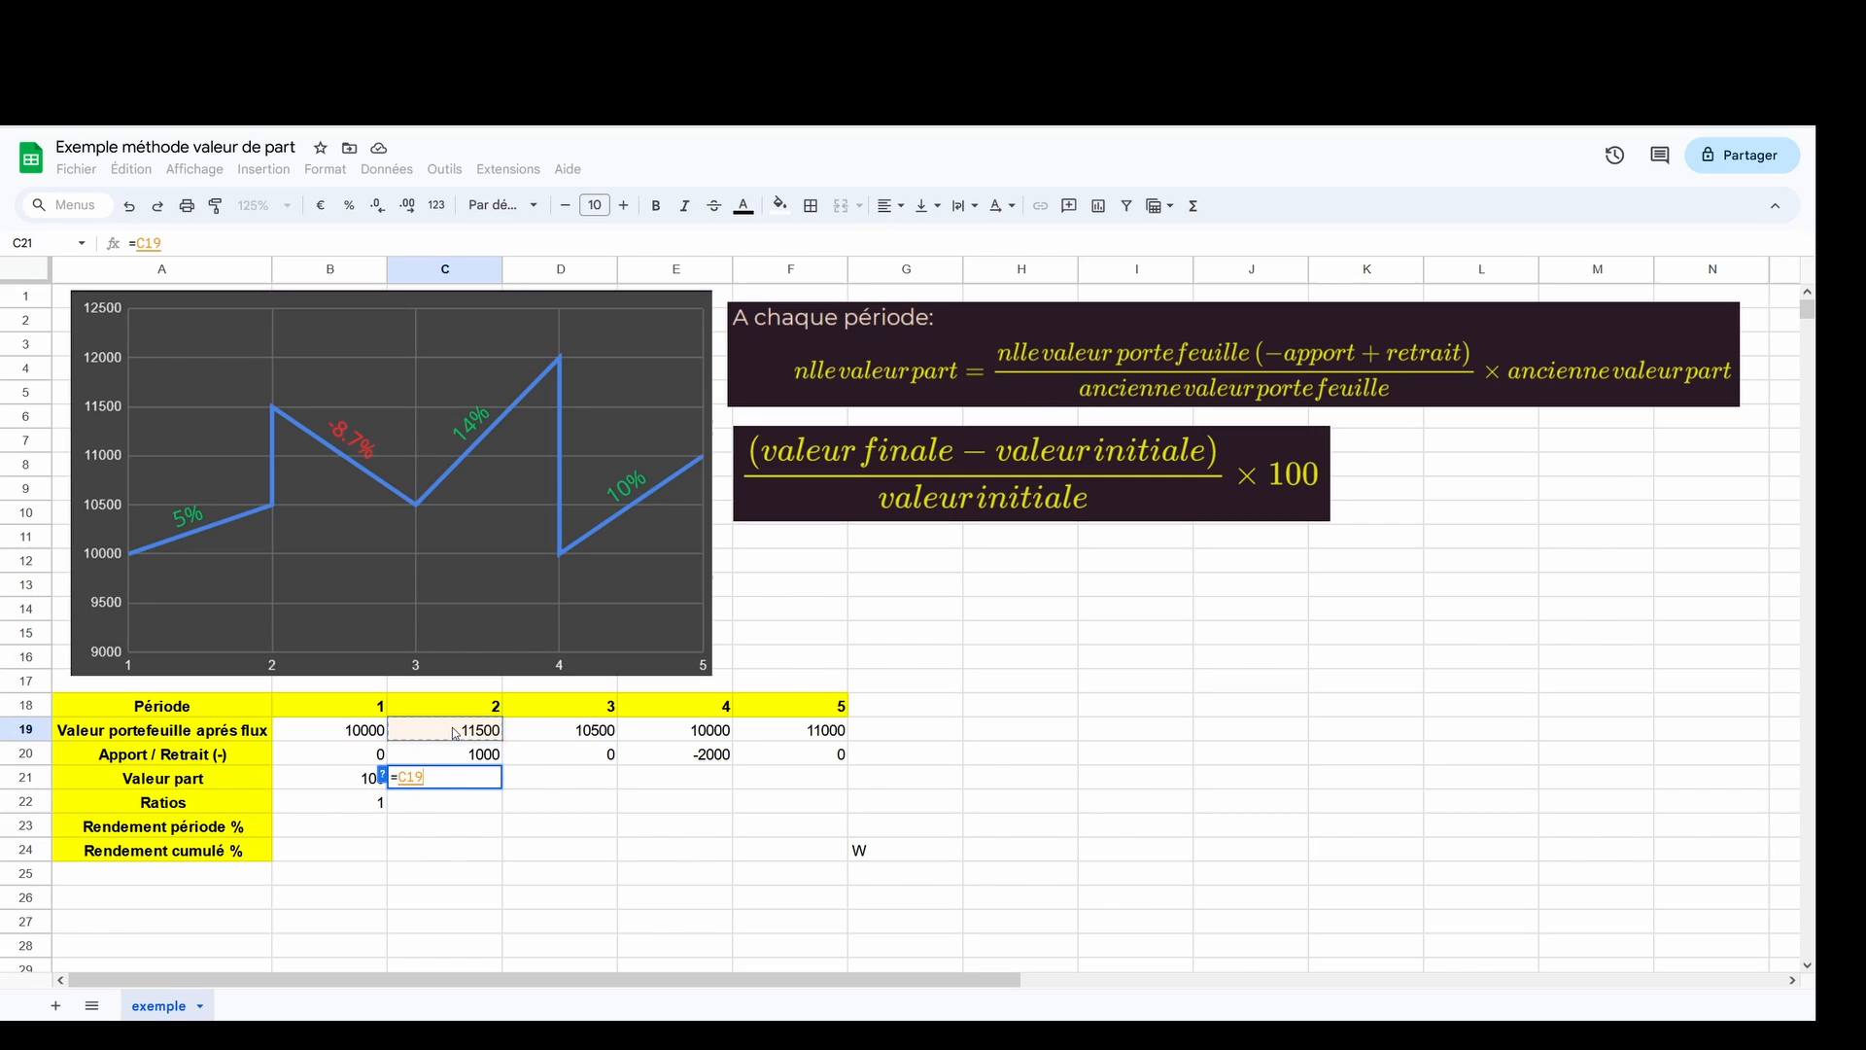
left_click(399, 776)
type("(C19")
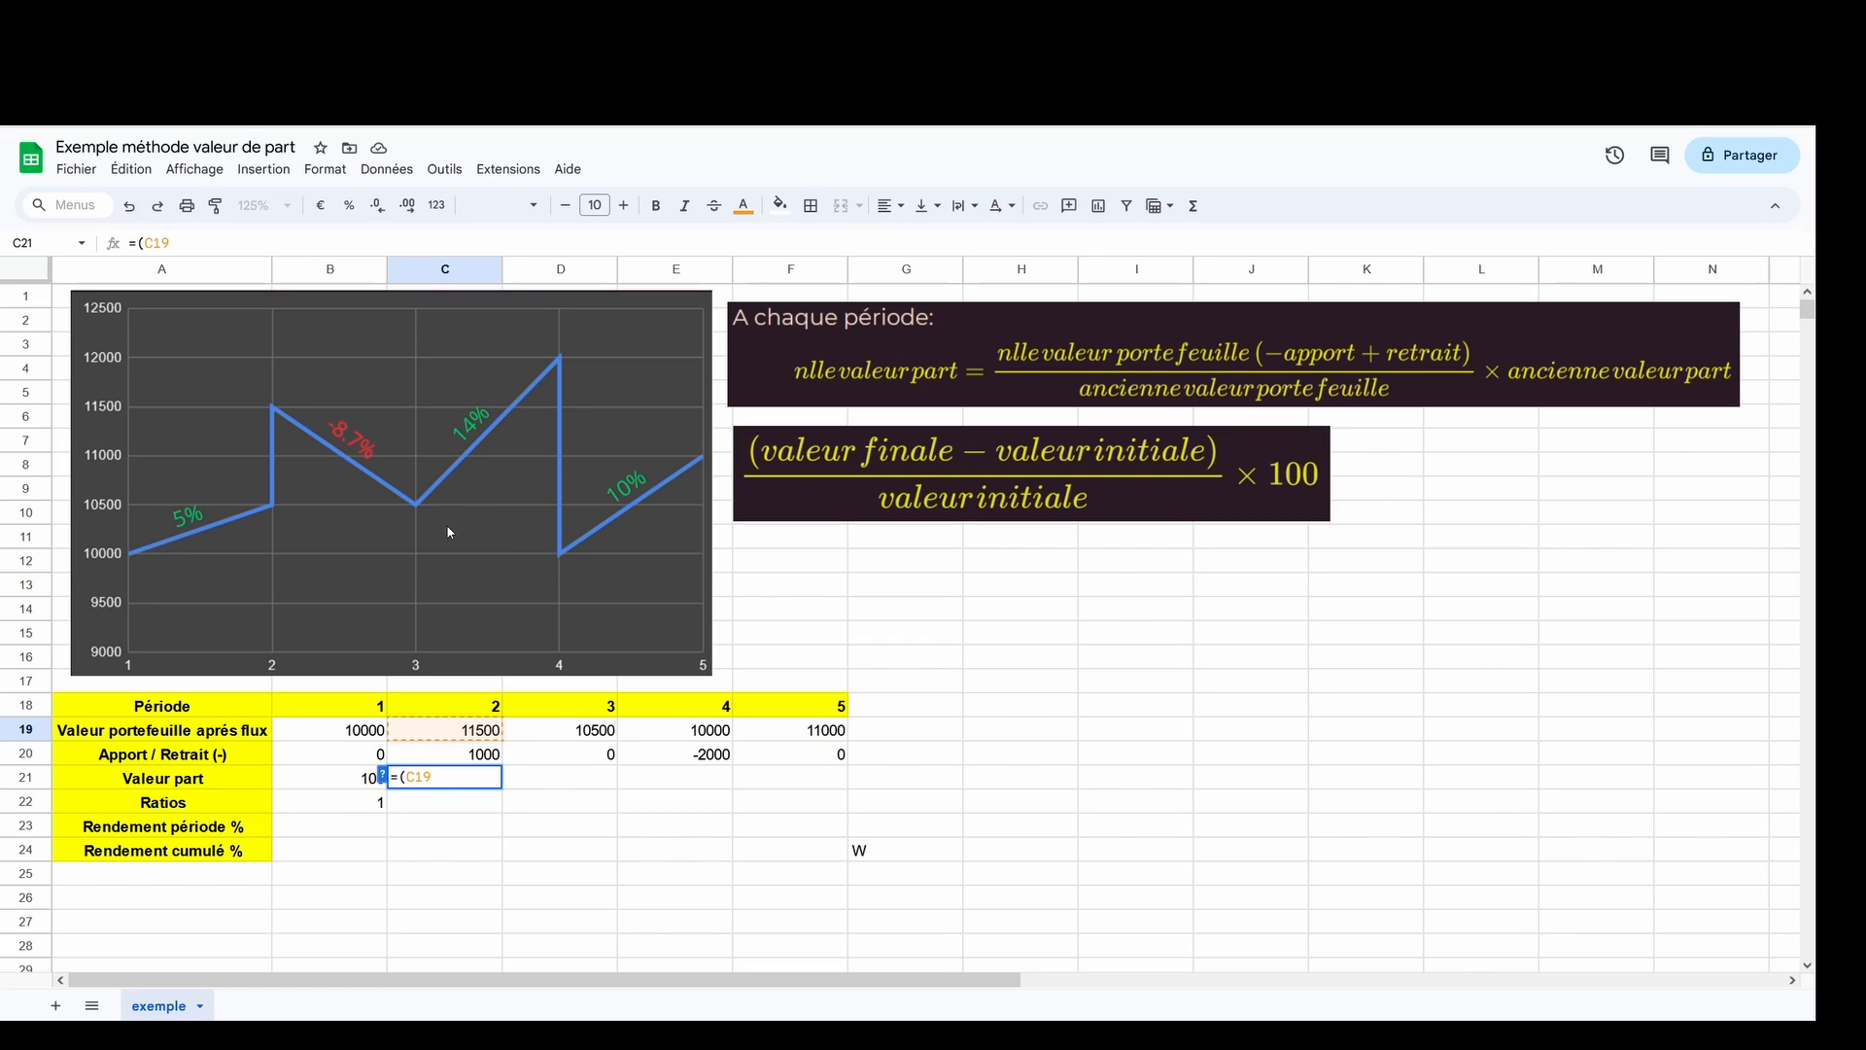
type("-")
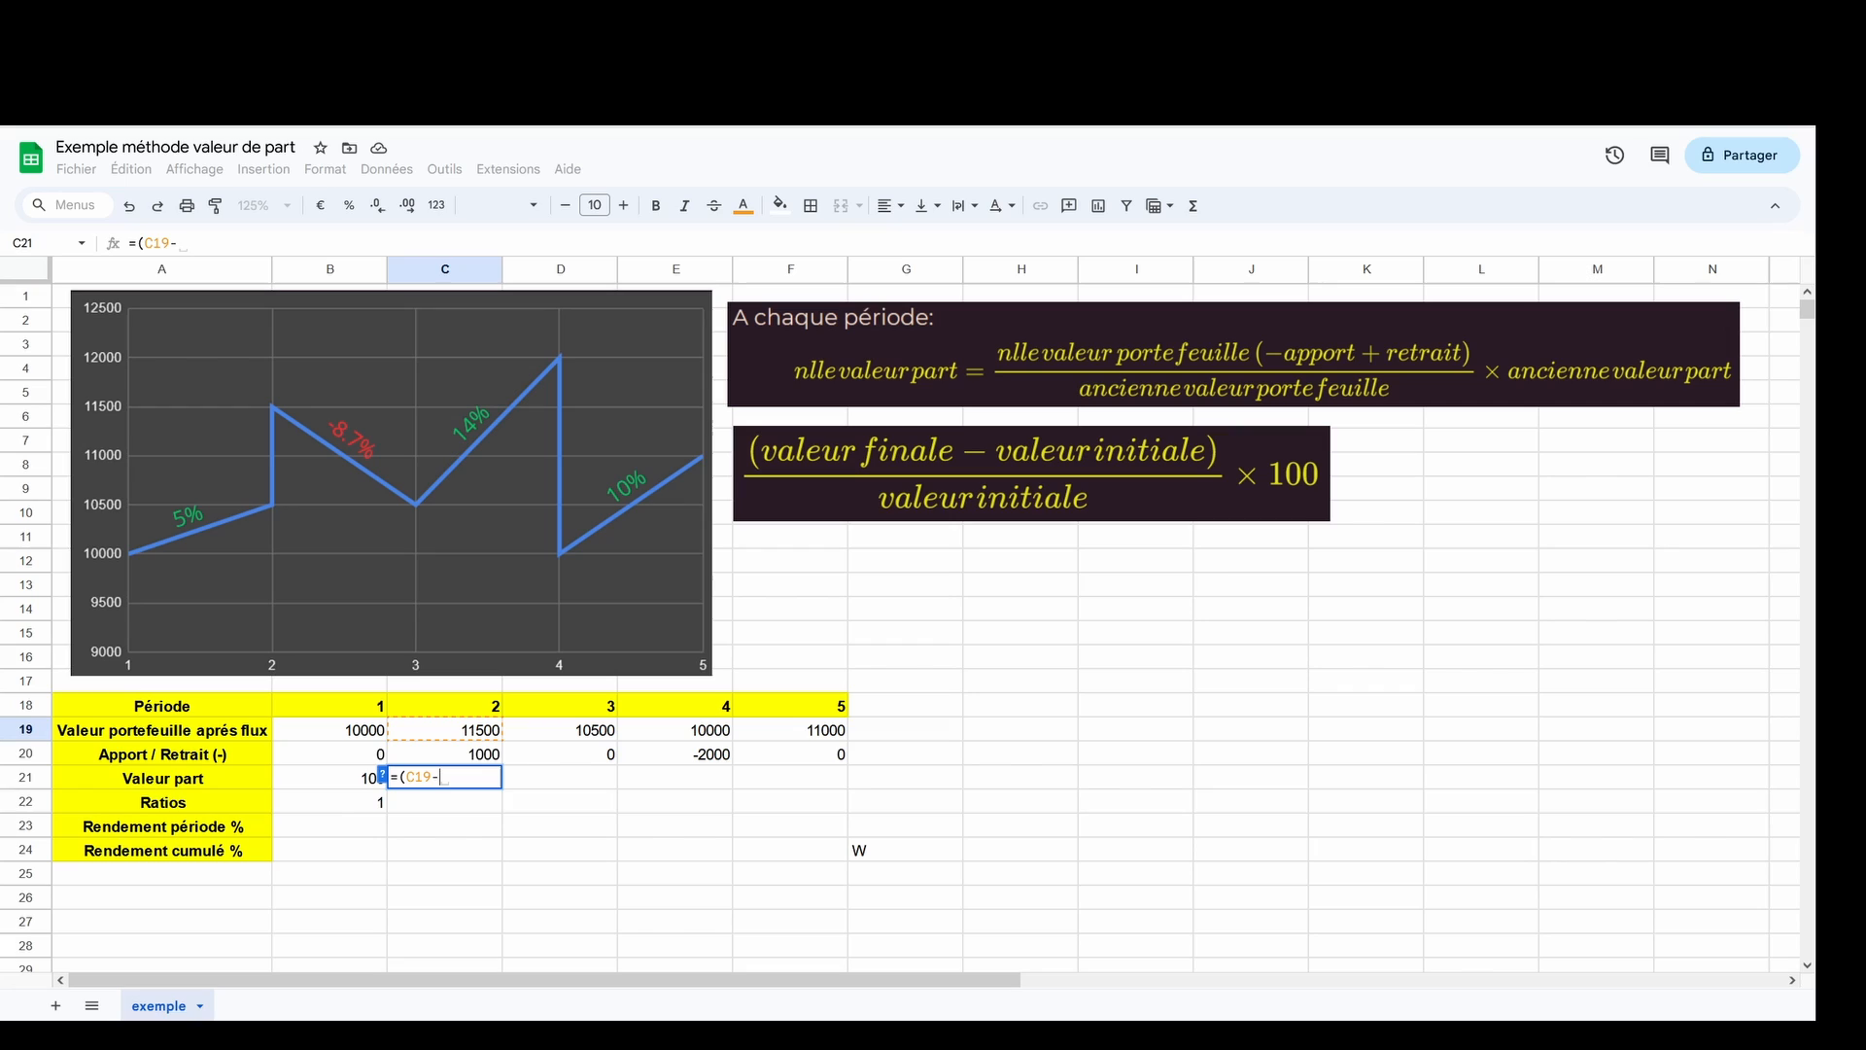
left_click(459, 760)
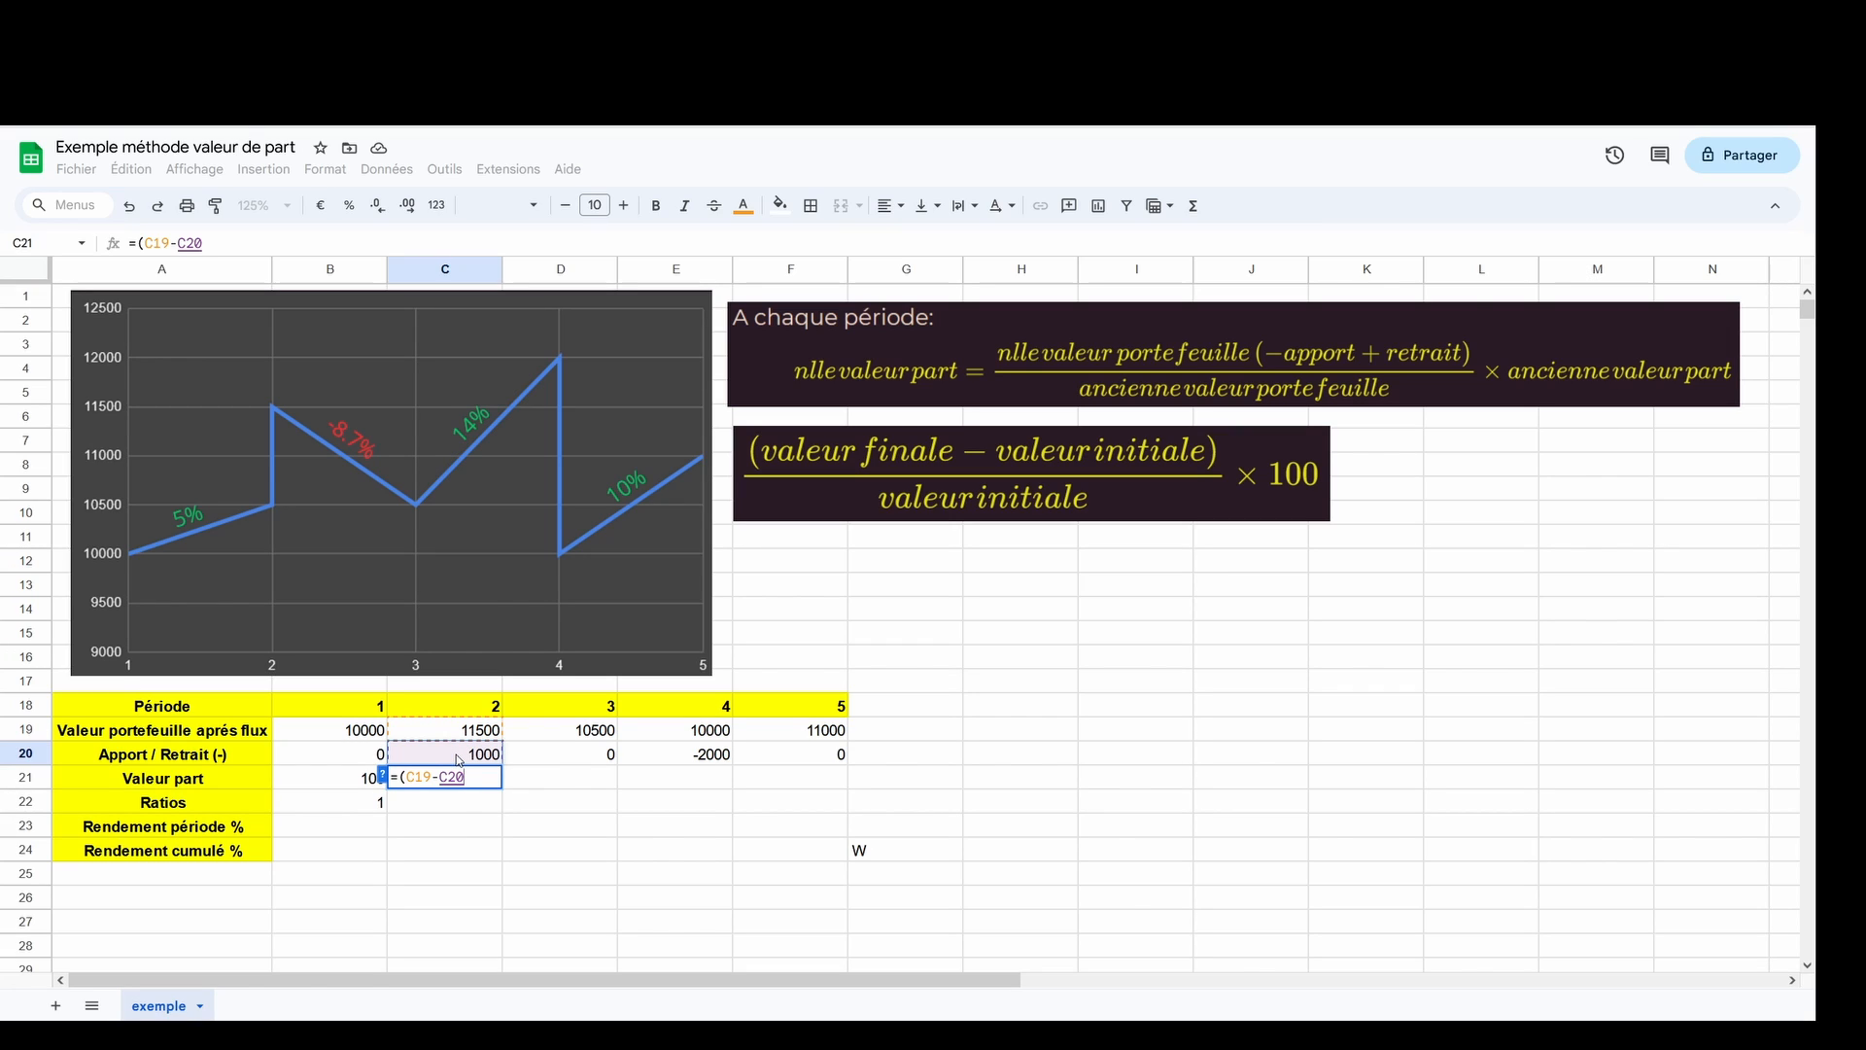
type(")")
left_click(497, 779)
type("/")
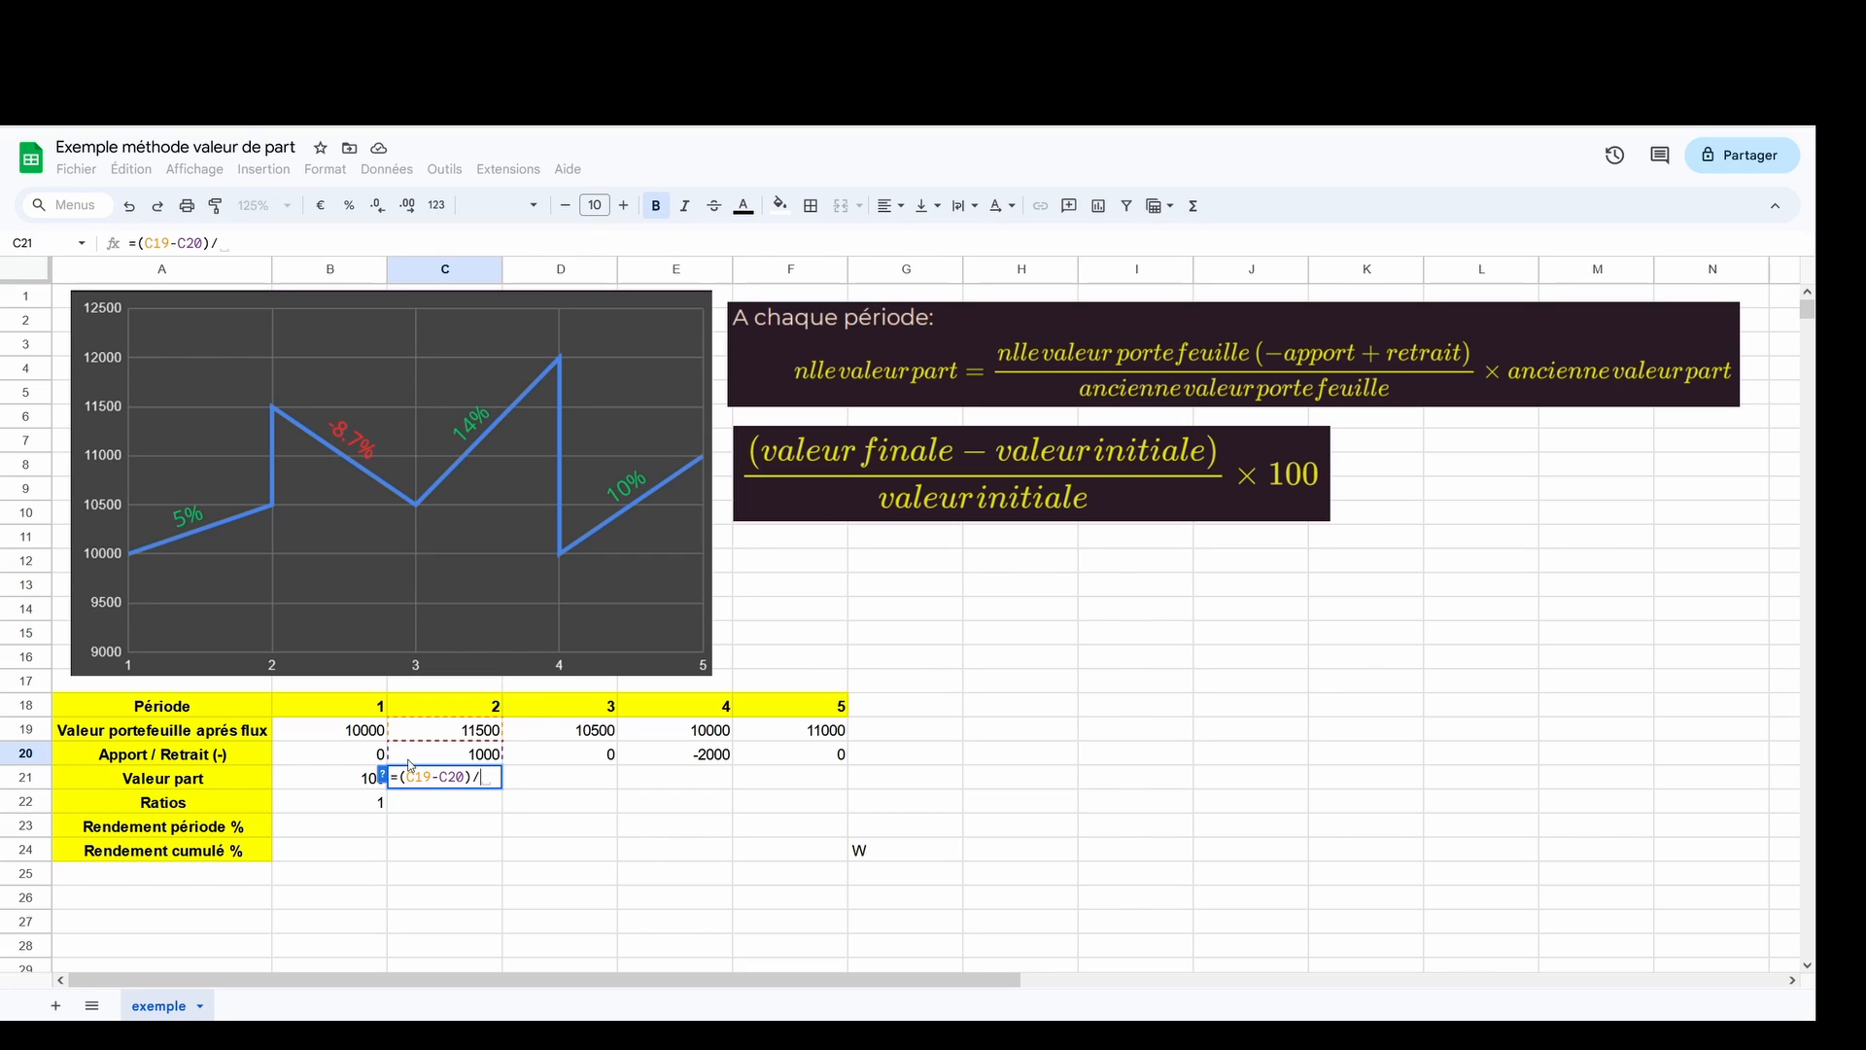
left_click(344, 738)
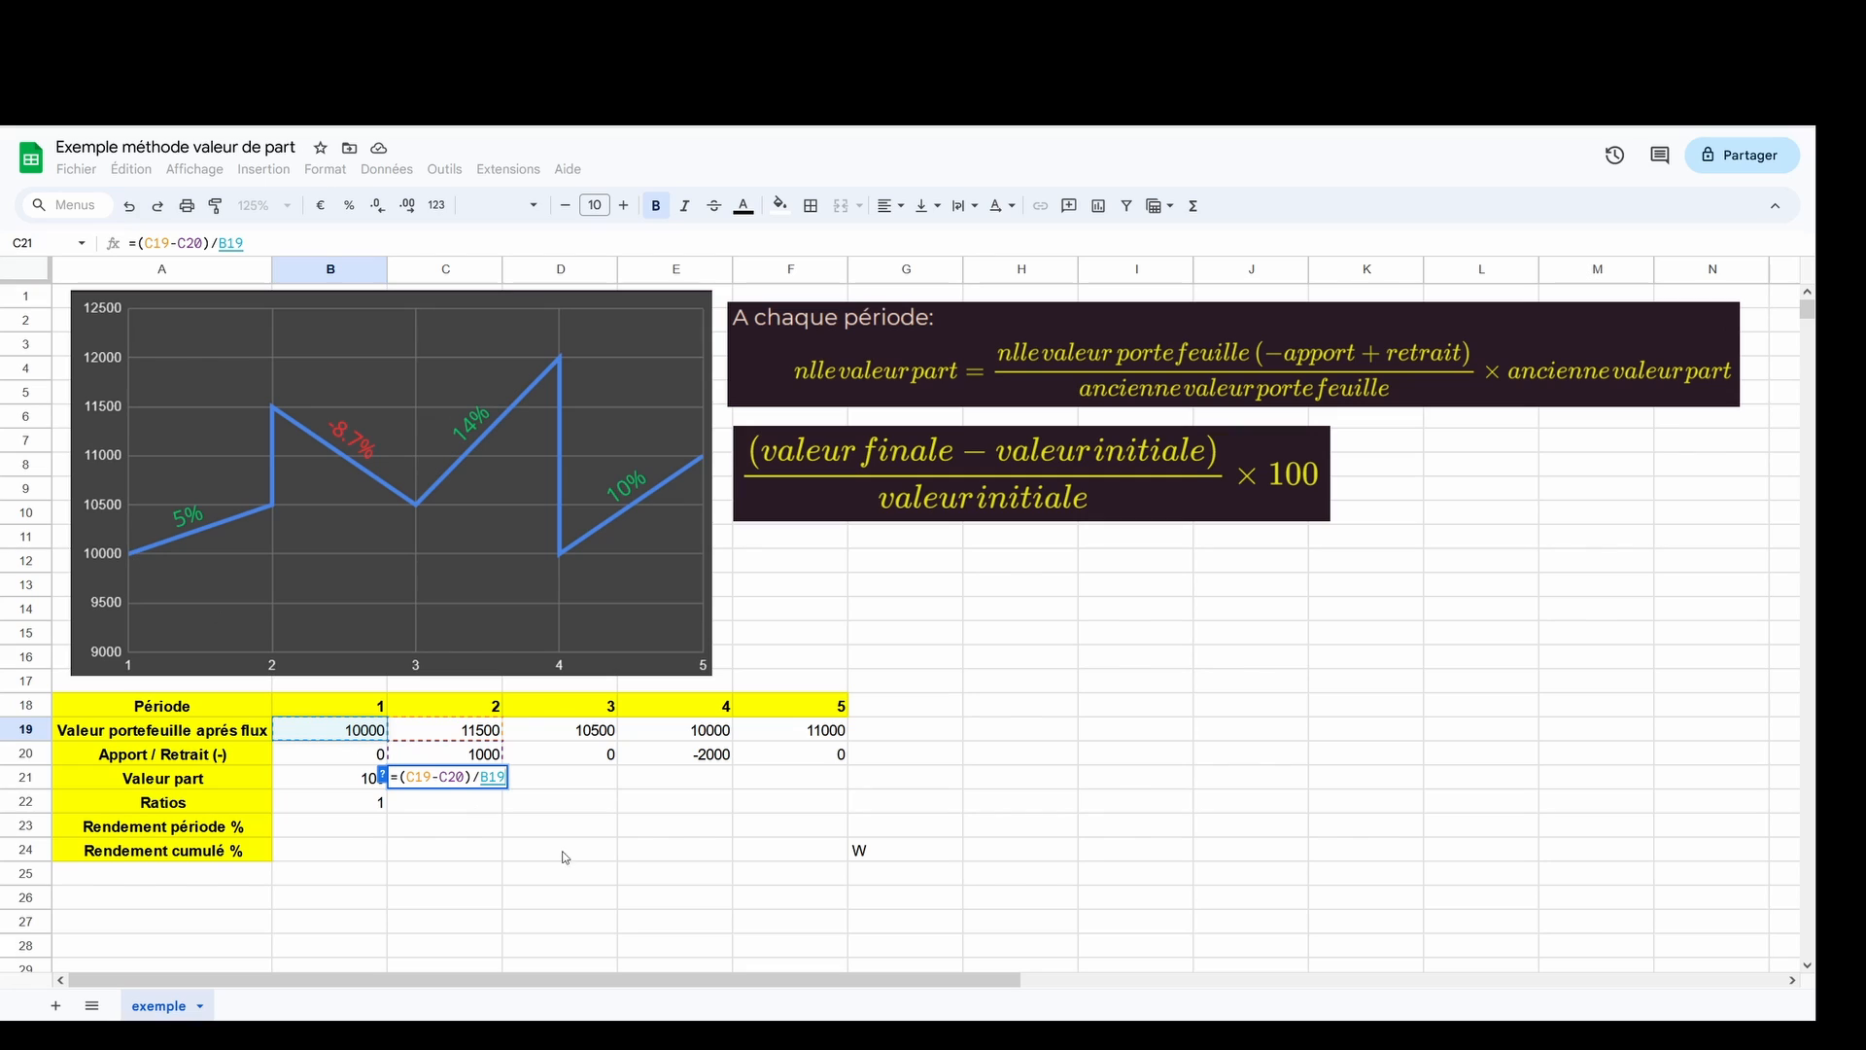
type("*")
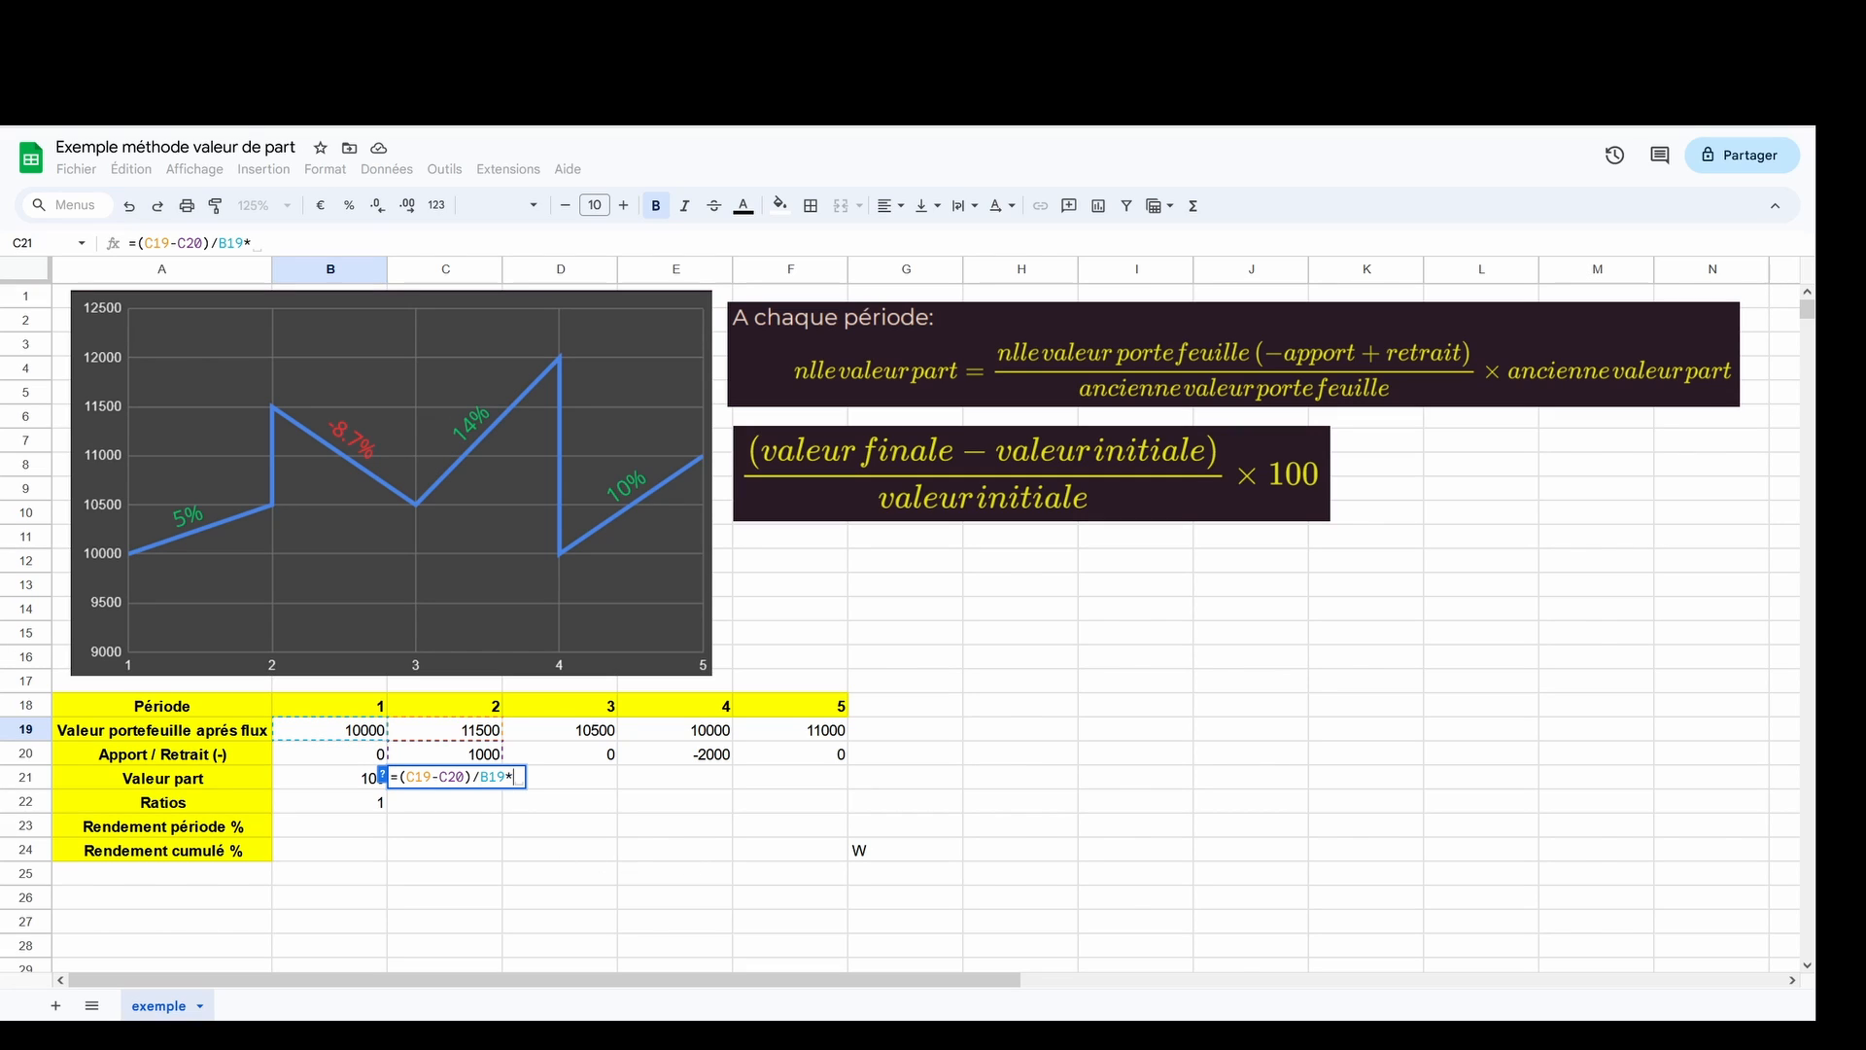
left_click(347, 786)
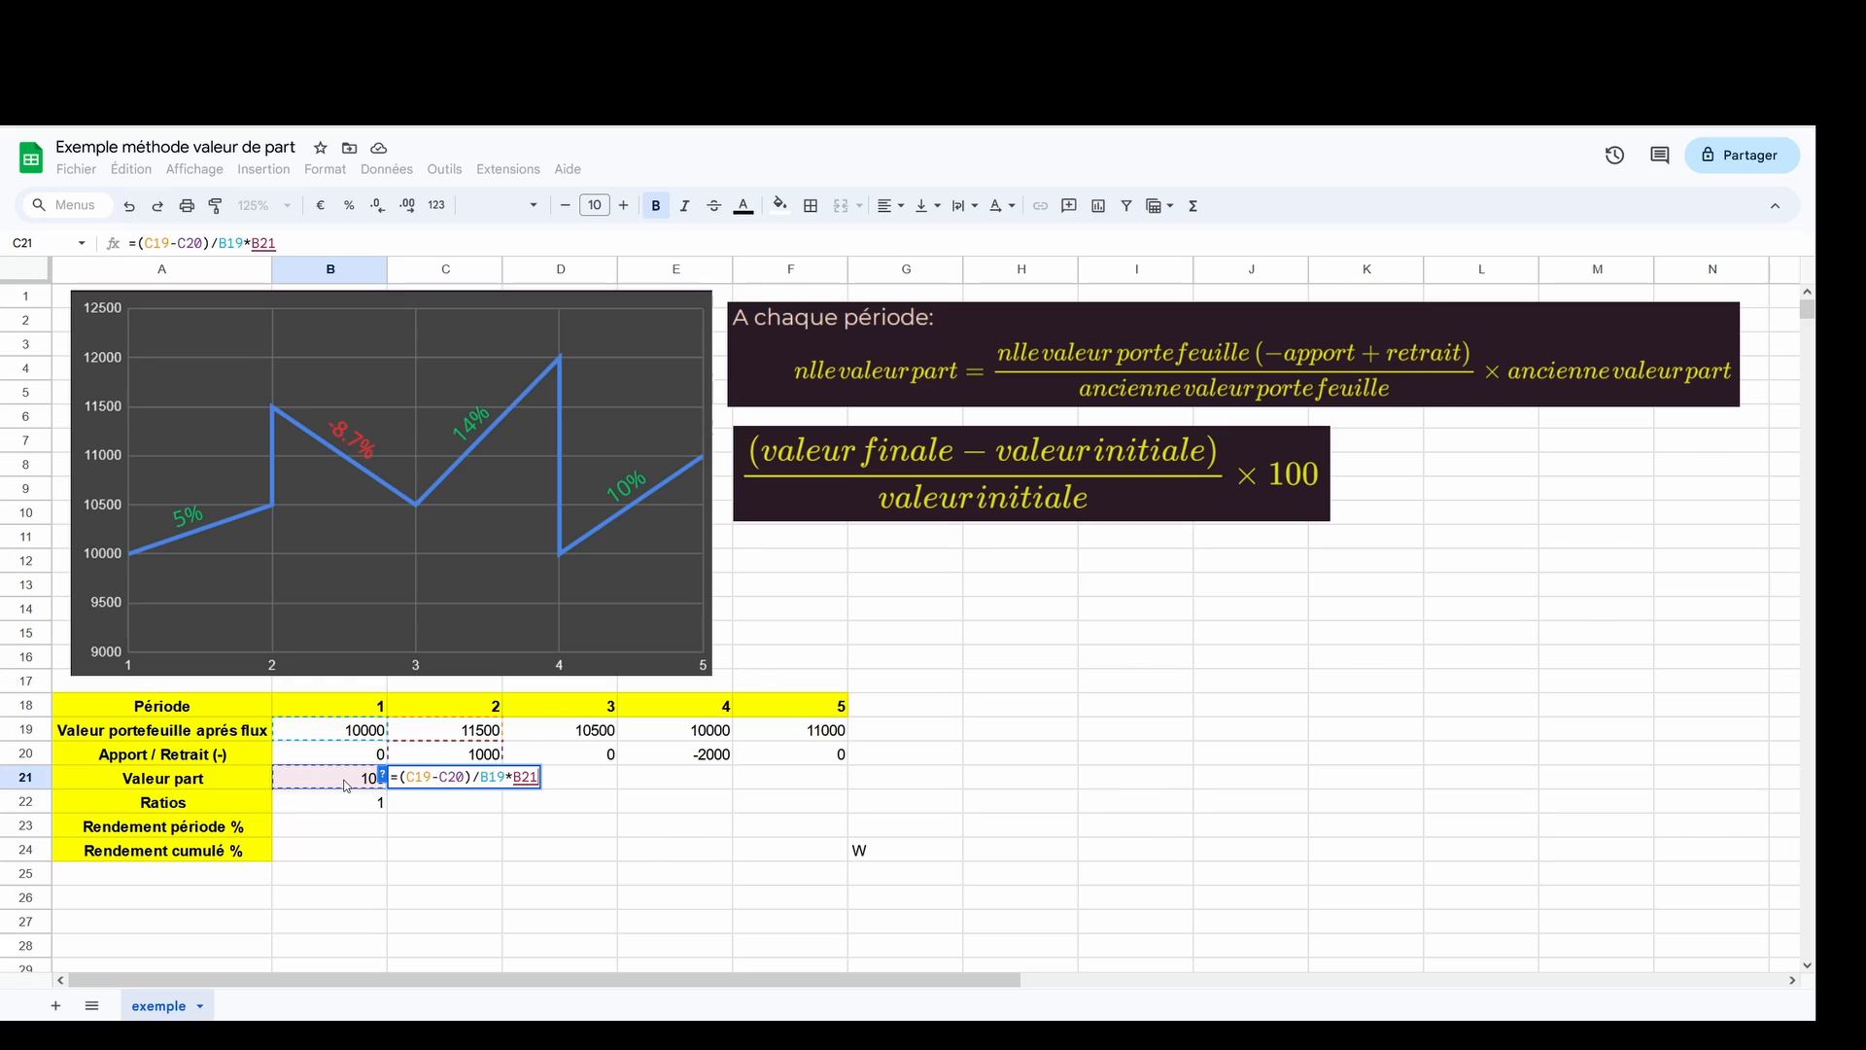
key("Return")
left_click(612, 849)
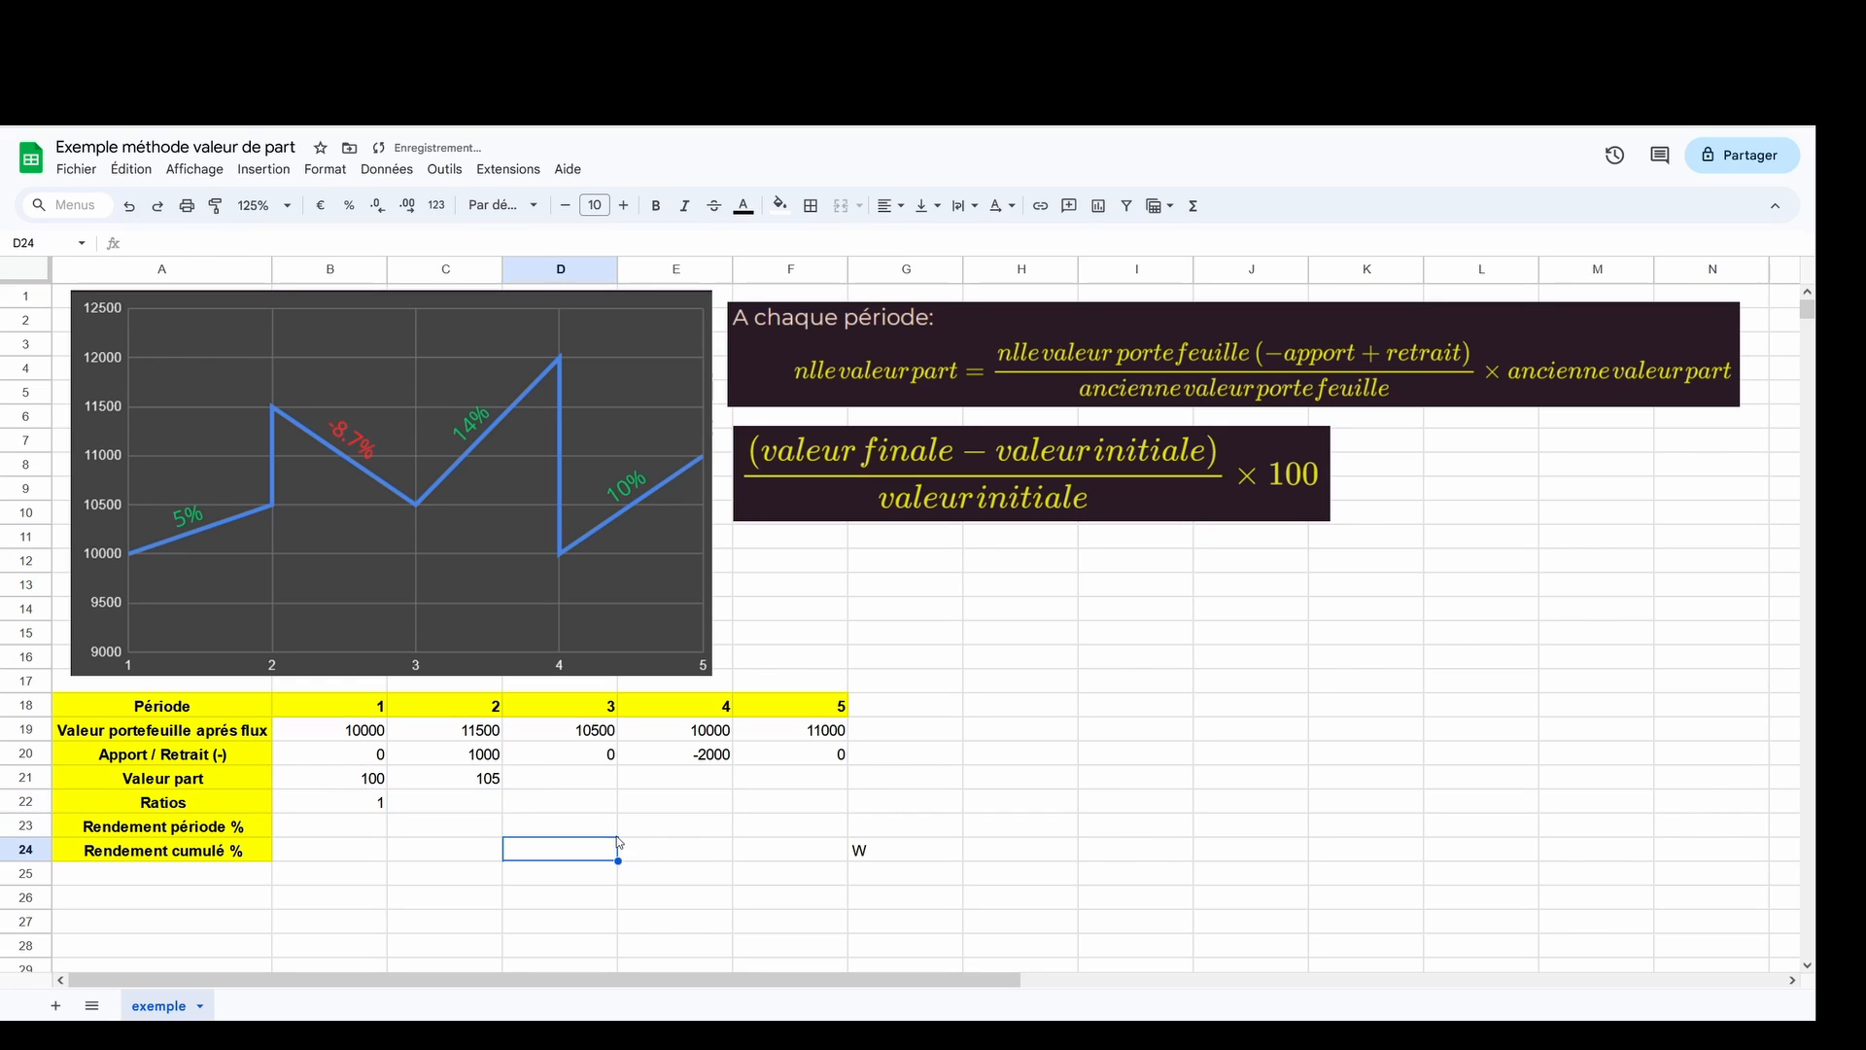
- Copy the share value formula from C21 across the Valeur part row through F21
left_click(485, 783)
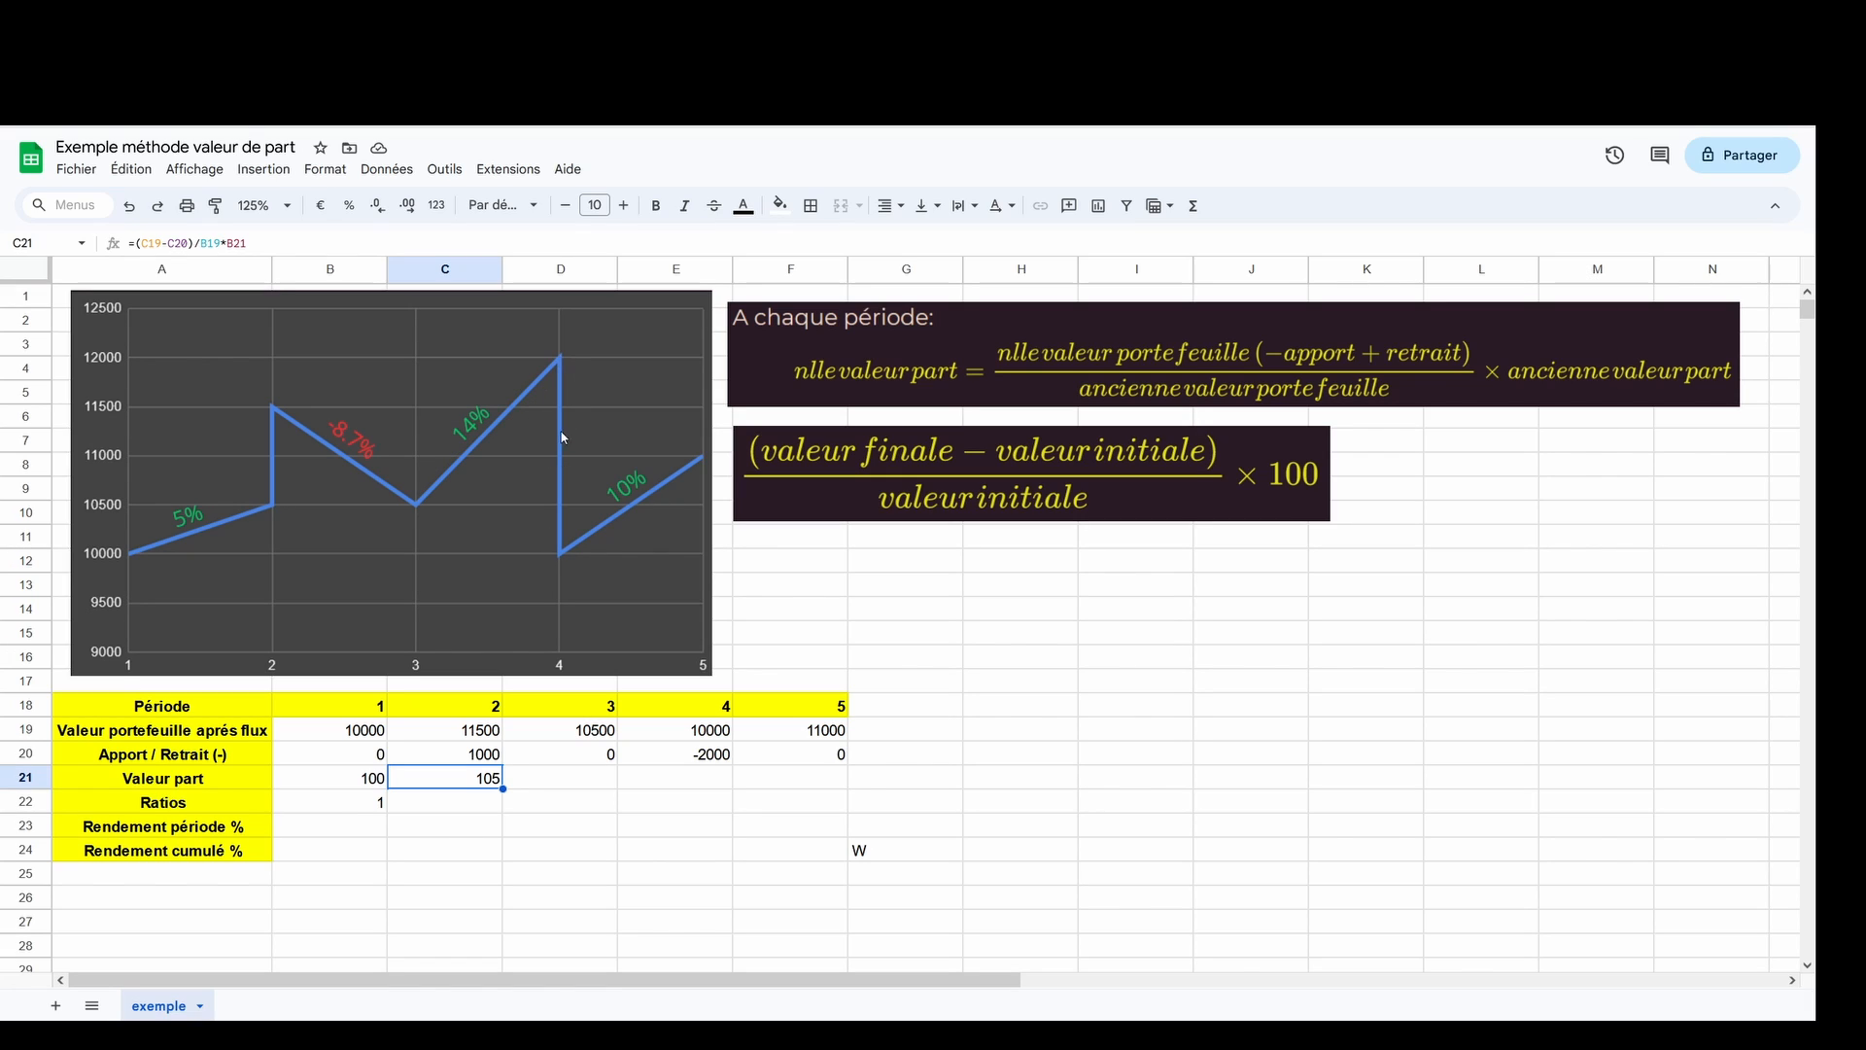
left_click(579, 836)
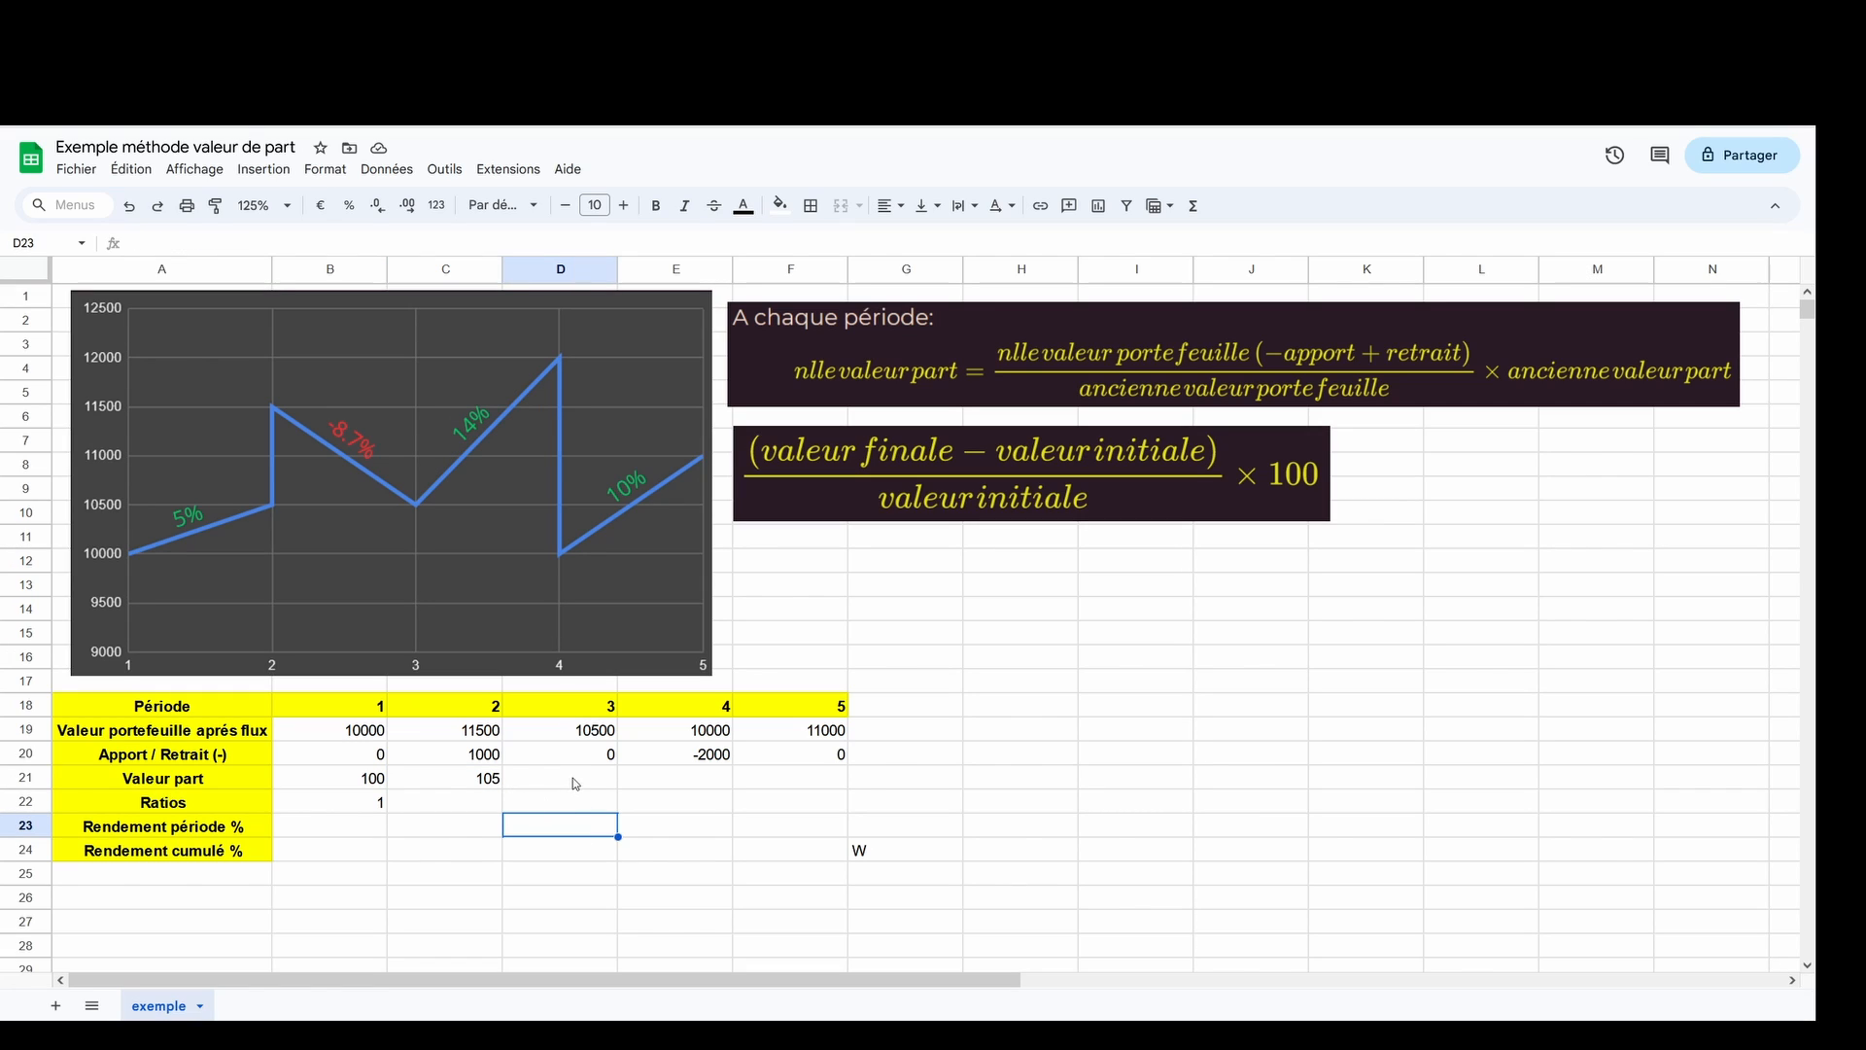
left_click(496, 784)
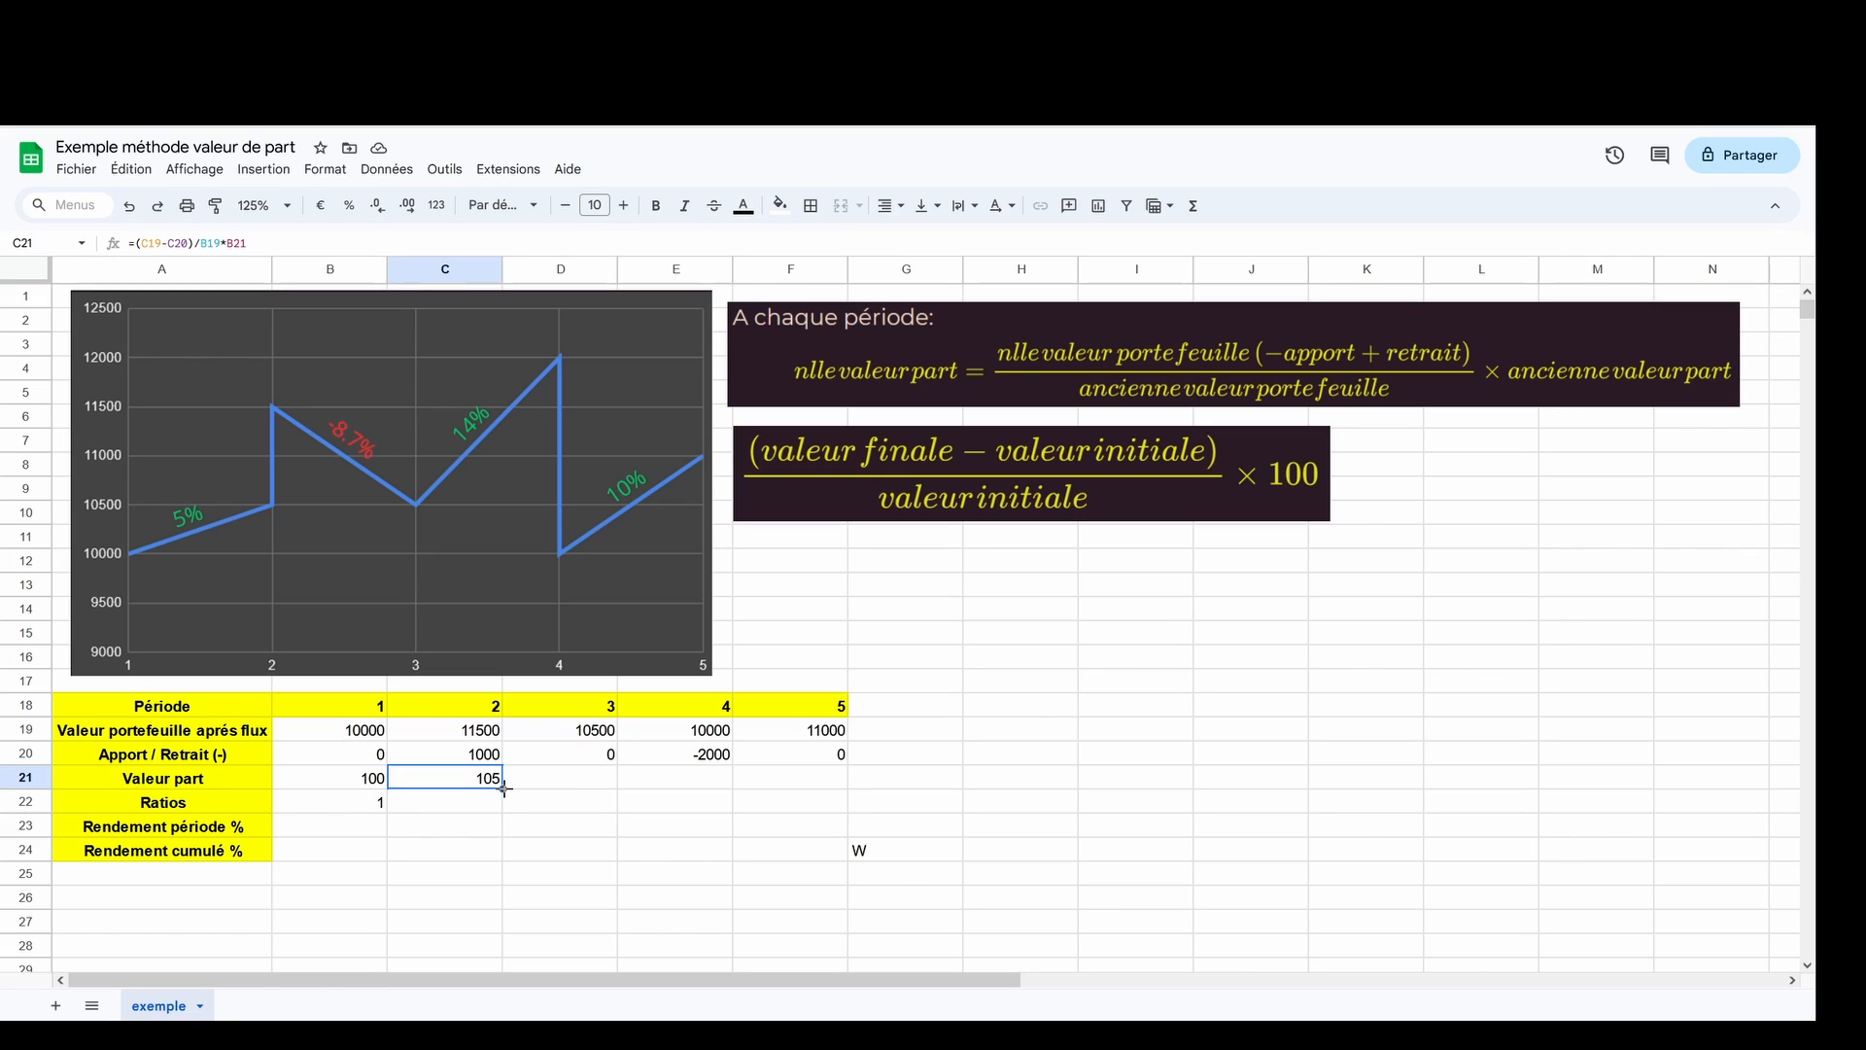
left_click_drag(505, 789, 823, 774)
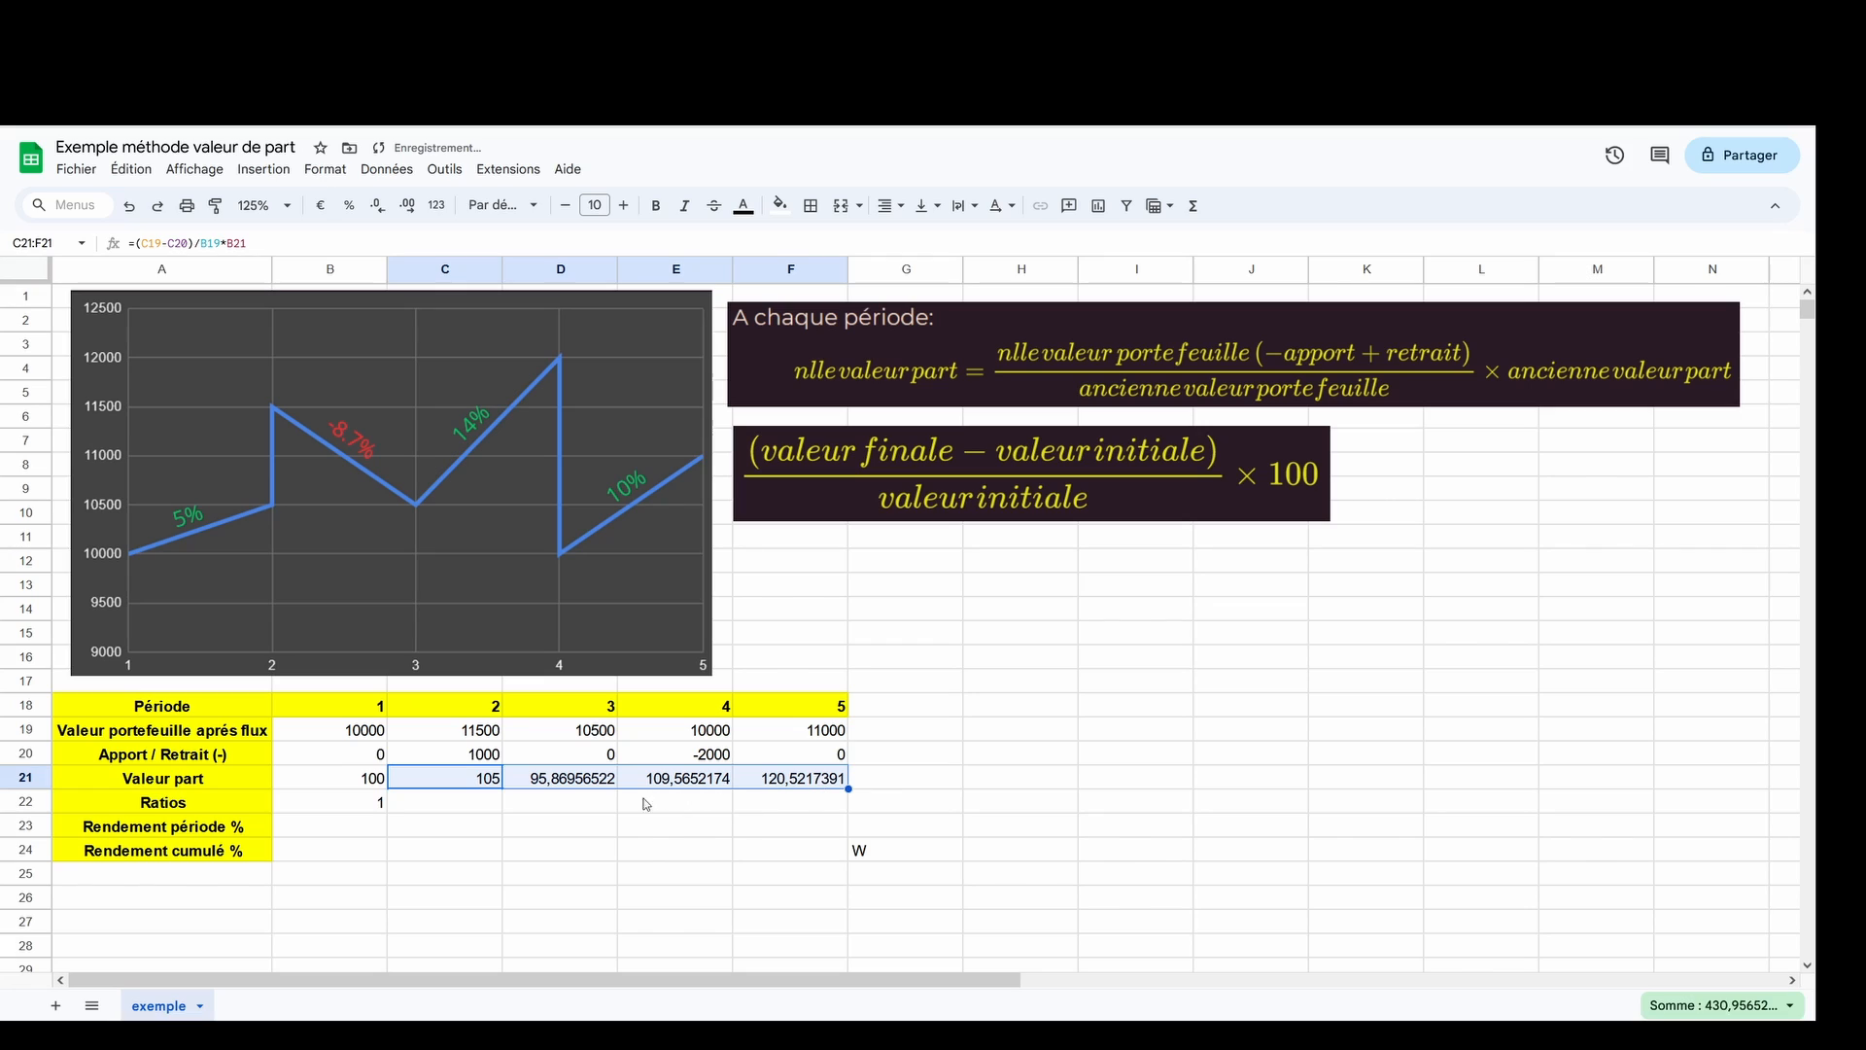
- Reduce the share values in D21:F21 to two decimal places
left_click_drag(564, 780, 773, 778)
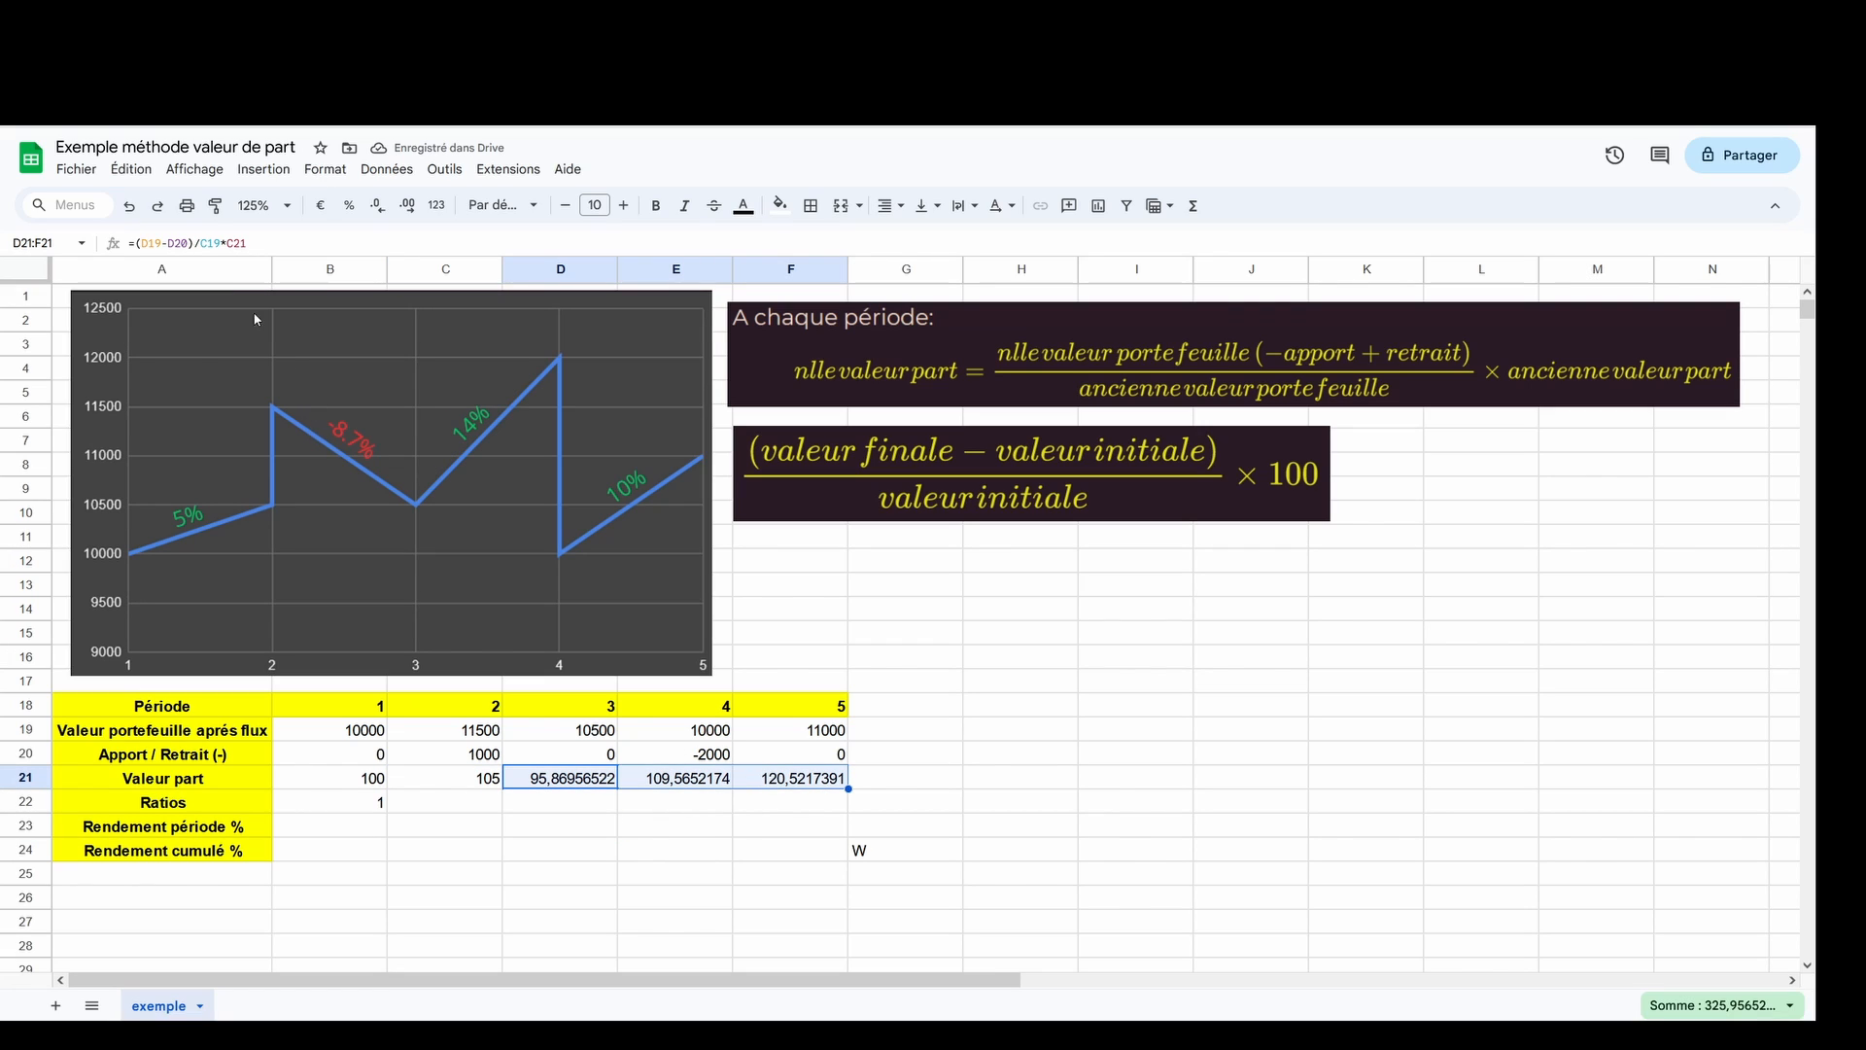
left_click(379, 212)
left_click(380, 212)
left_click(379, 212)
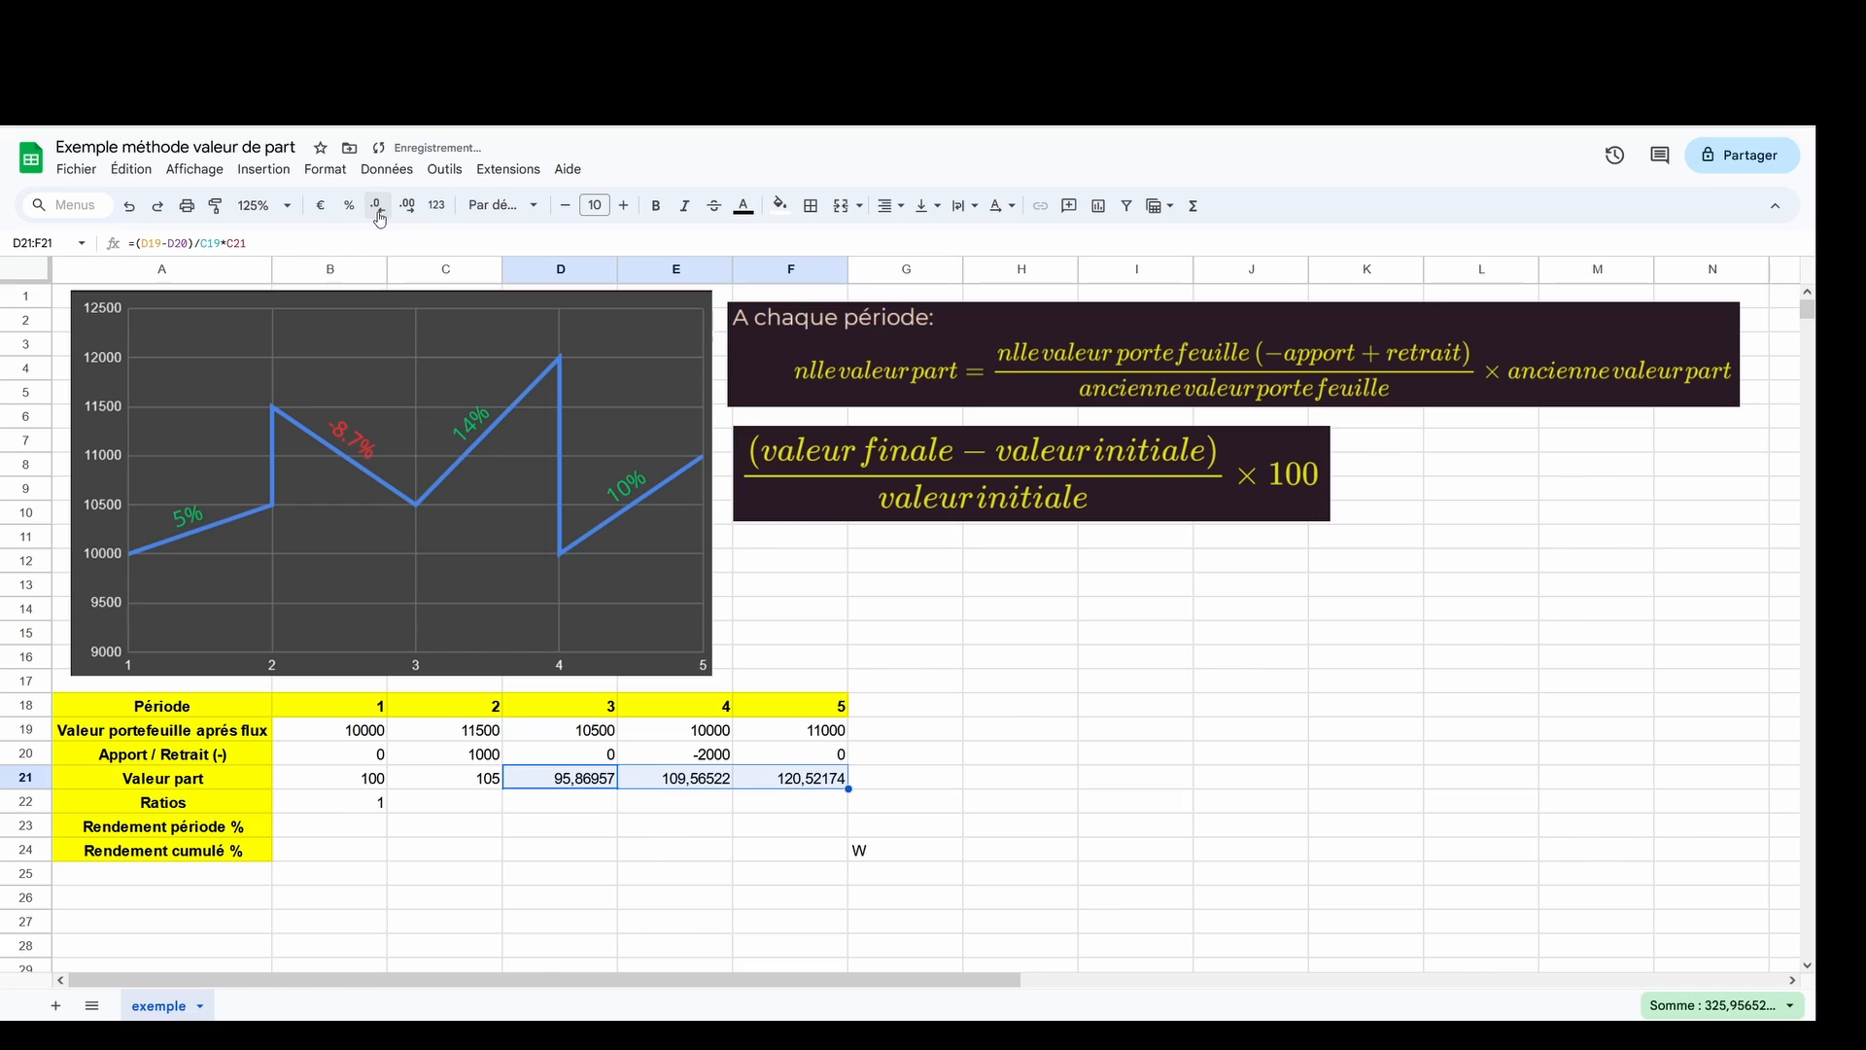
left_click(379, 212)
left_click(379, 212)
left_click(379, 212)
left_click(665, 882)
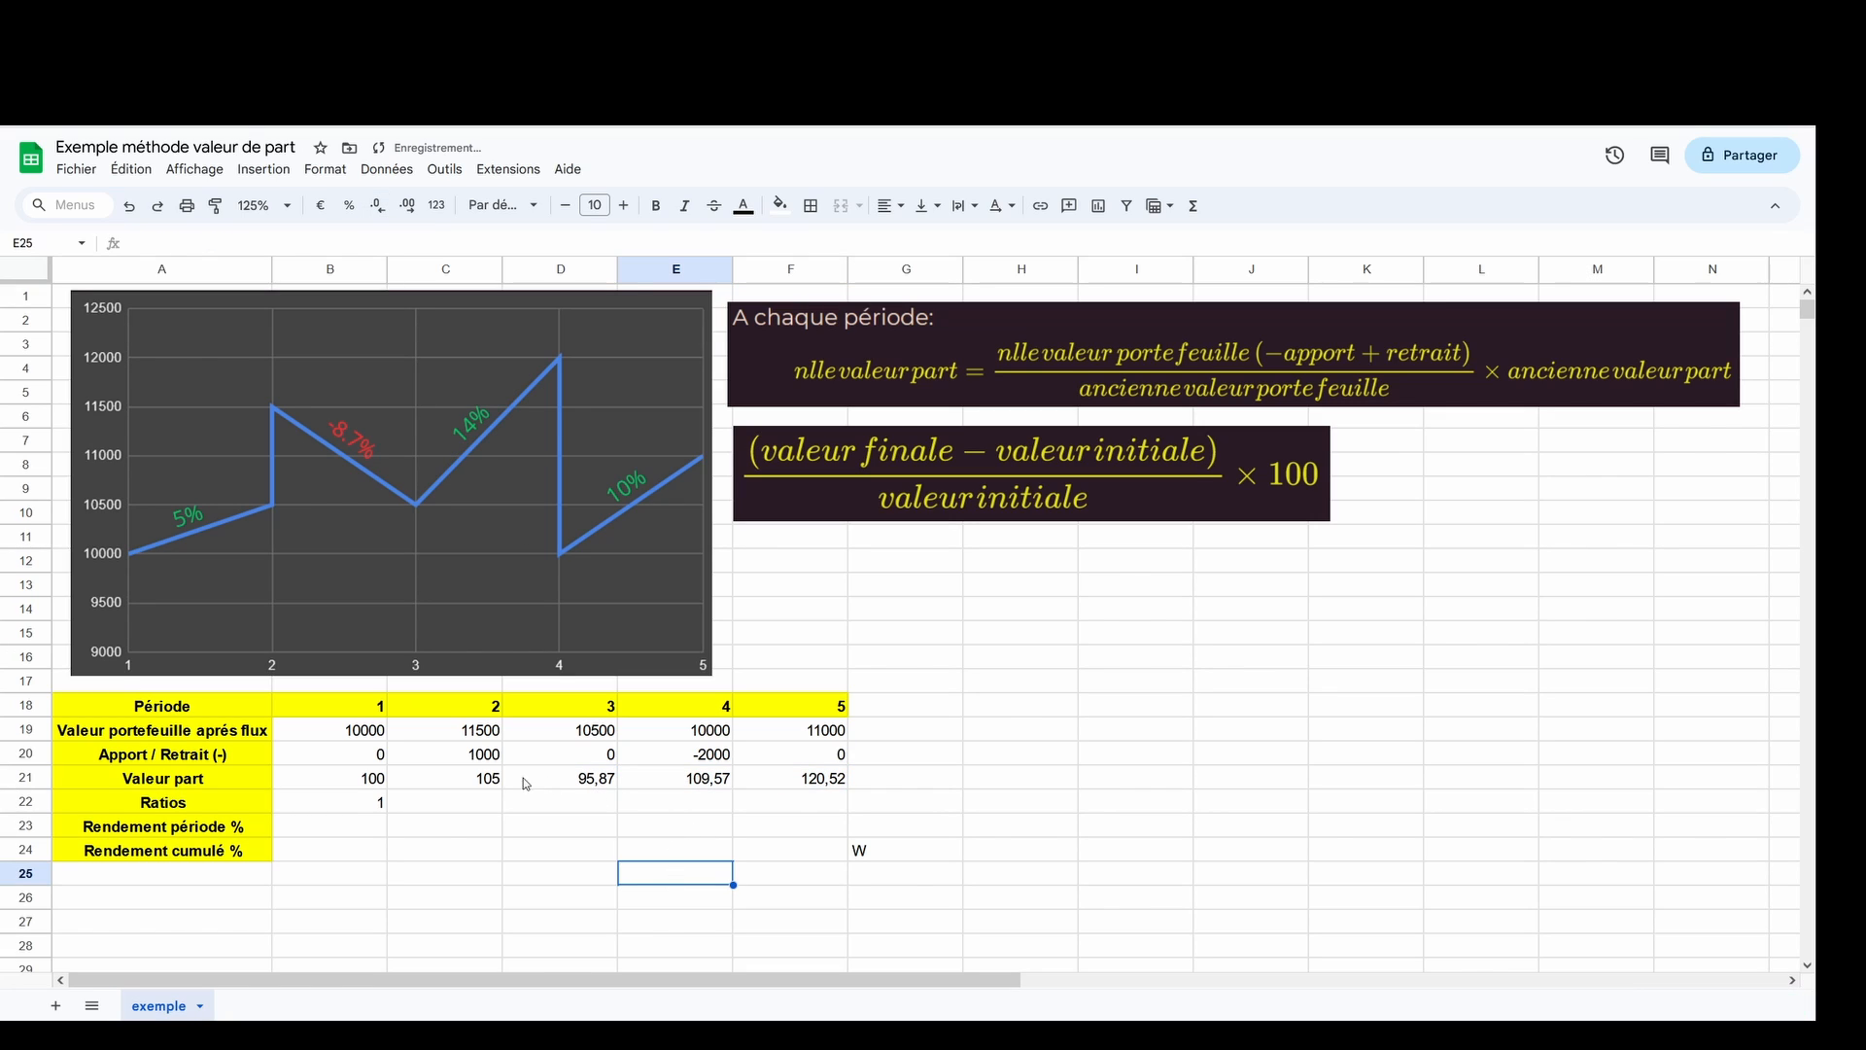
- Check the first and last share values in row 21 and clear the stray W from cell G24
left_click(384, 781)
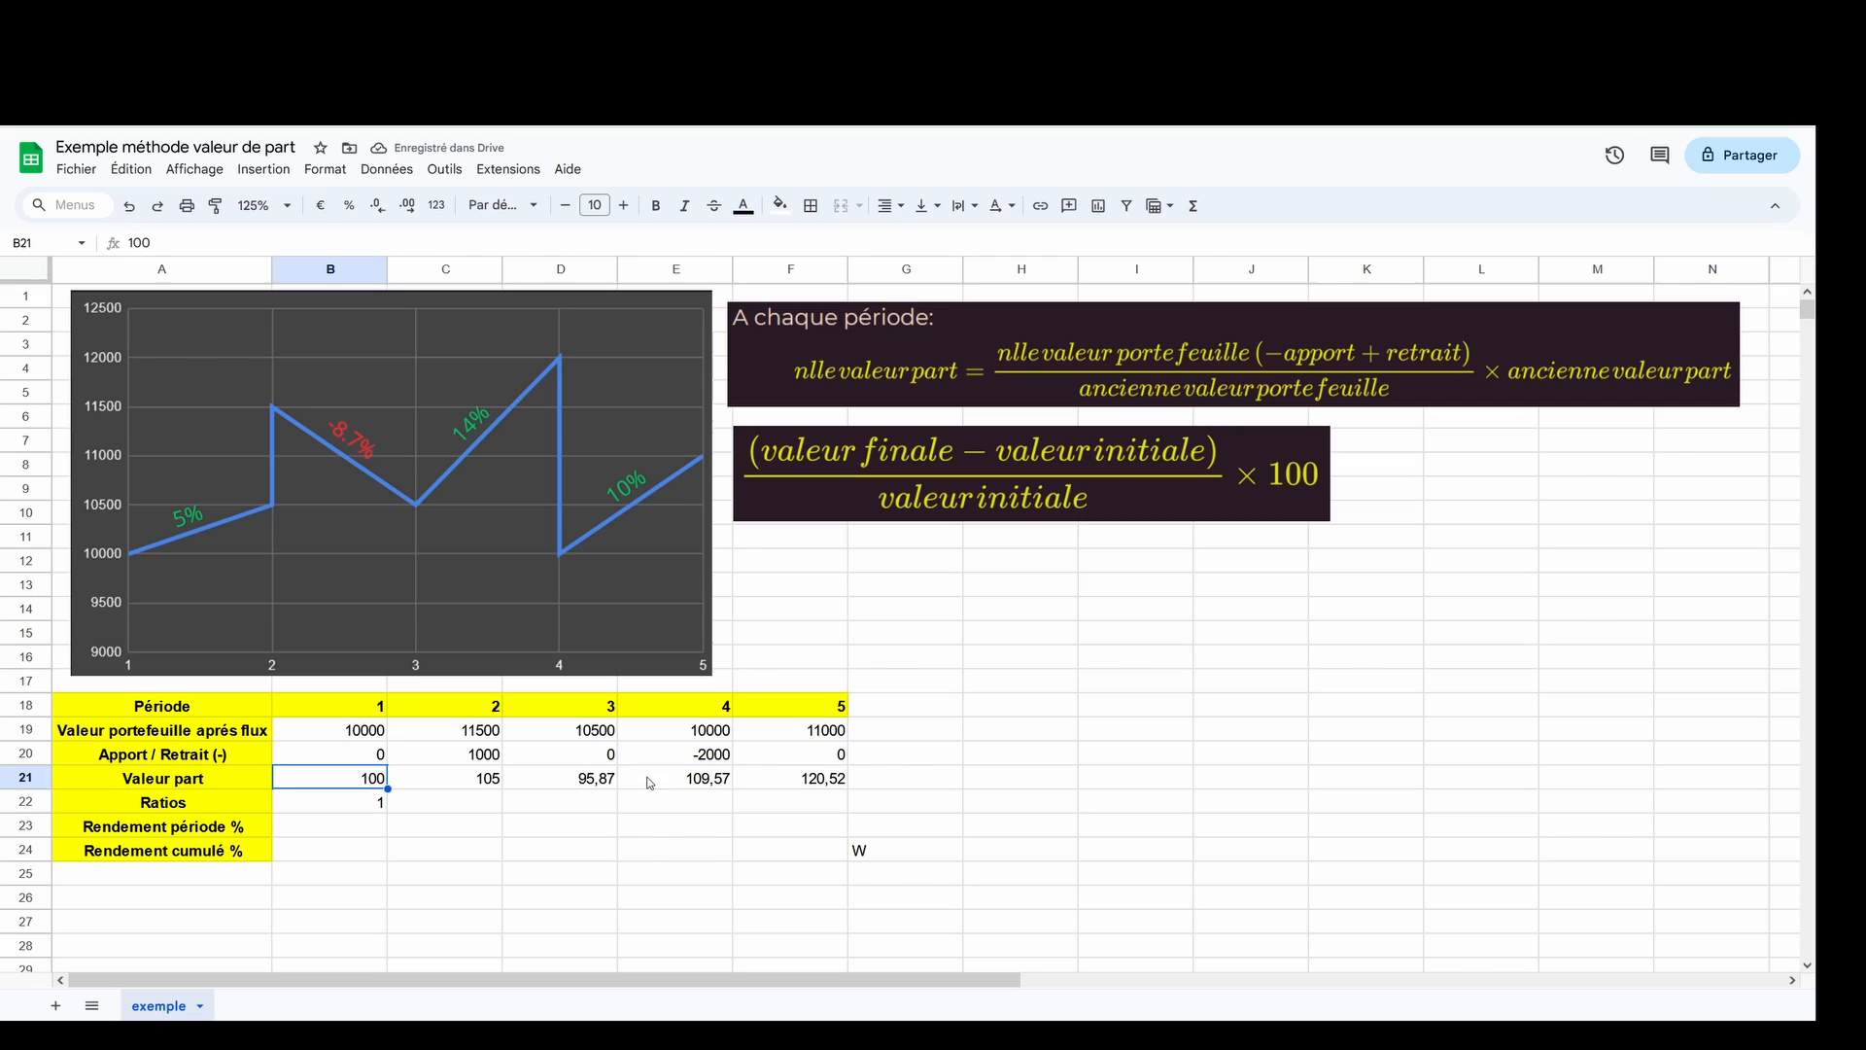
left_click(776, 777)
left_click(1346, 755)
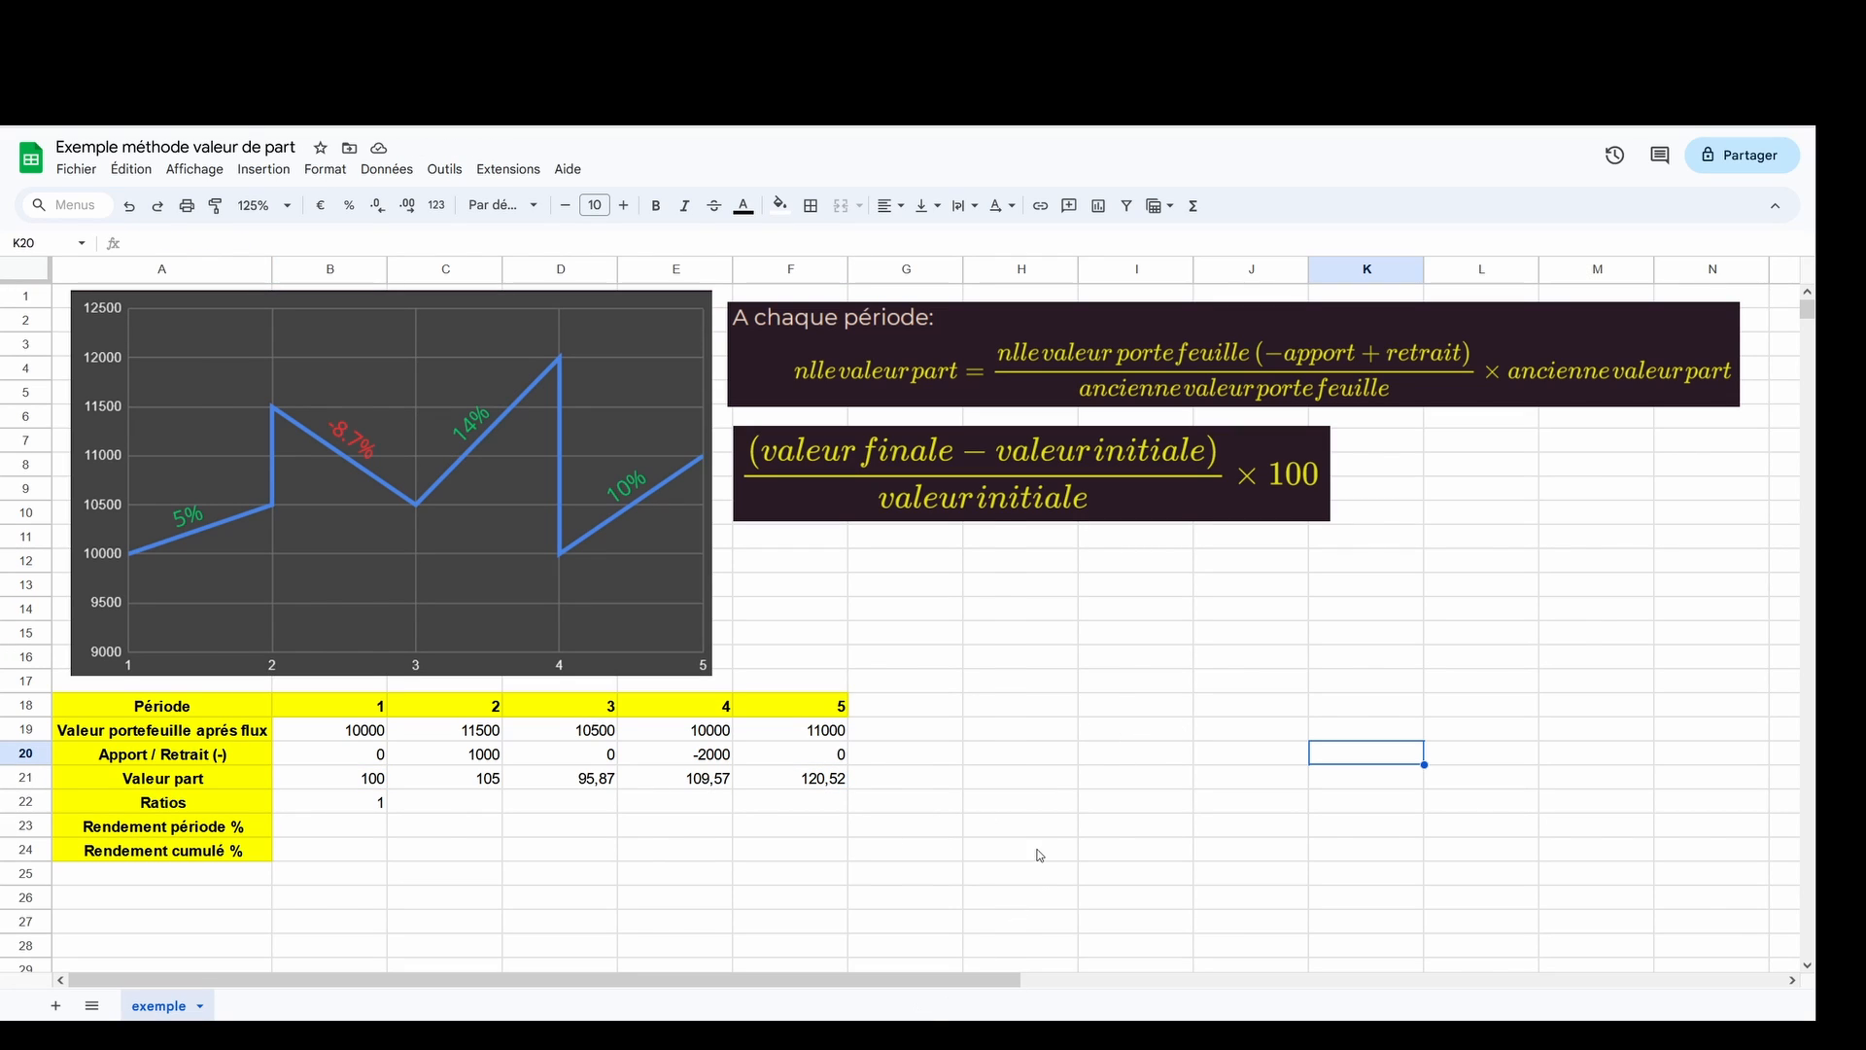
- Enter the overall return formula =(F21-B21)/B21*100 from the first and last share values in cell H21
left_click(1001, 782)
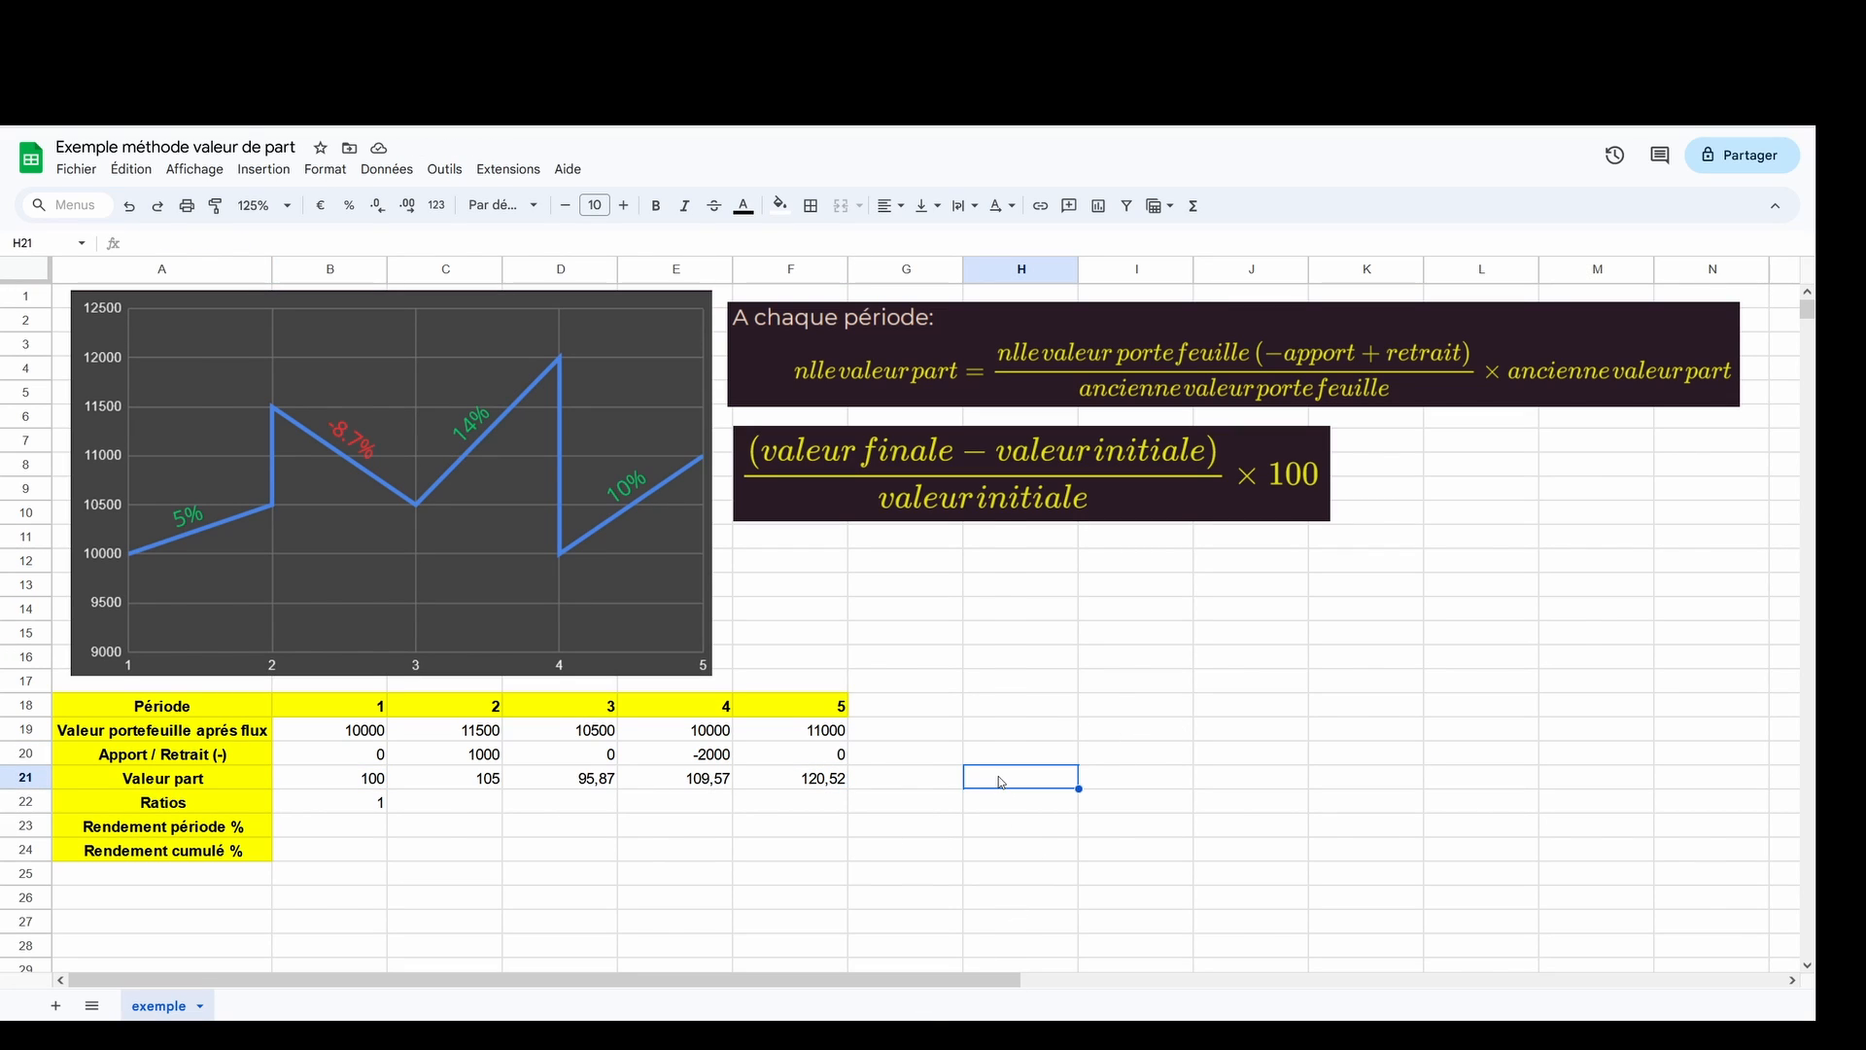
double_click(1000, 777)
type("=")
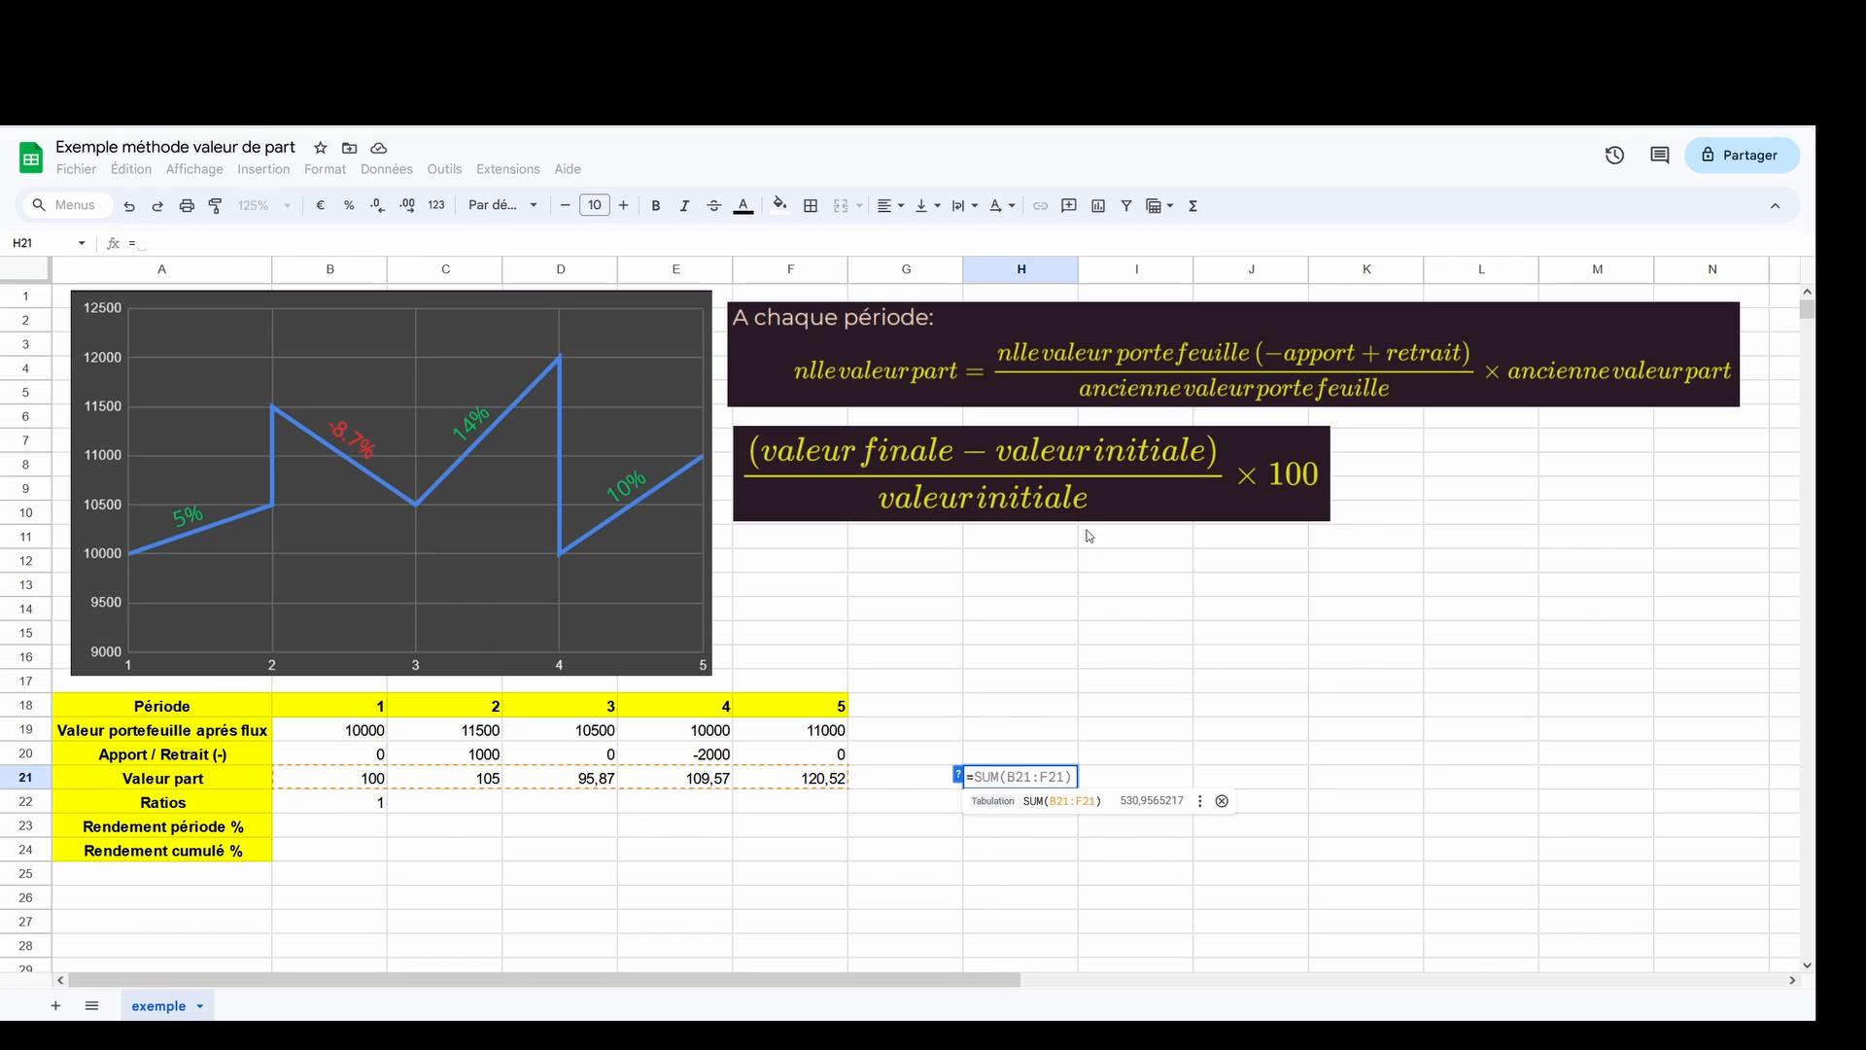
type("(")
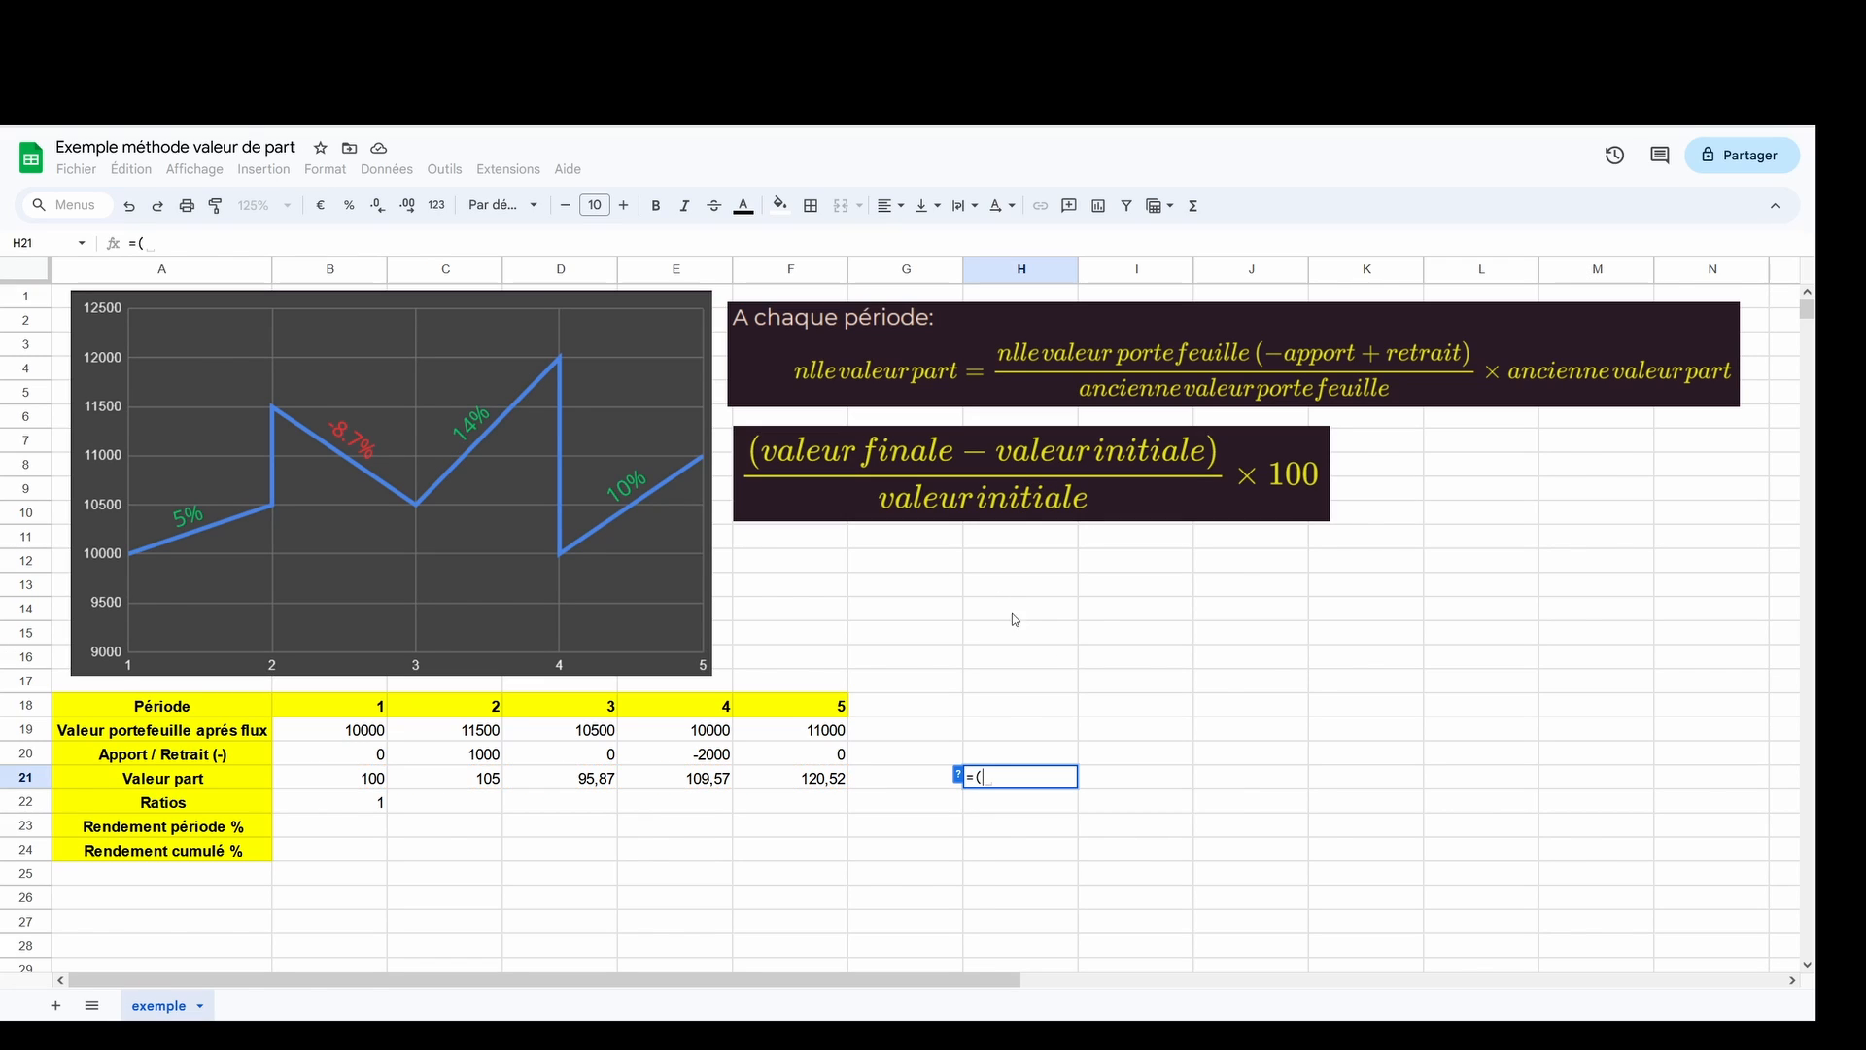
left_click(805, 781)
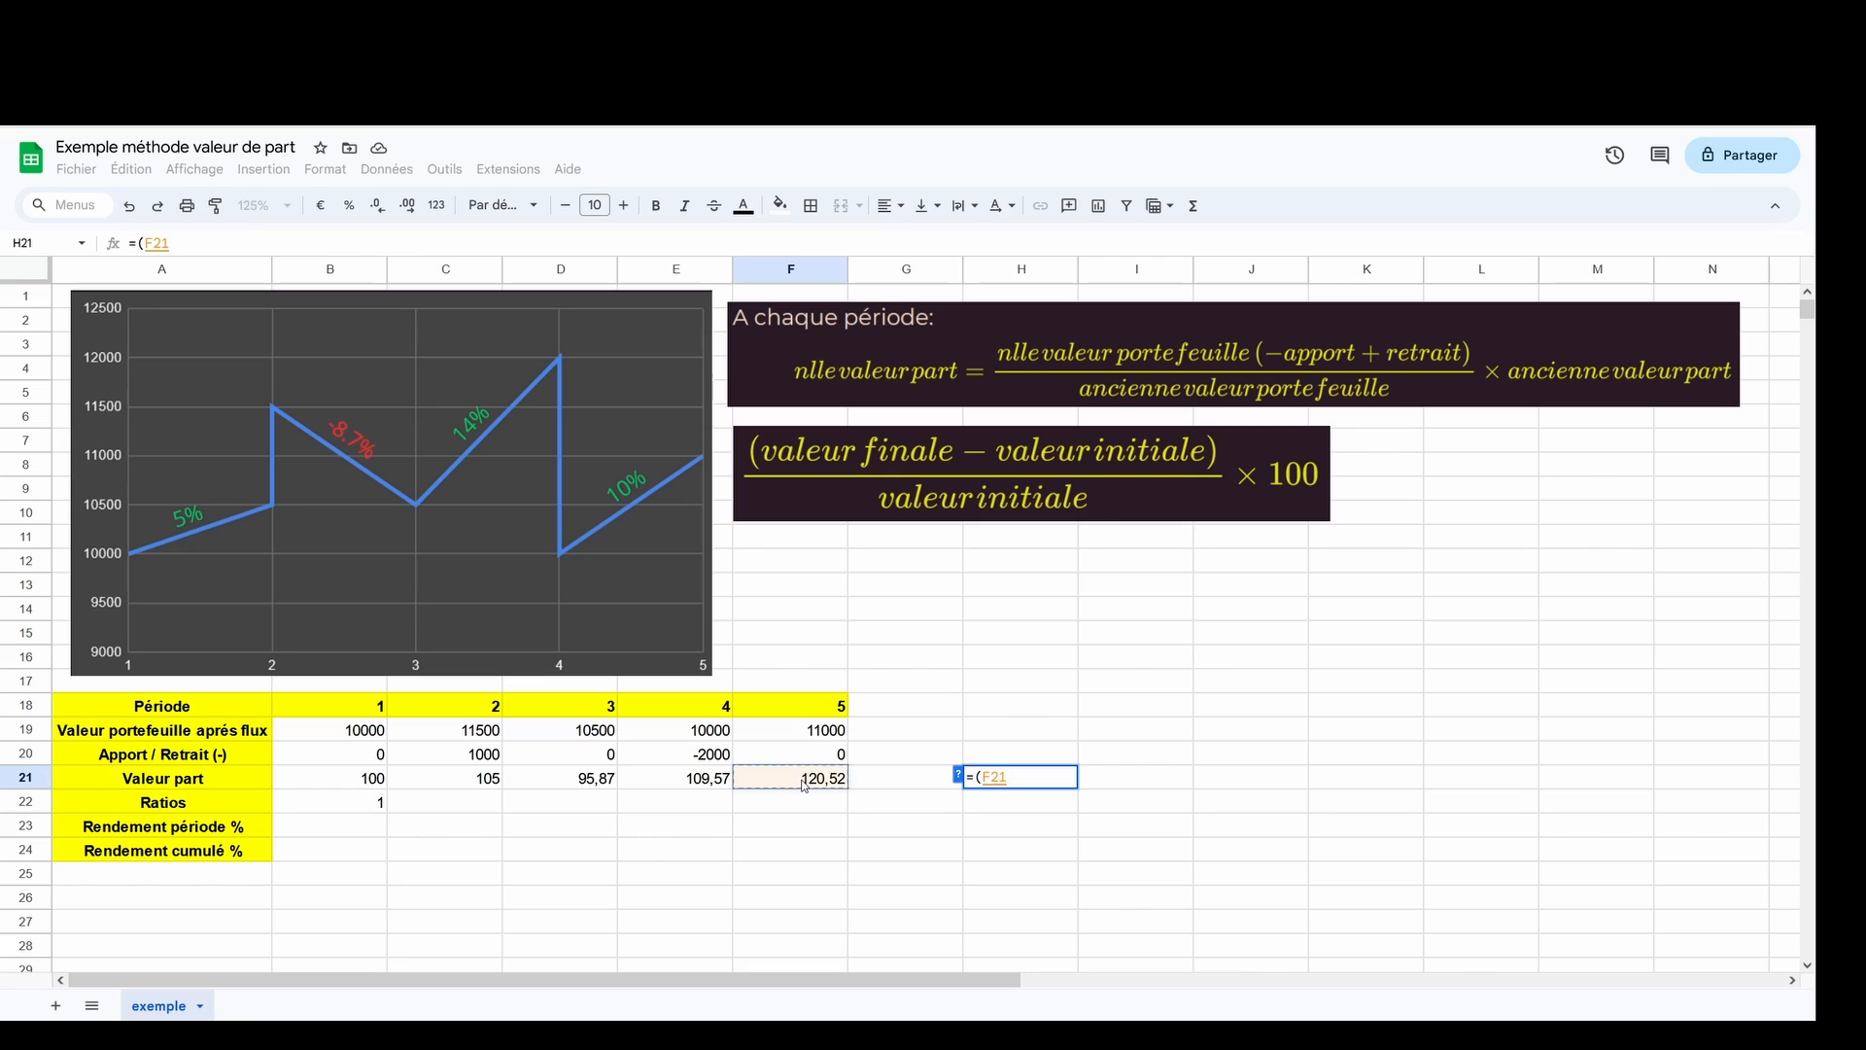
type("-")
left_click(338, 784)
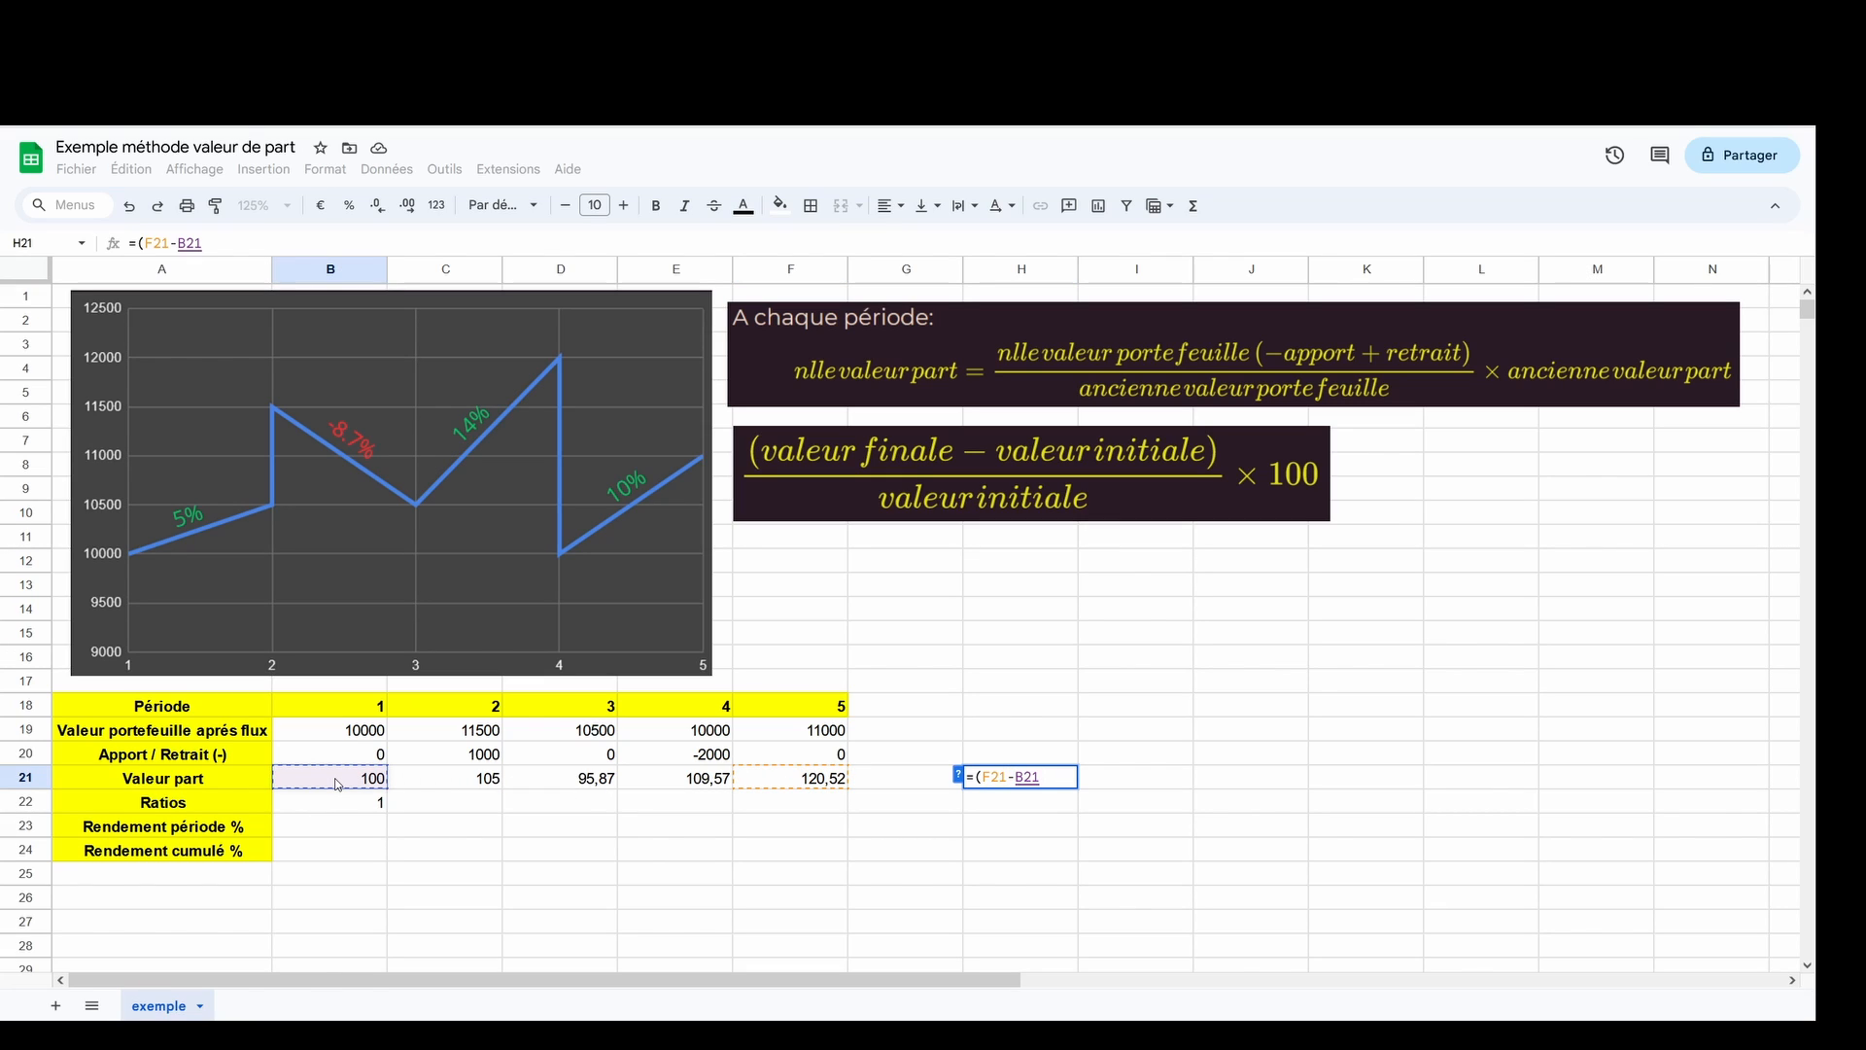
type(")")
key("Right")
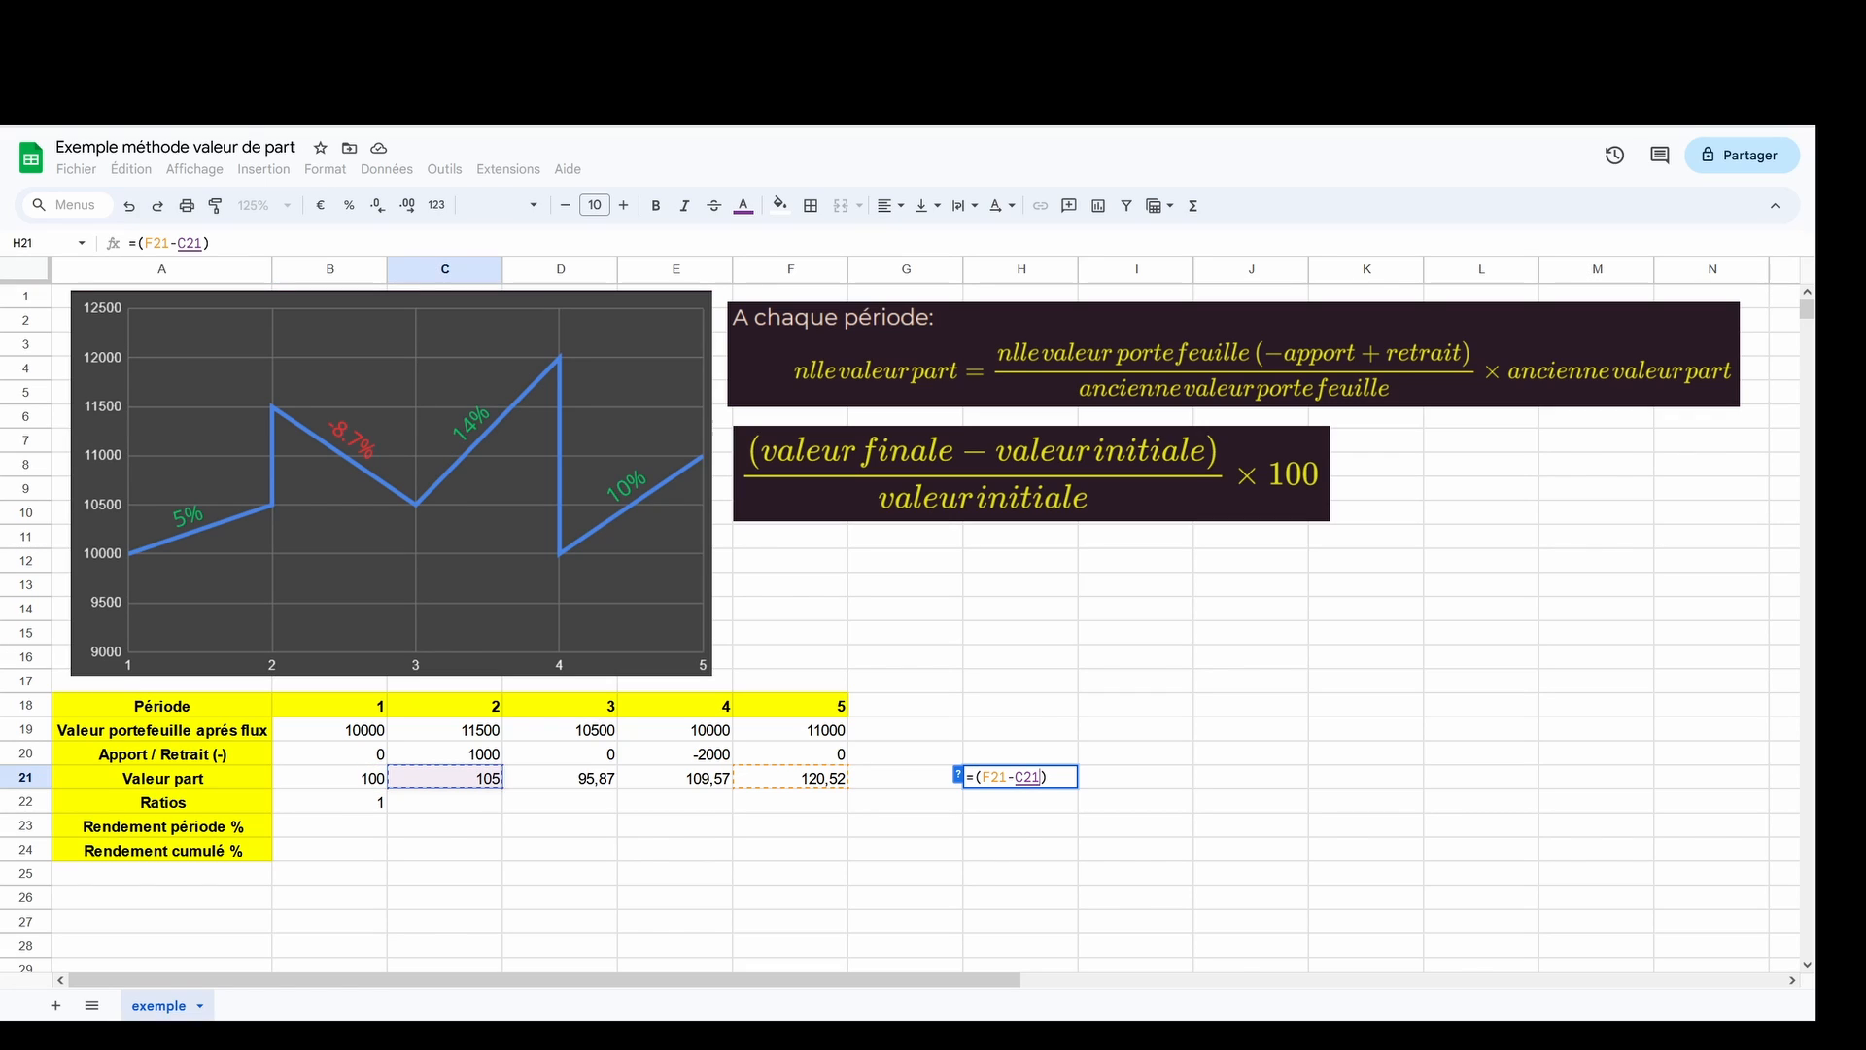
key("Left")
left_click(1068, 778)
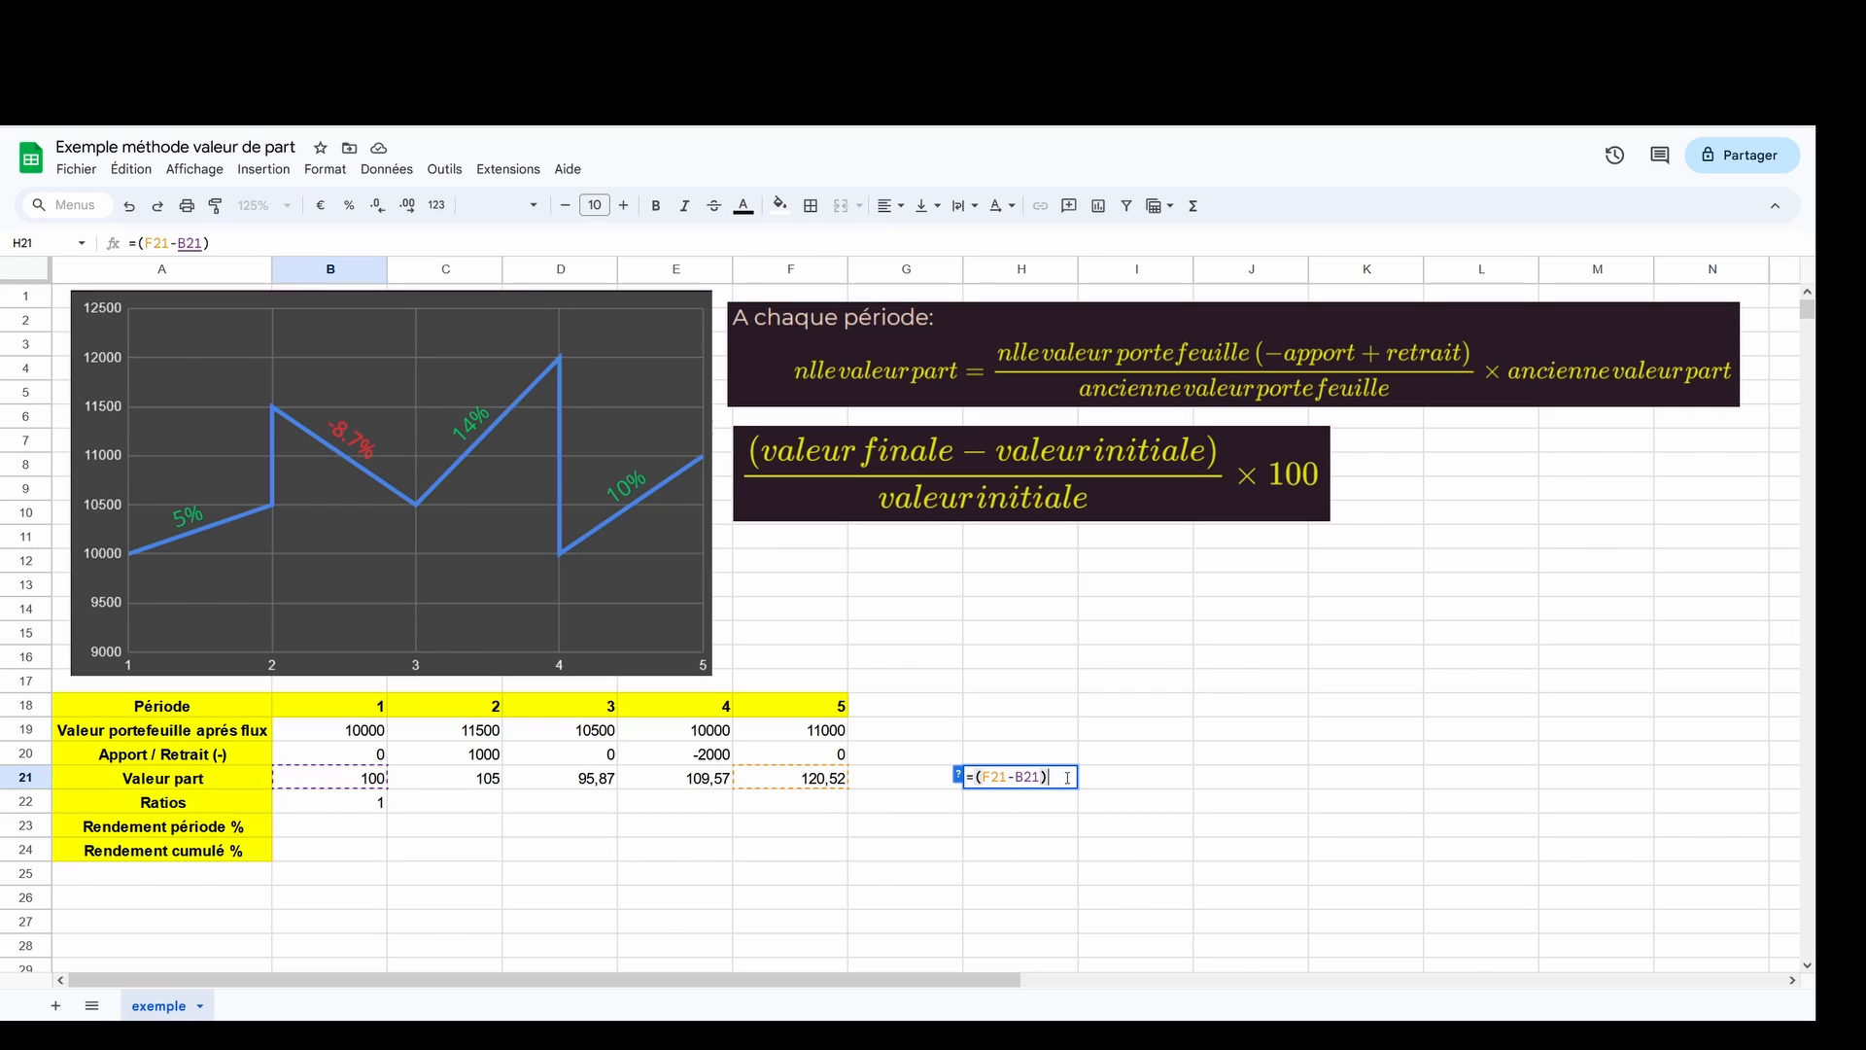
type("/")
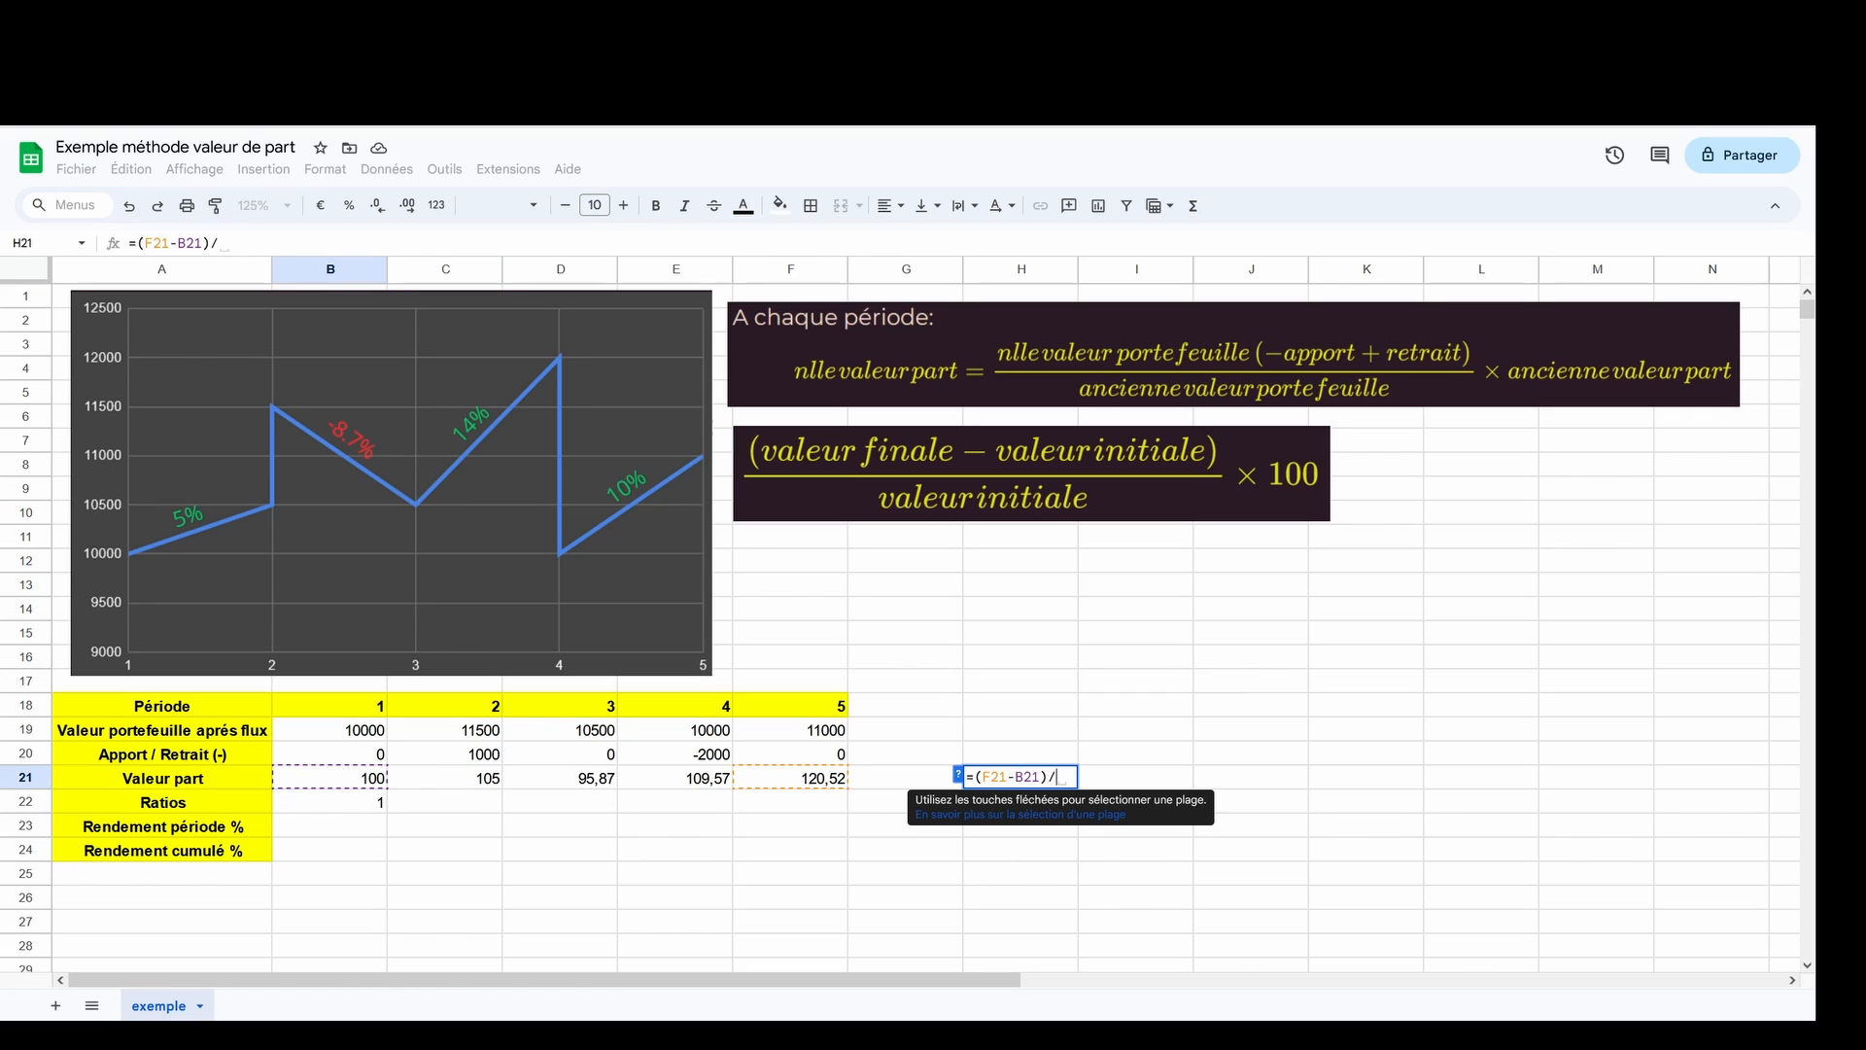
left_click(350, 779)
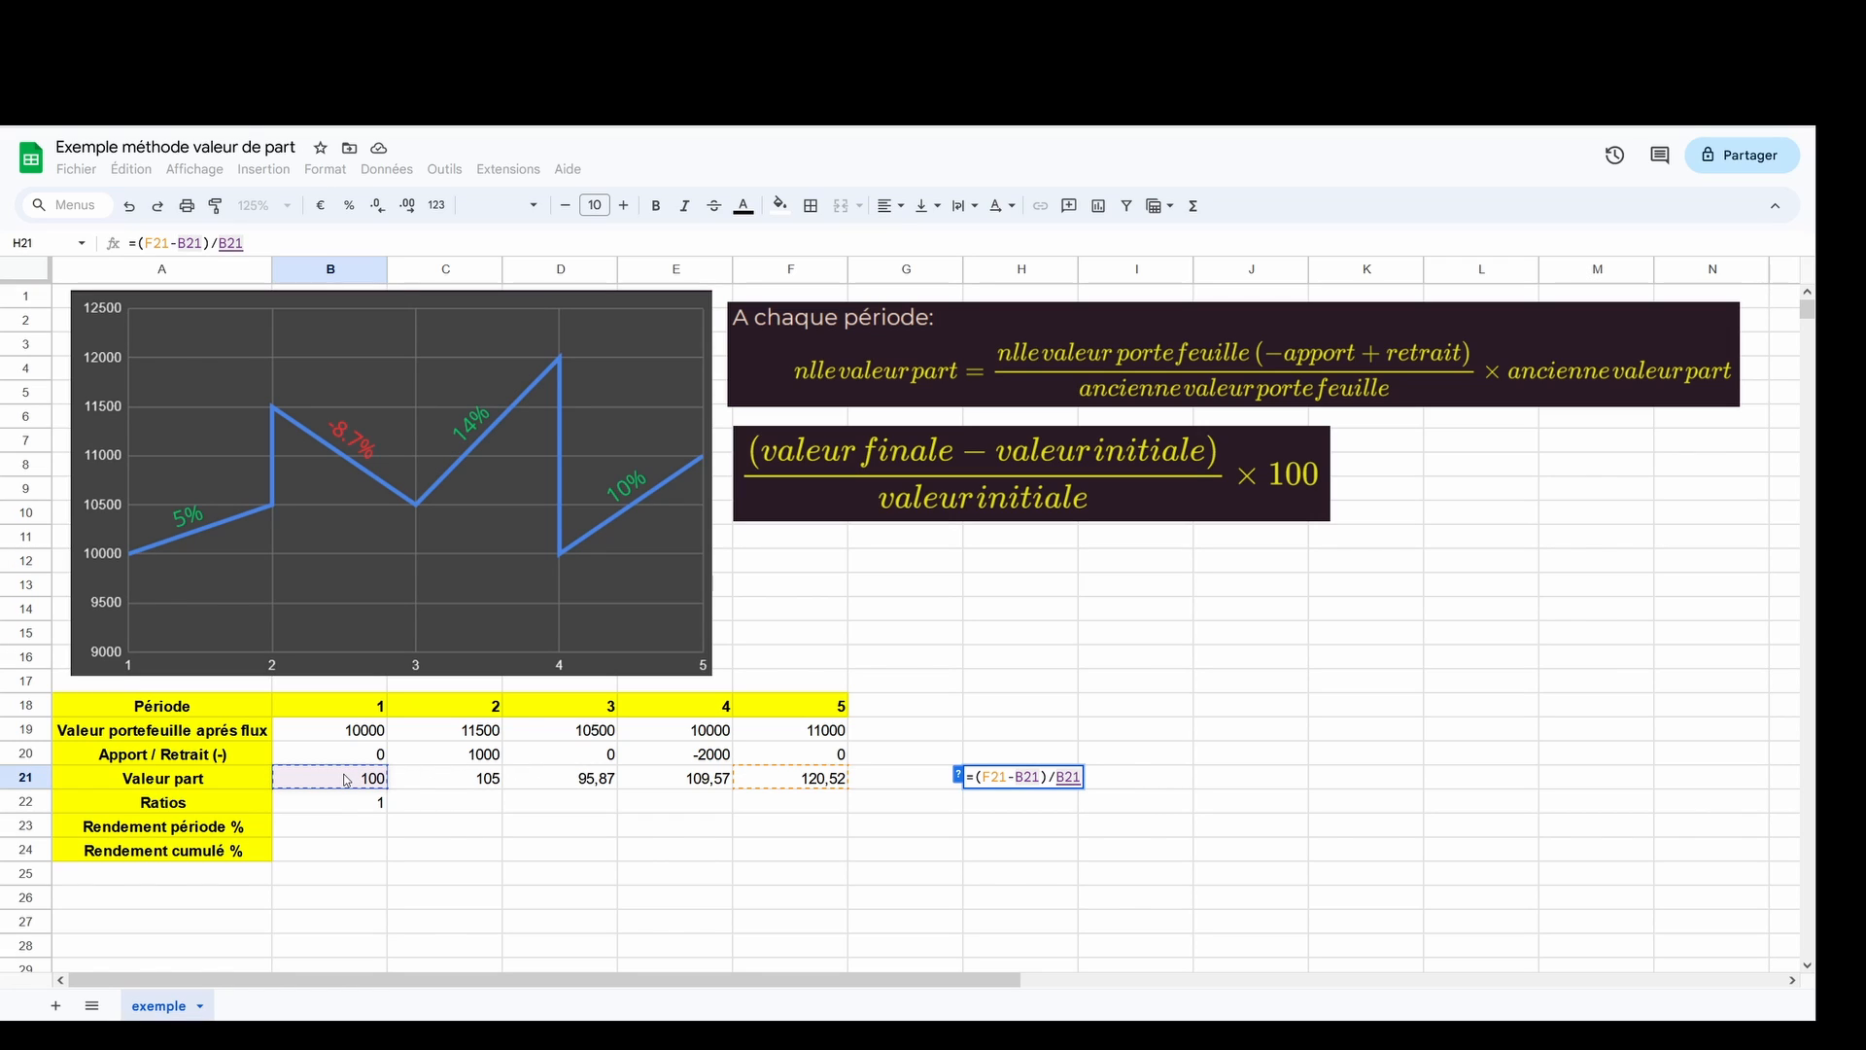
type("*100")
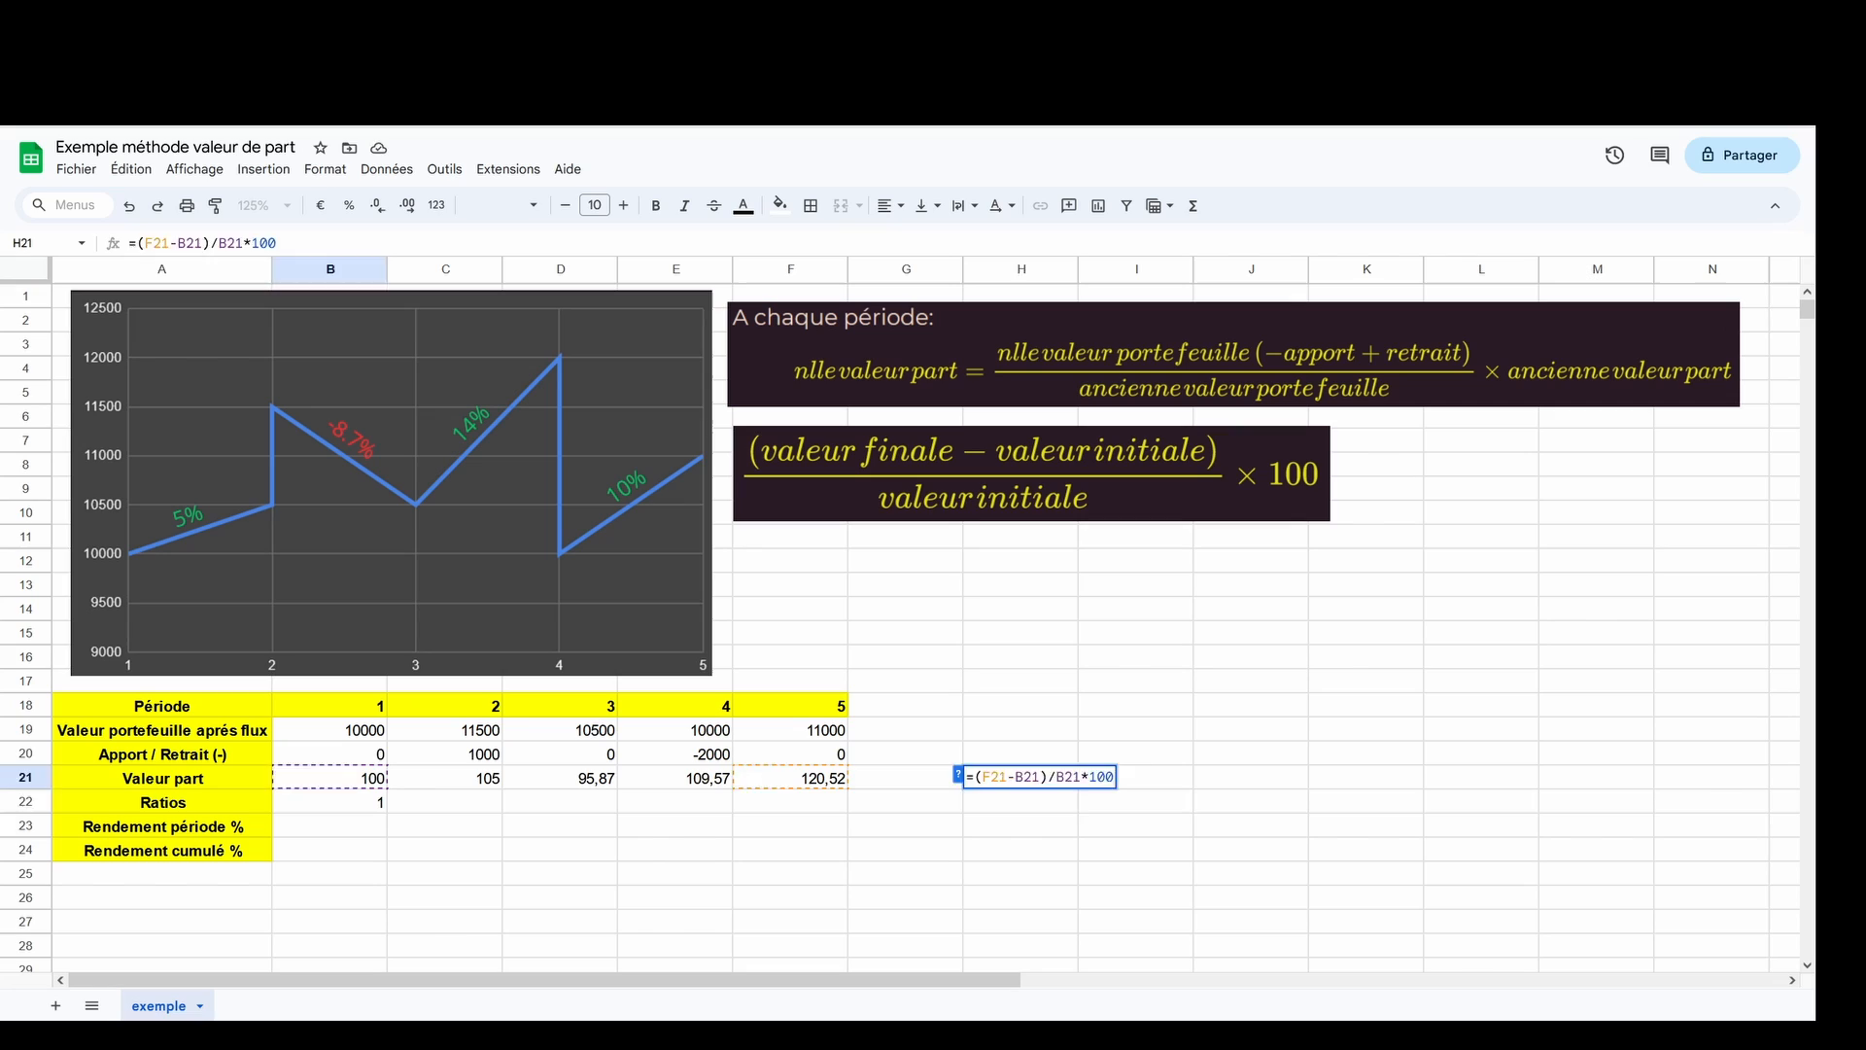
key("Return")
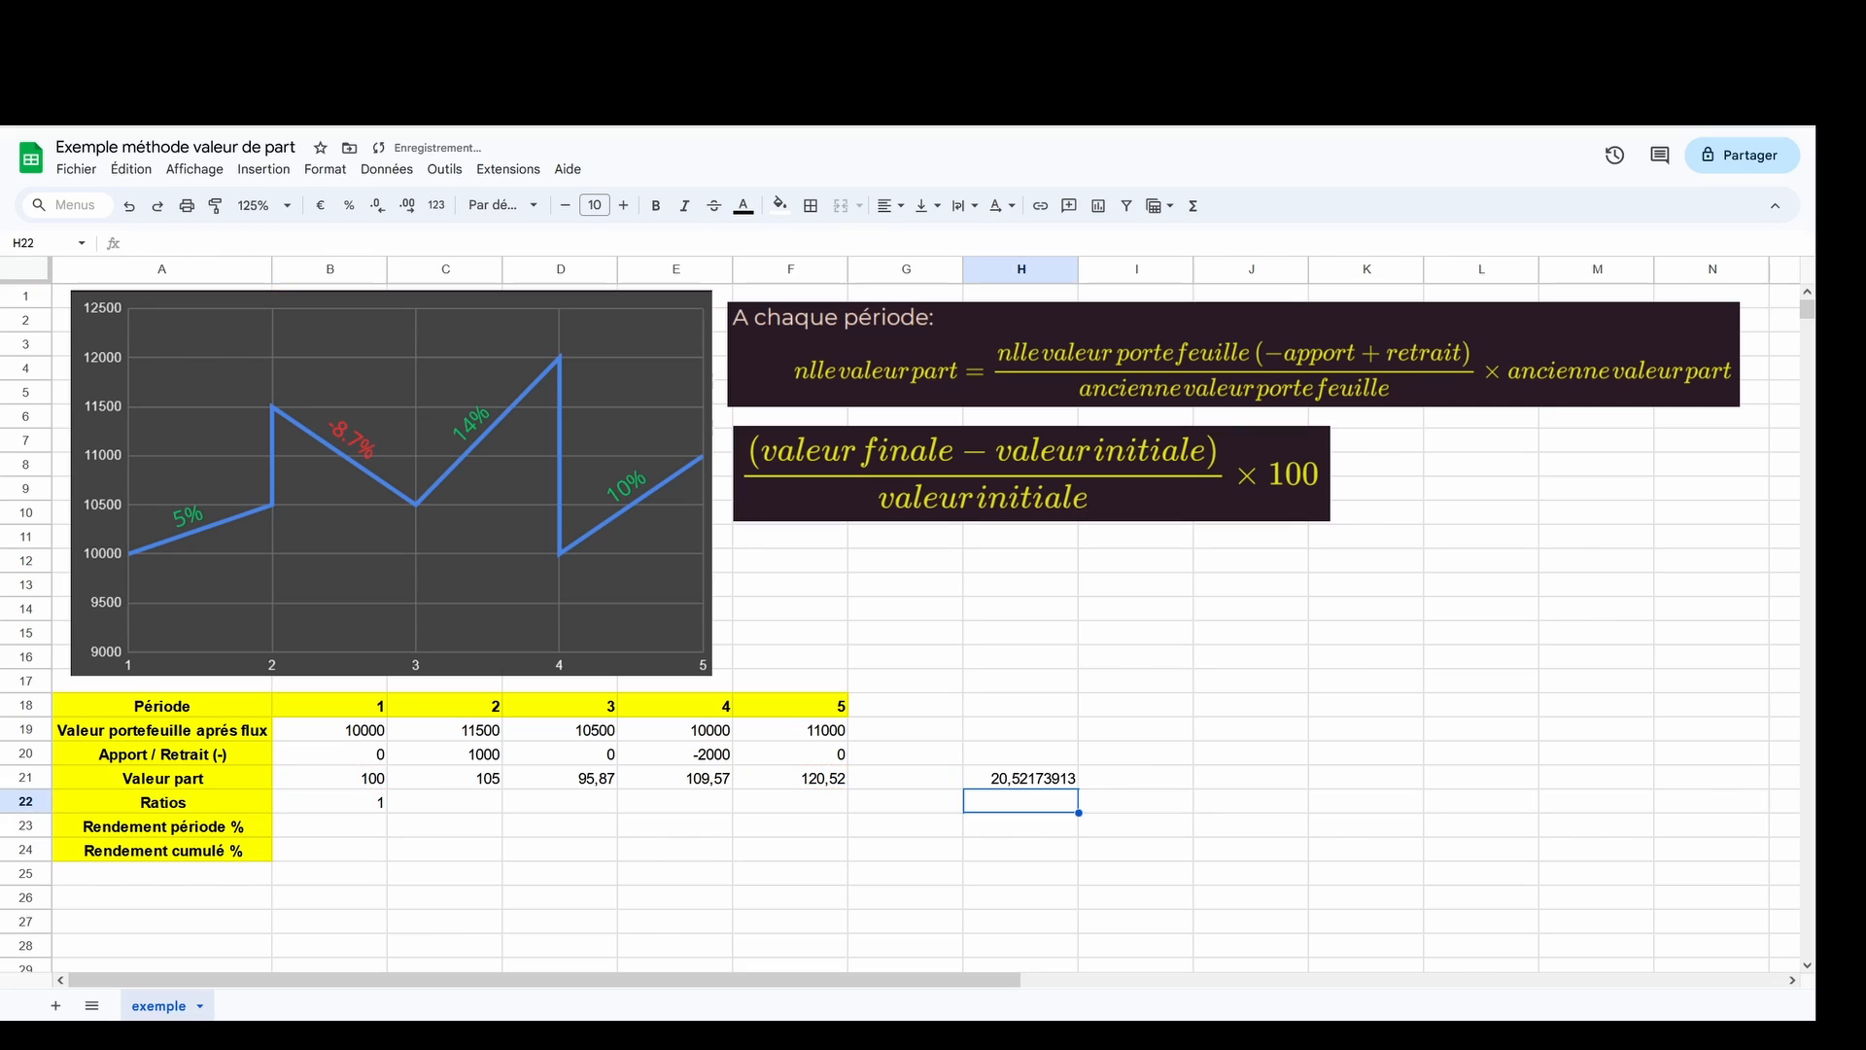
left_click(1007, 778)
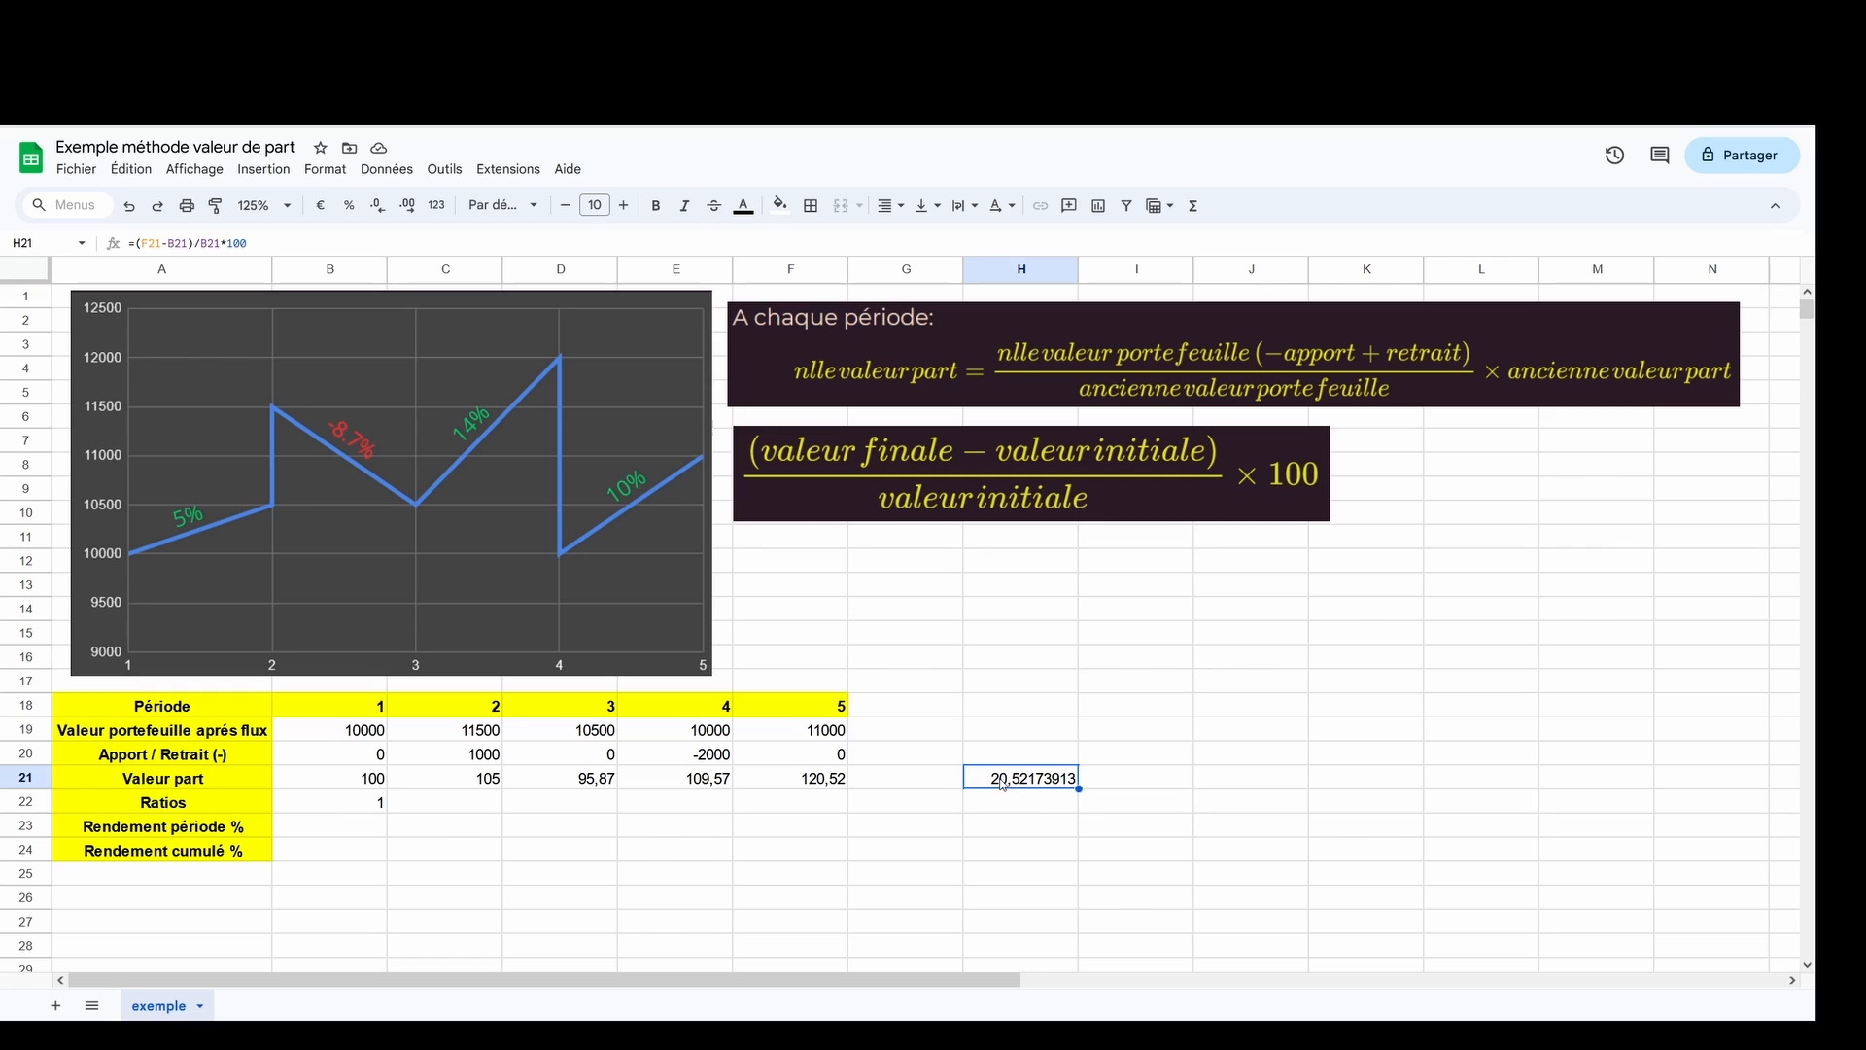
left_click(1060, 819)
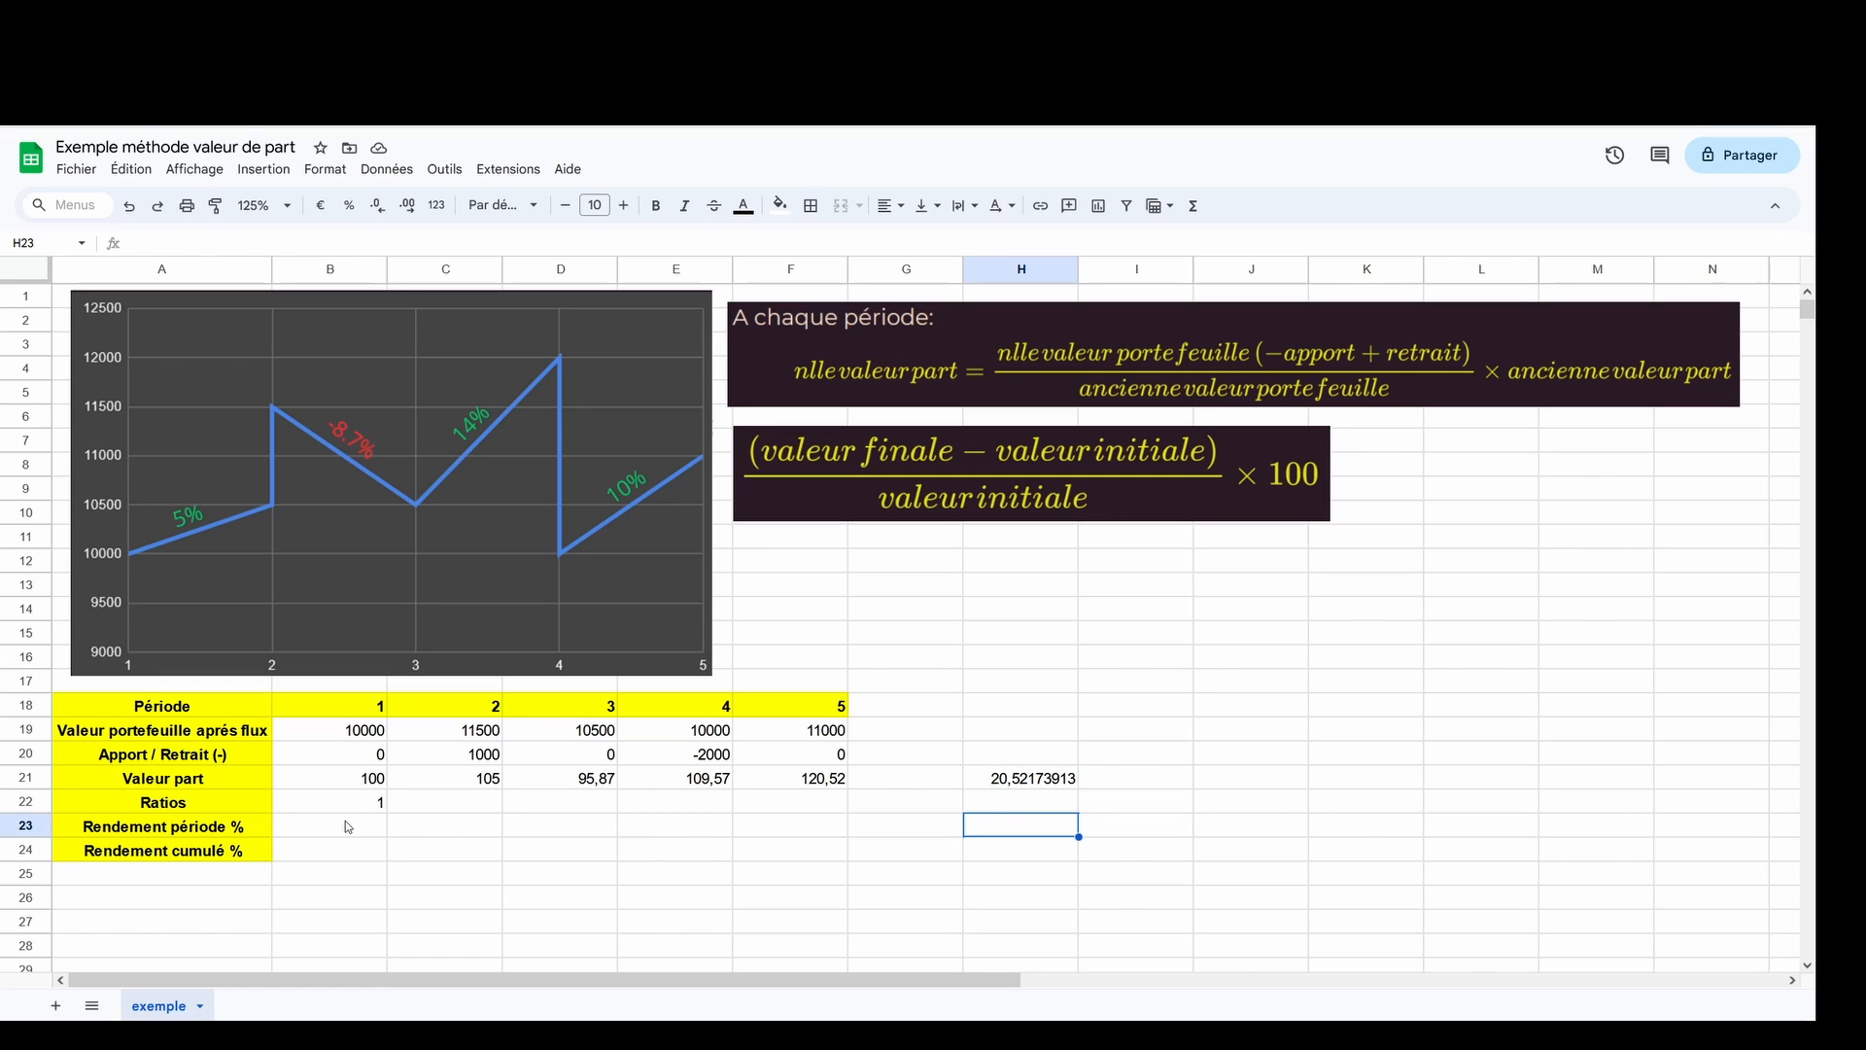
- Enter the flow-adjusted portfolio value =(C19-C20) as the start of the period 2 ratio in cell C22
left_click(427, 802)
left_click(195, 801)
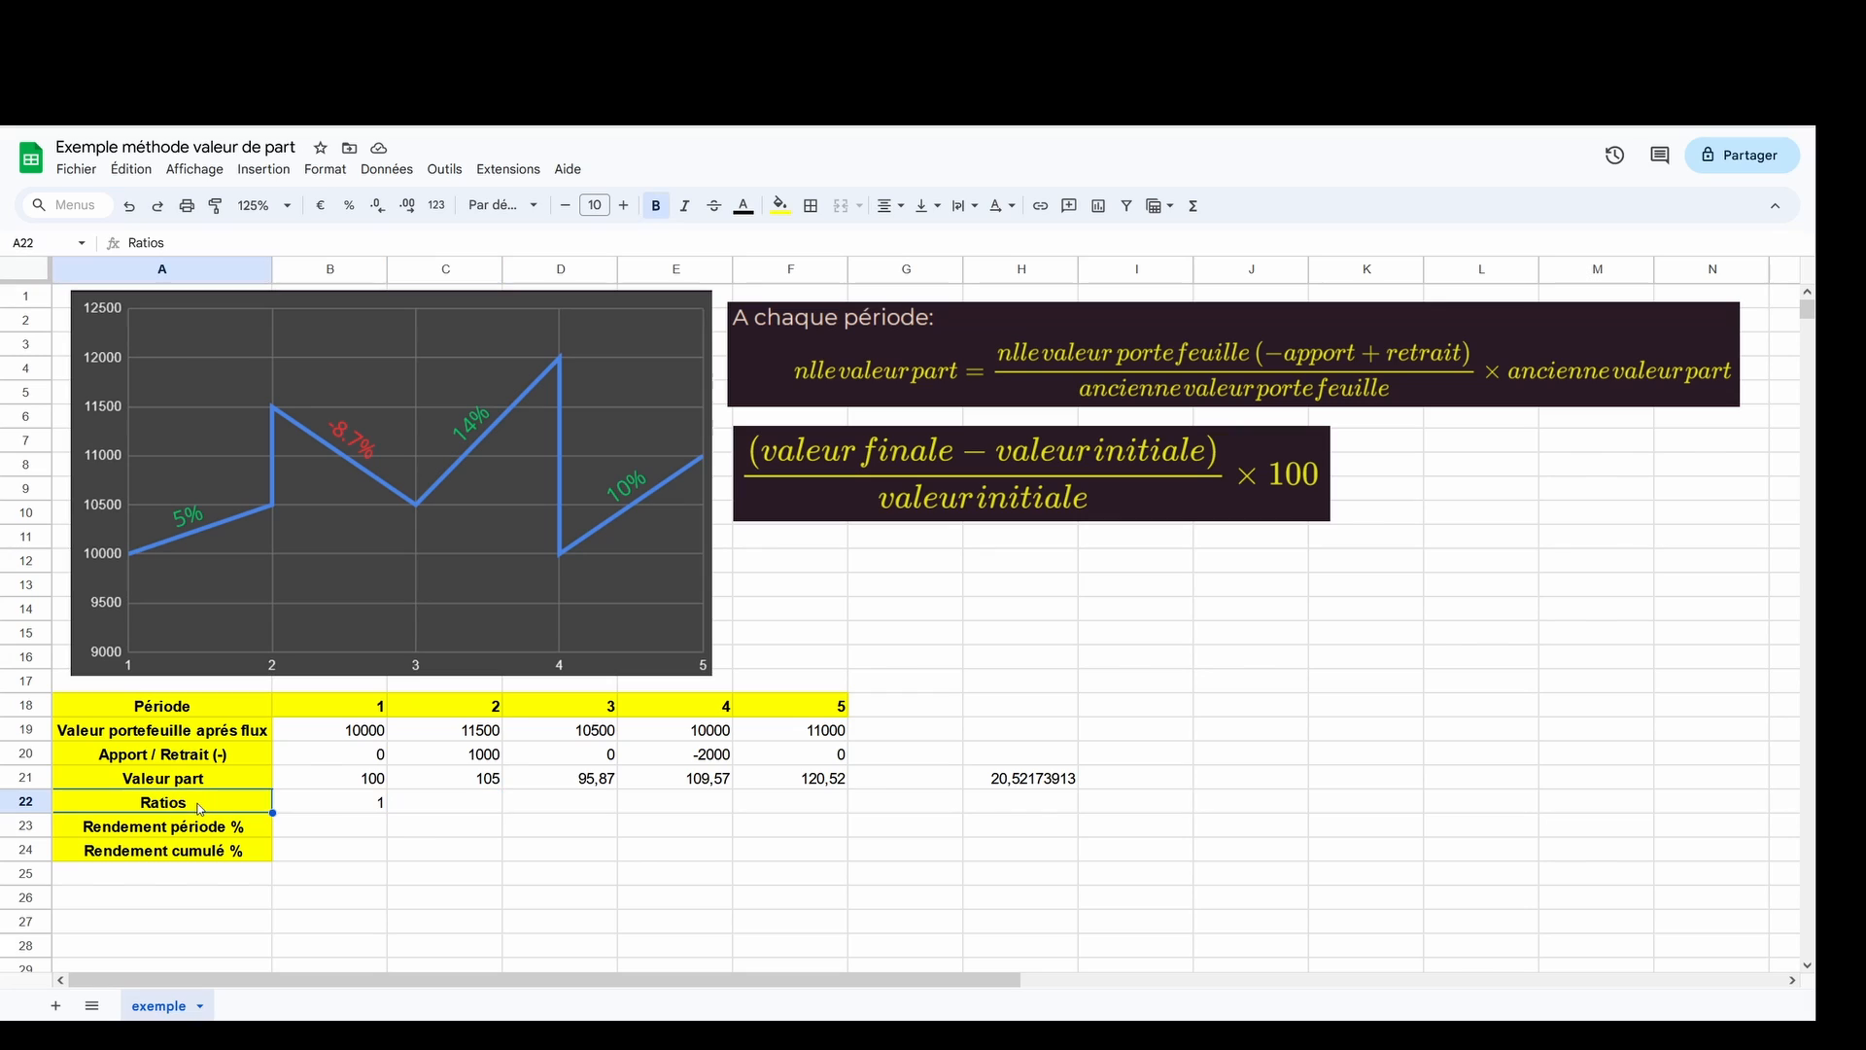
left_click(355, 802)
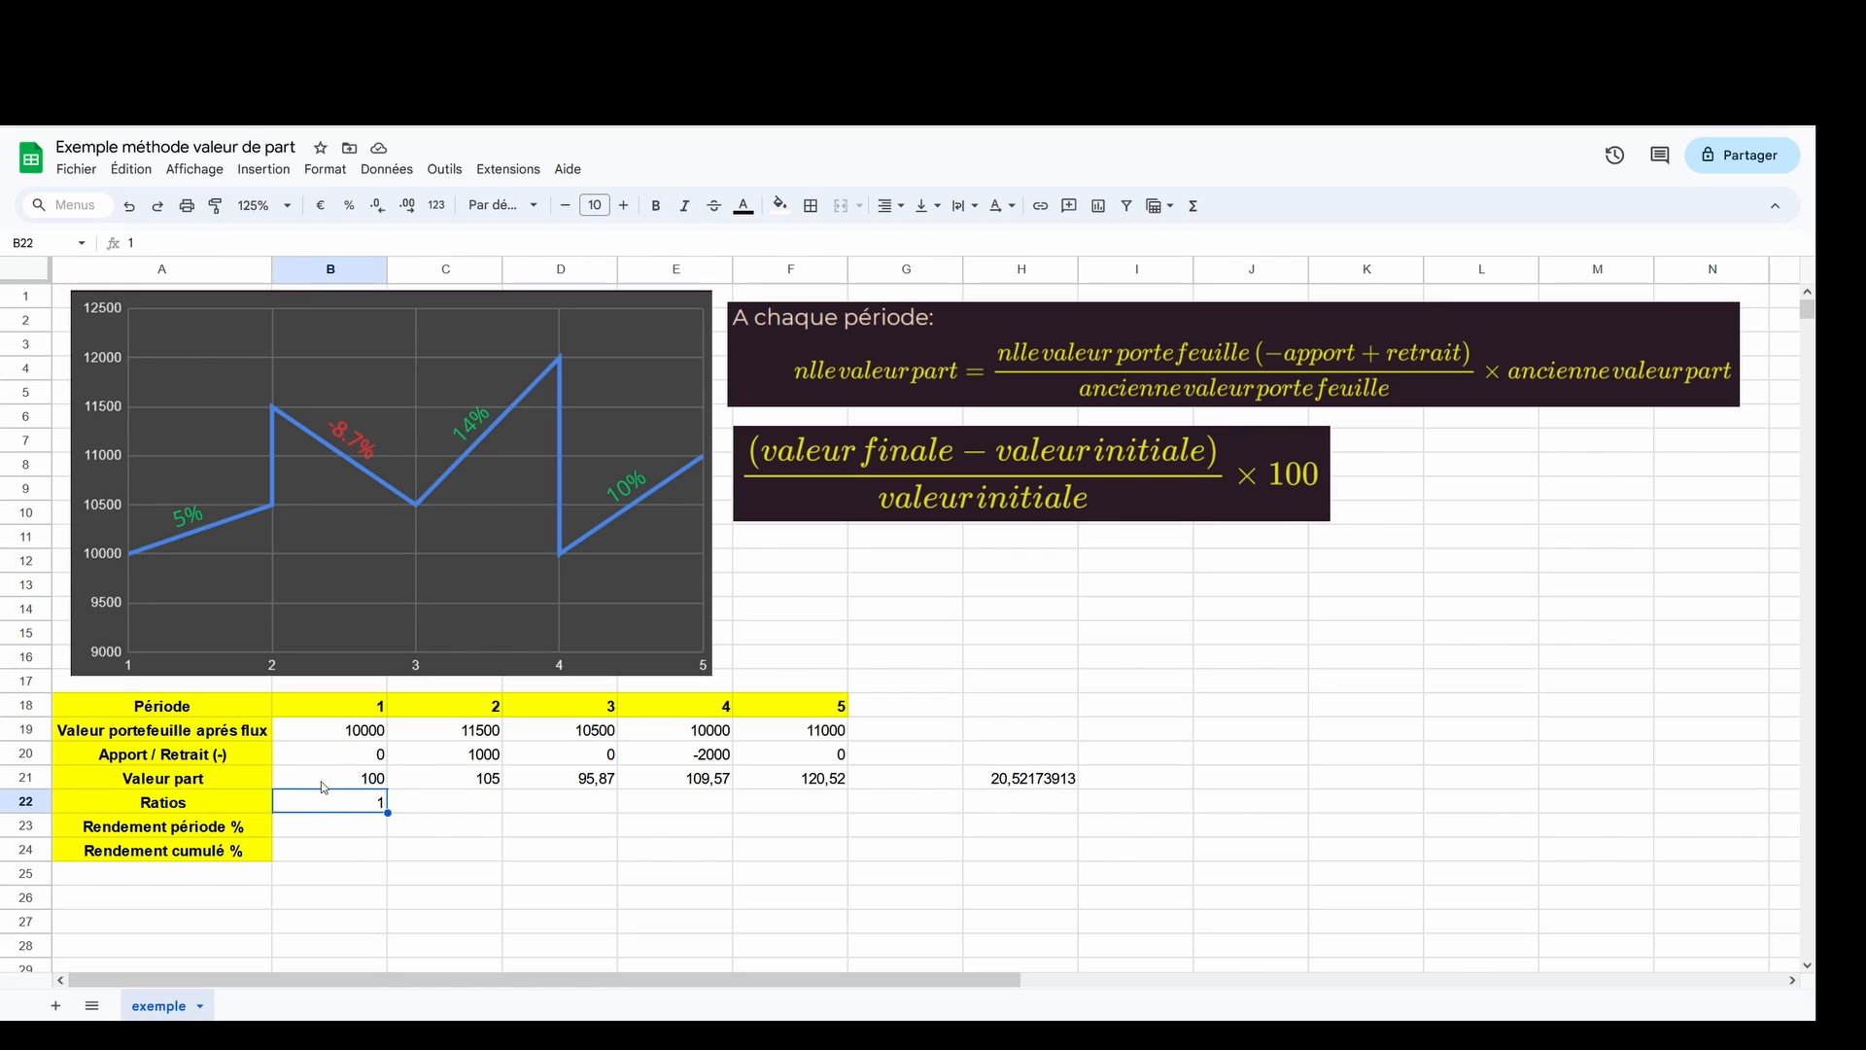
left_click(471, 806)
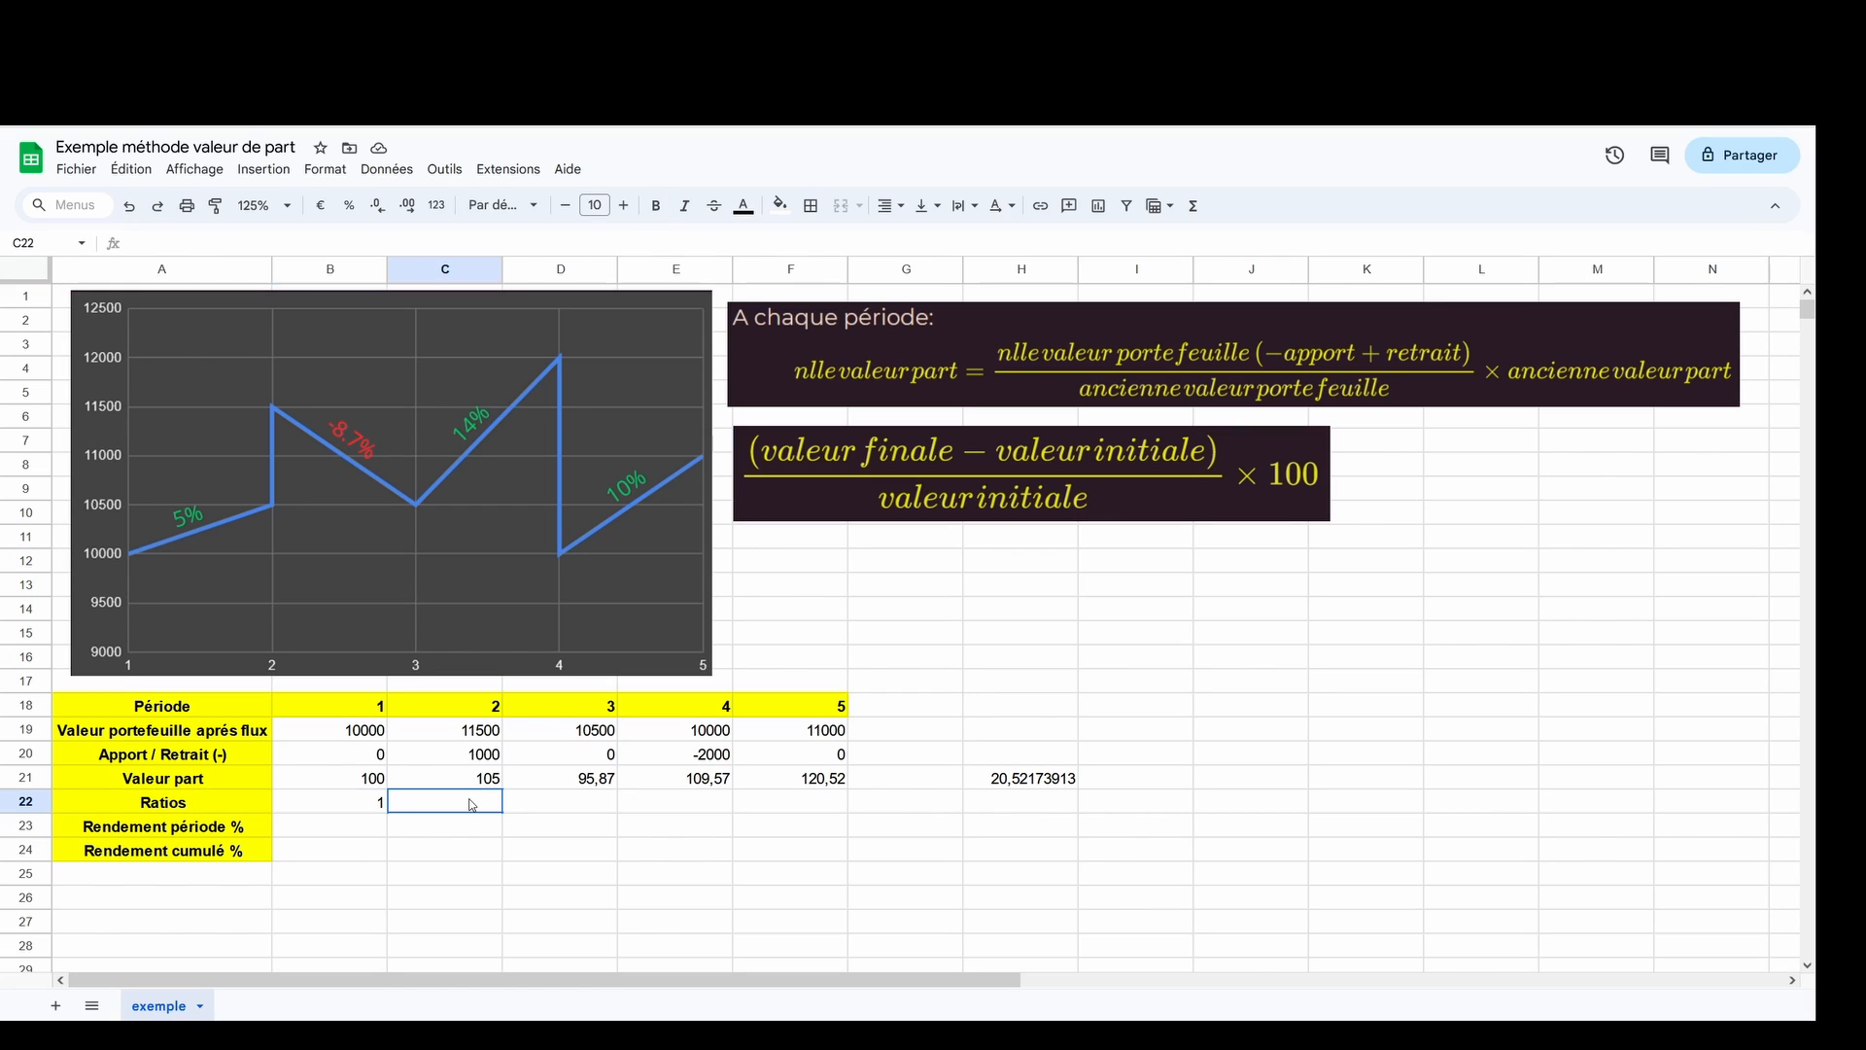
type("=")
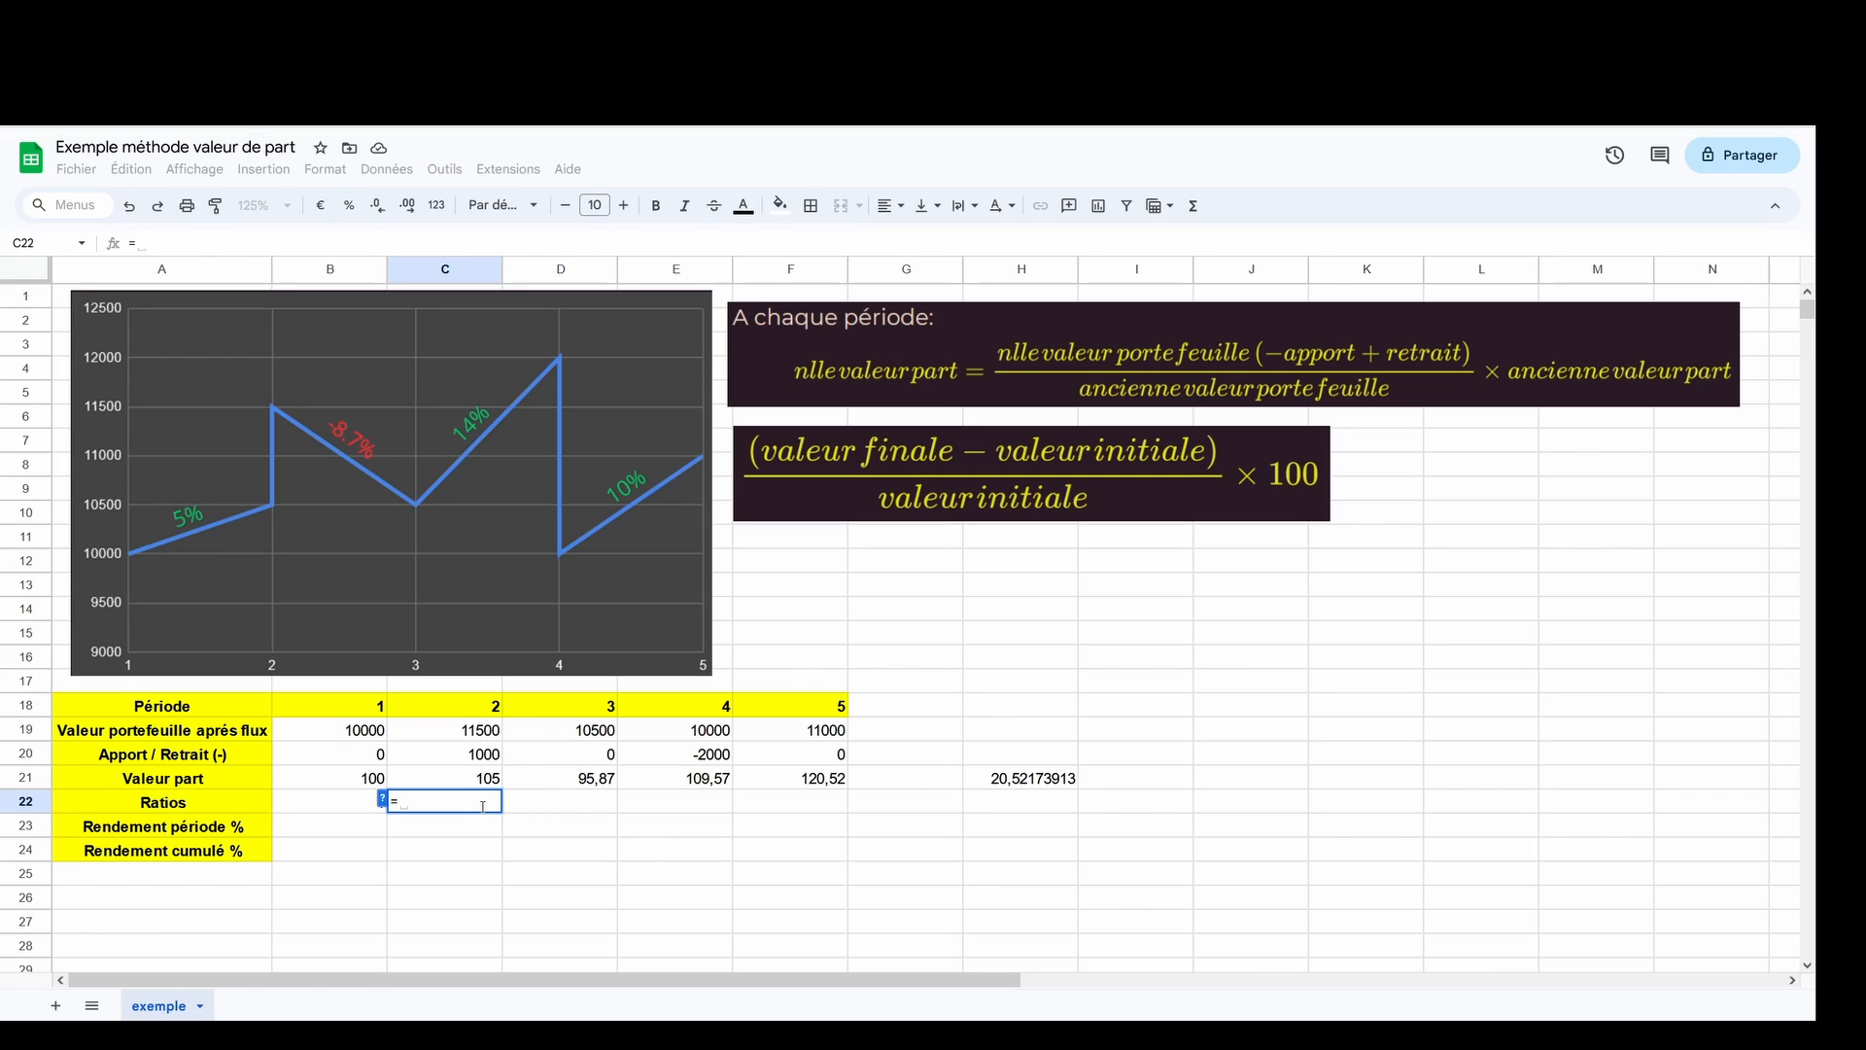
type("(")
left_click(467, 733)
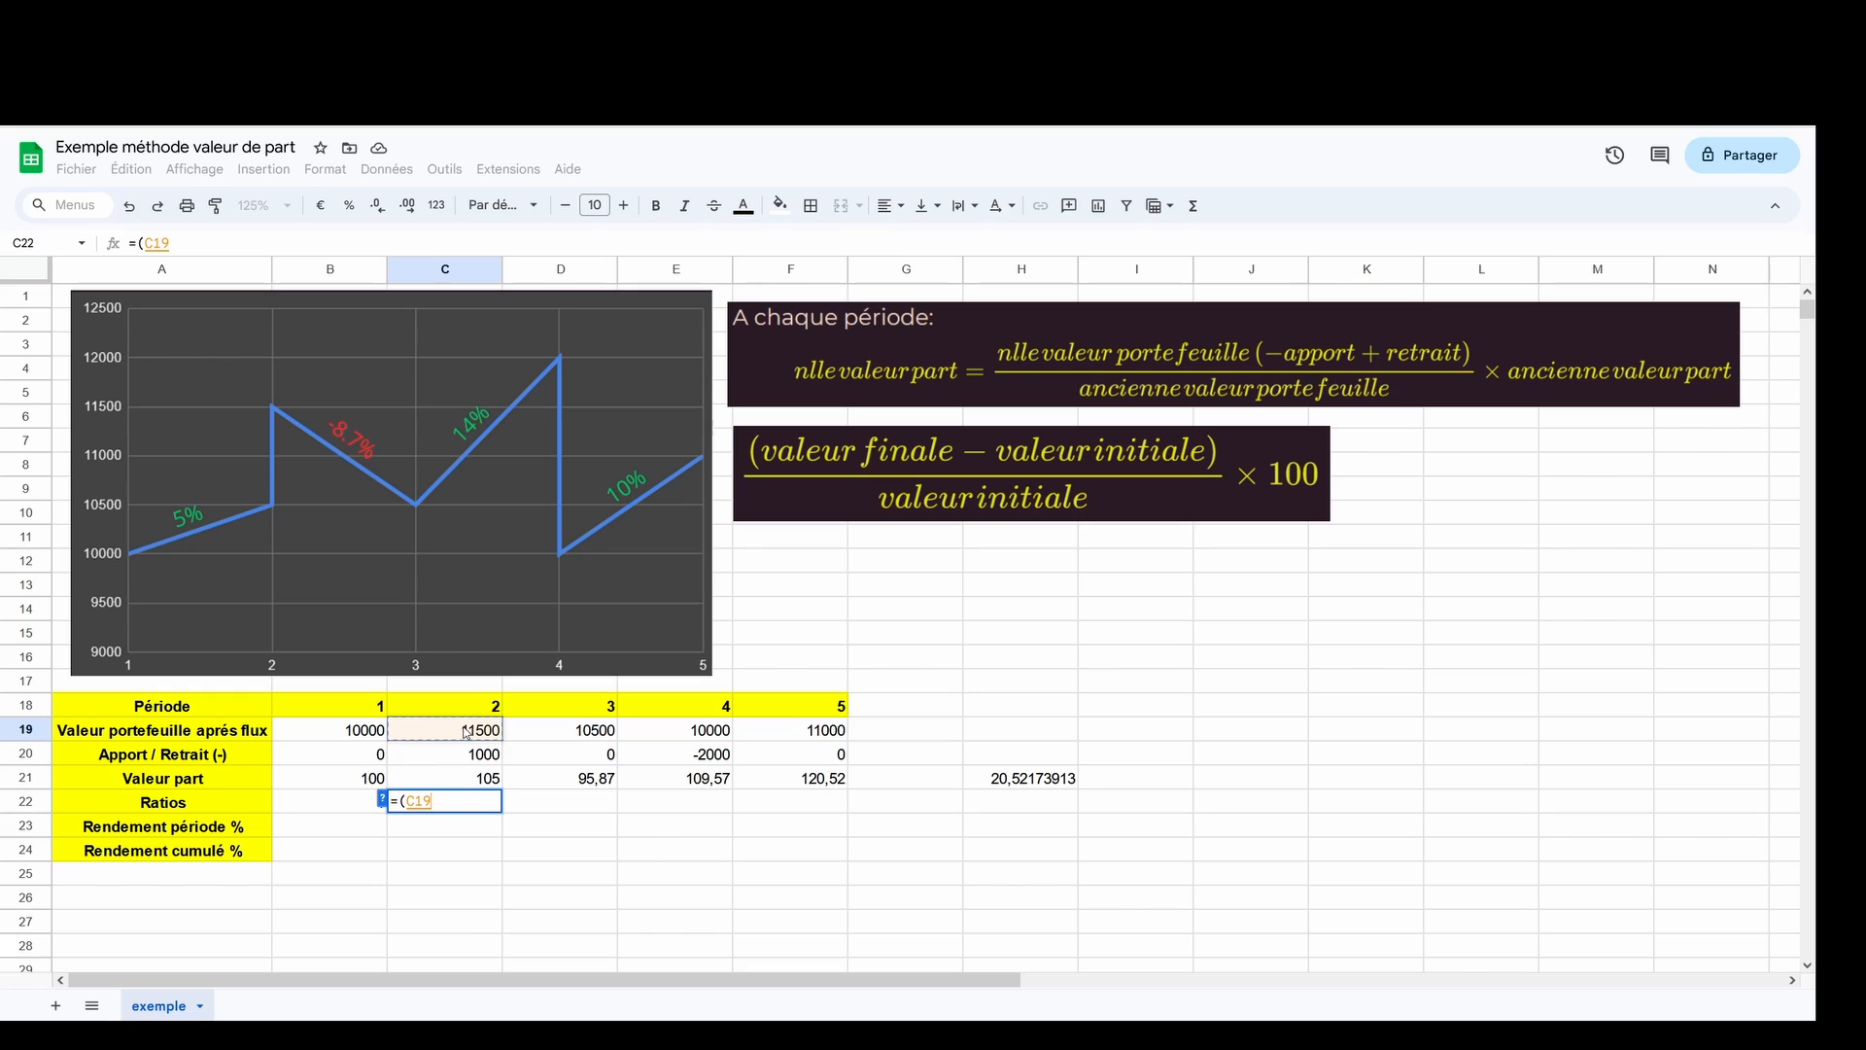
type("-")
left_click(467, 756)
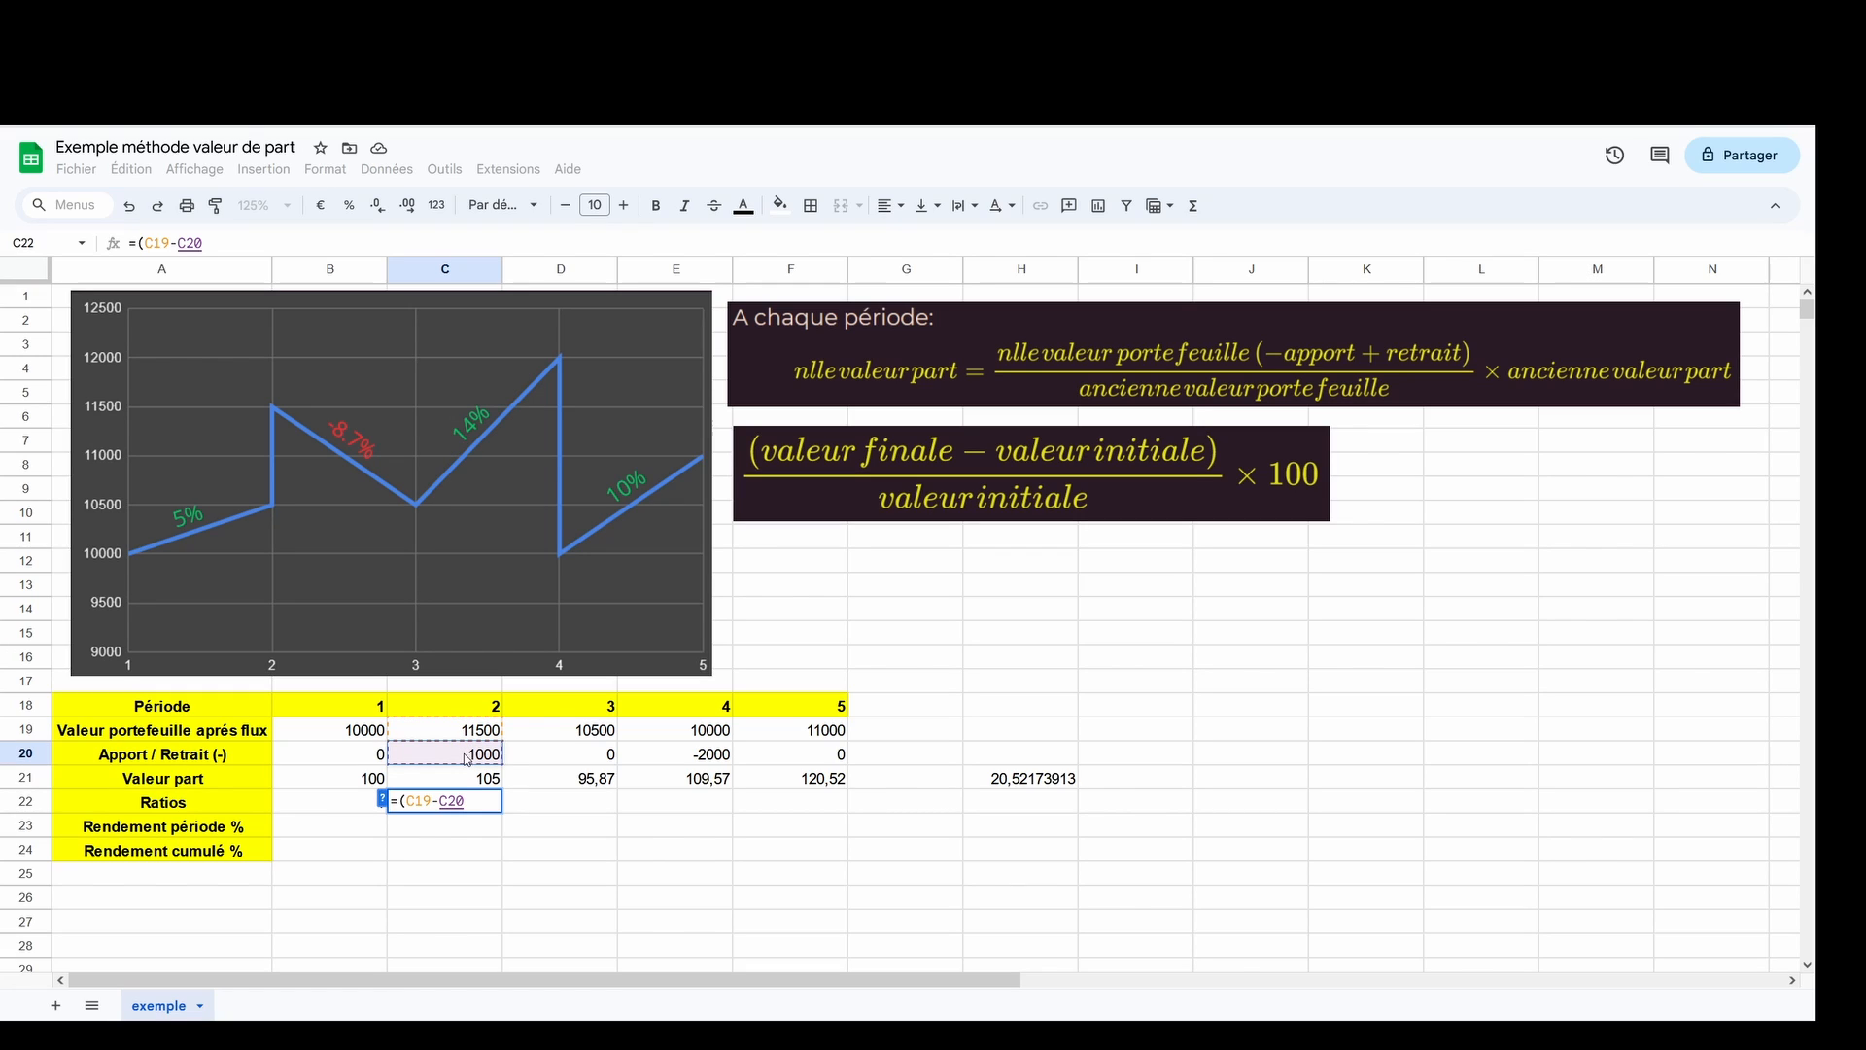
type(")")
type("/")
key("BackSpace")
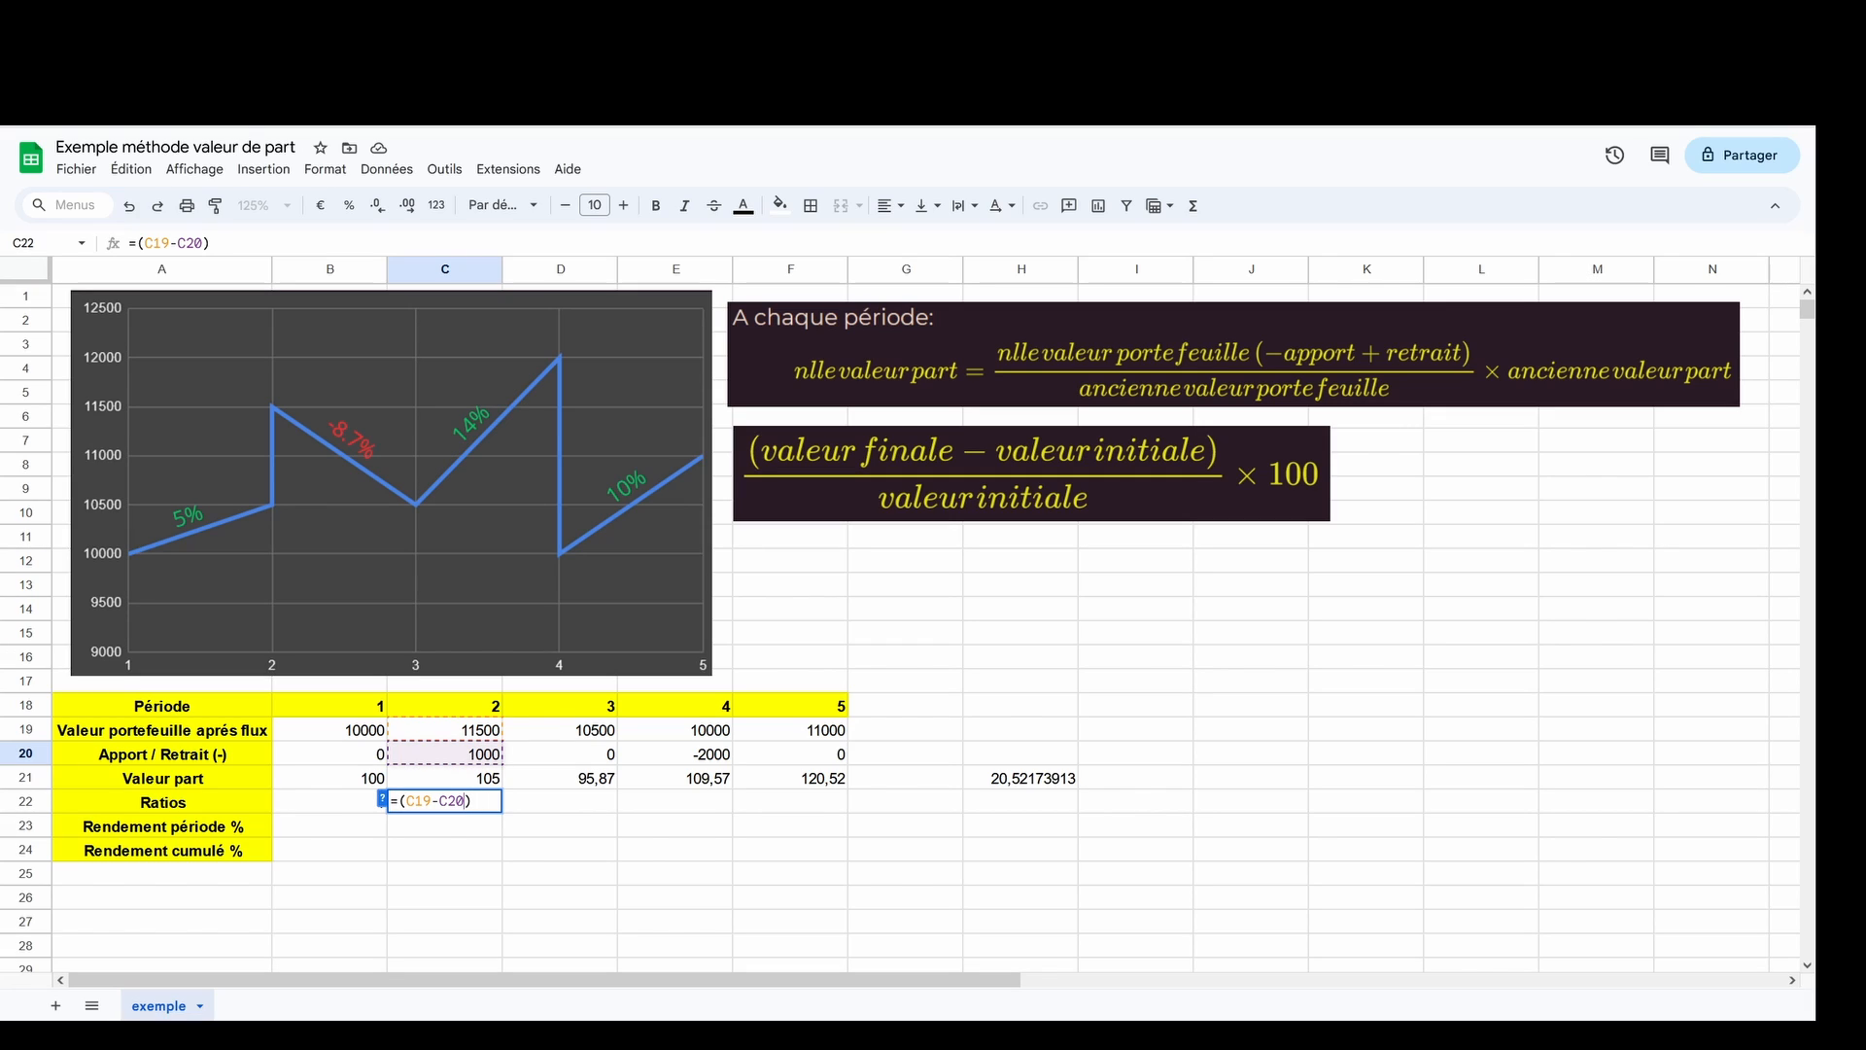
left_click(490, 807)
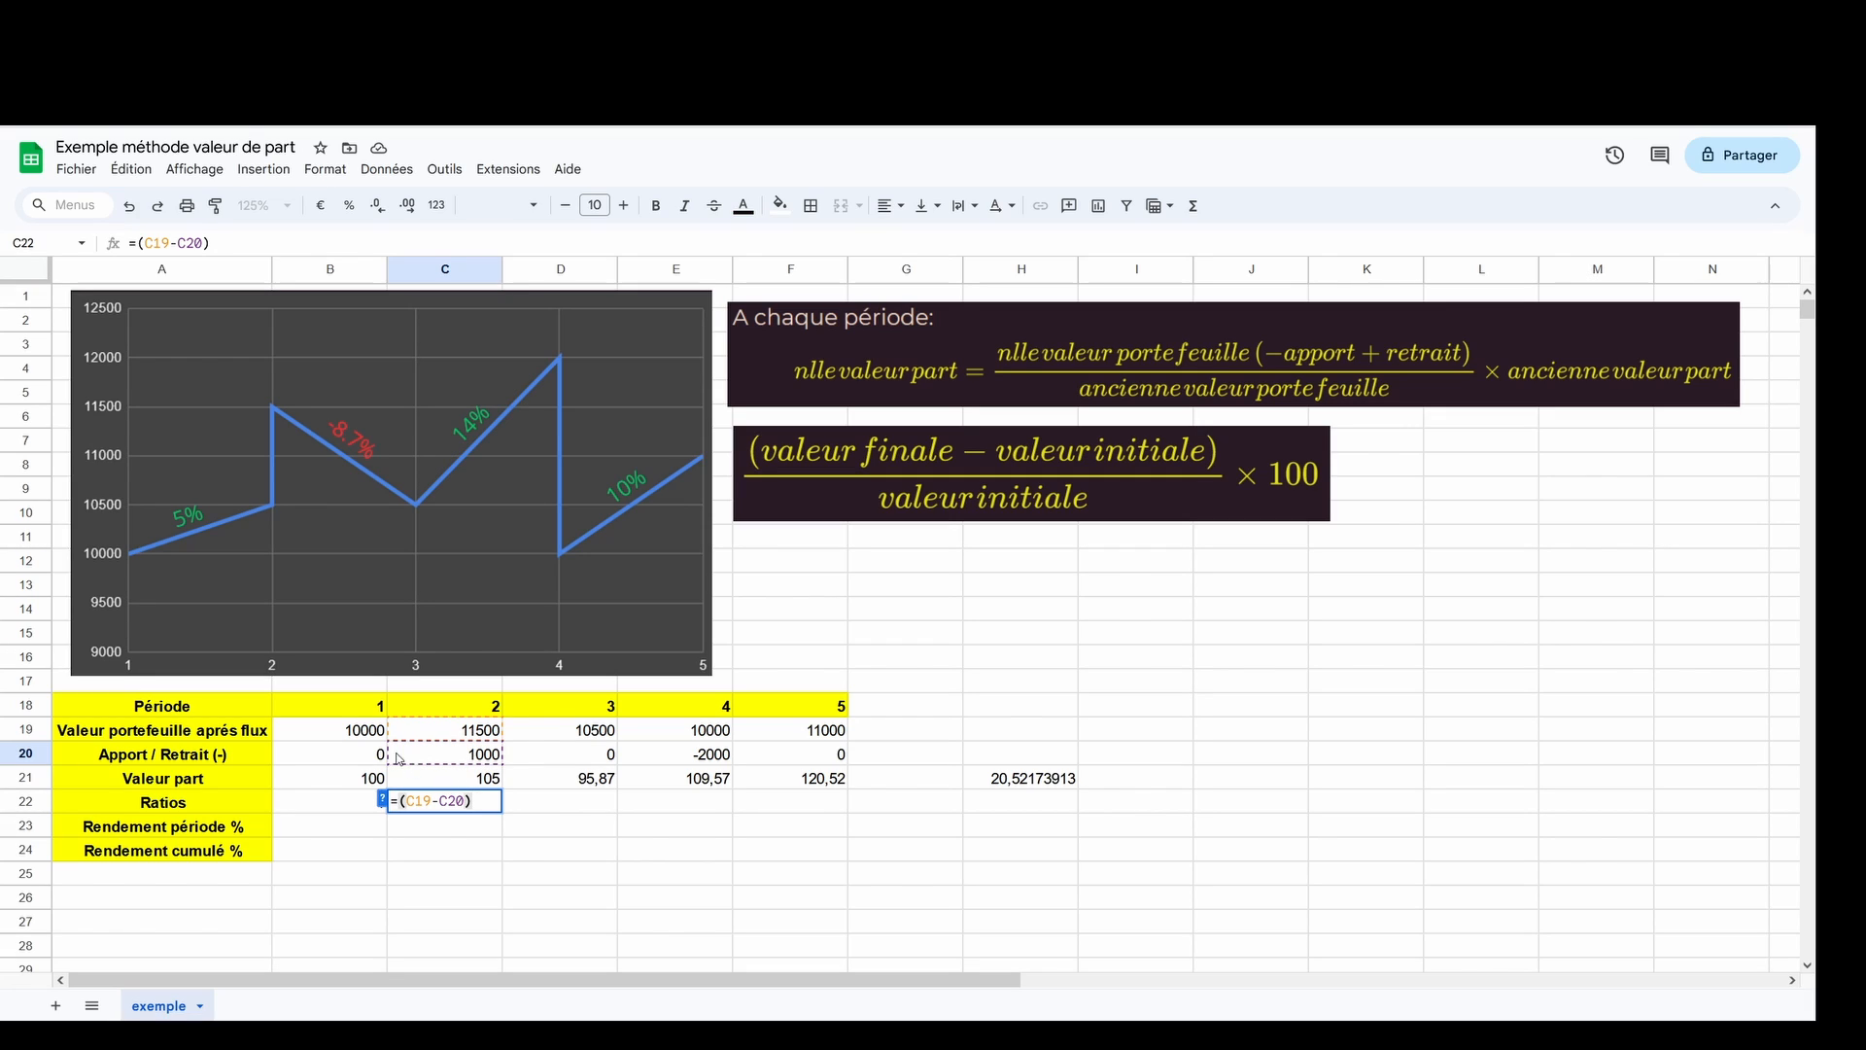
left_click(337, 734)
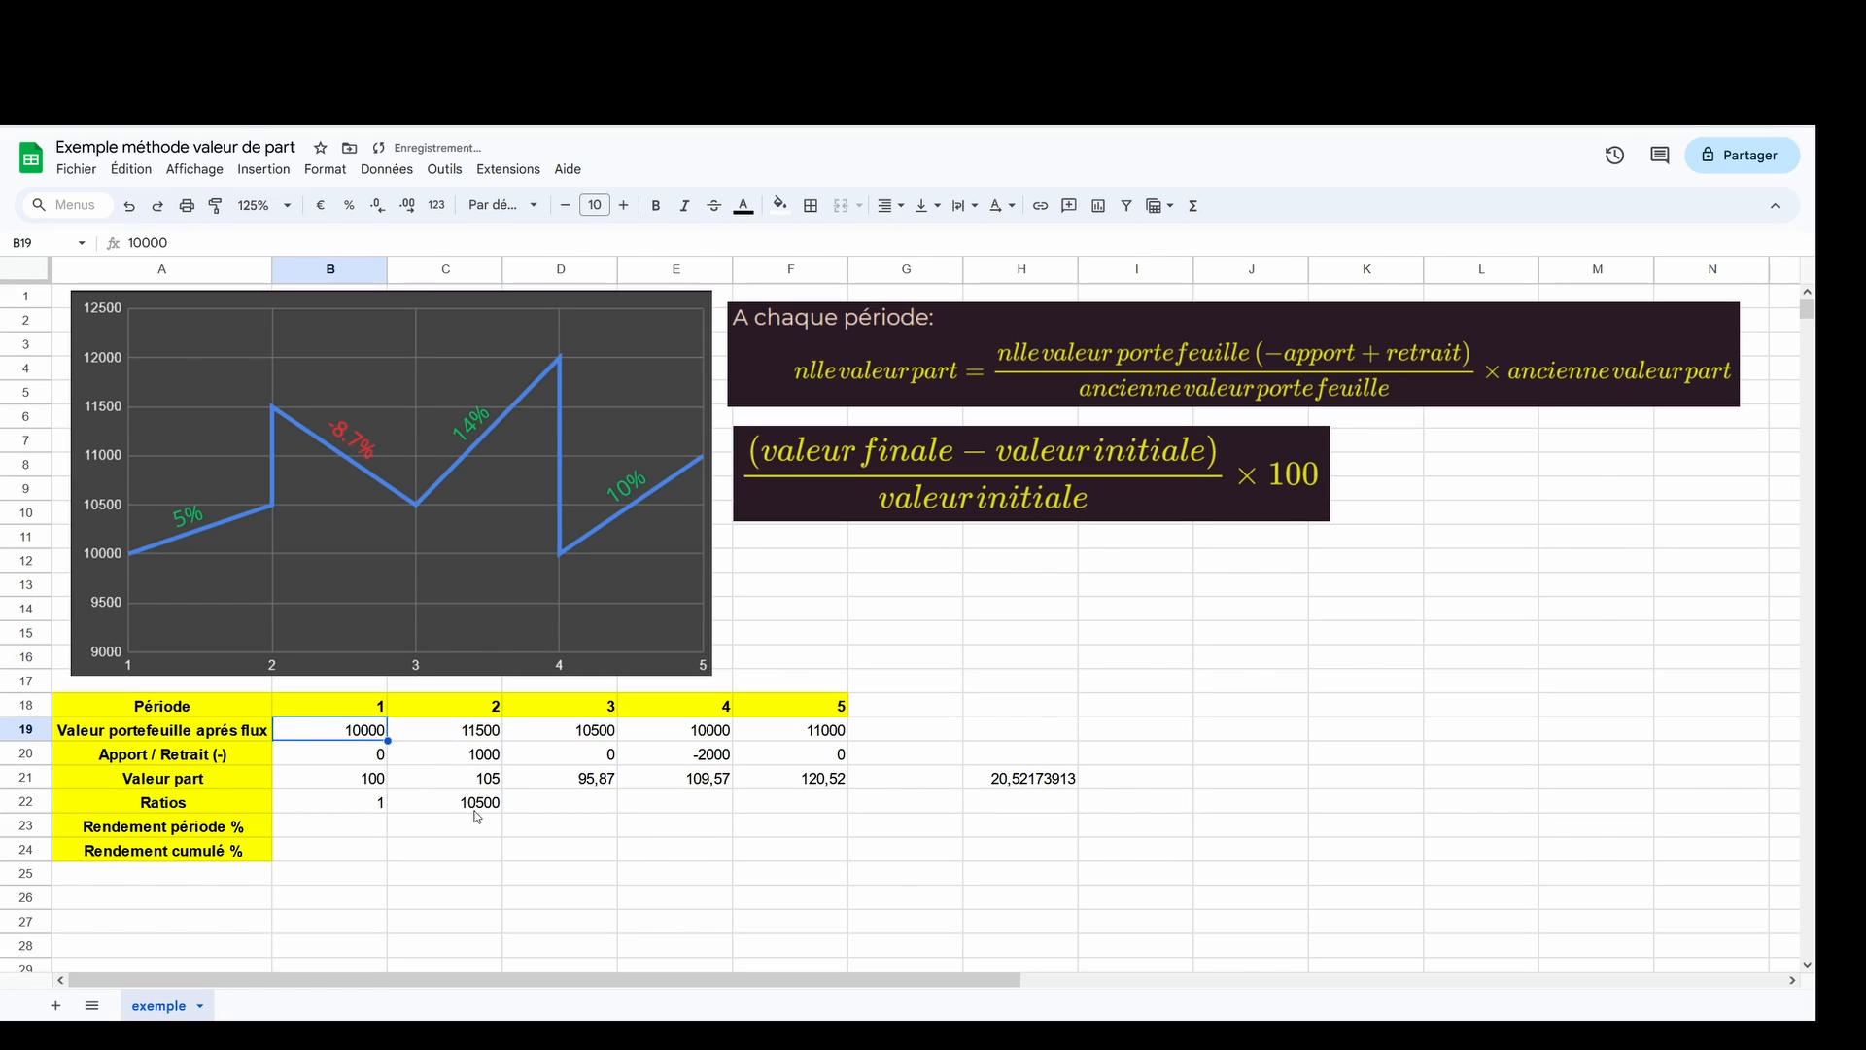
- Complete the period 2 ratio in C22 as =(C19-C20)/B19 and dismiss the autofill suggestion
double_click(477, 815)
left_click(269, 241)
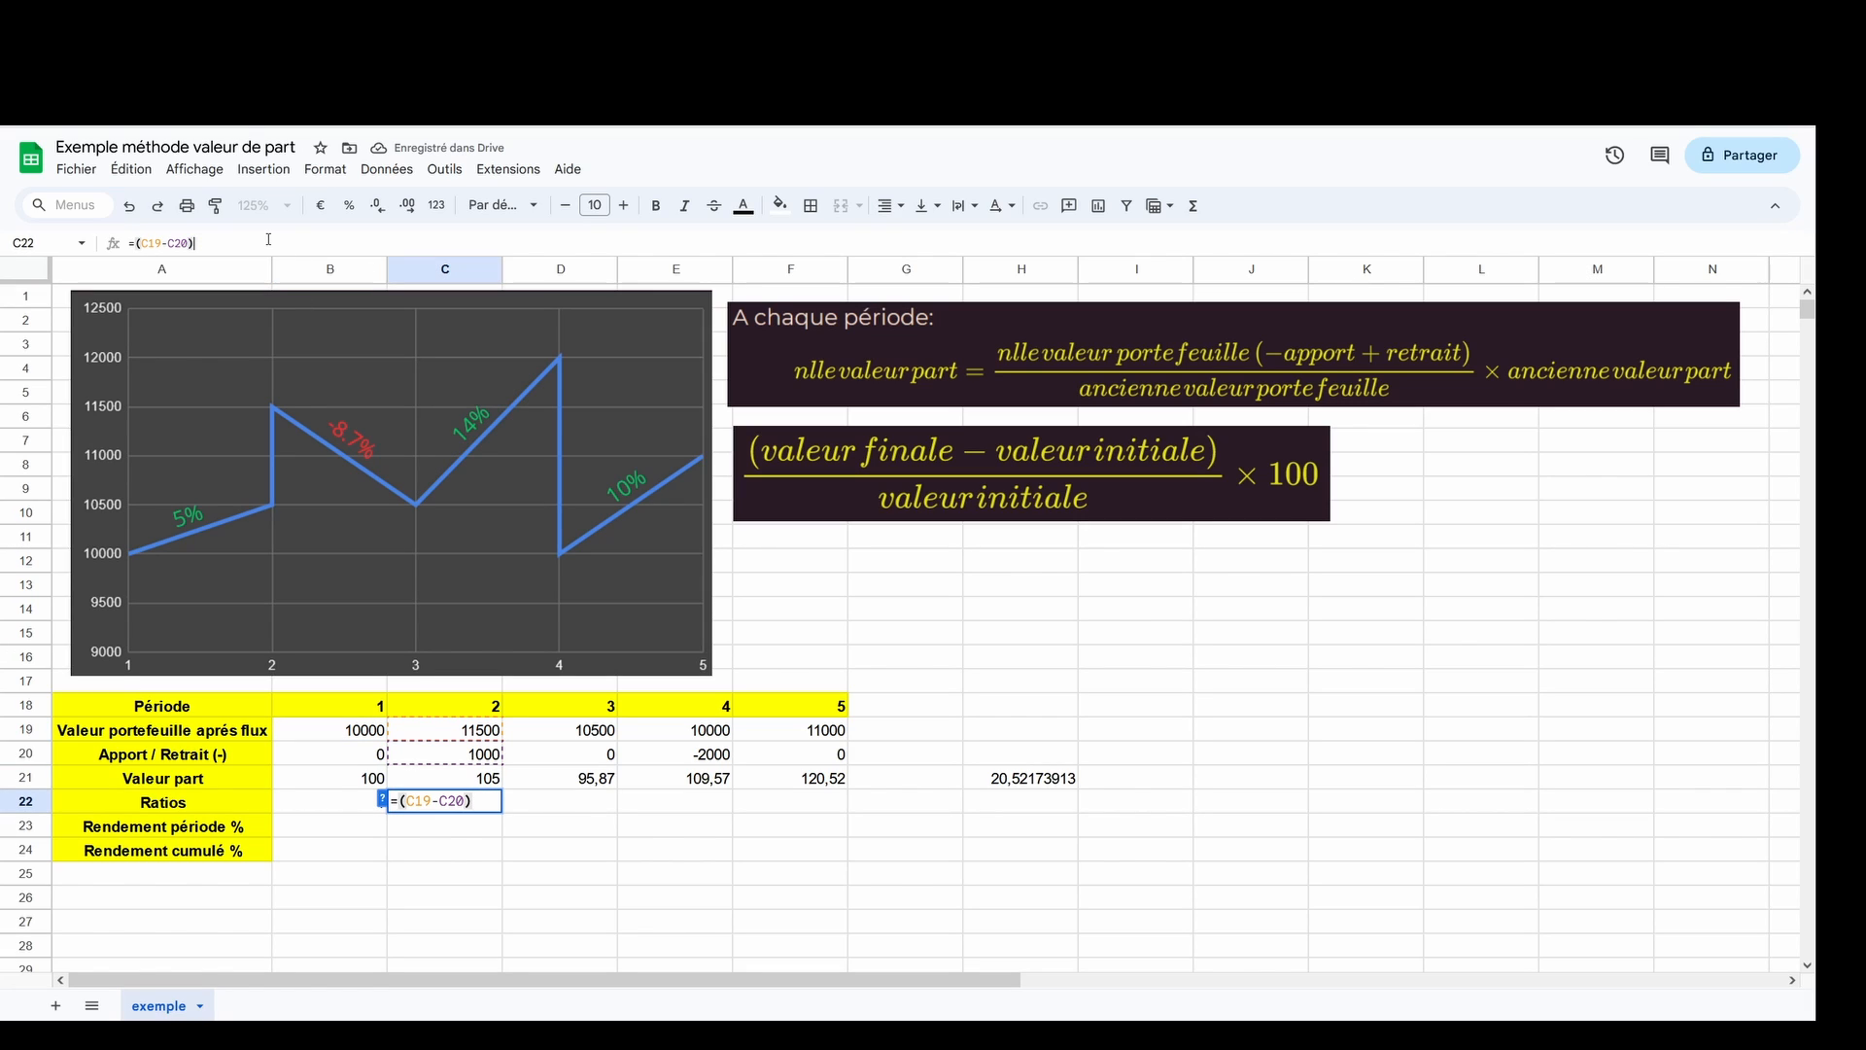
type("/")
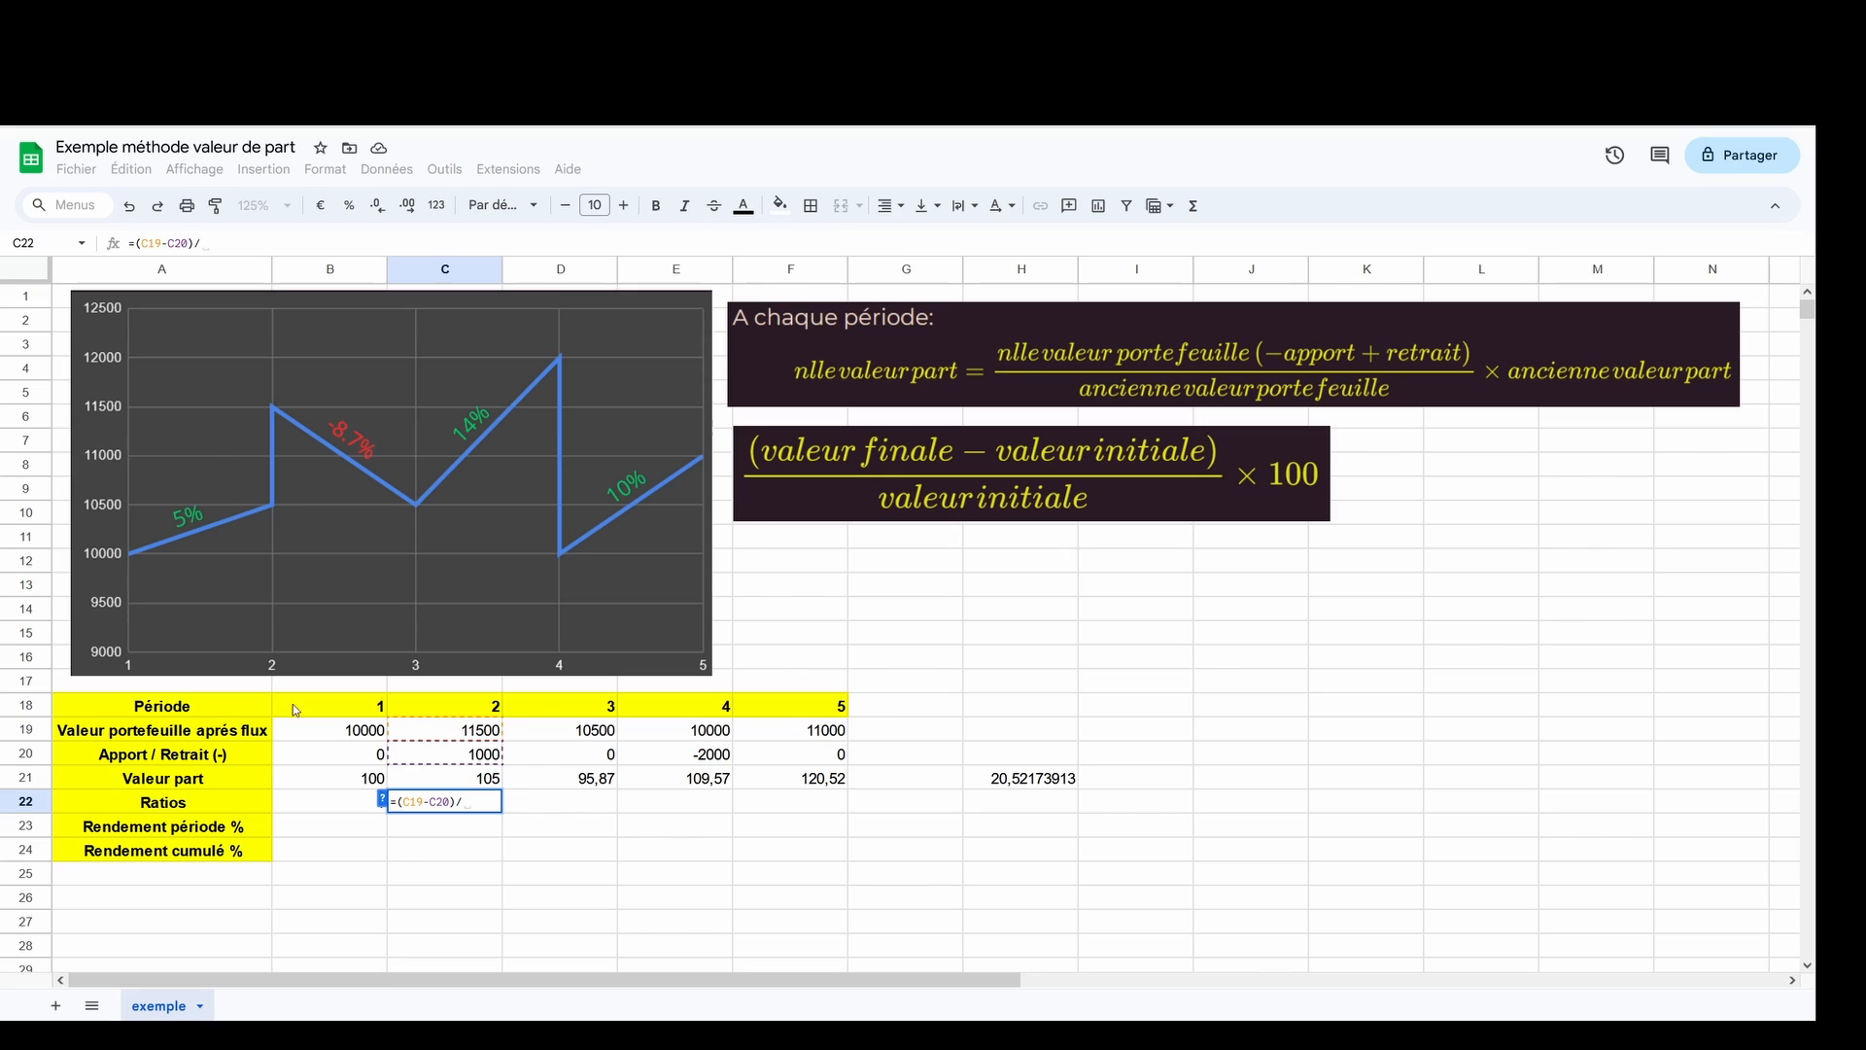
left_click(353, 730)
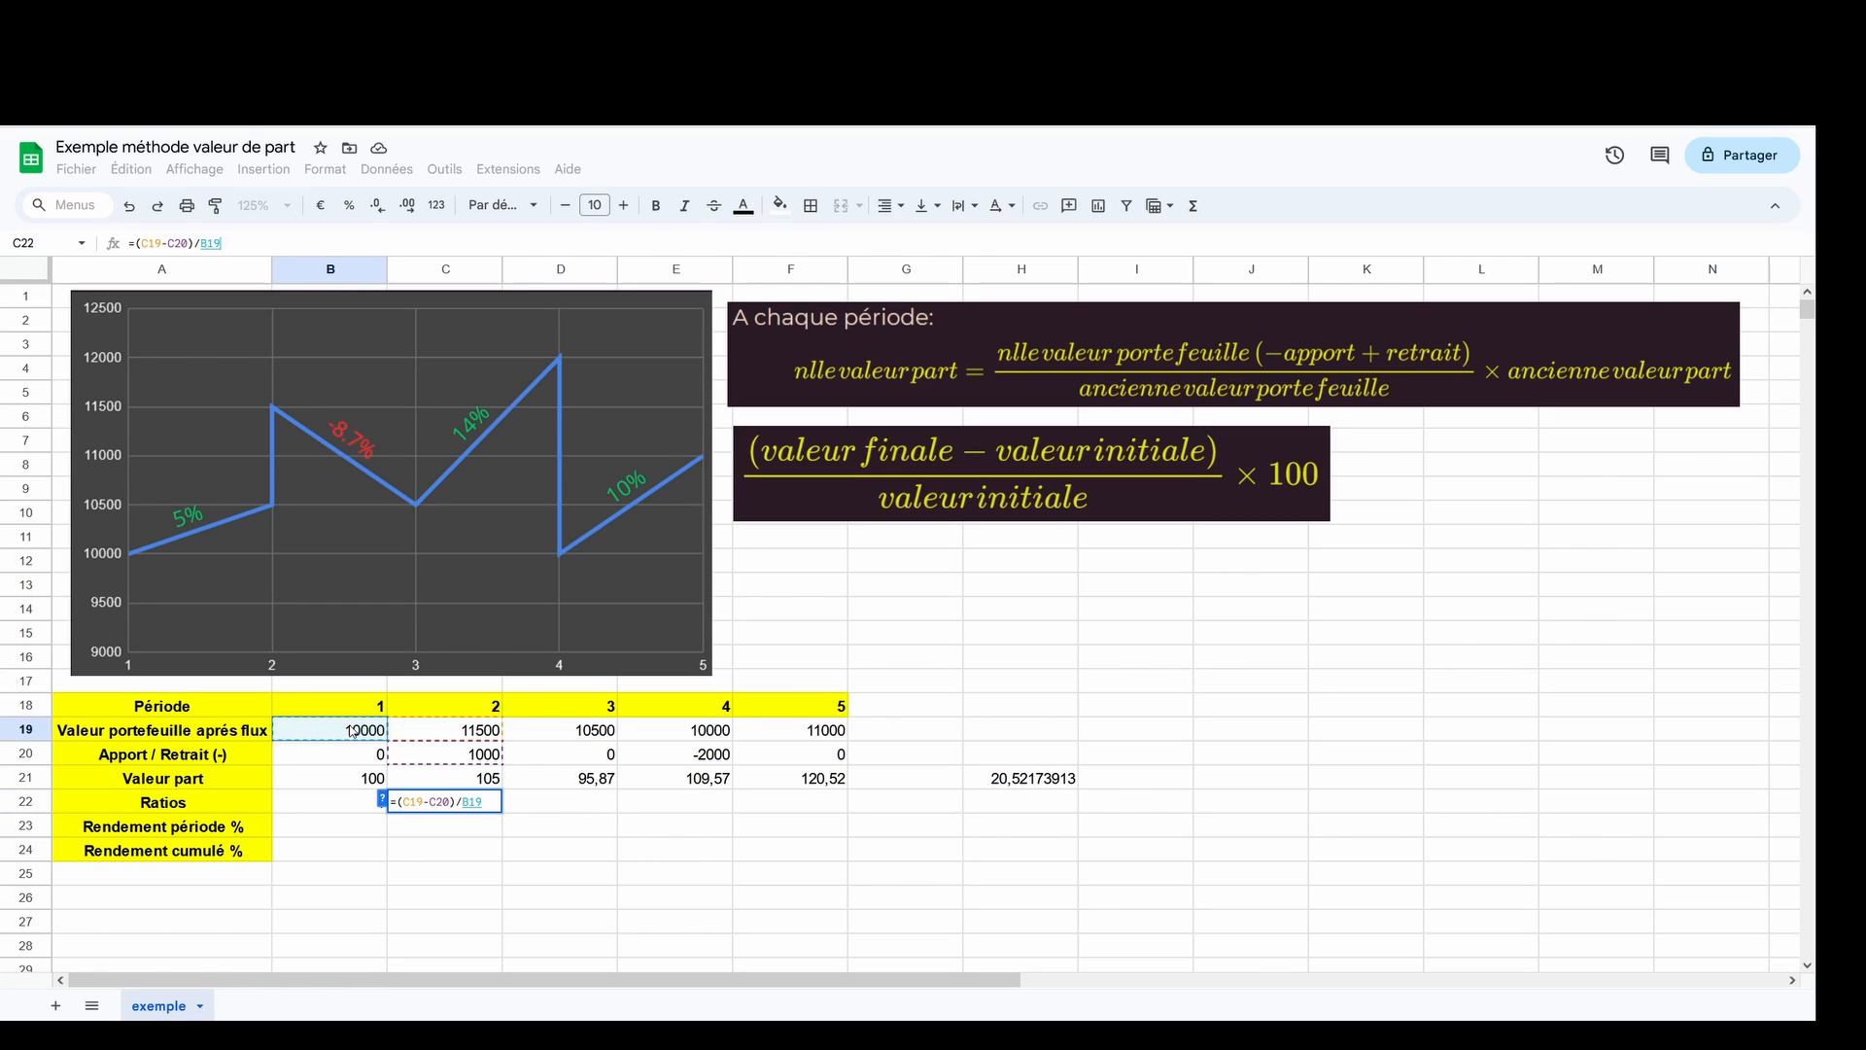
key("Return")
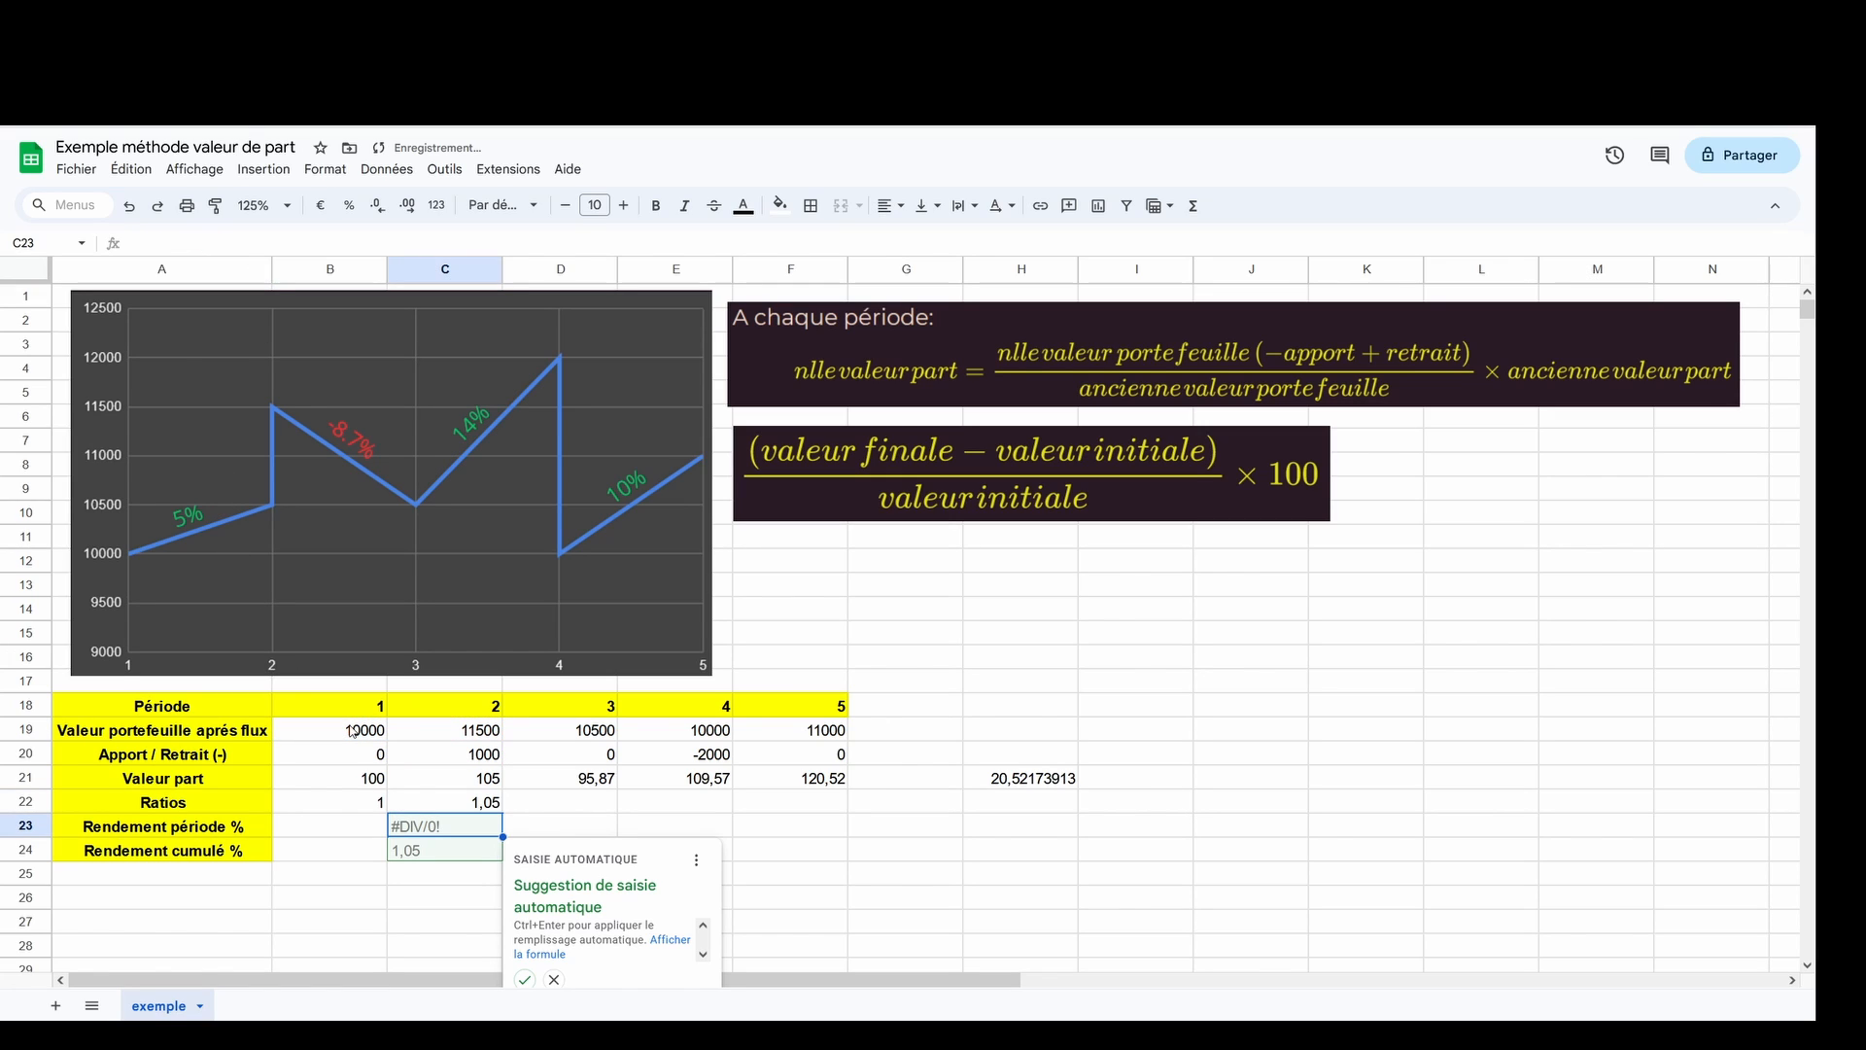
key("Escape")
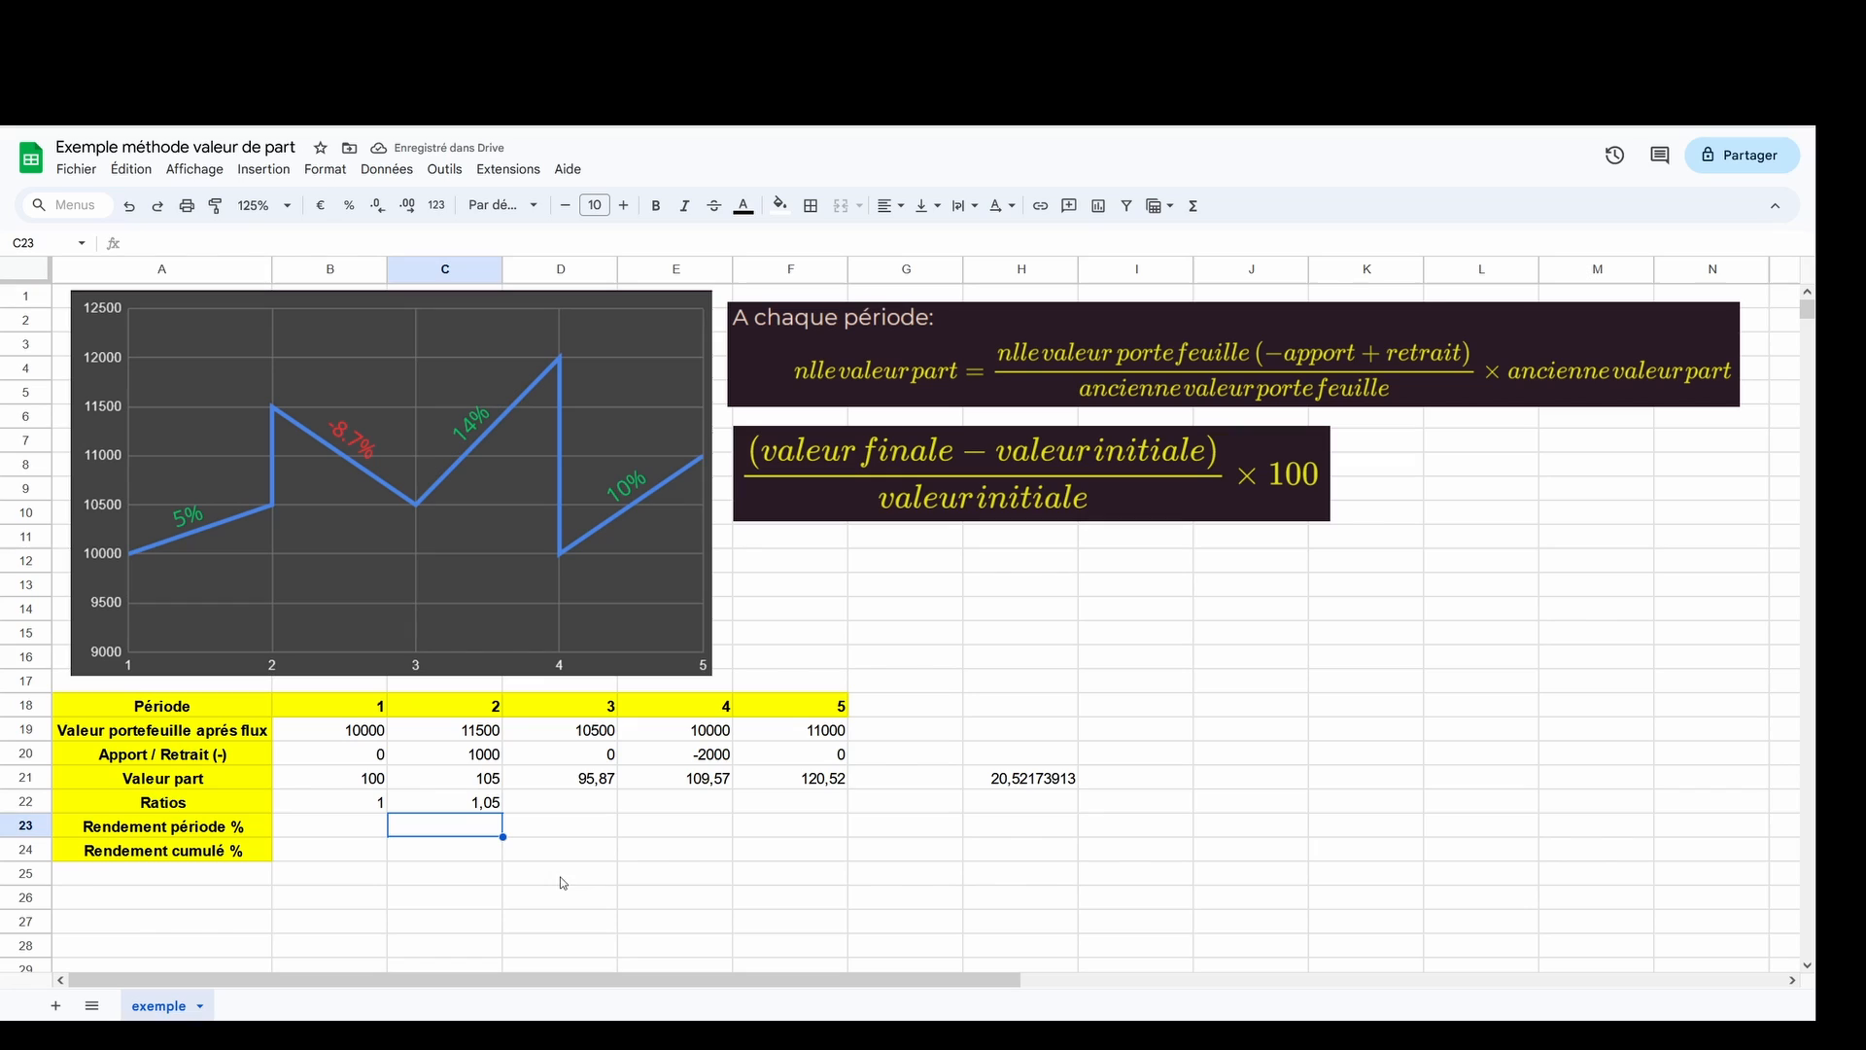
- Copy the ratio formula from C22 across the Ratios row through F22
left_click(504, 813)
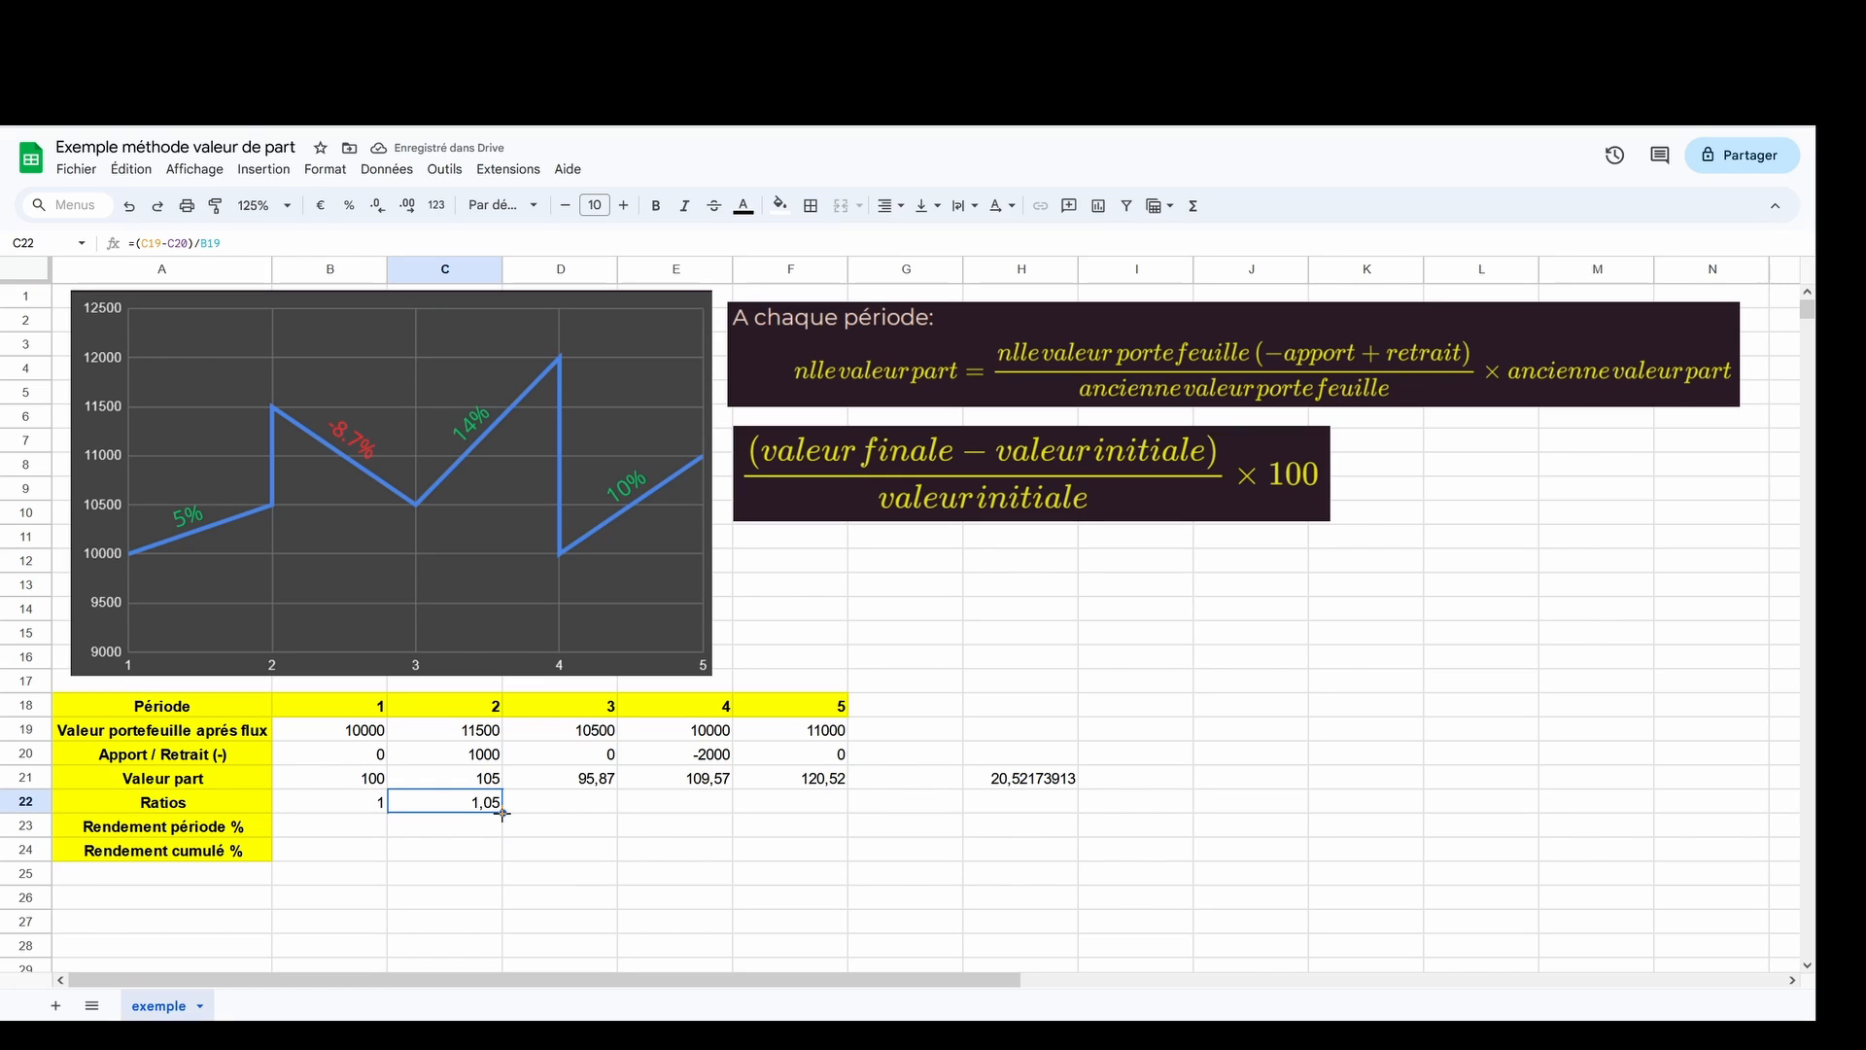
left_click_drag(504, 813, 775, 810)
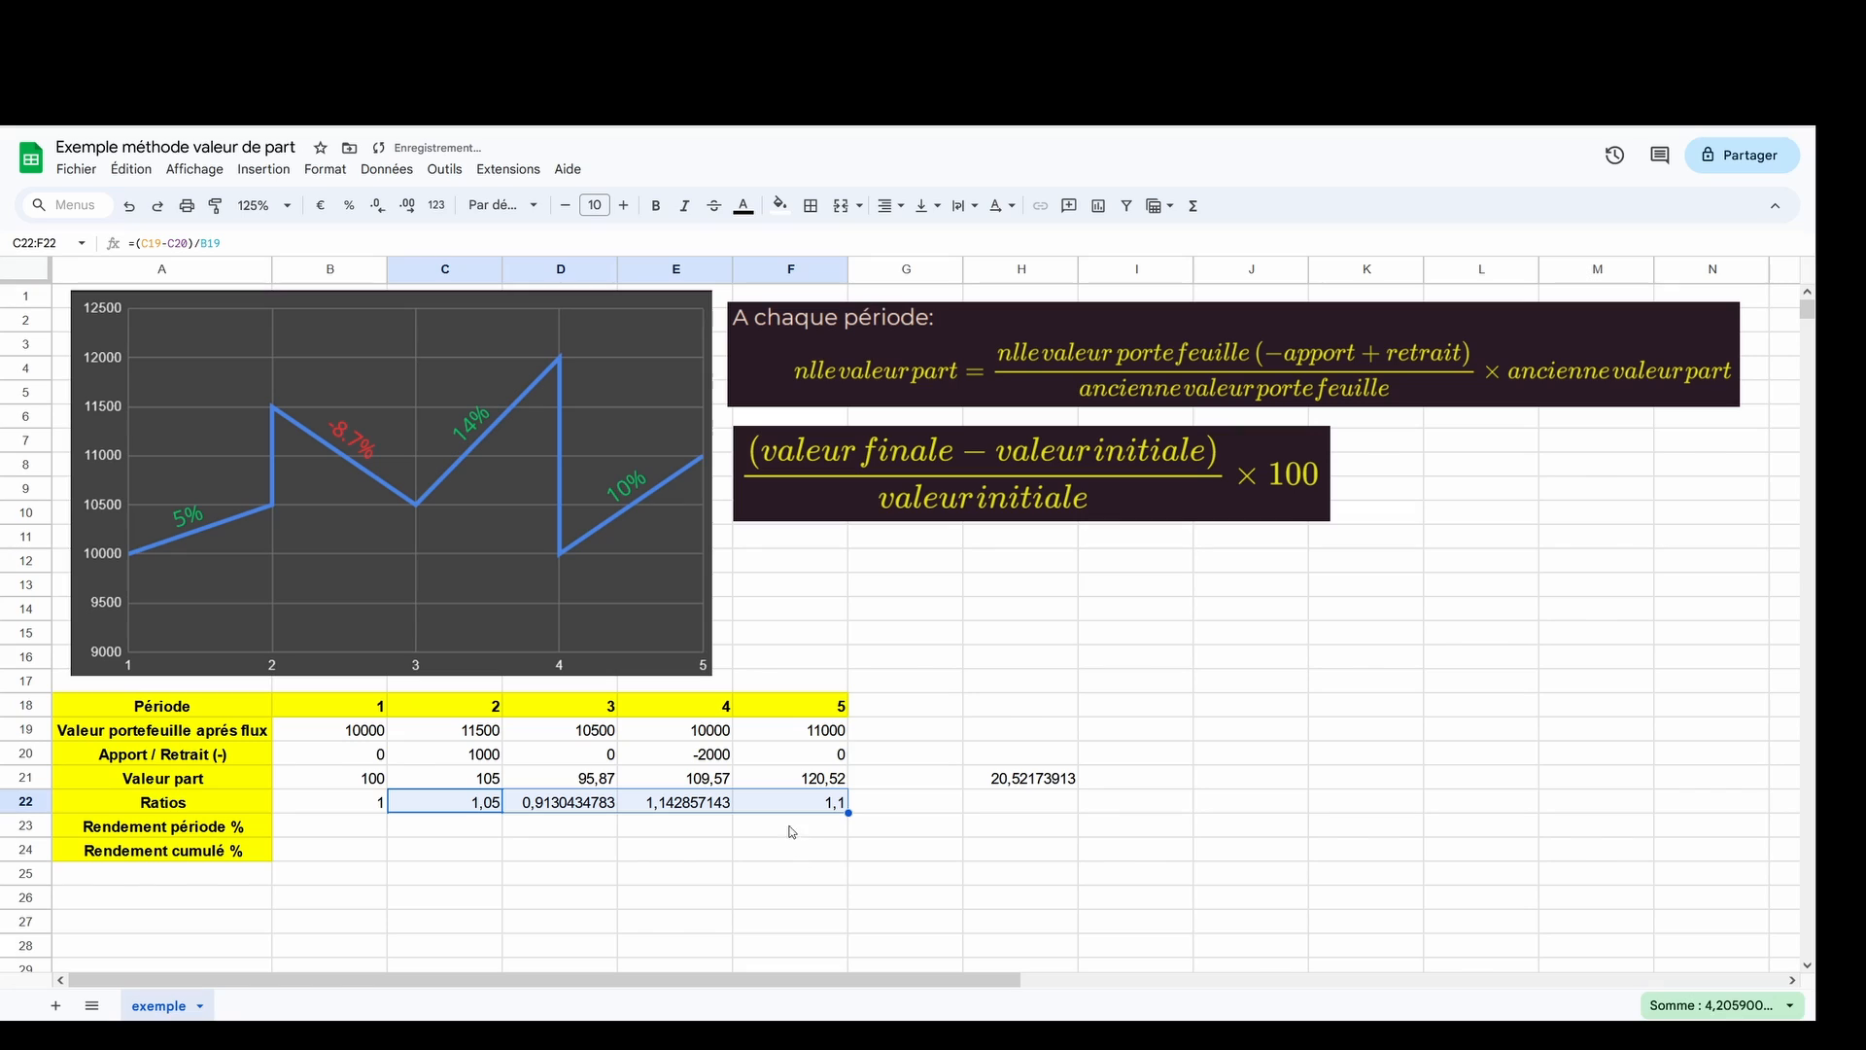
left_click(792, 873)
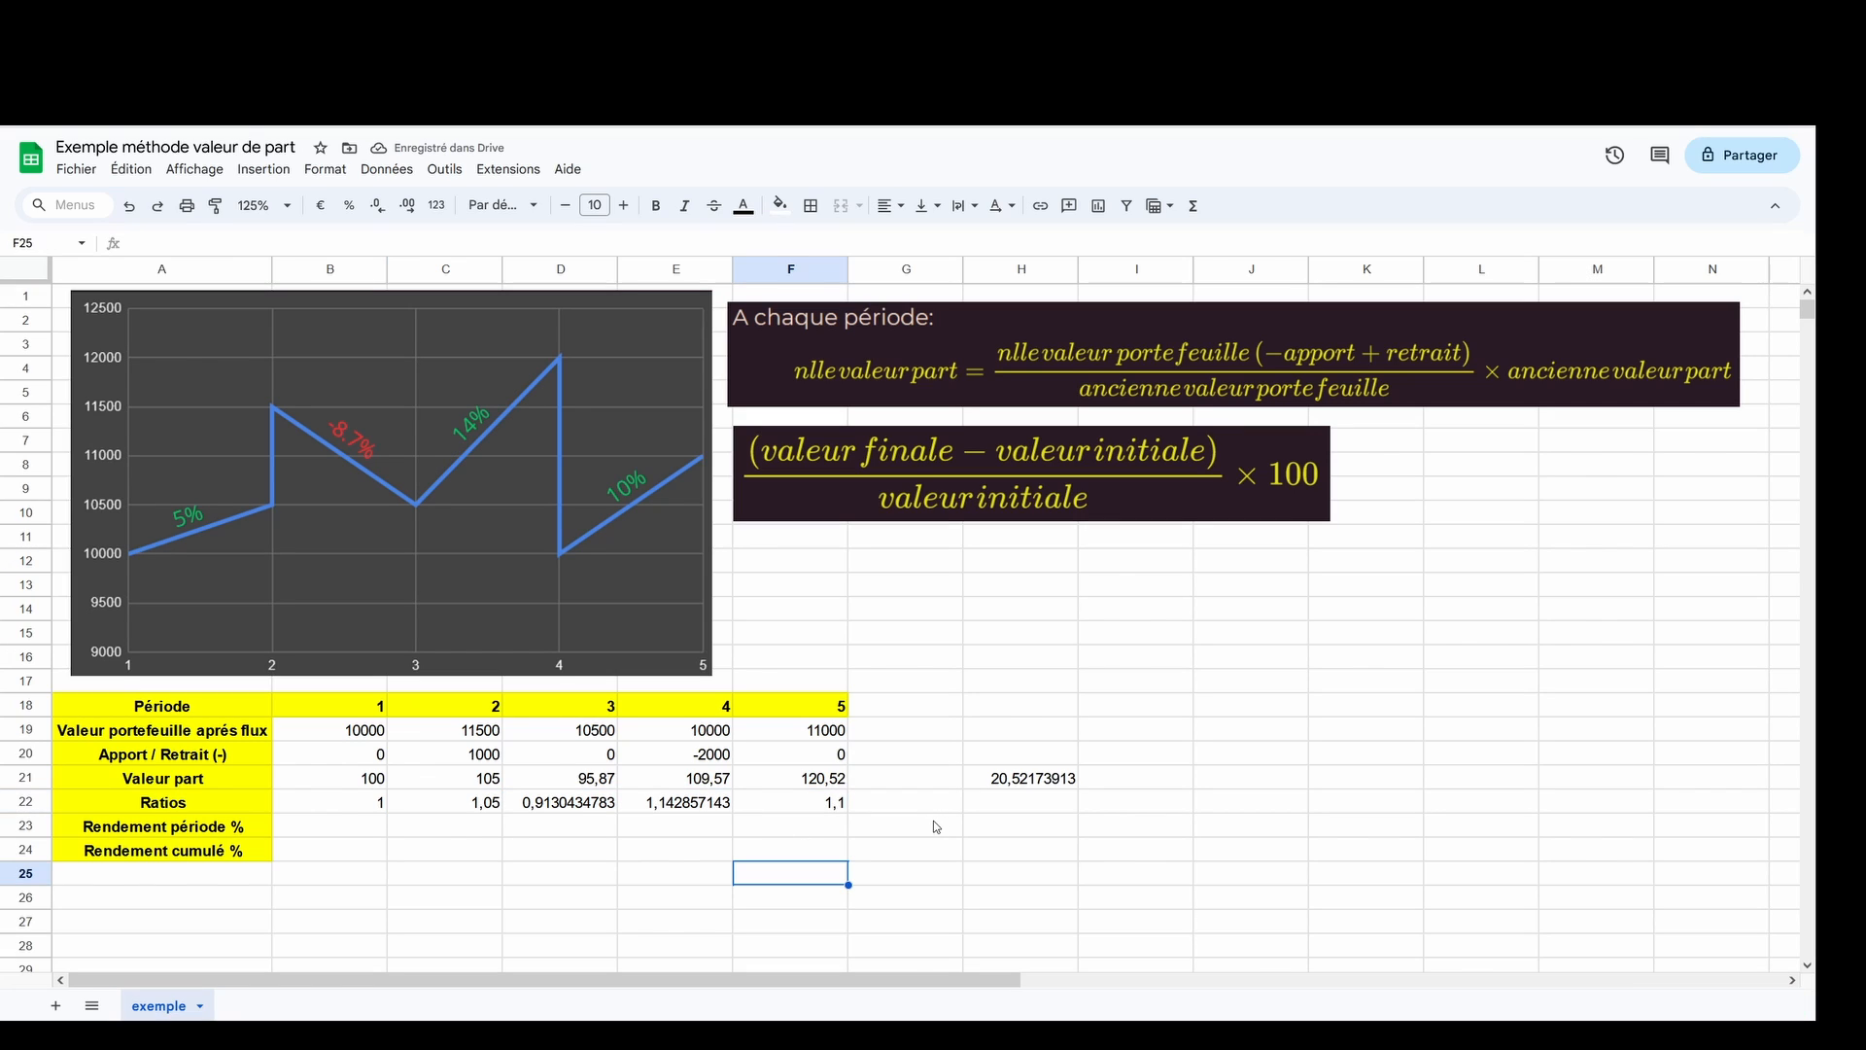
- Enter the formula =product(B22:F22) in cell H22 to multiply all the period ratios
left_click(999, 803)
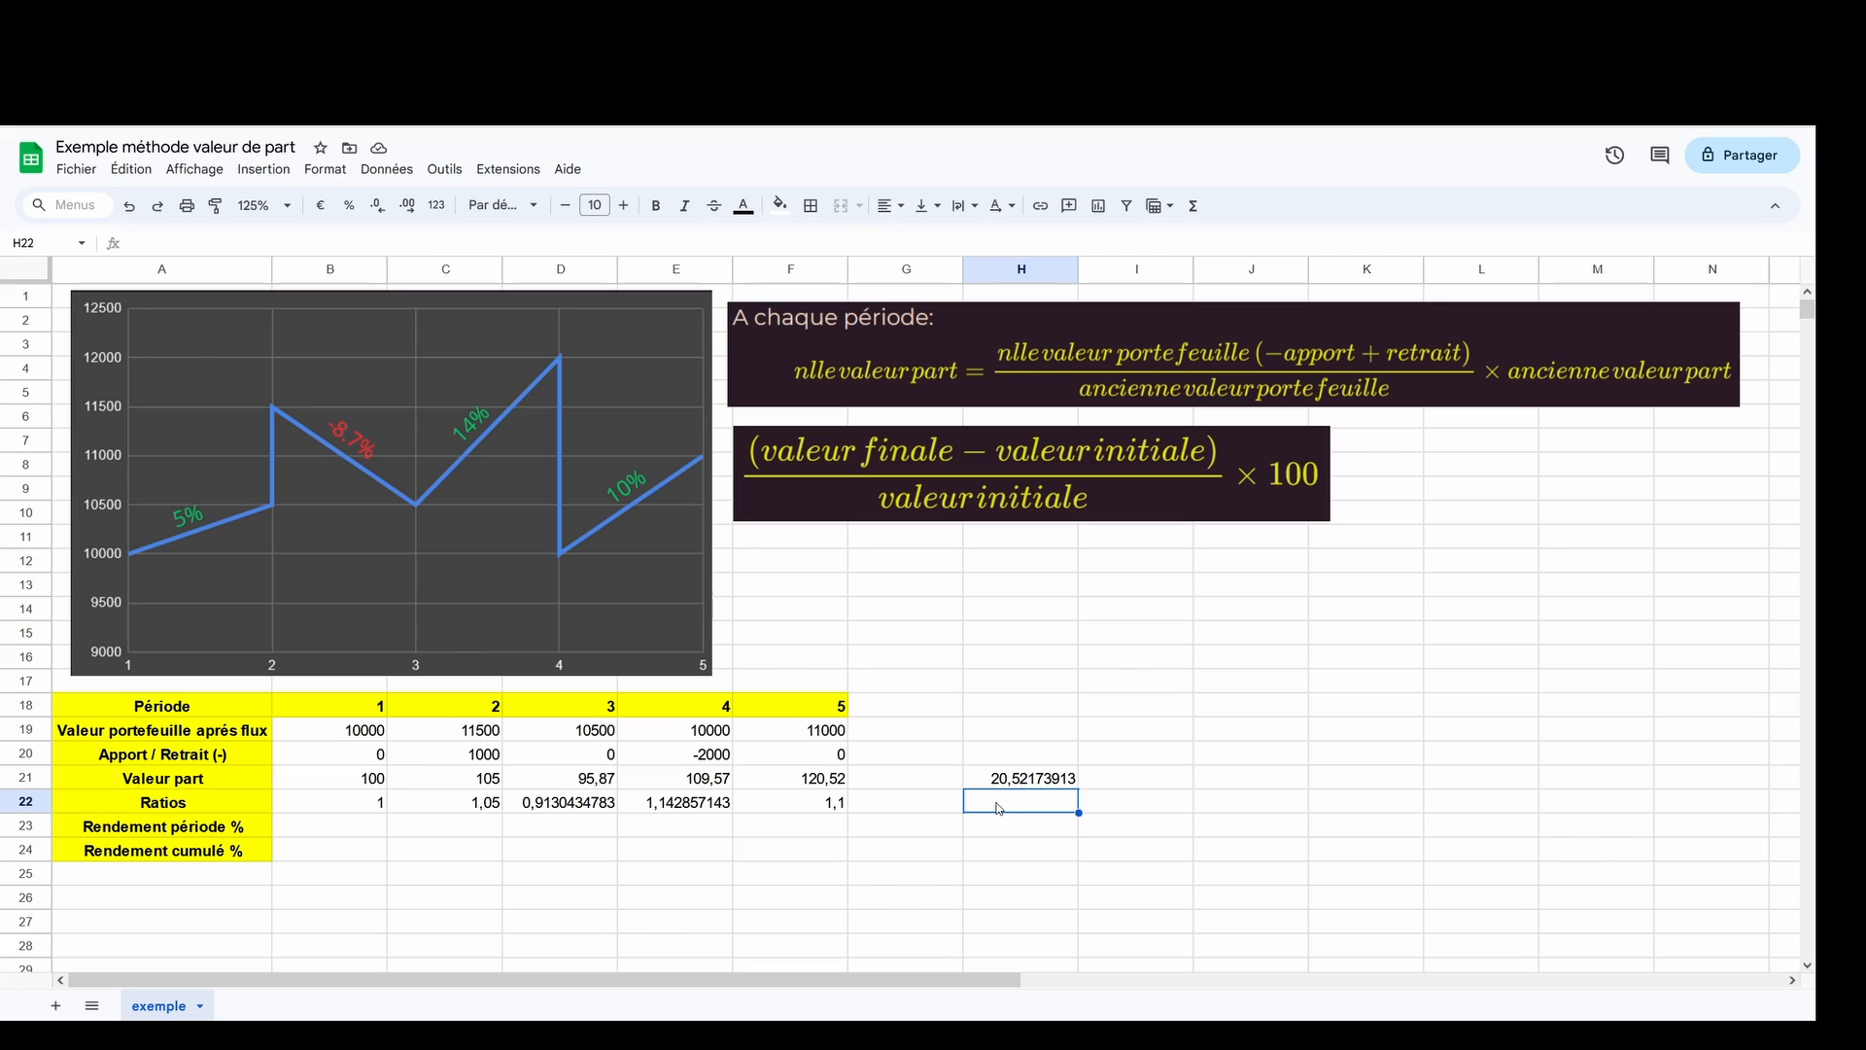
type("=")
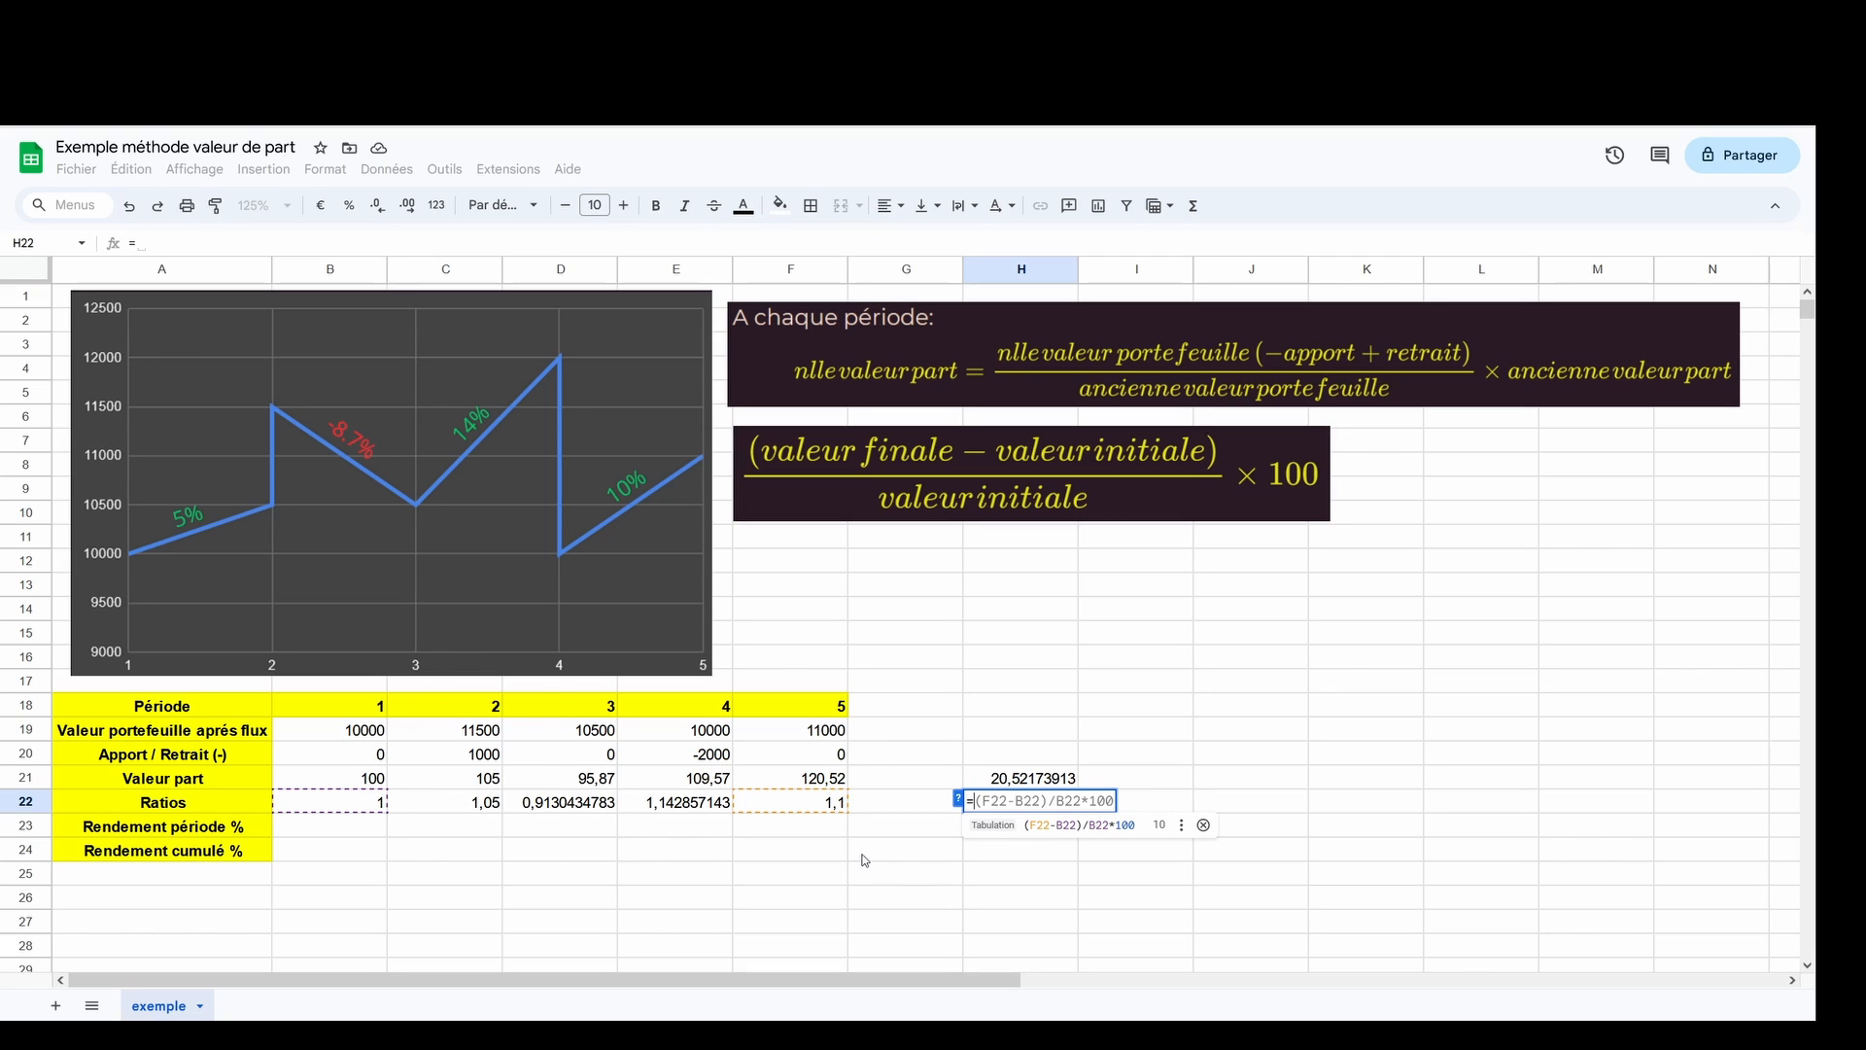
type("prod")
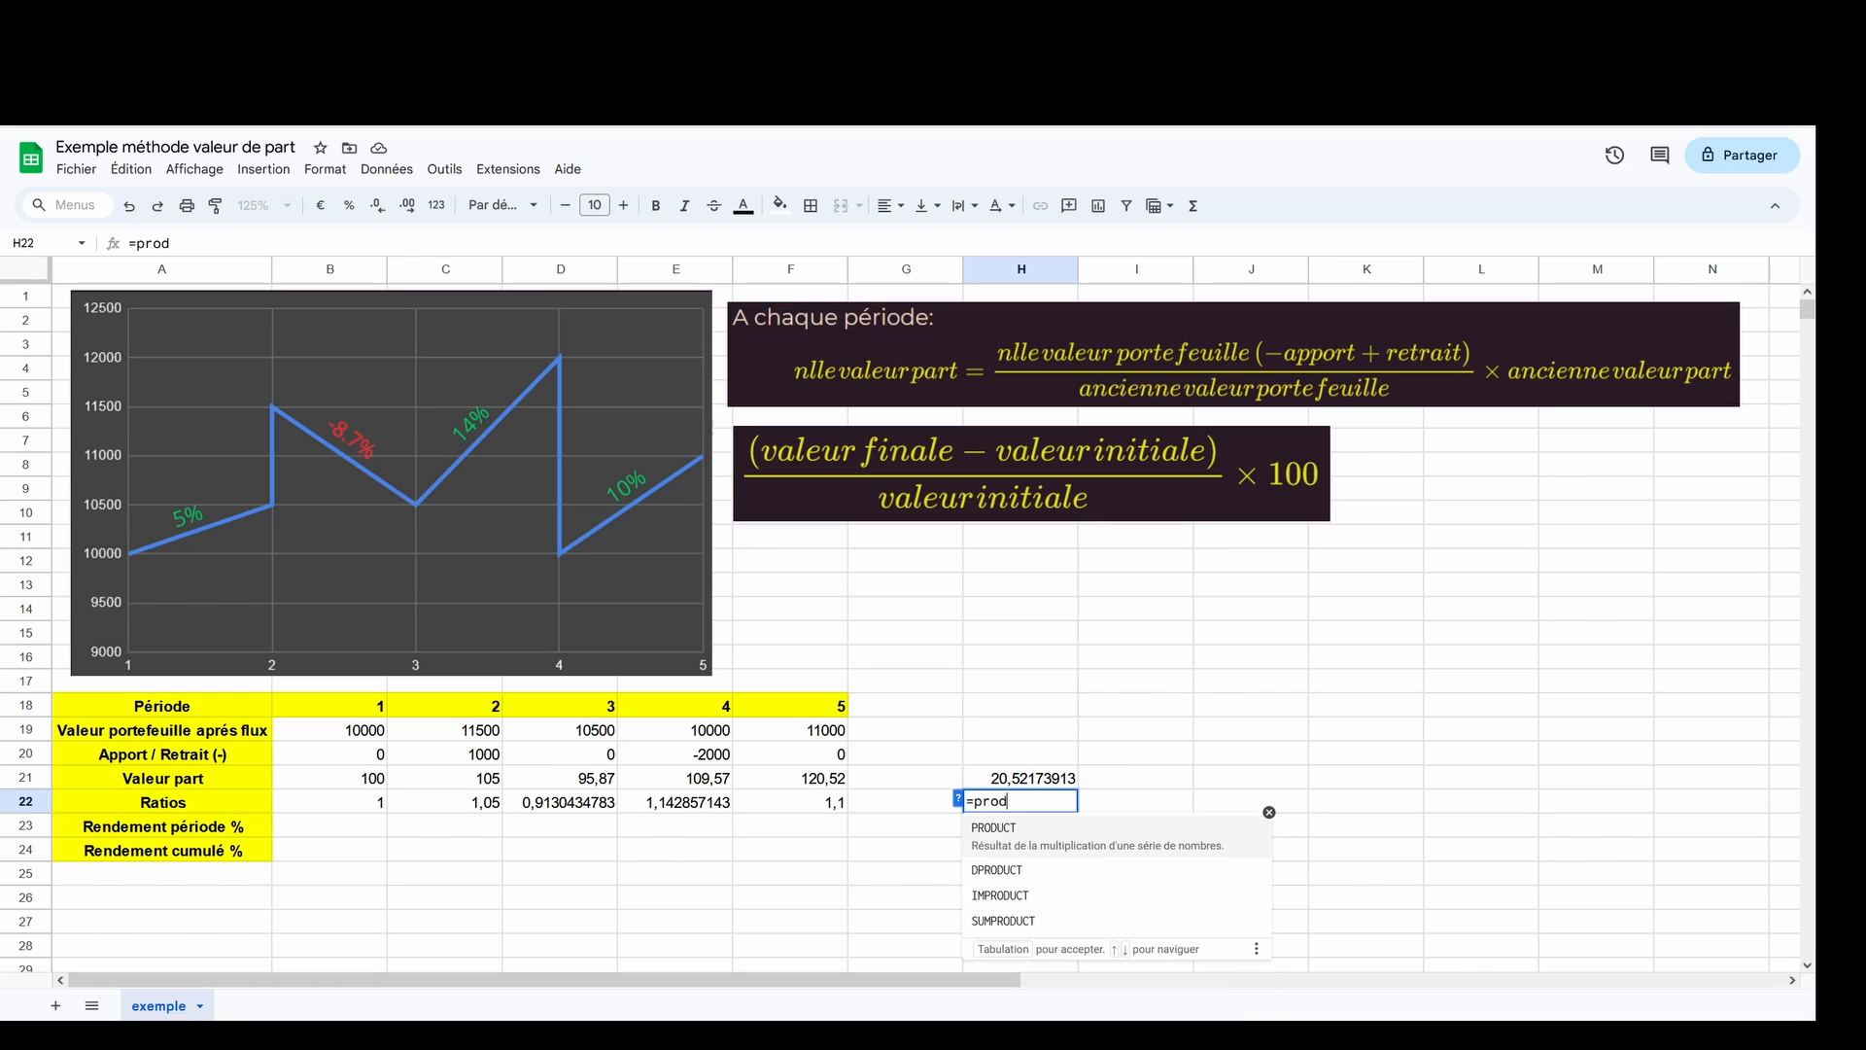
type("uct(")
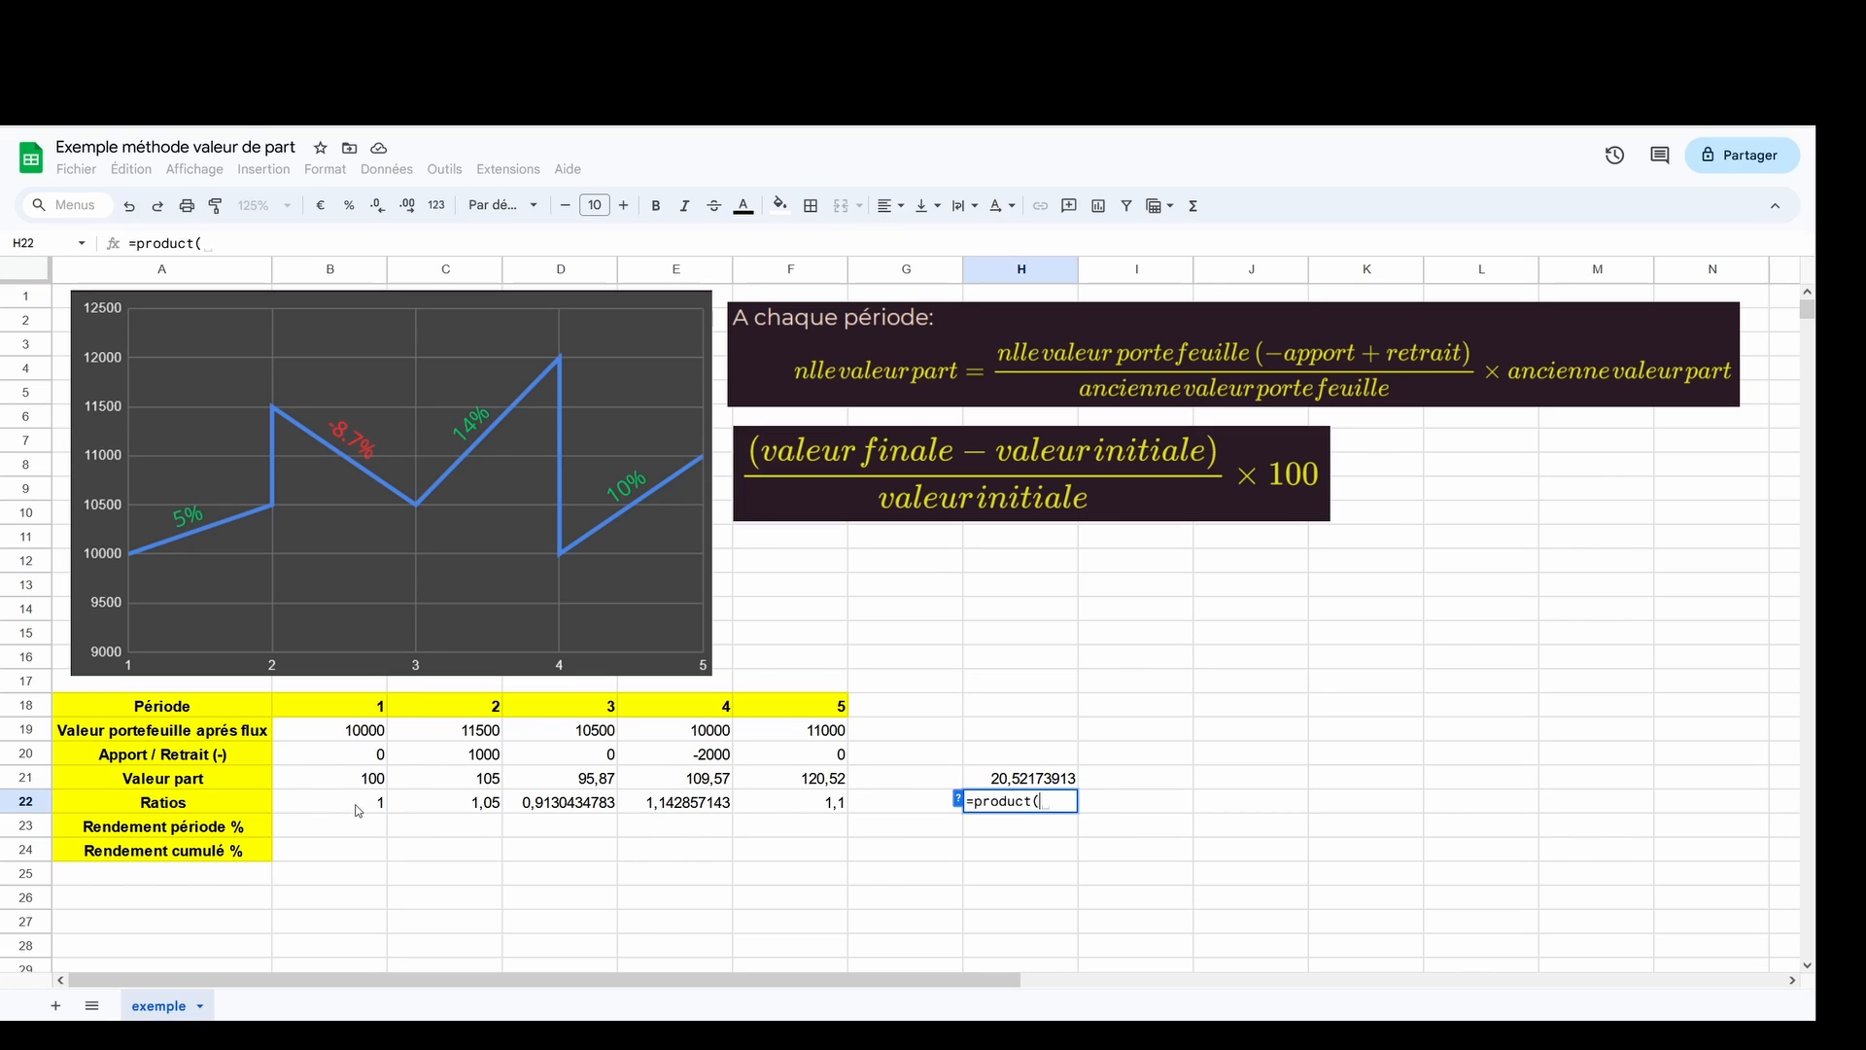
left_click_drag(356, 810, 761, 806)
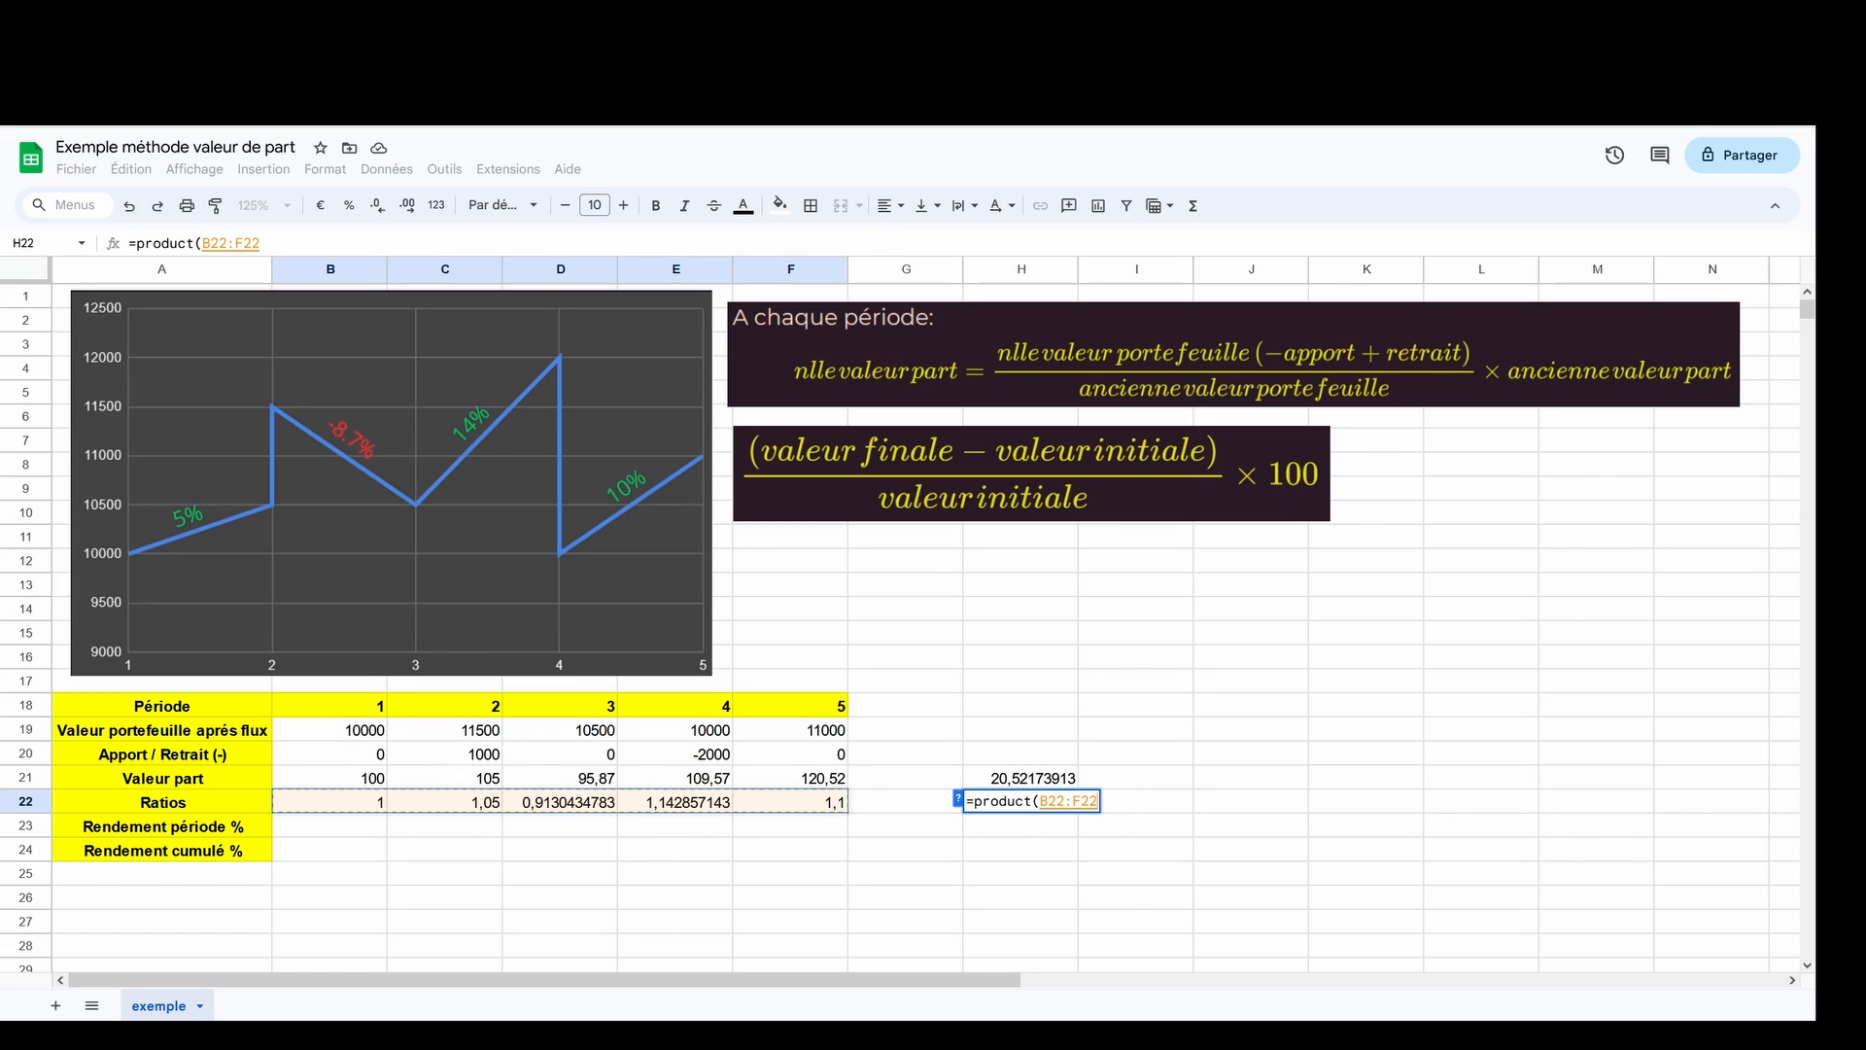
type(")")
key("Return")
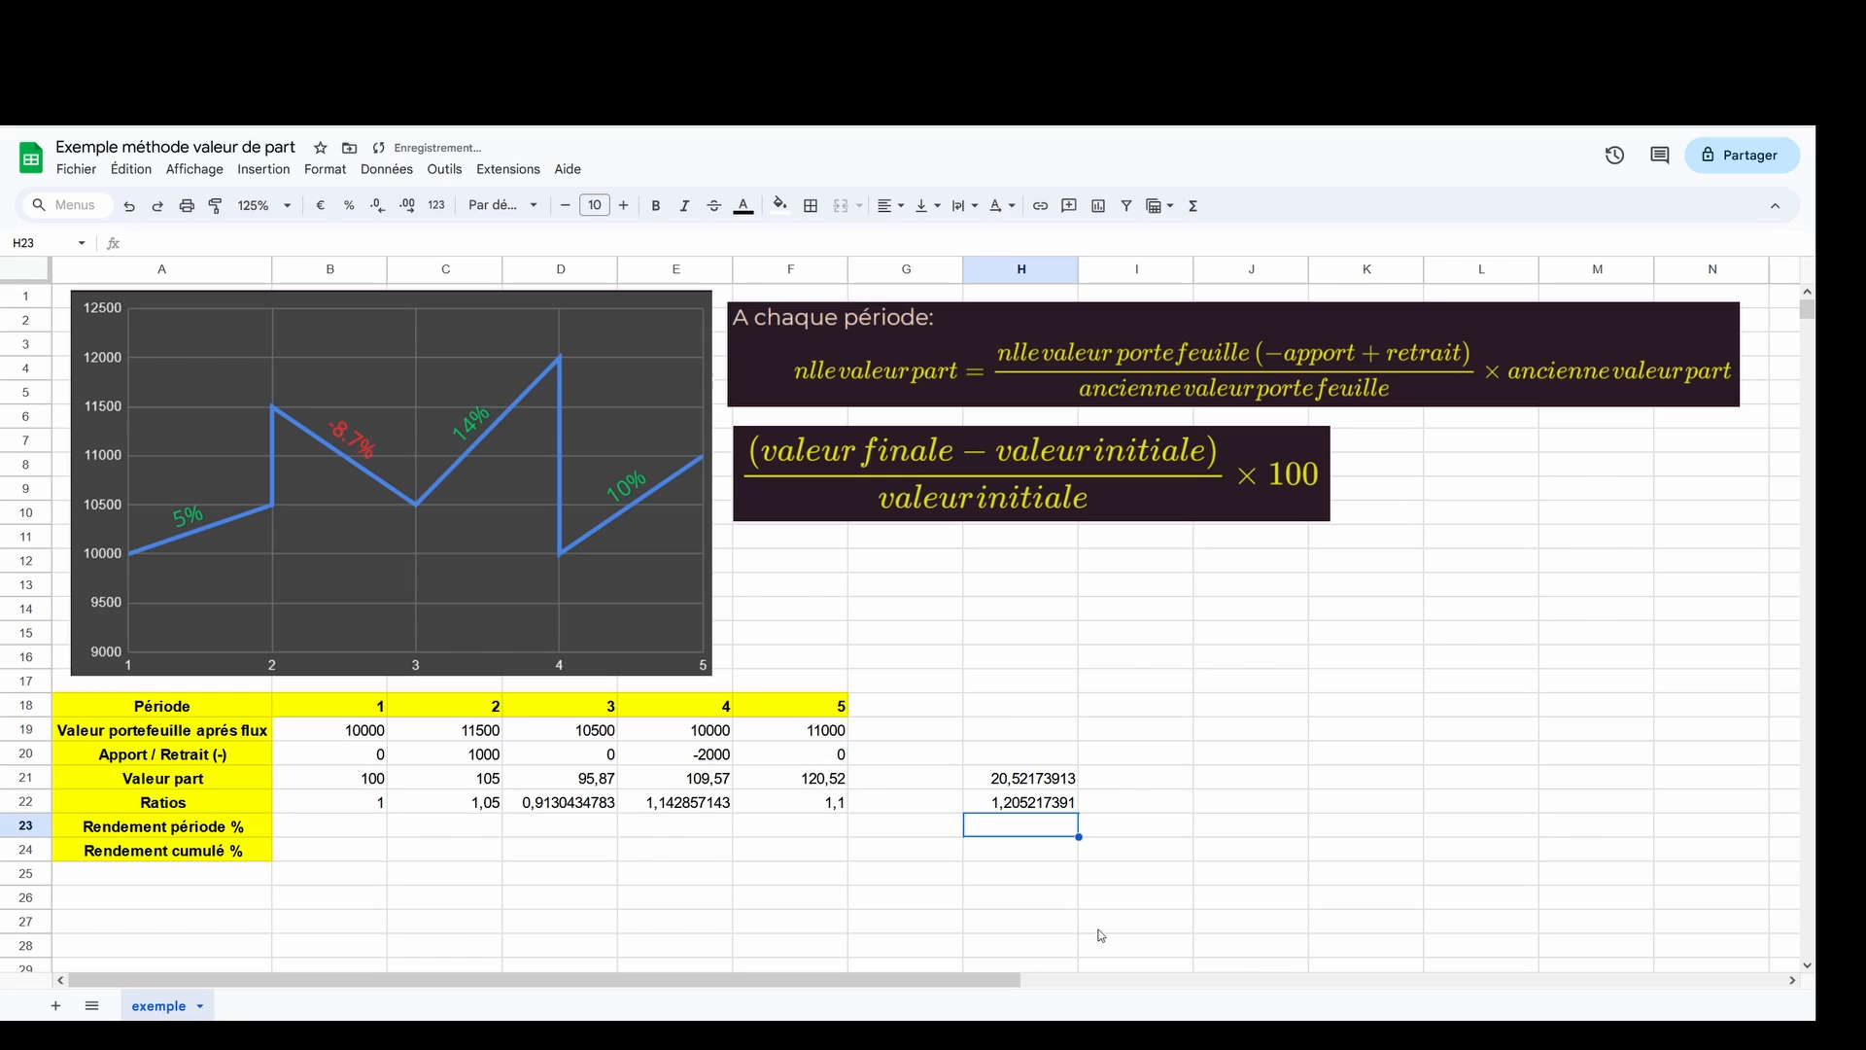
- Subtract 1 from the ratio product in H22, making it =product(B22:F22)-1, and format the cell as a percentage
left_click(1017, 807)
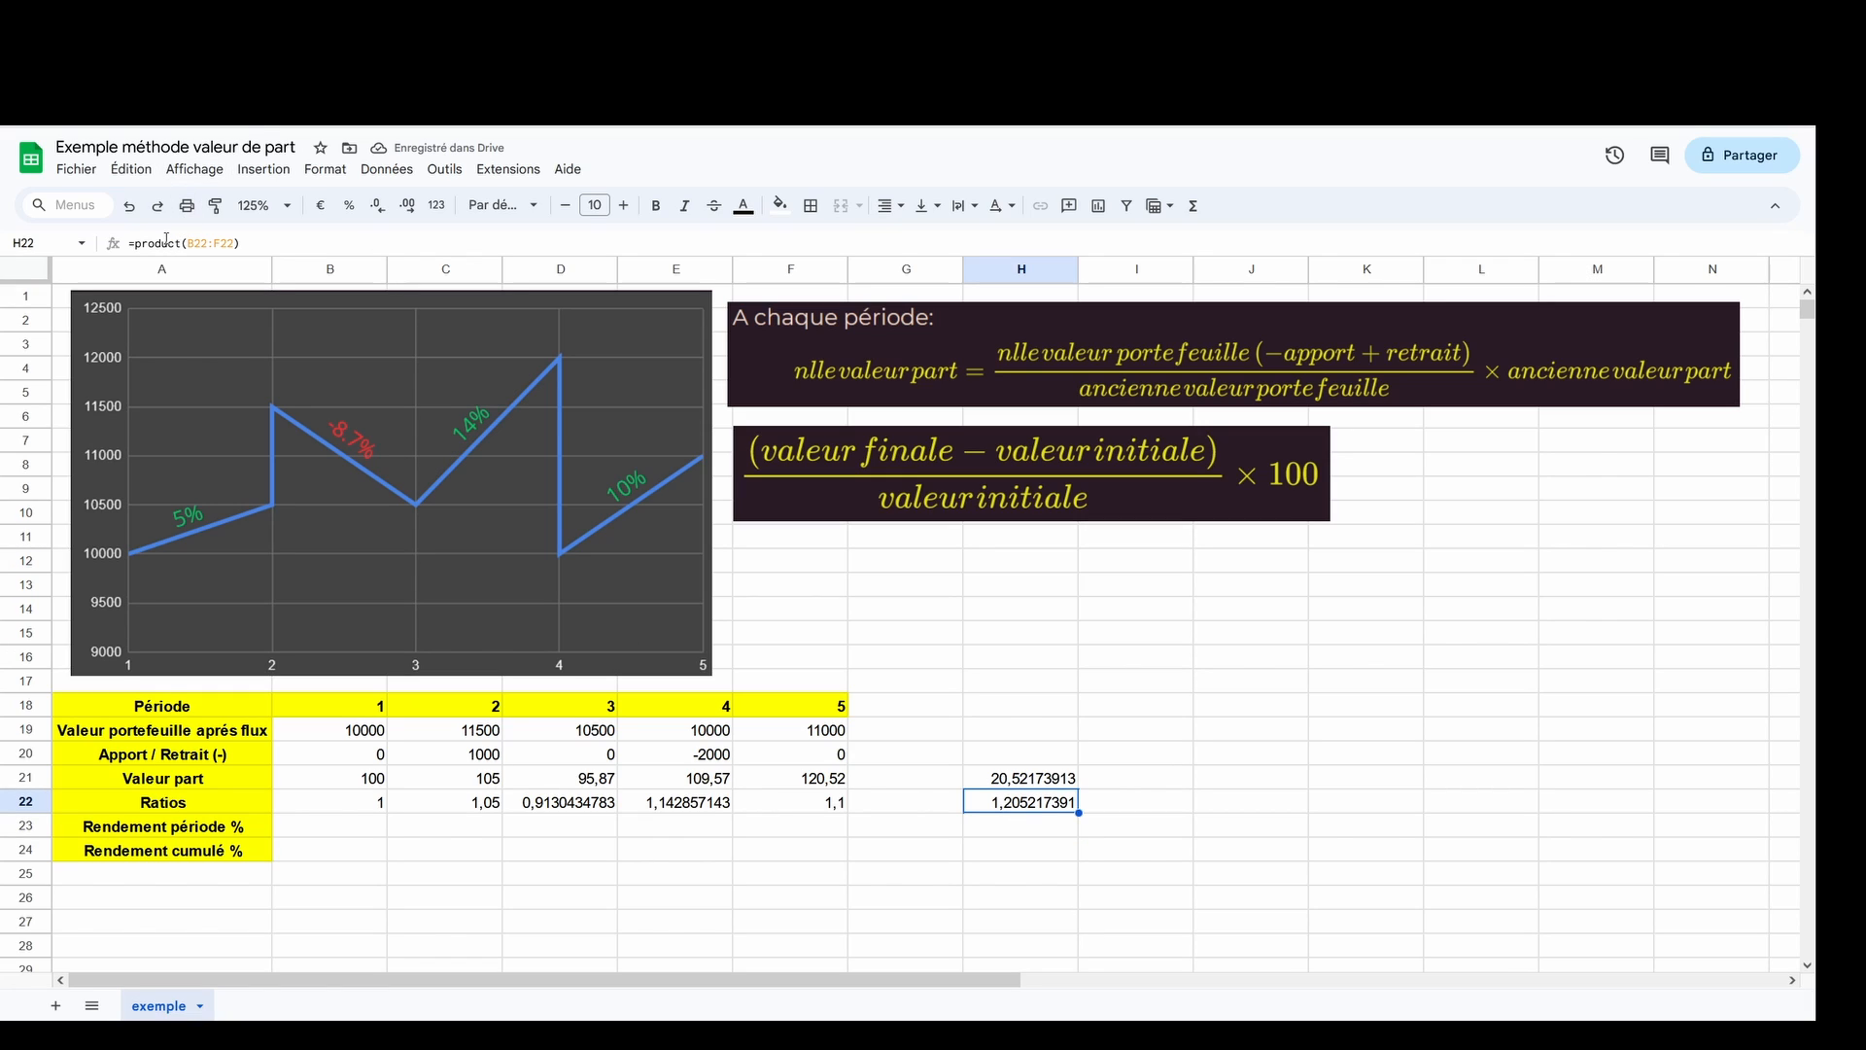
left_click(299, 242)
type("-1")
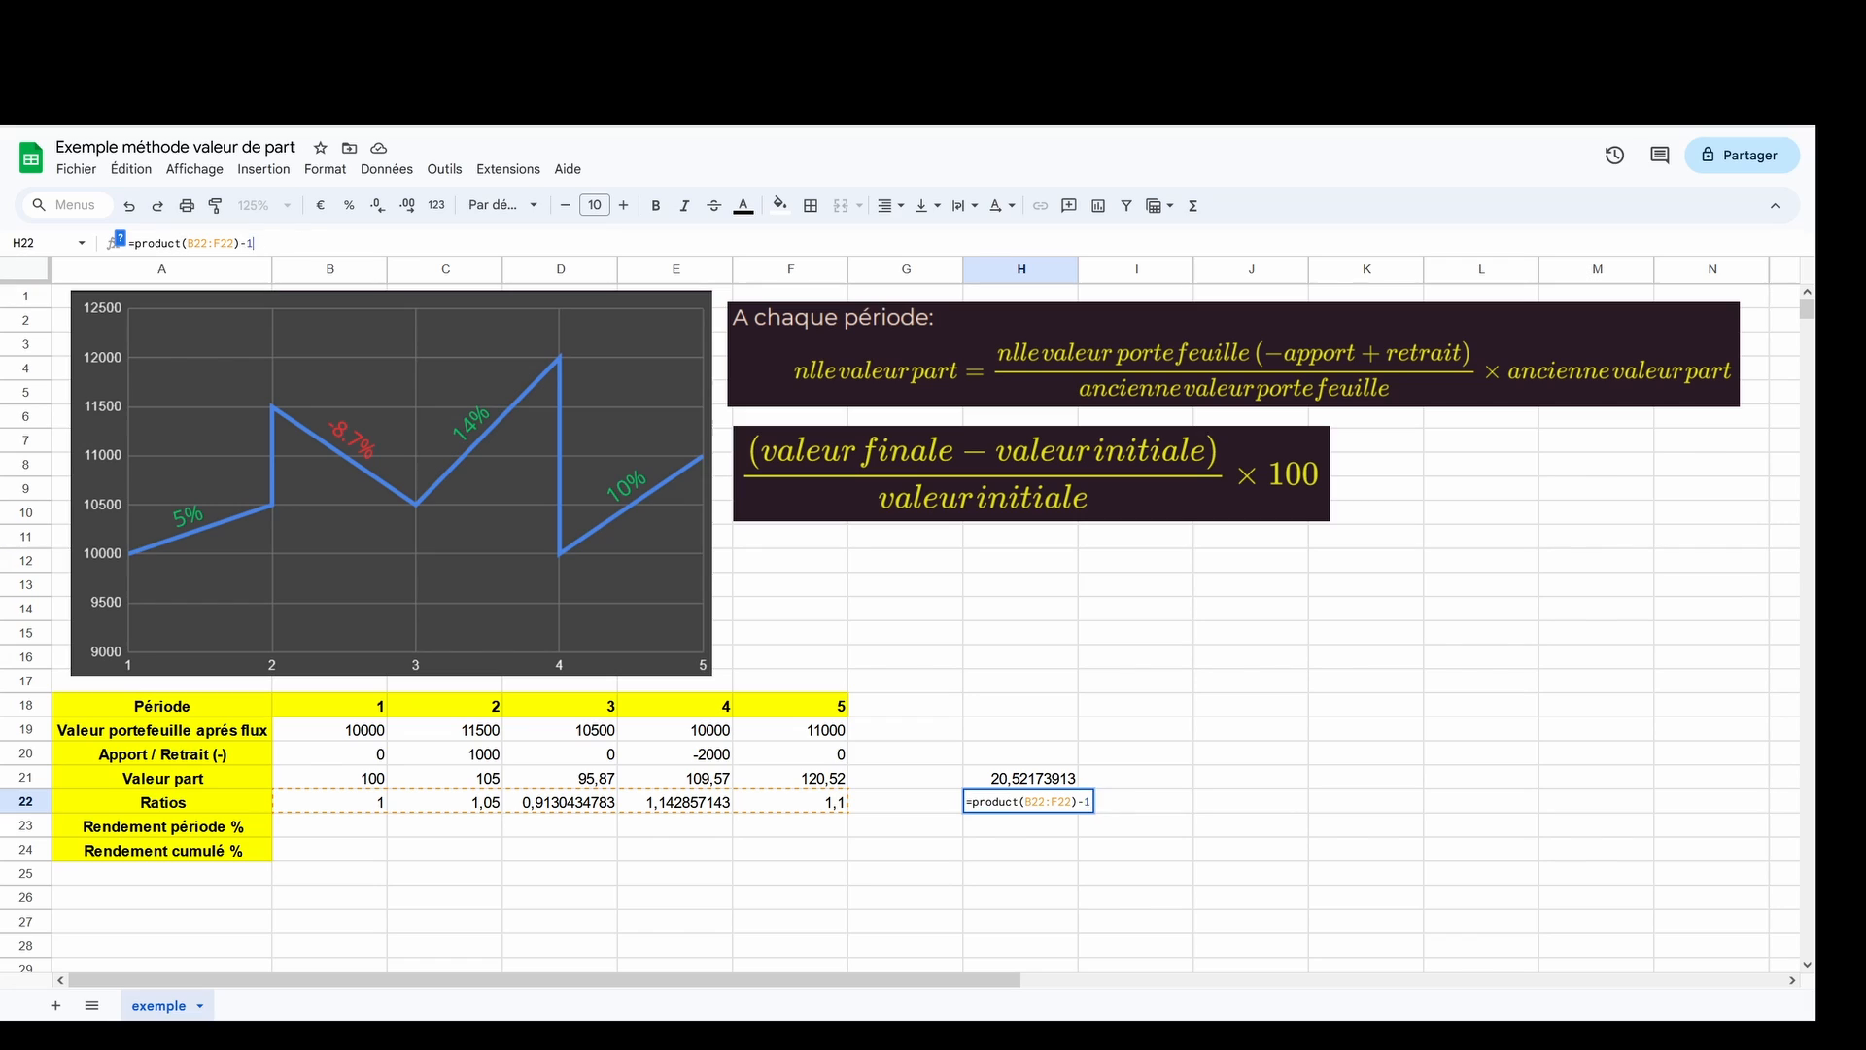
key("Return")
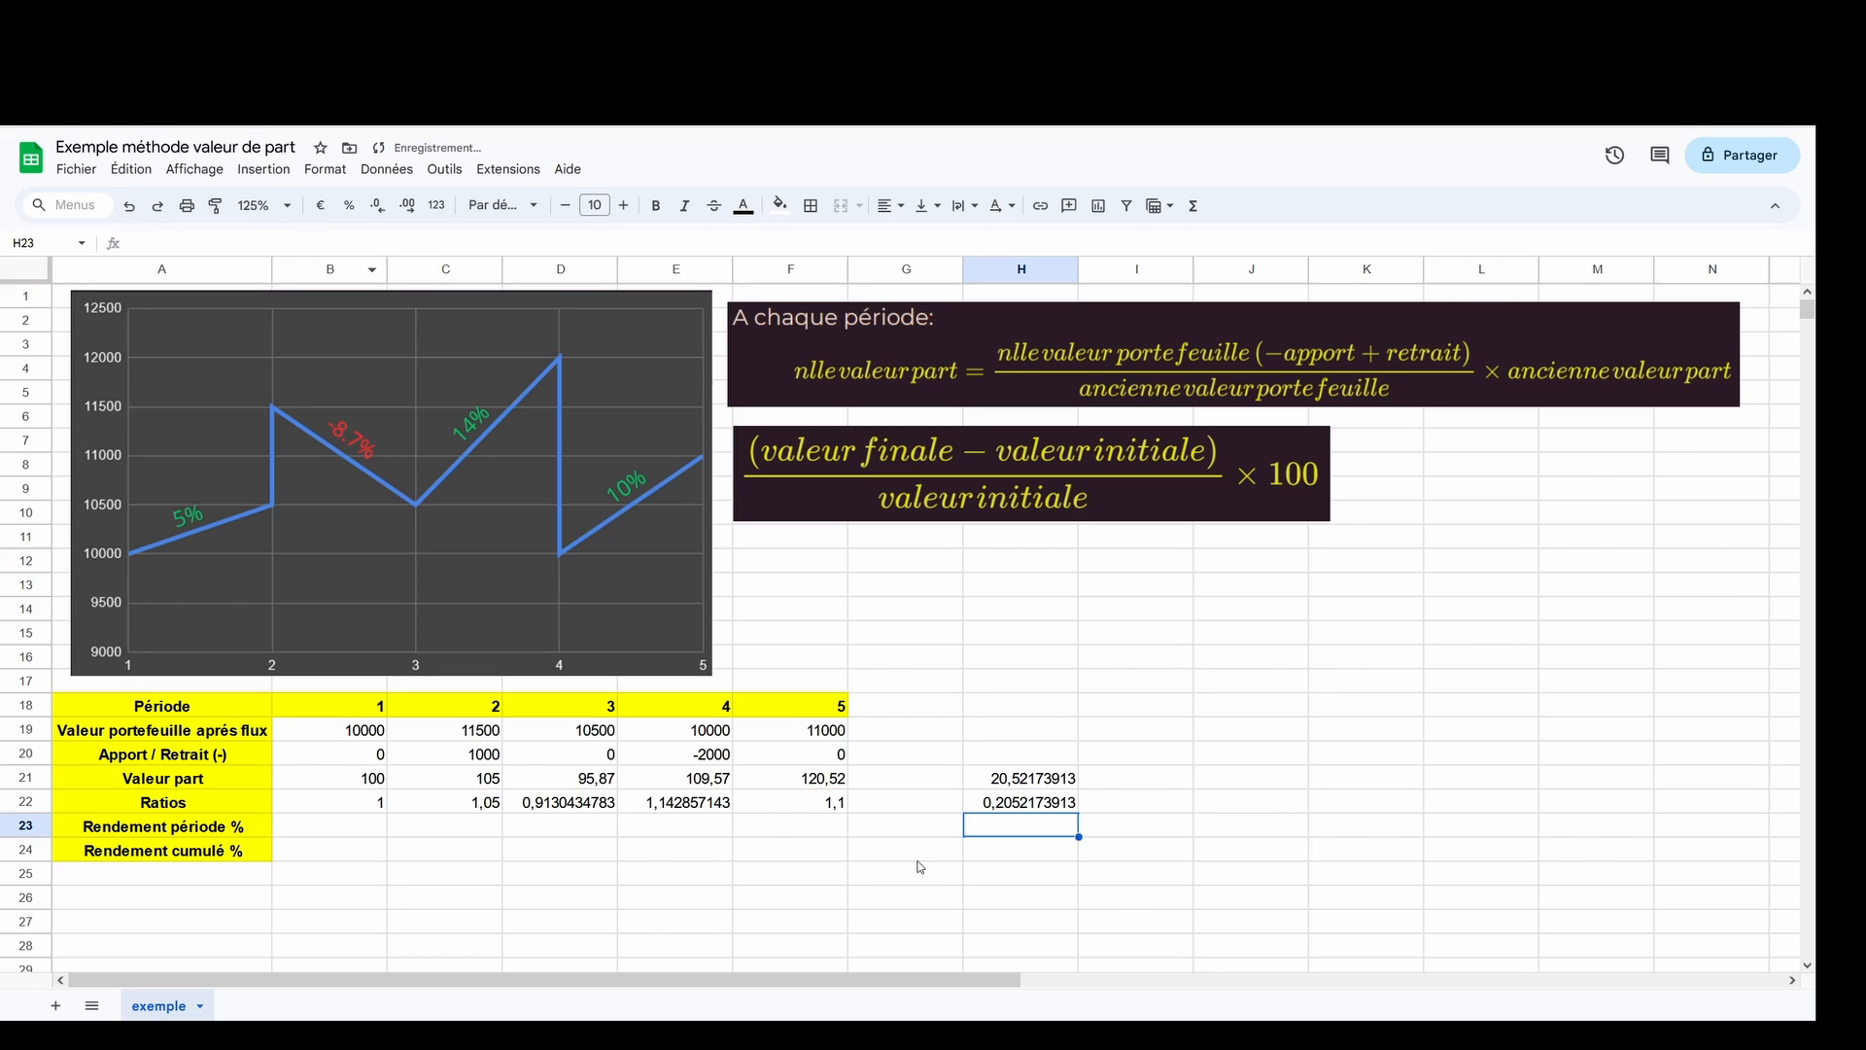
left_click(1008, 805)
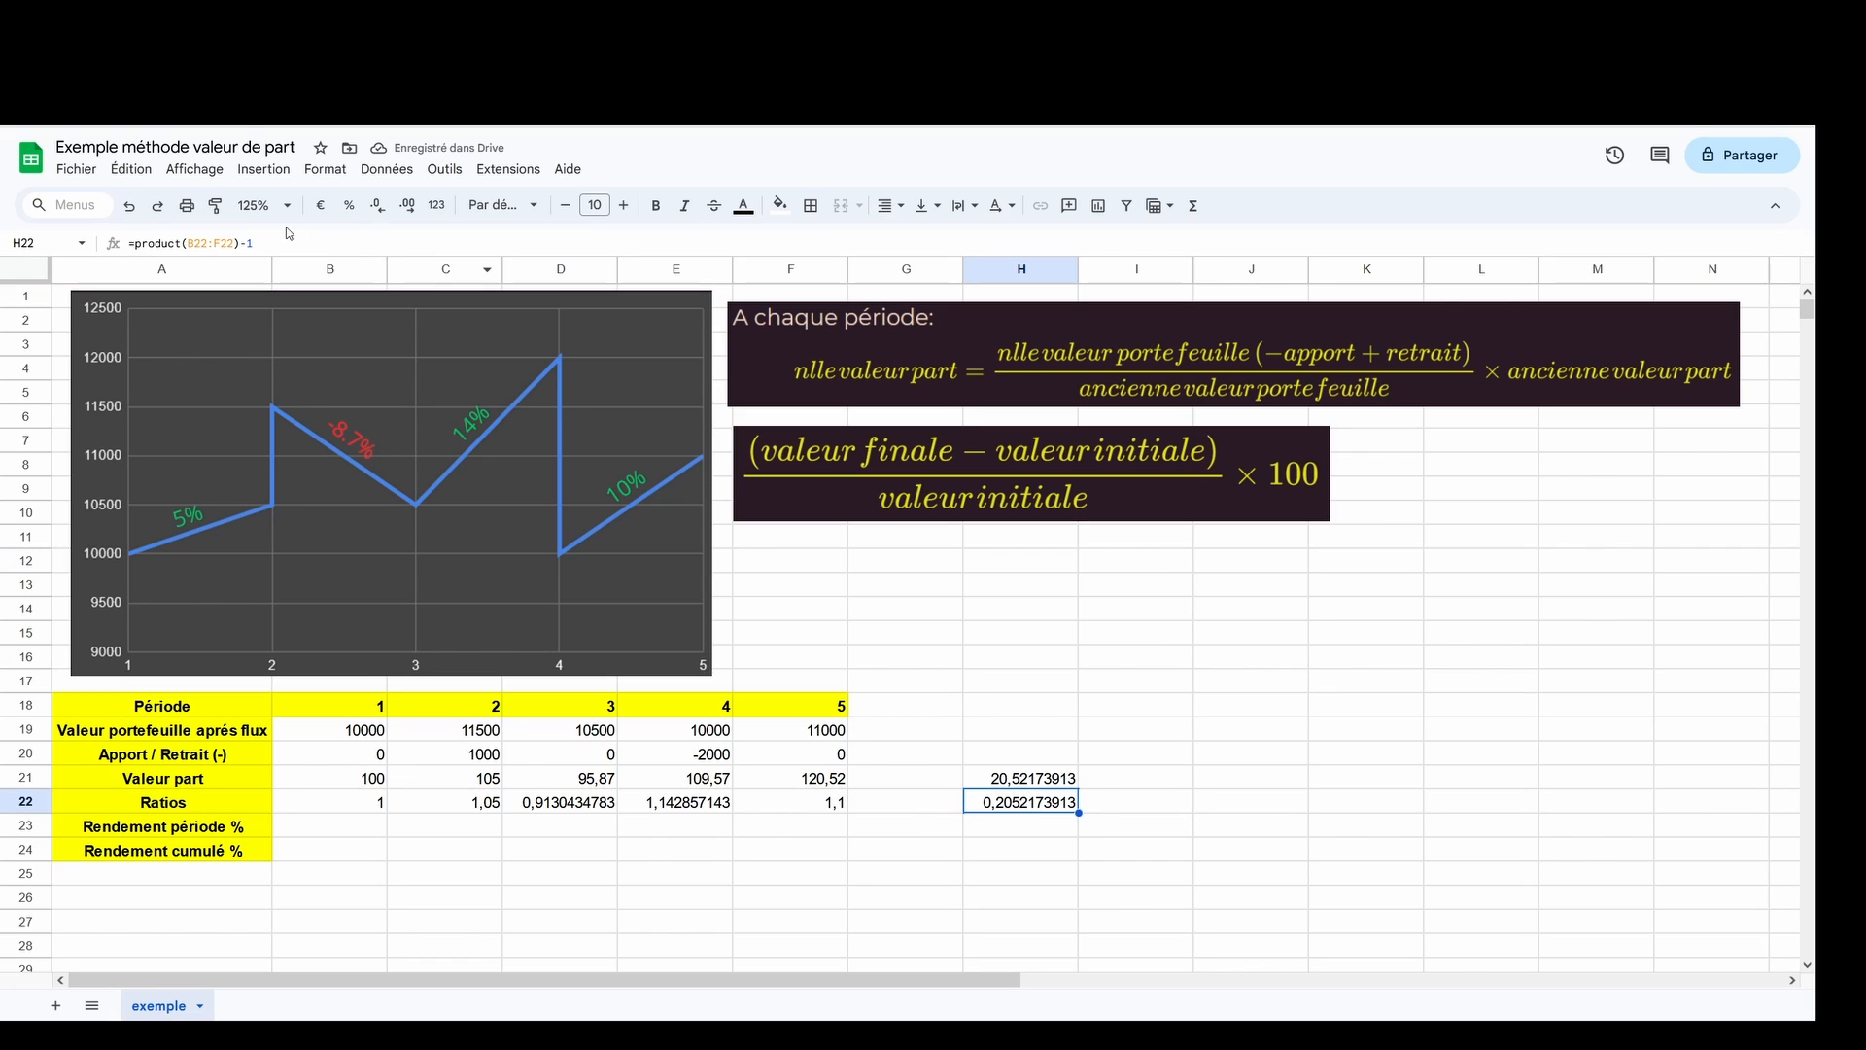
left_click(348, 208)
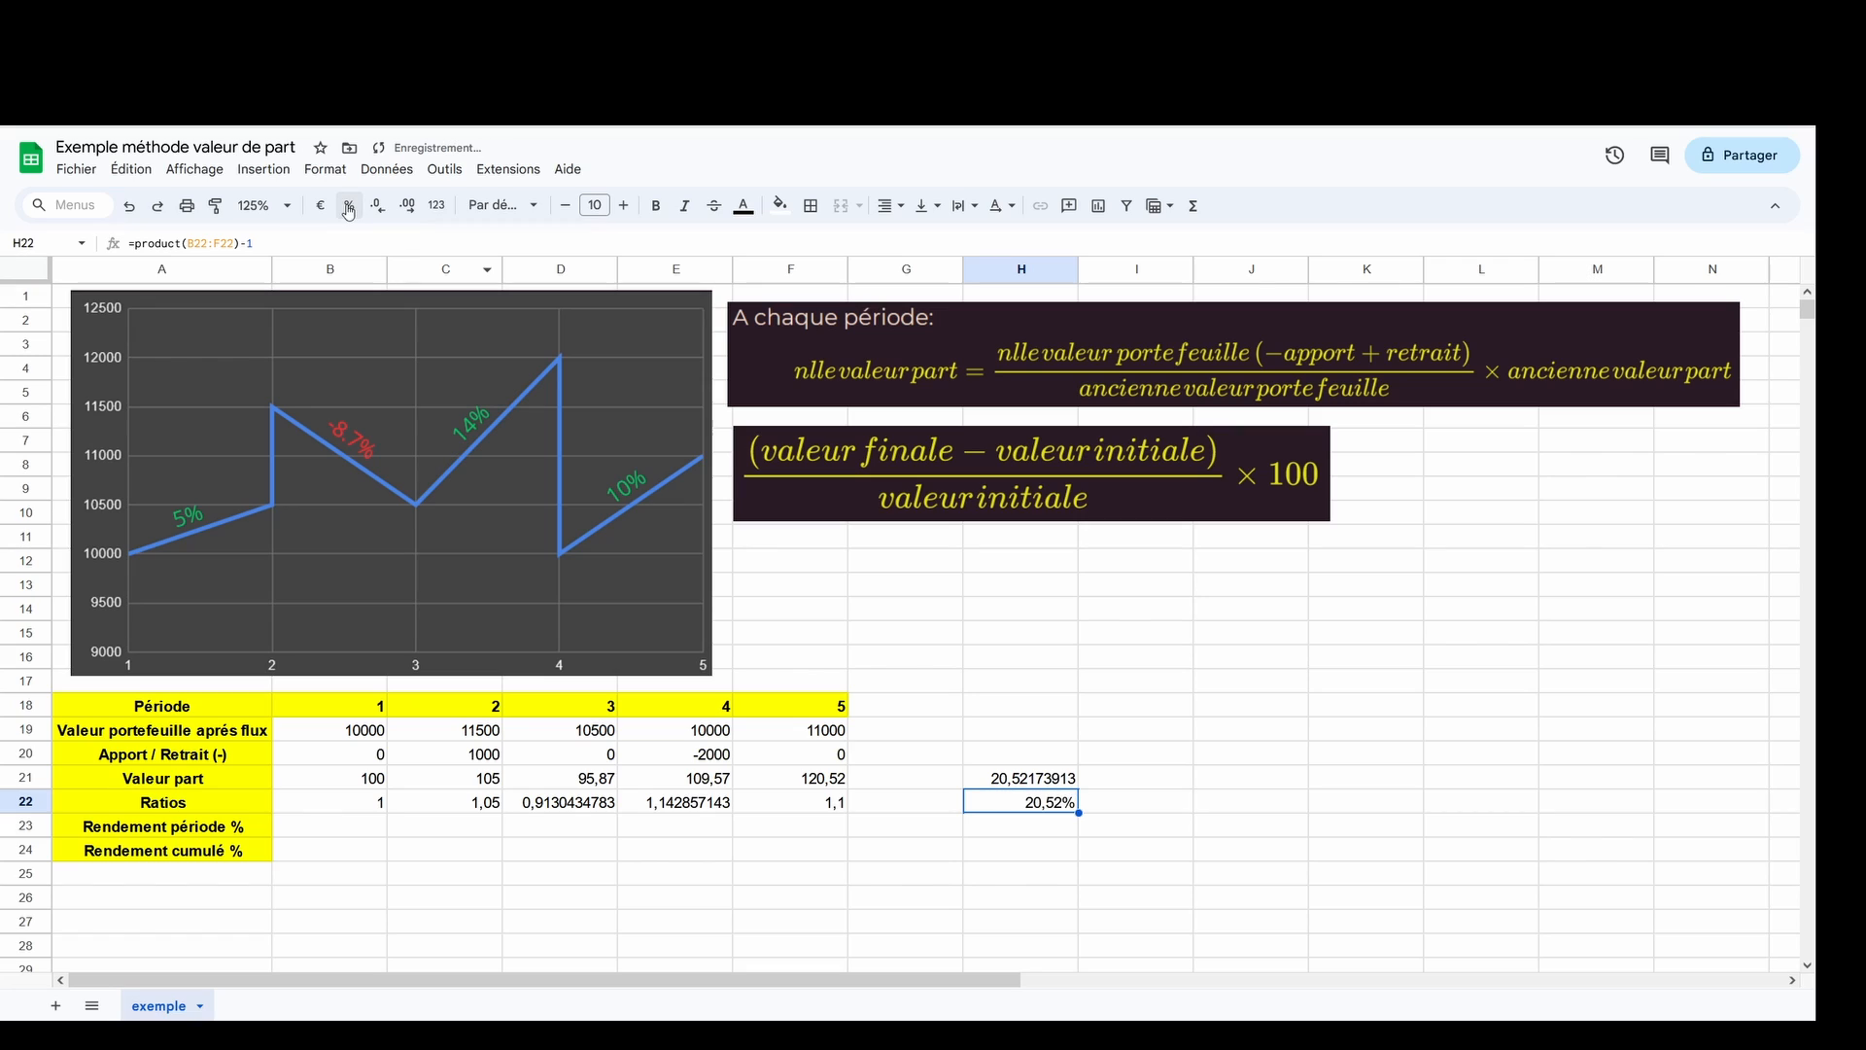
left_click(868, 871)
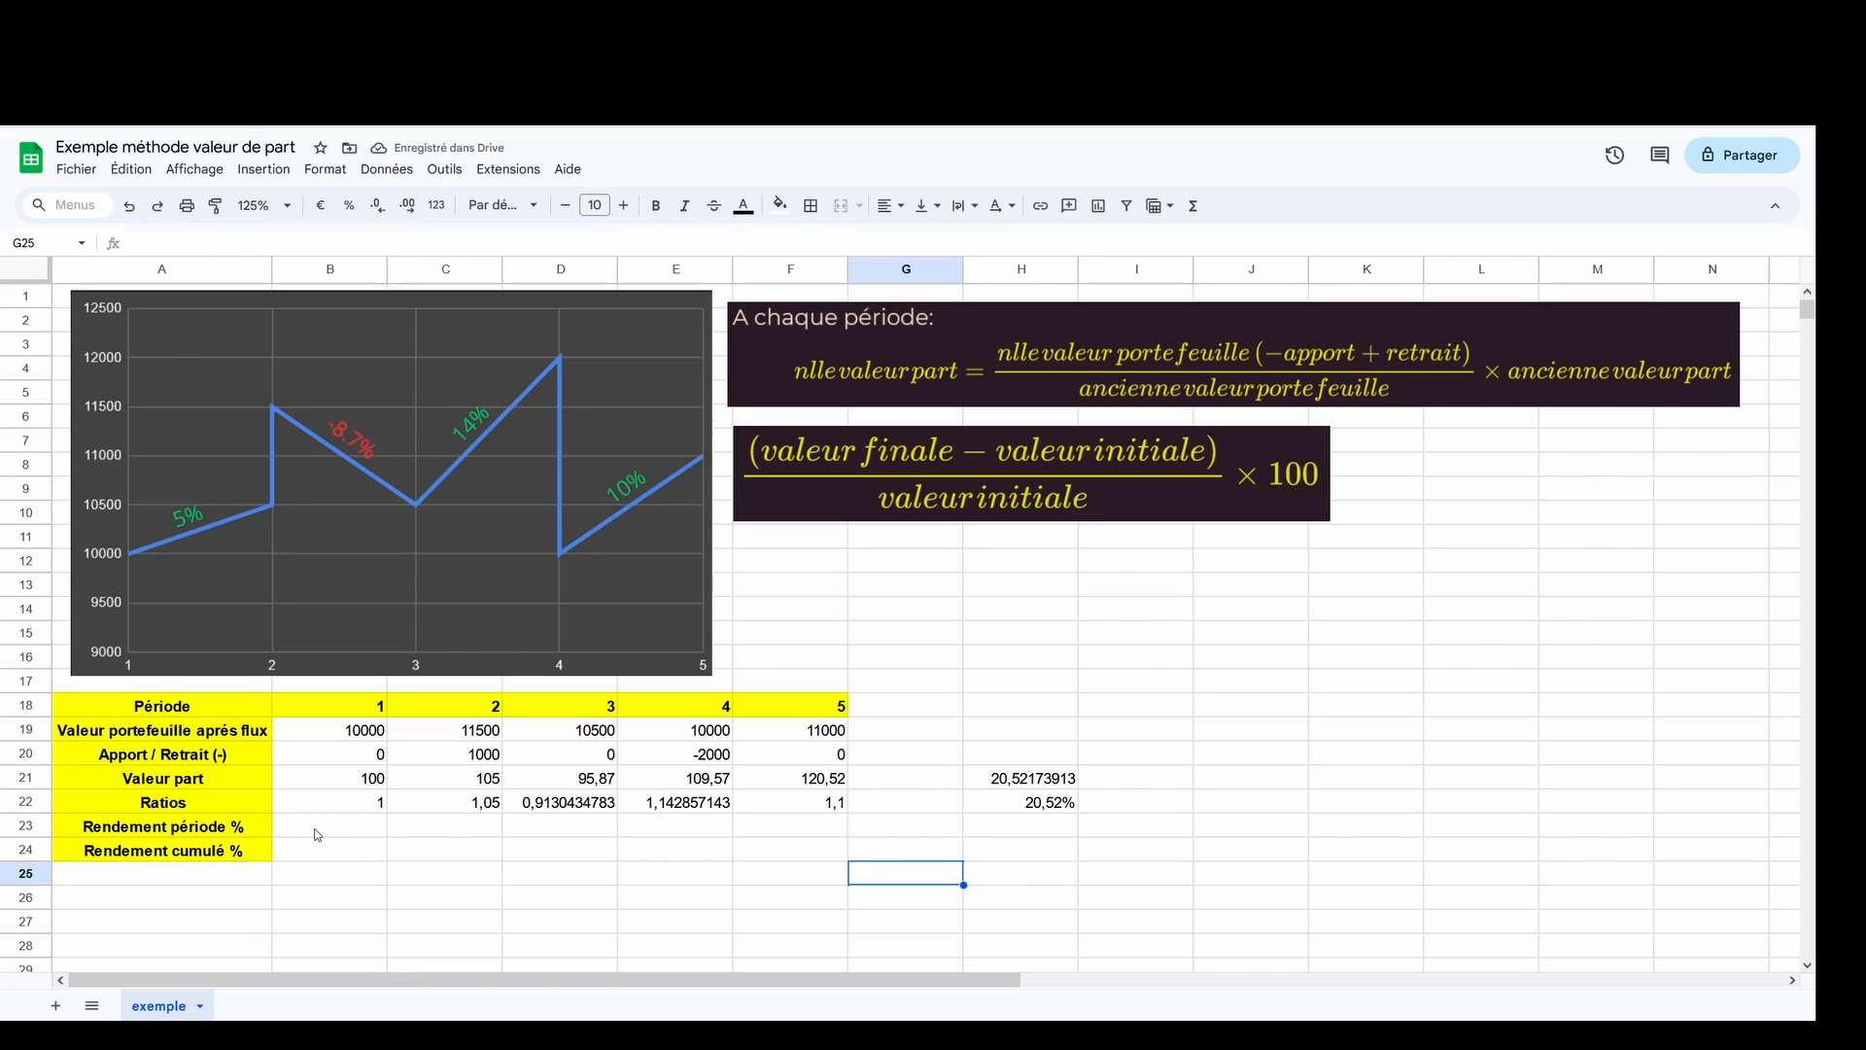
- Enter the formula =(C19-C20)/B19 in cell C23 of the Rendement période % row
left_click(324, 865)
left_click(470, 832)
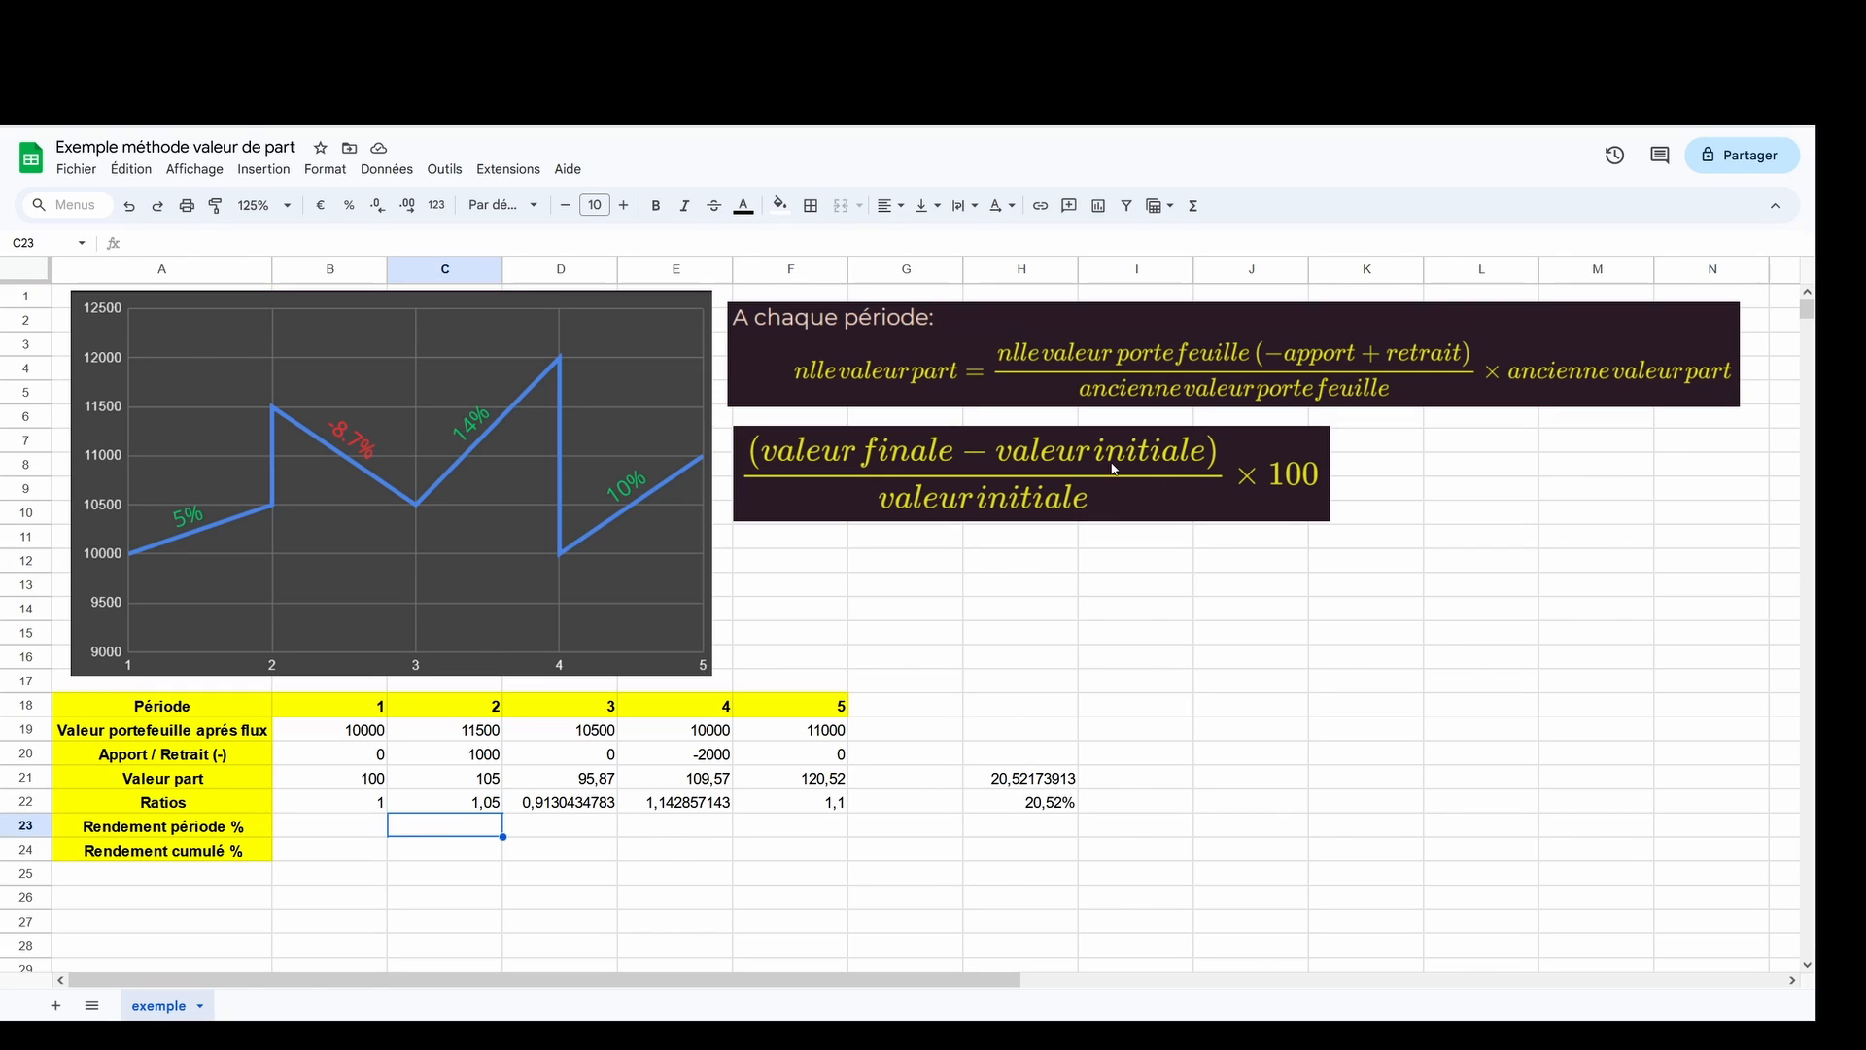
left_click(1018, 461)
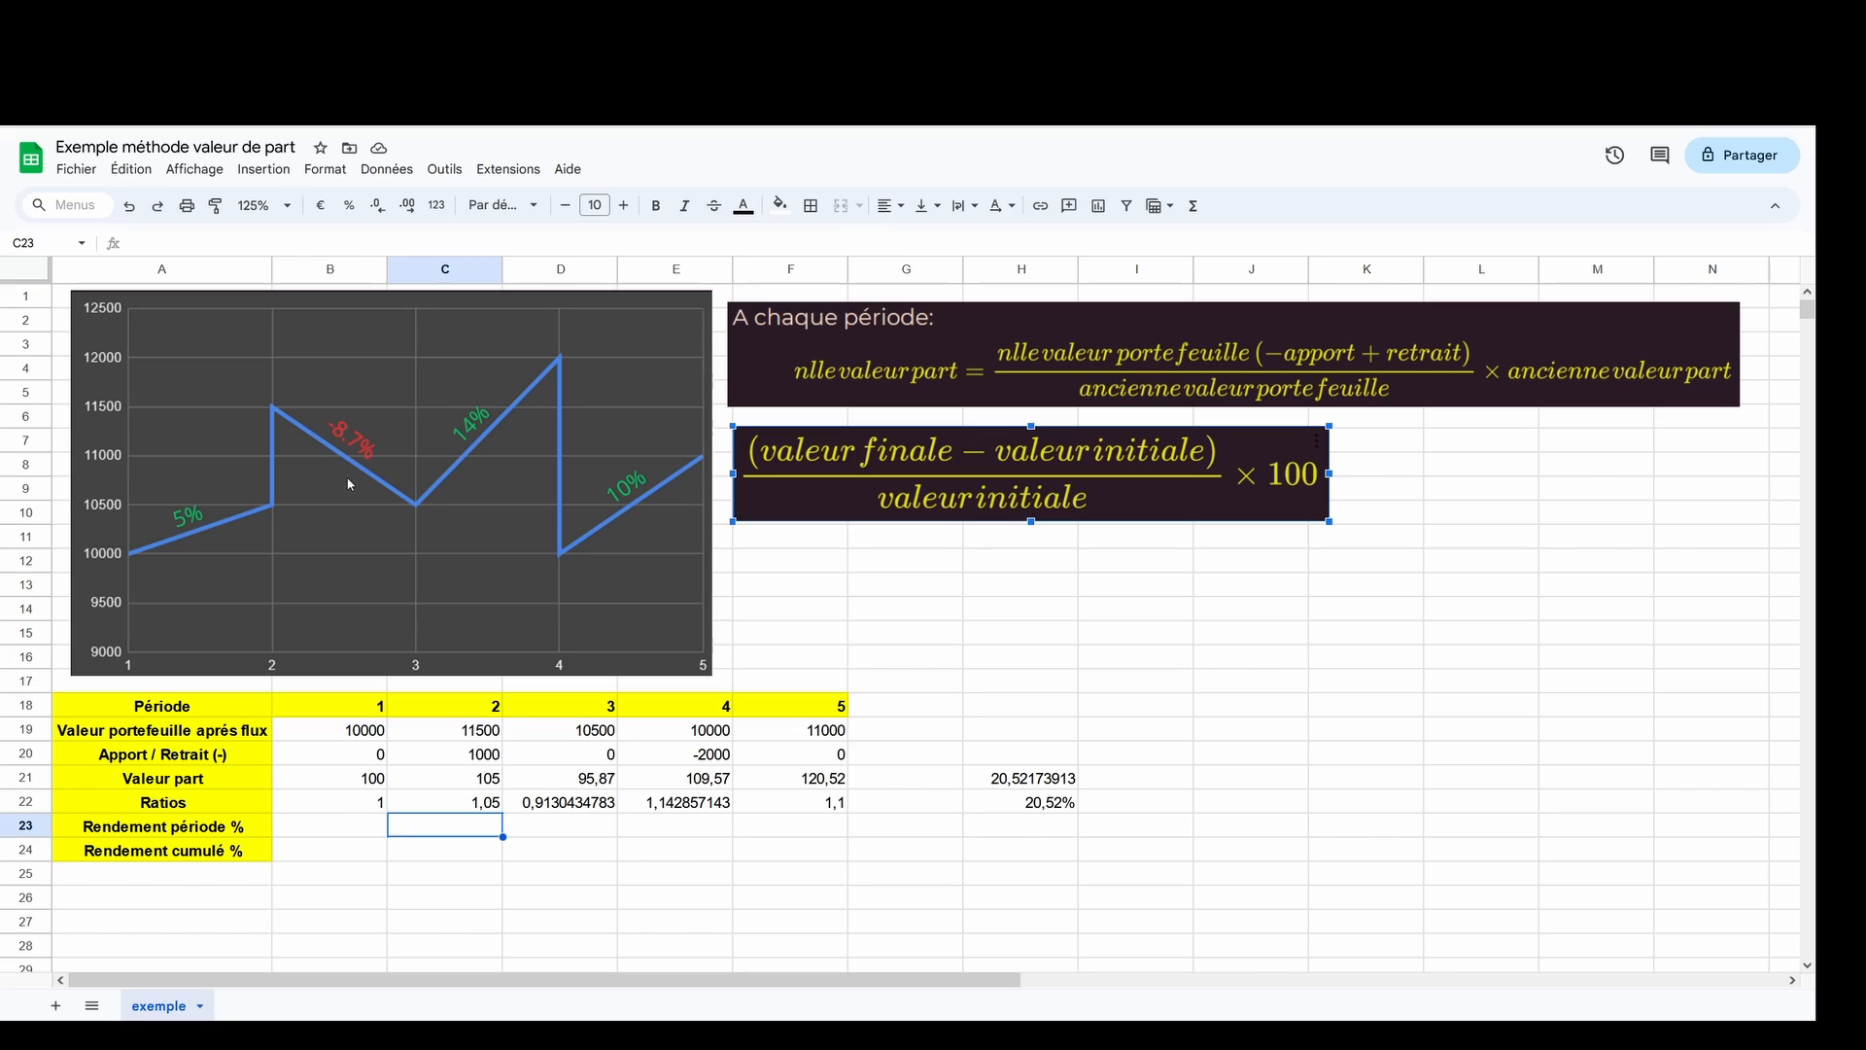
left_click(446, 826)
type("=")
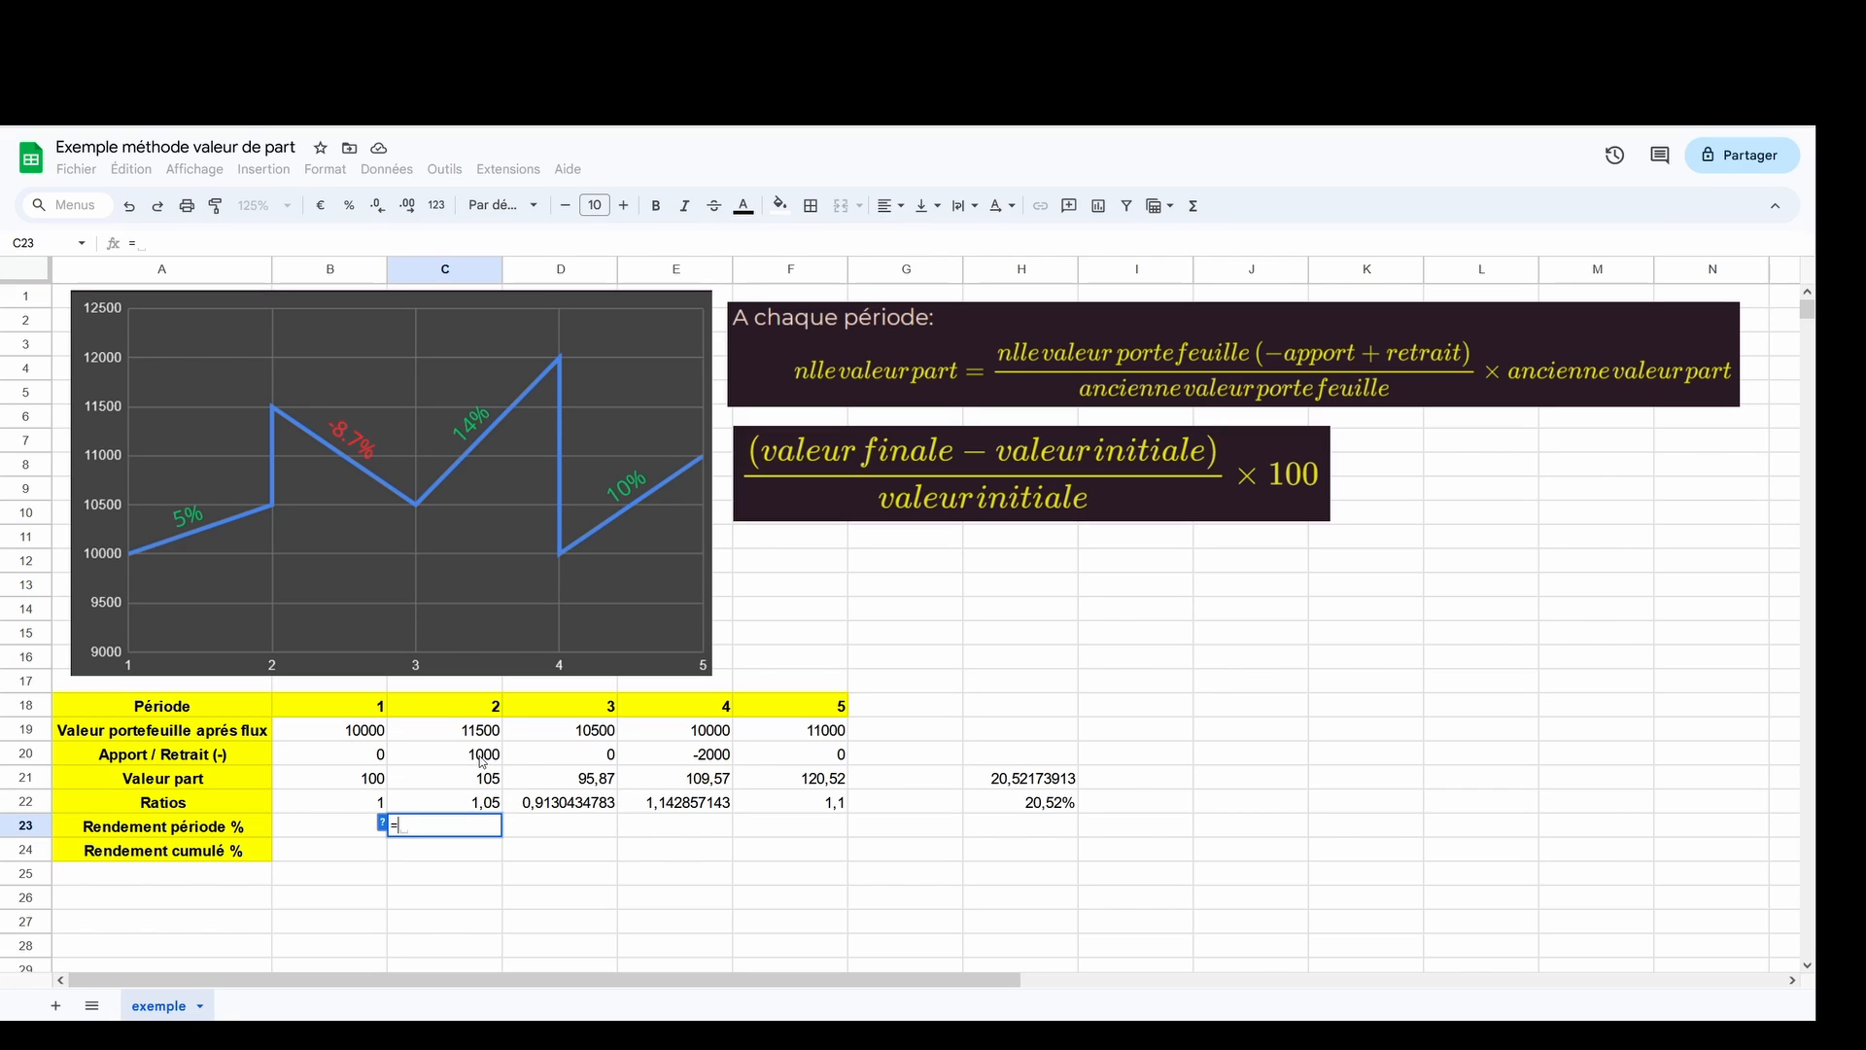
type("(")
left_click(457, 735)
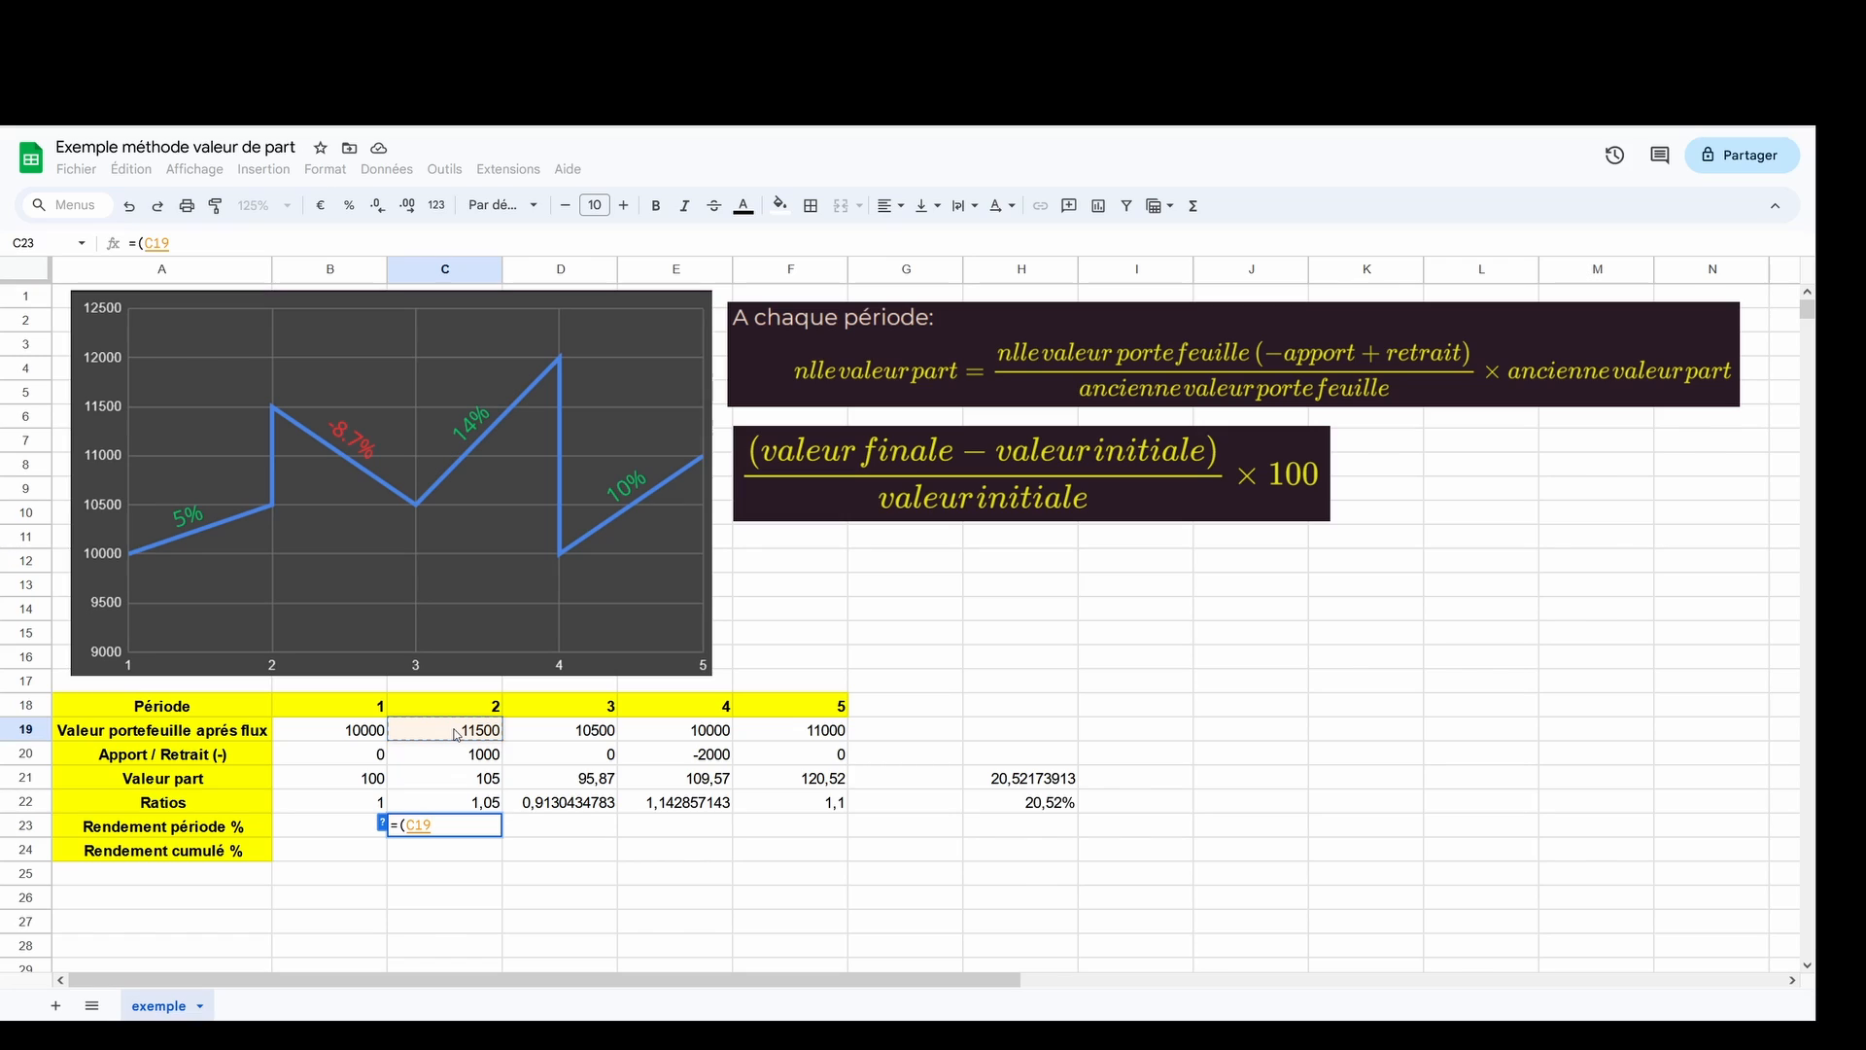
type("-")
left_click(456, 757)
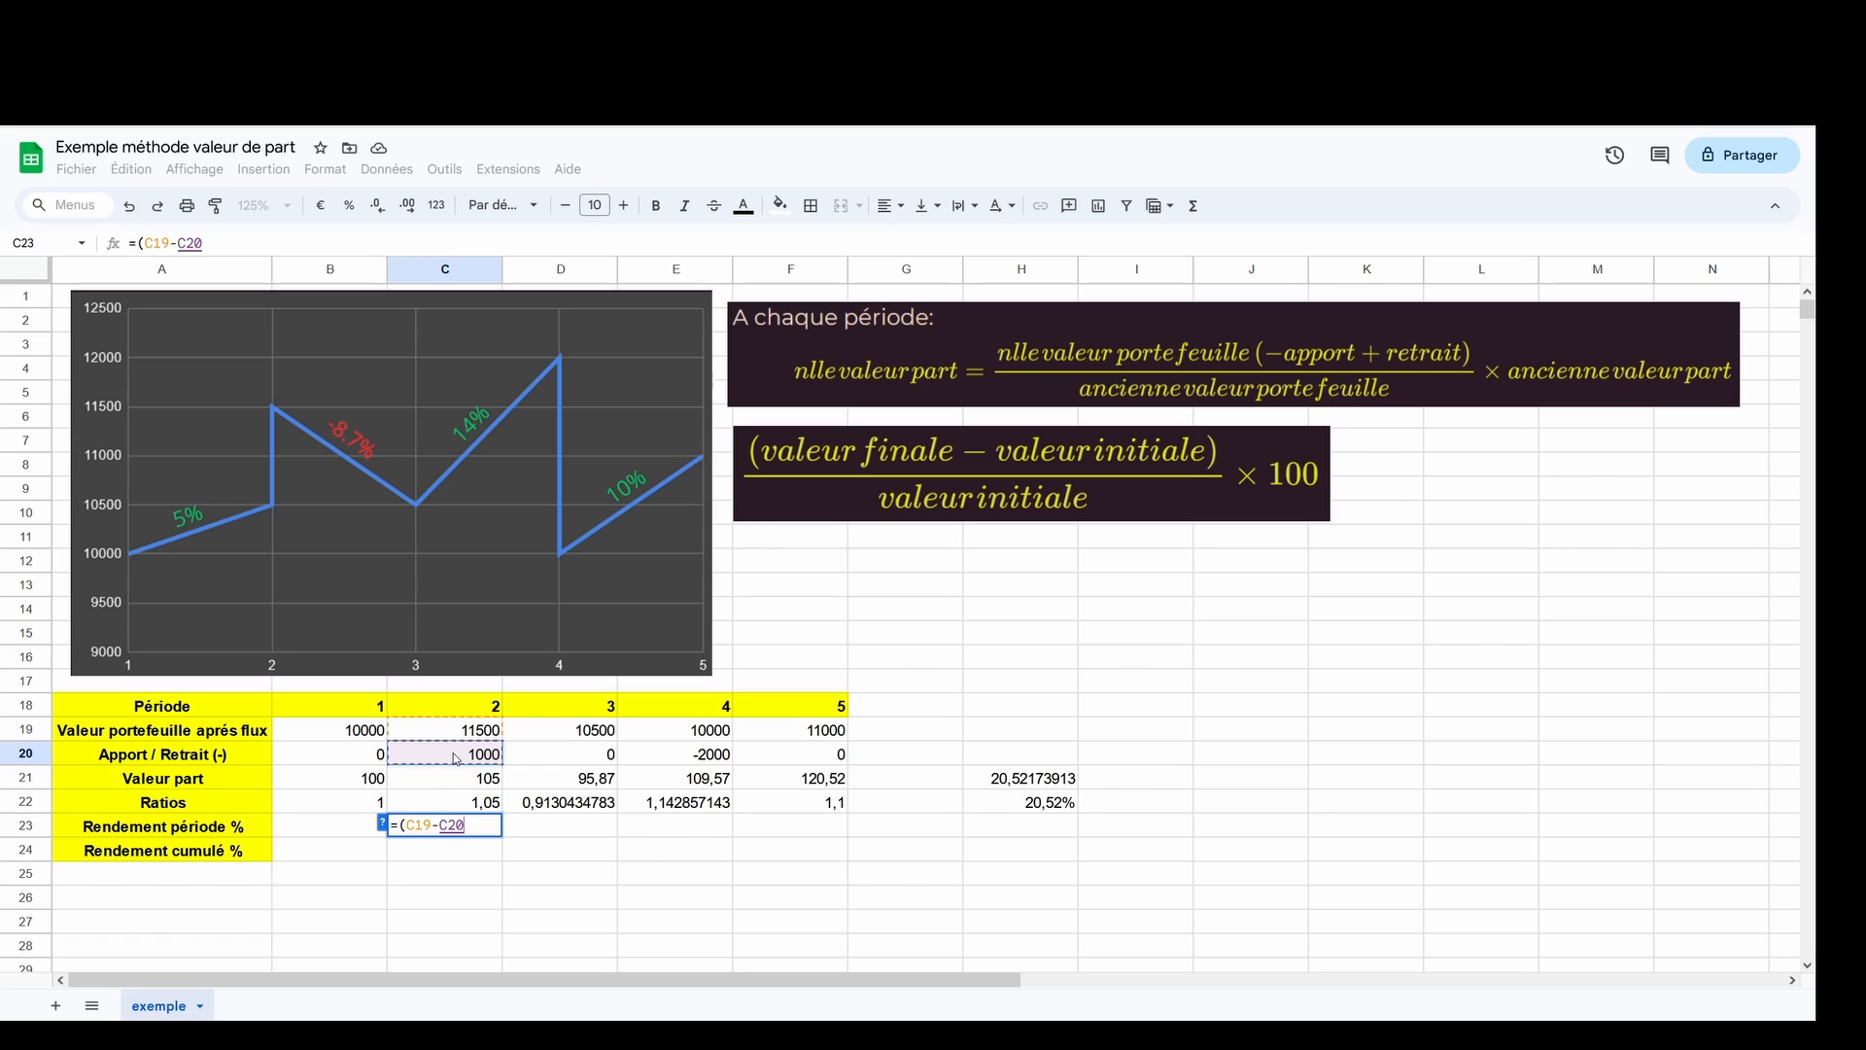
type(")")
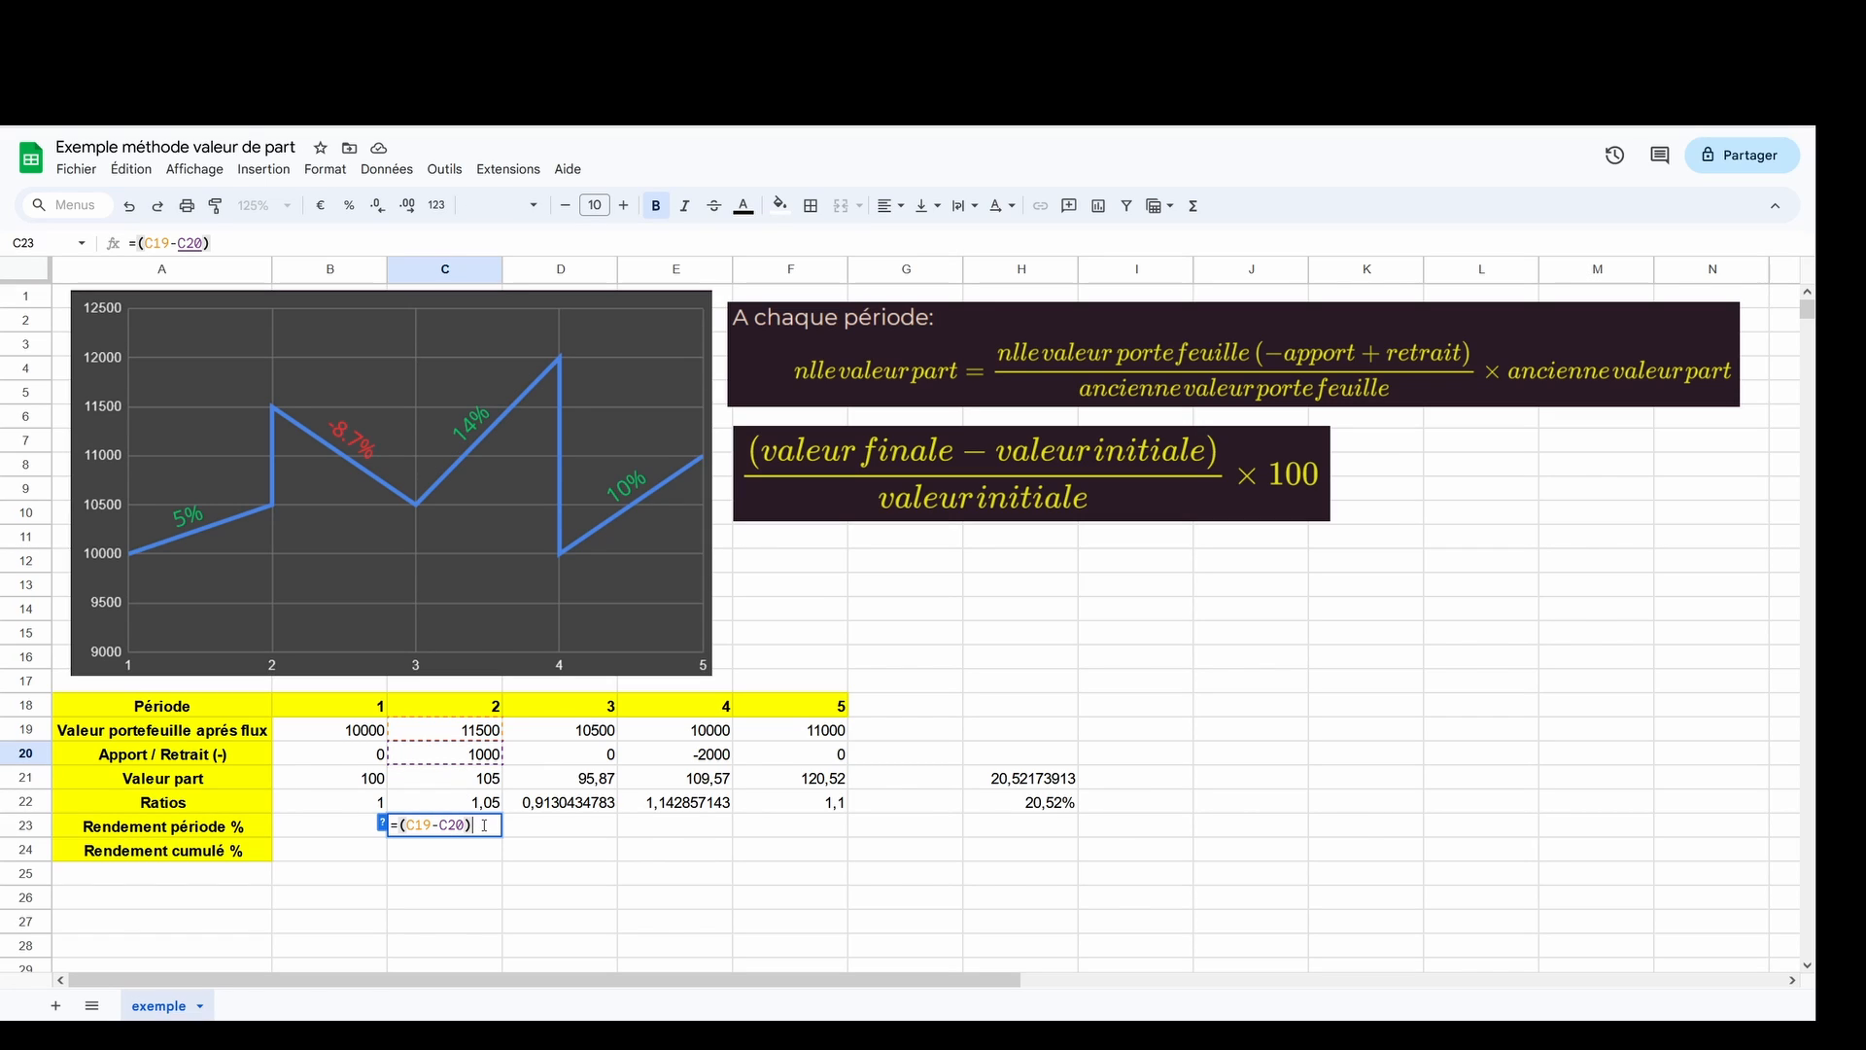
type("/")
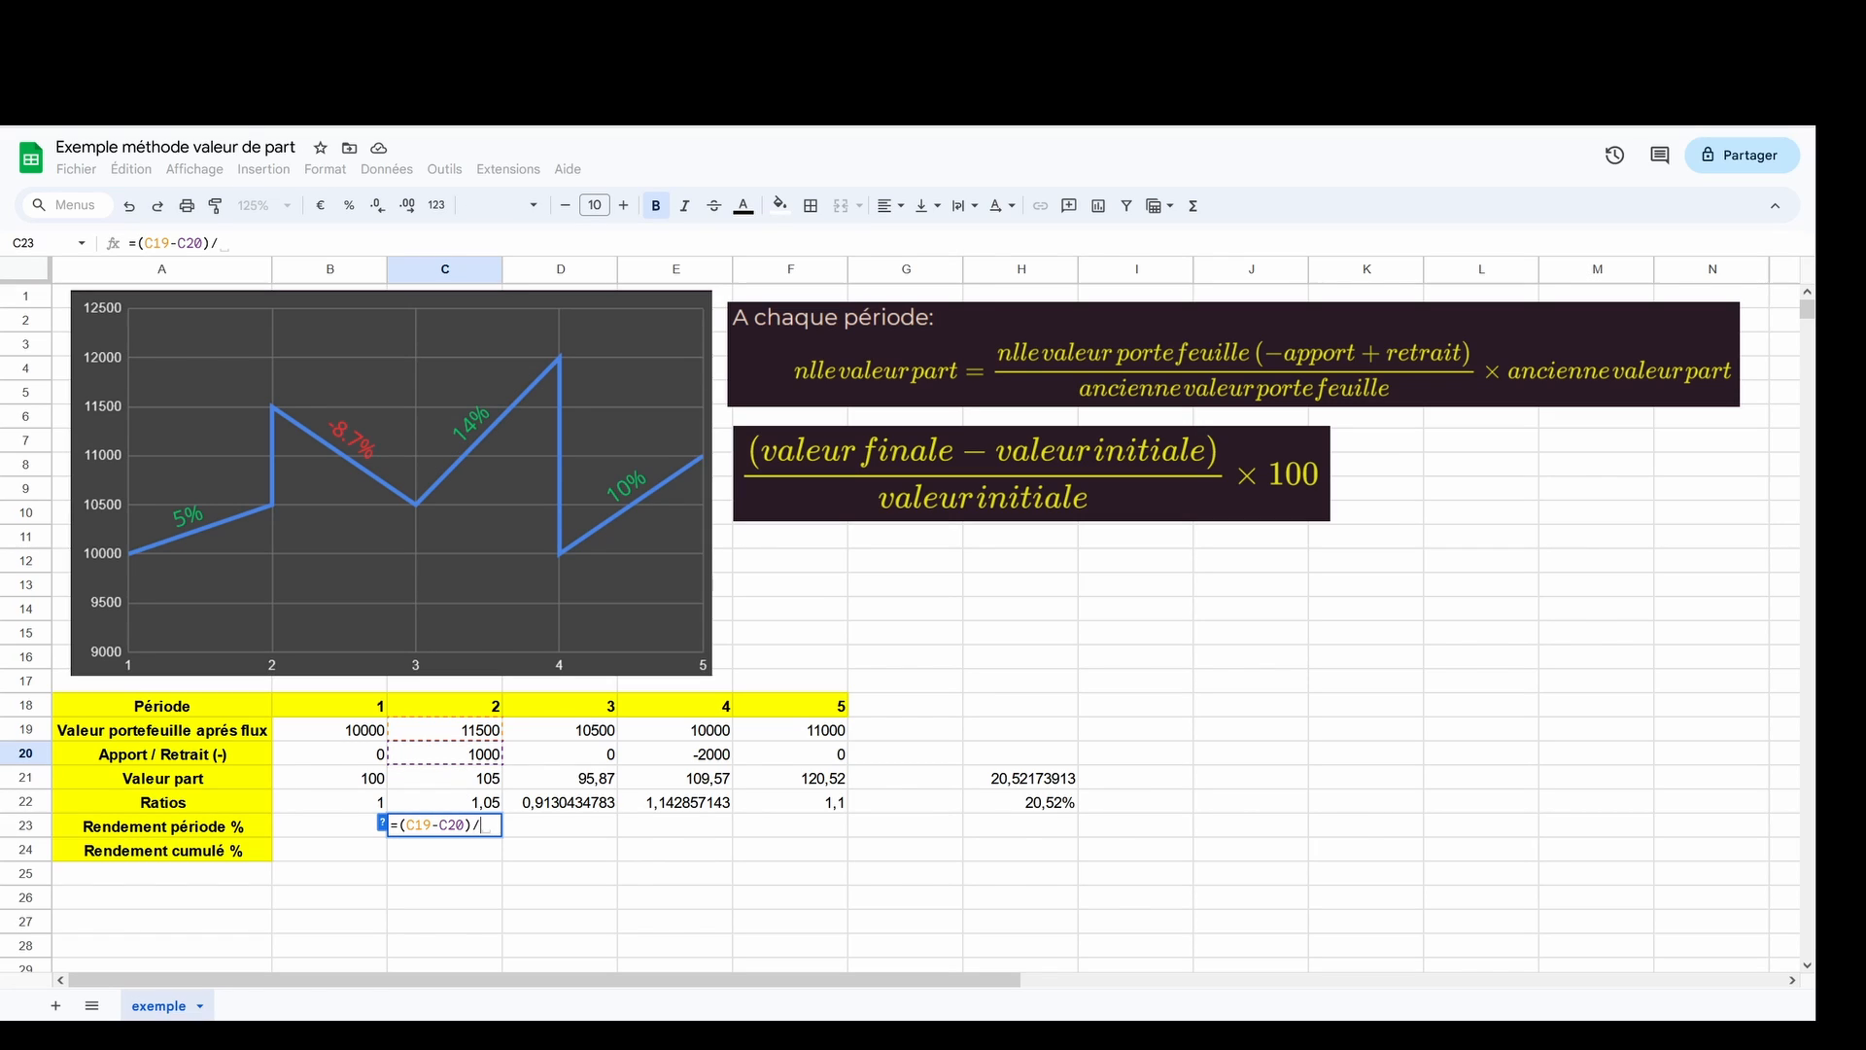
left_click(352, 731)
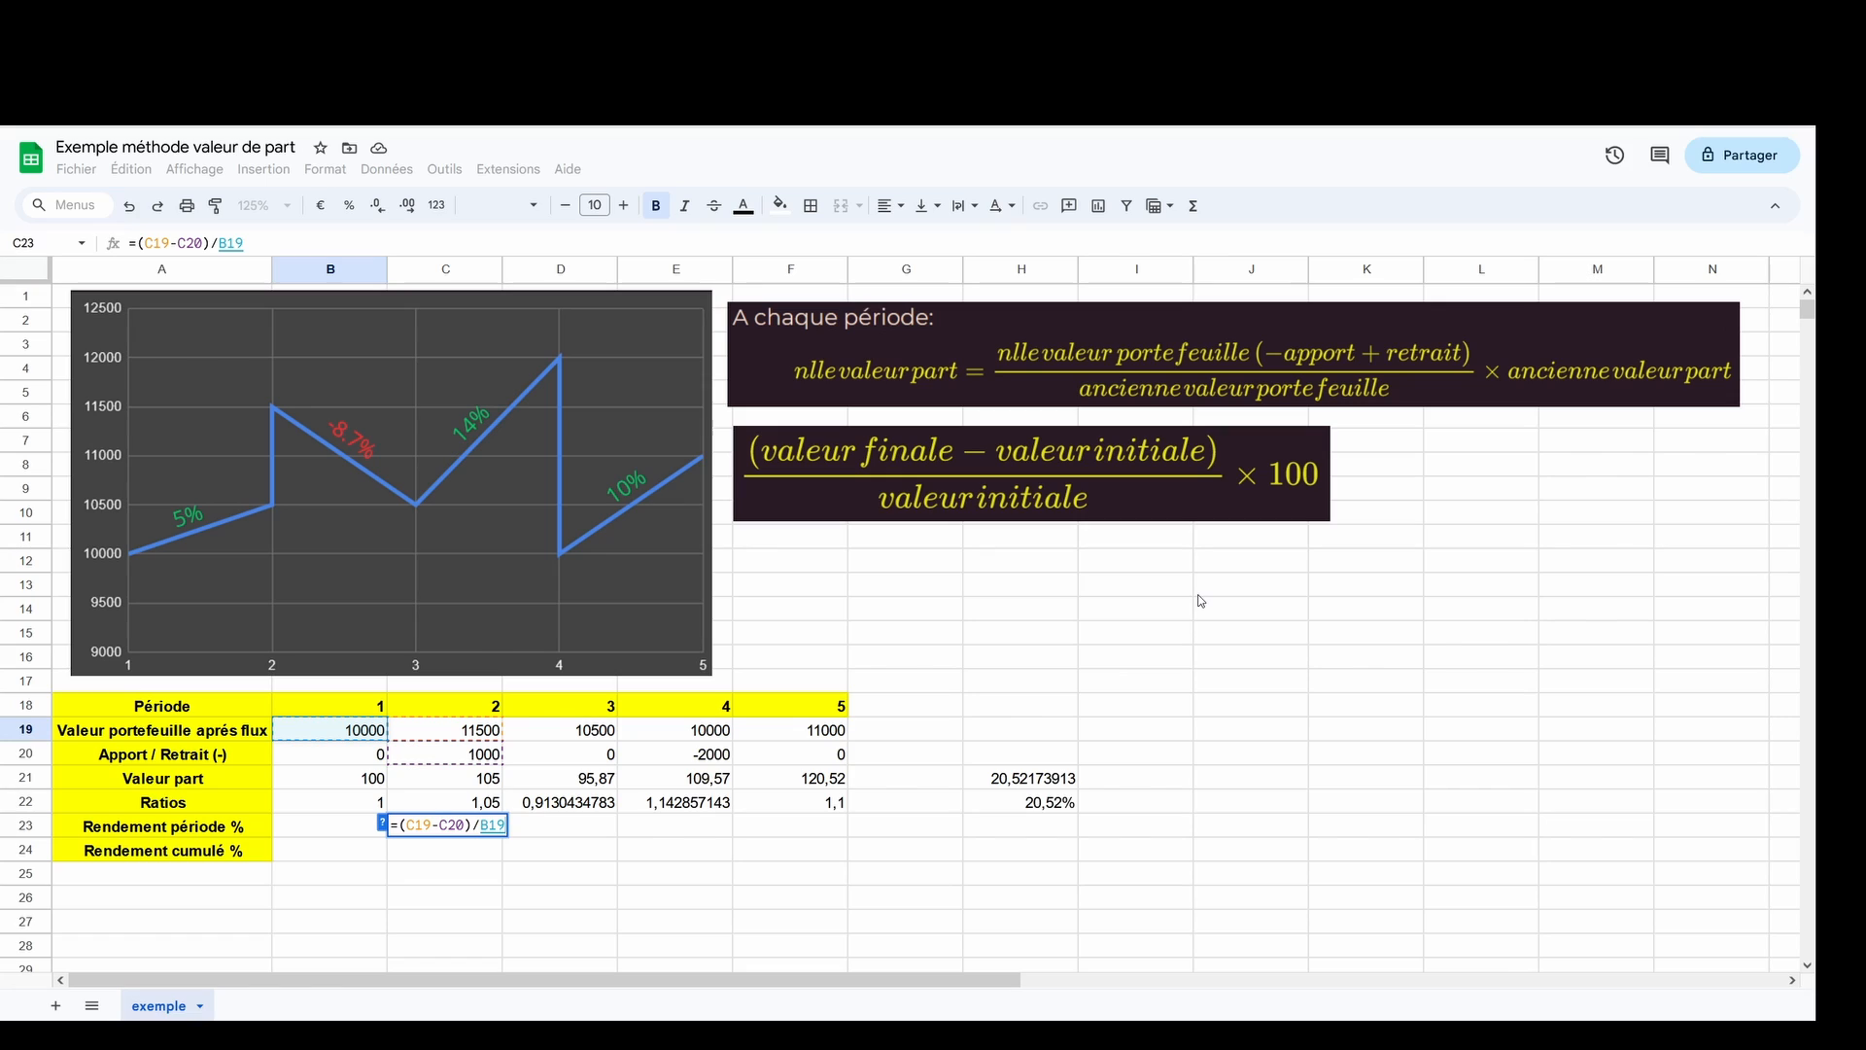
key("Return")
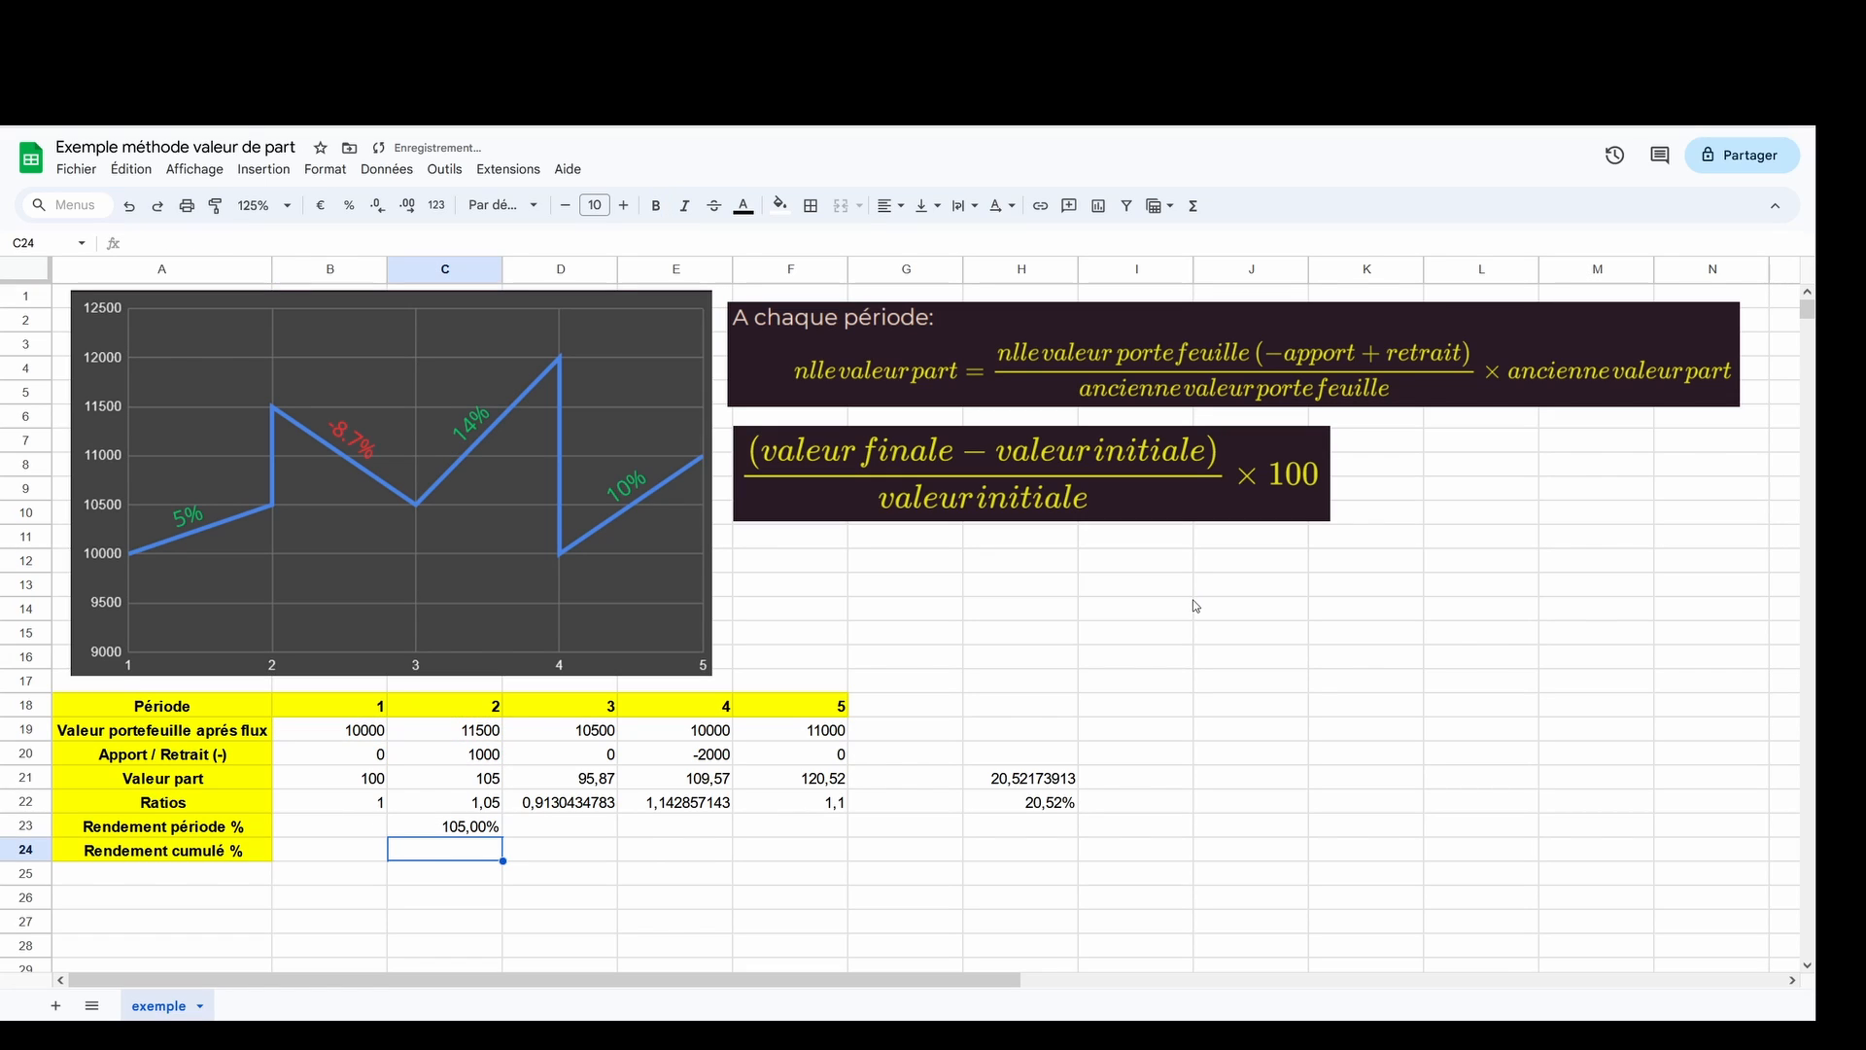
- Copy the plain formatting of empty cell J15 onto the range B23:F25
left_click(486, 826)
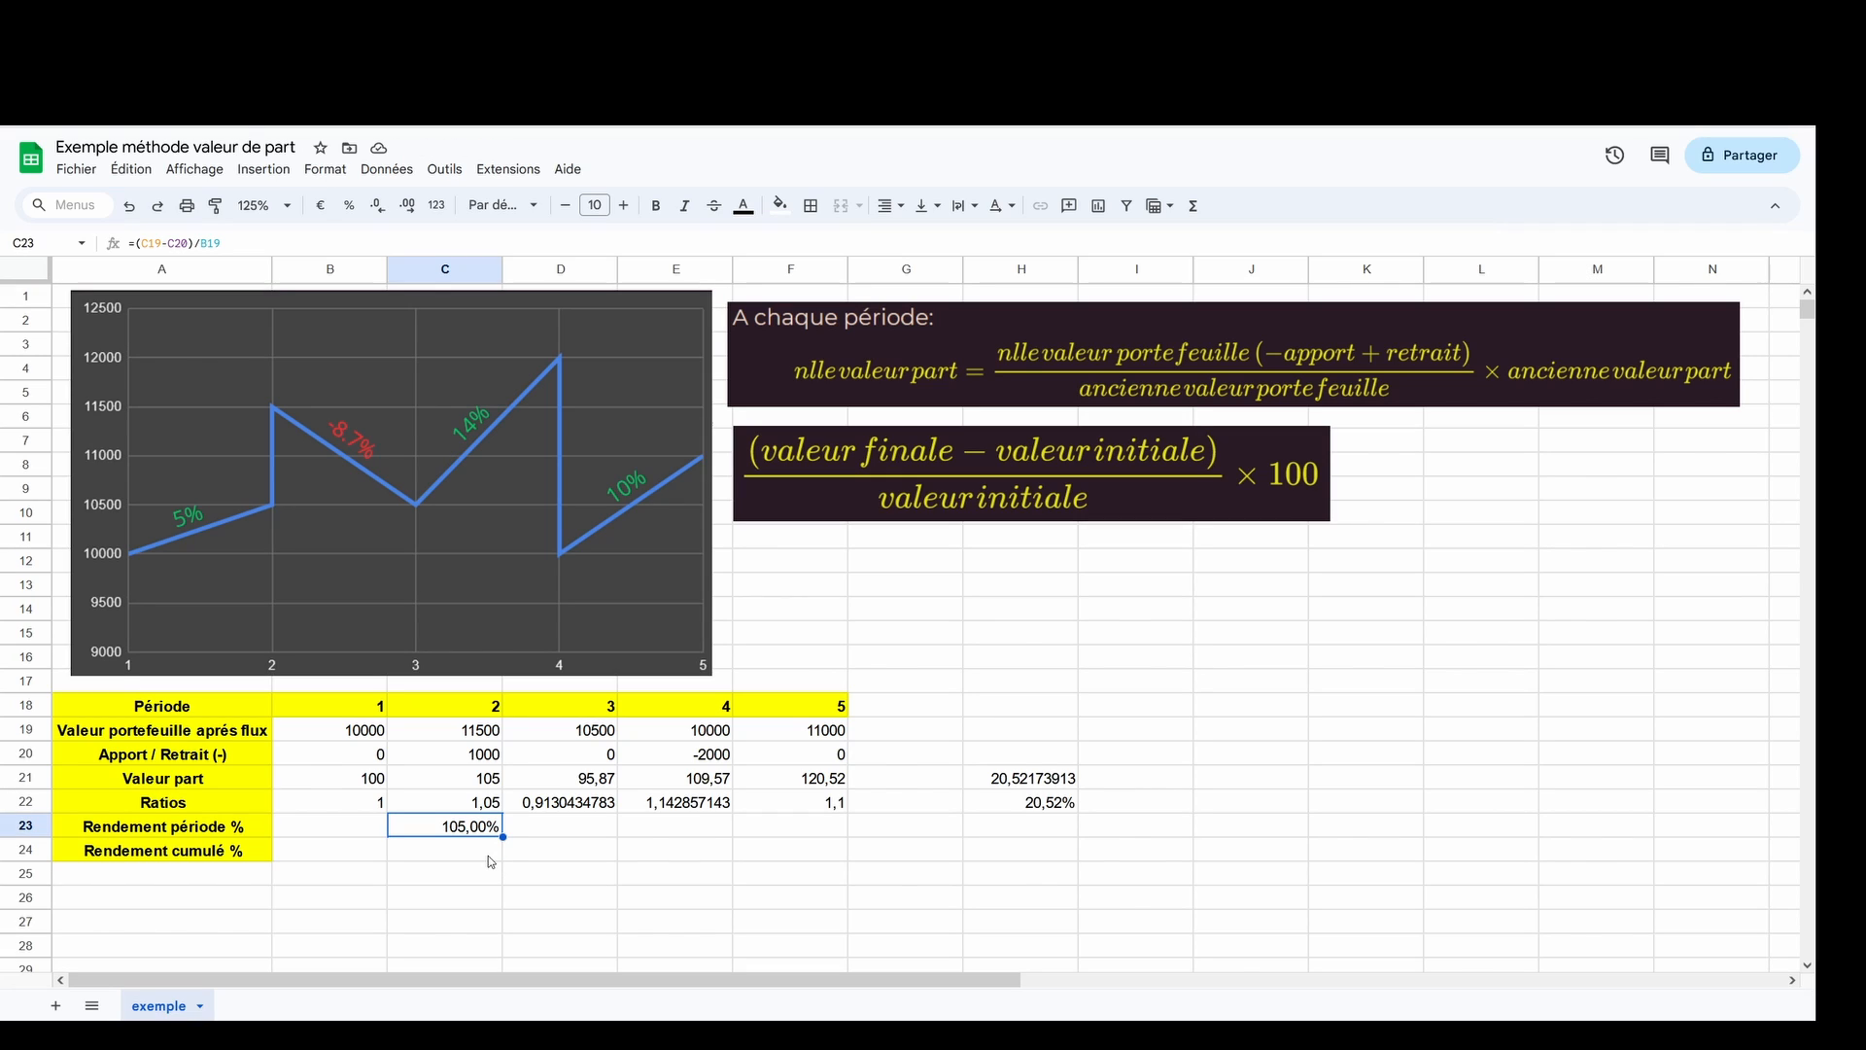
left_click(1198, 625)
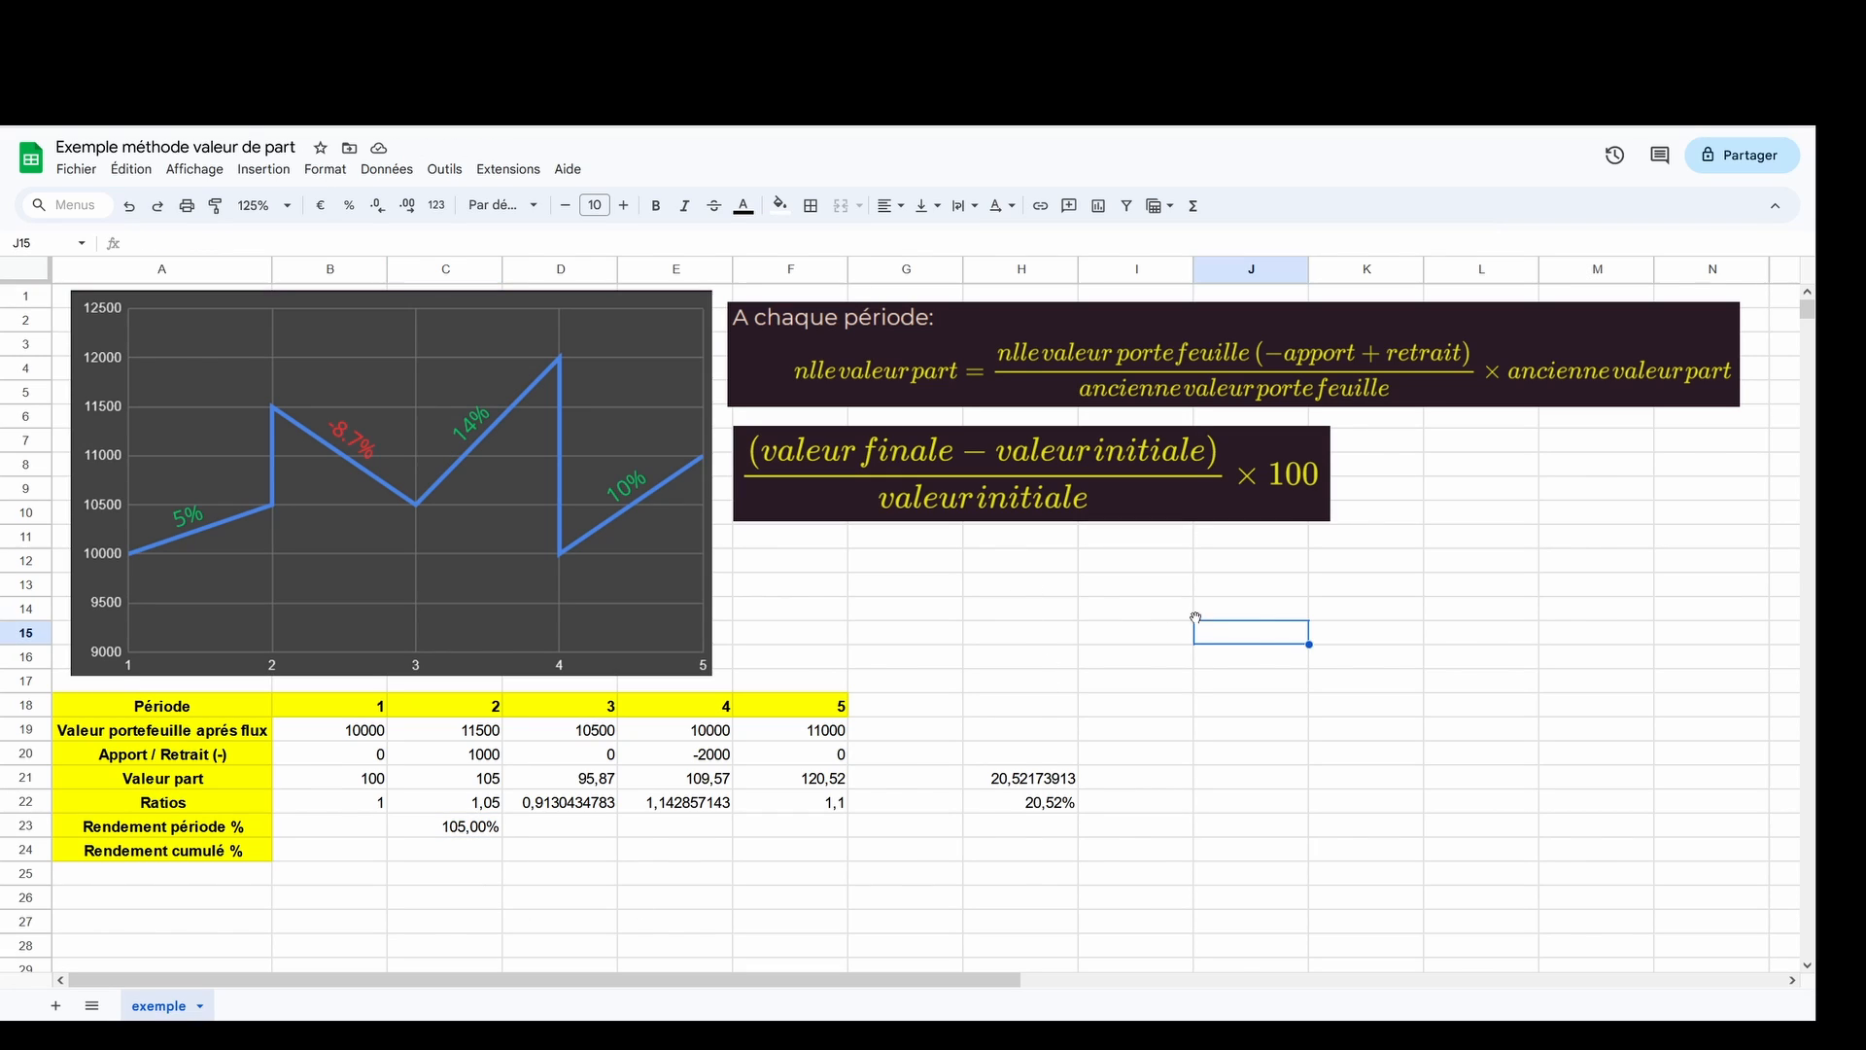
left_click(216, 205)
left_click_drag(329, 819, 819, 866)
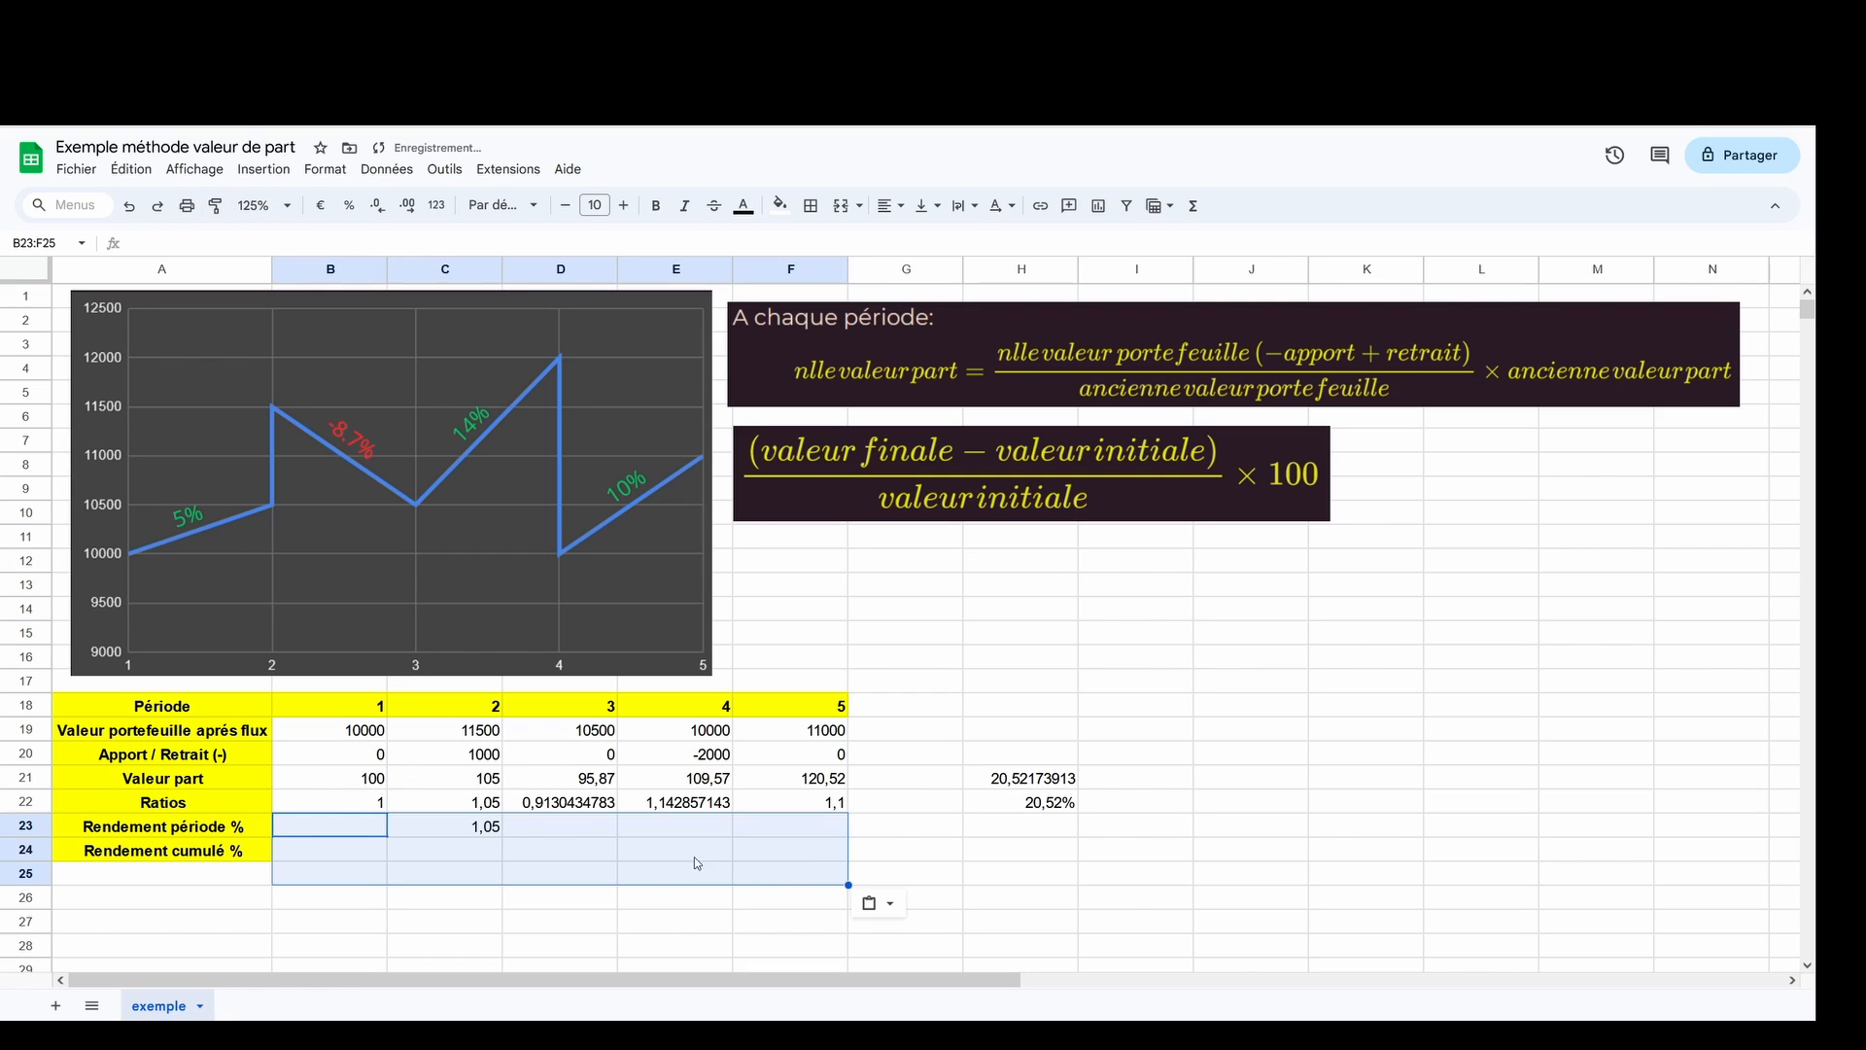
- Extend the period return formula in C23 to =(C19-C20)/B19-1
left_click(466, 834)
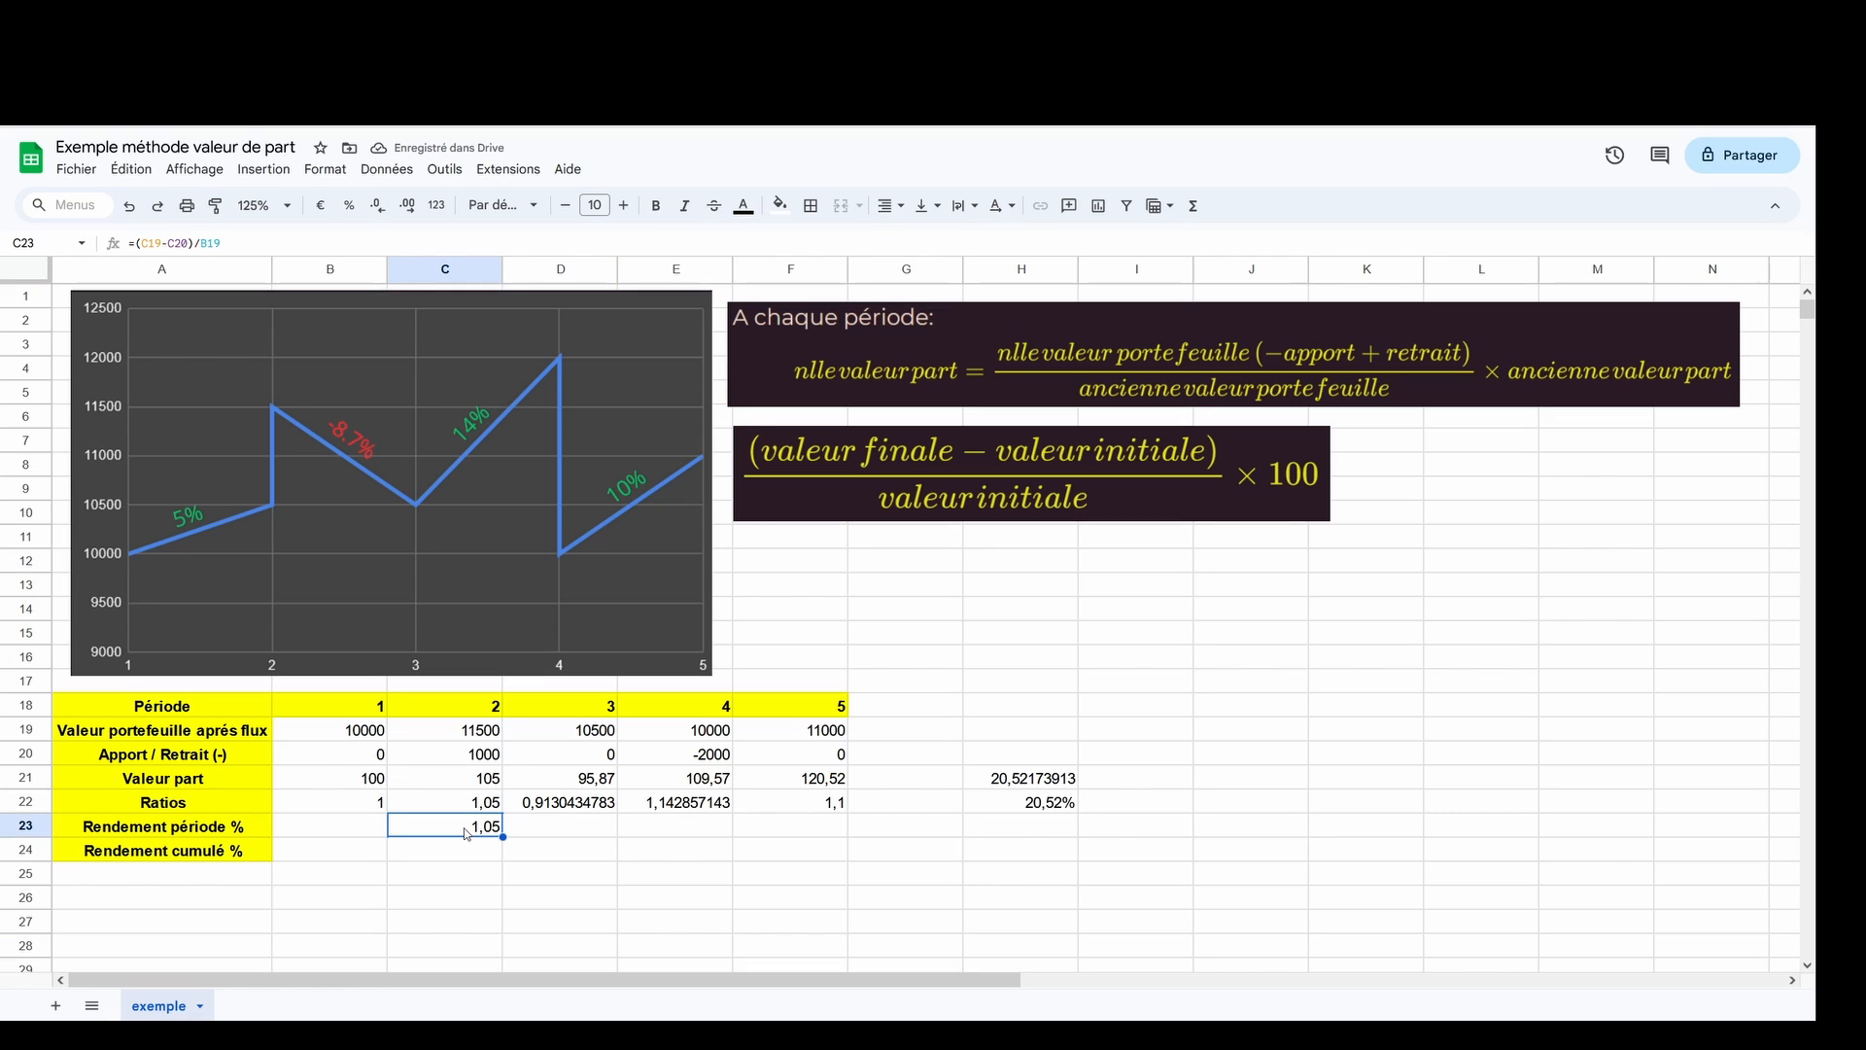
left_click(228, 240)
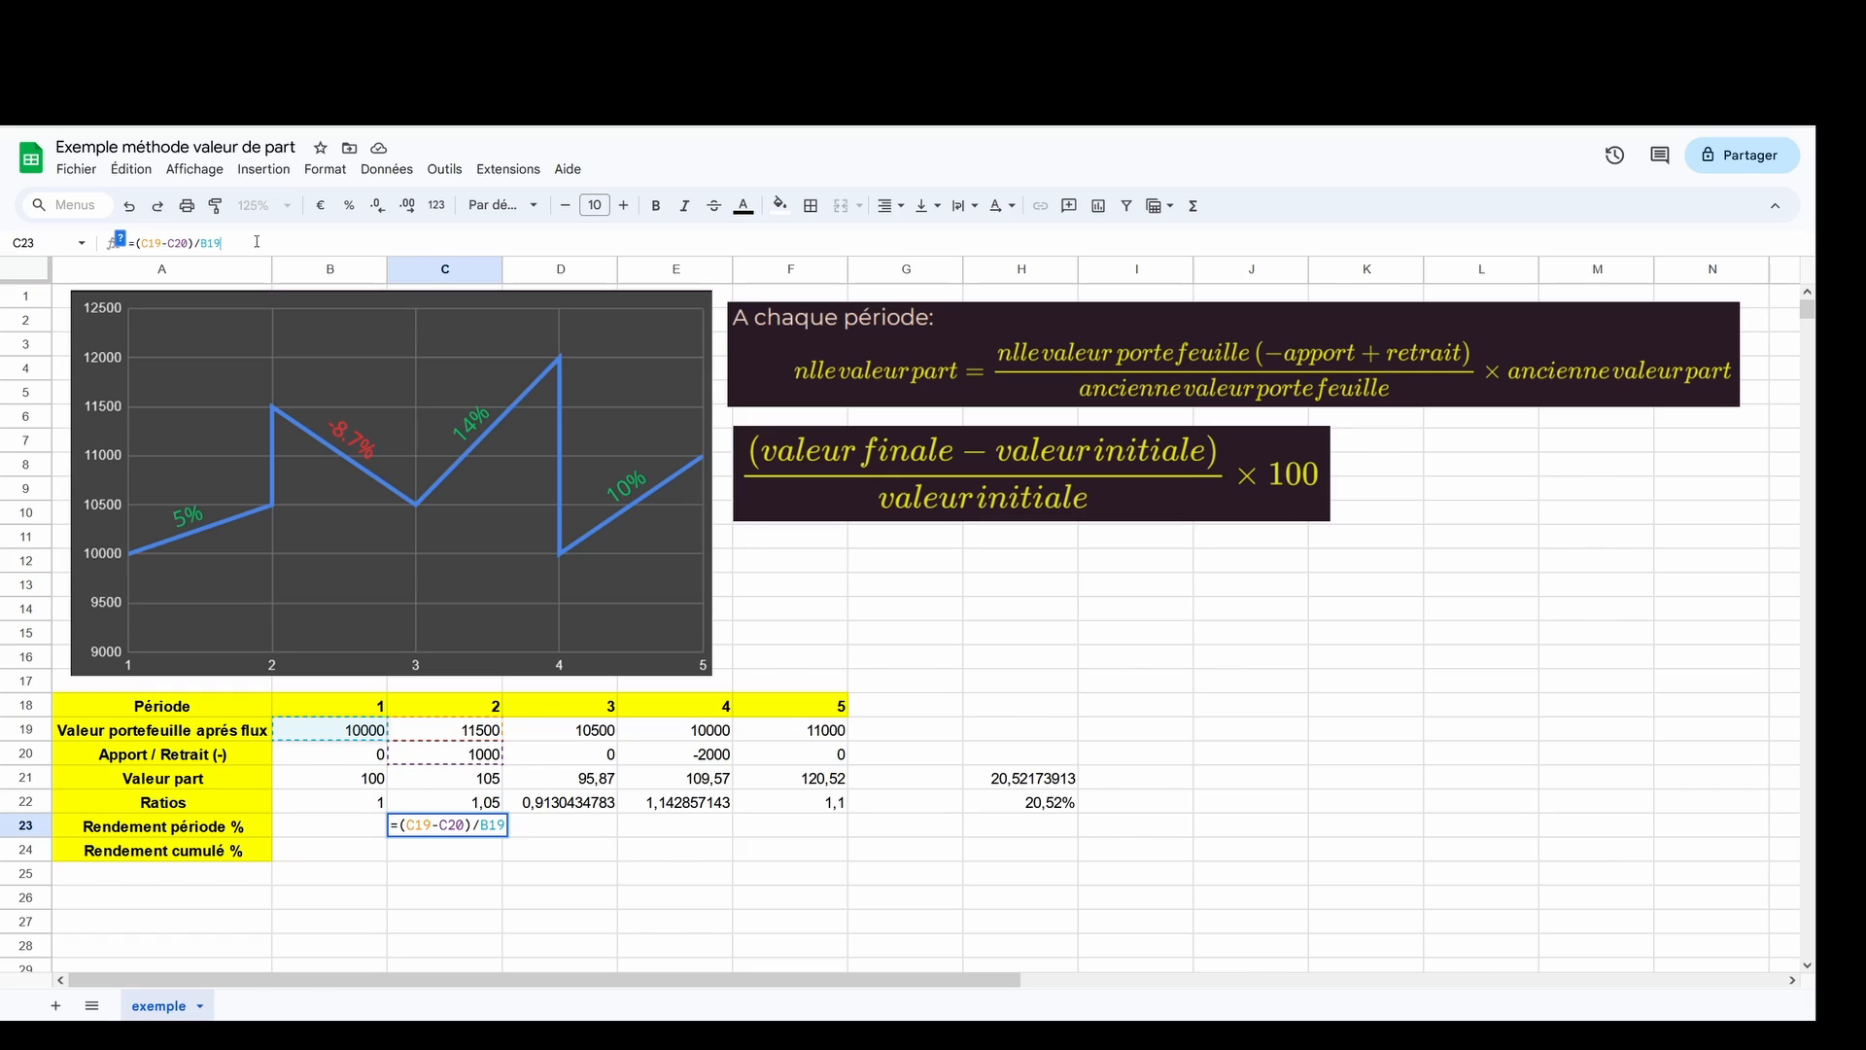
type("-1")
key("Return")
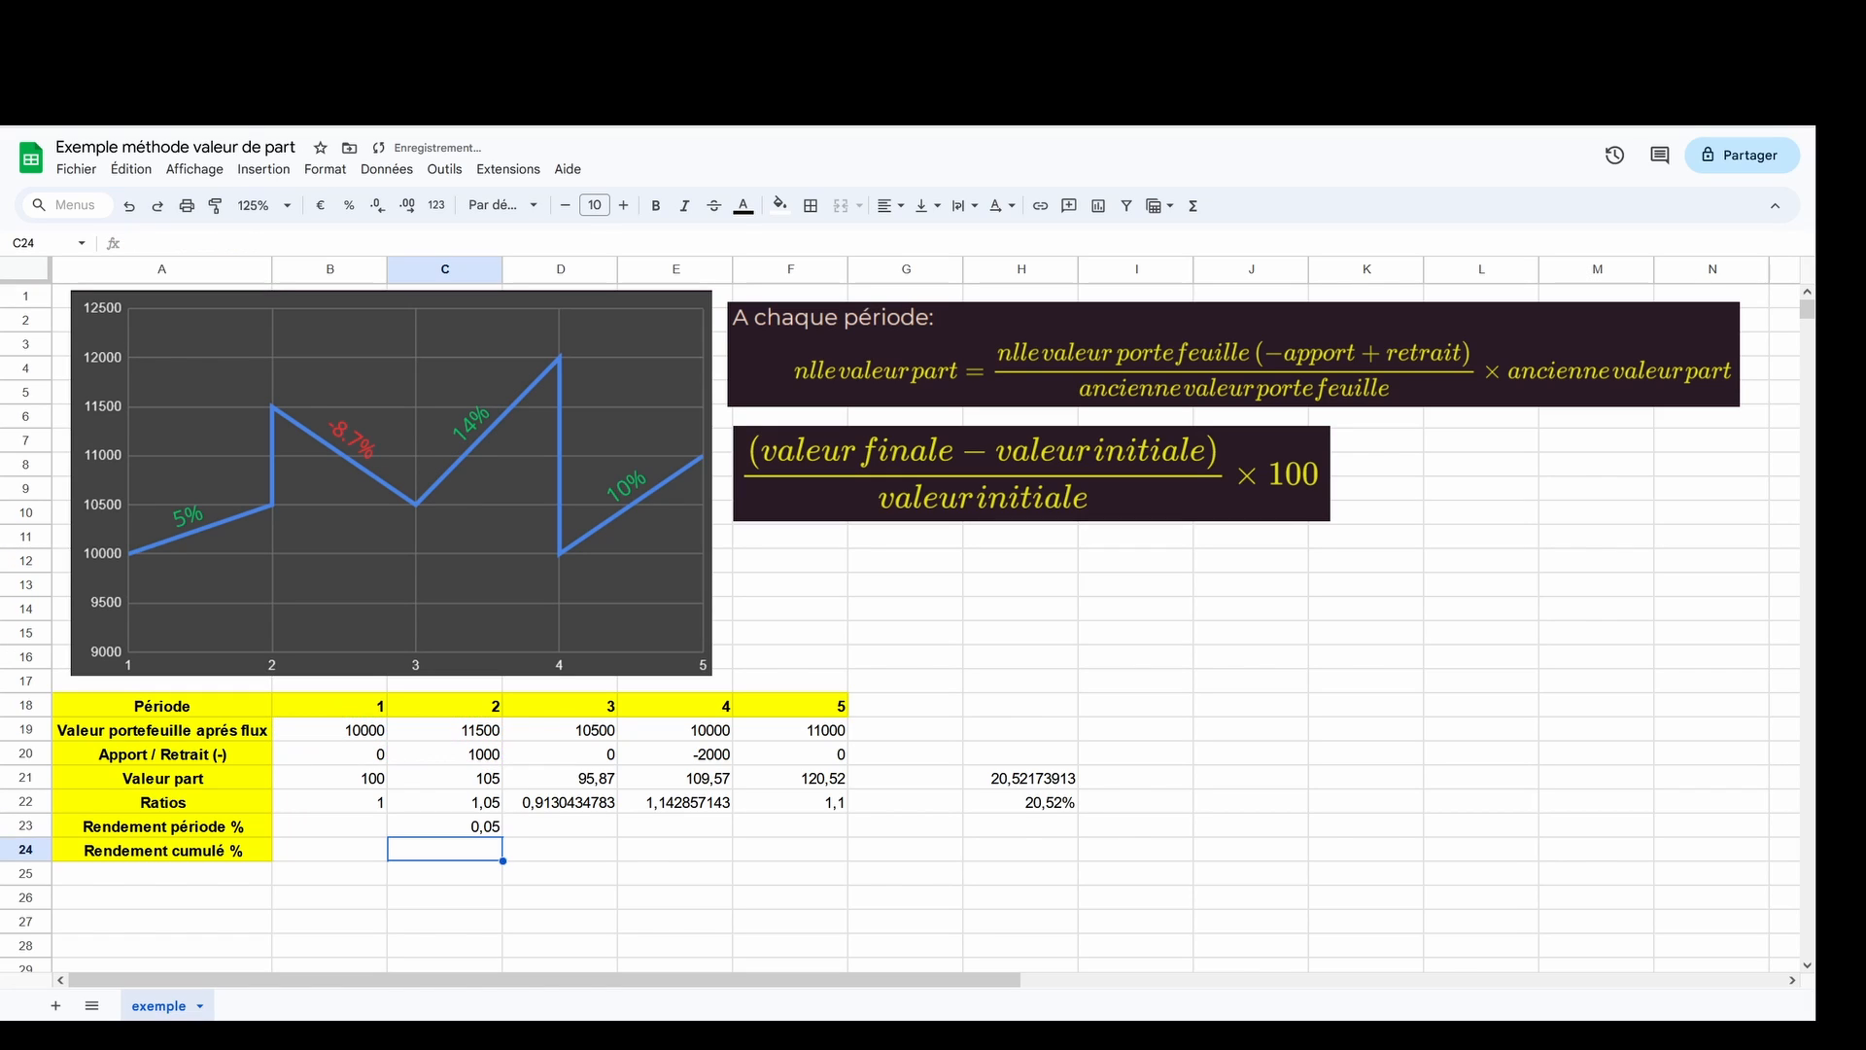
- Format C23 as a percentage and copy its formula across the Rendement période % row through F23
left_click(451, 827)
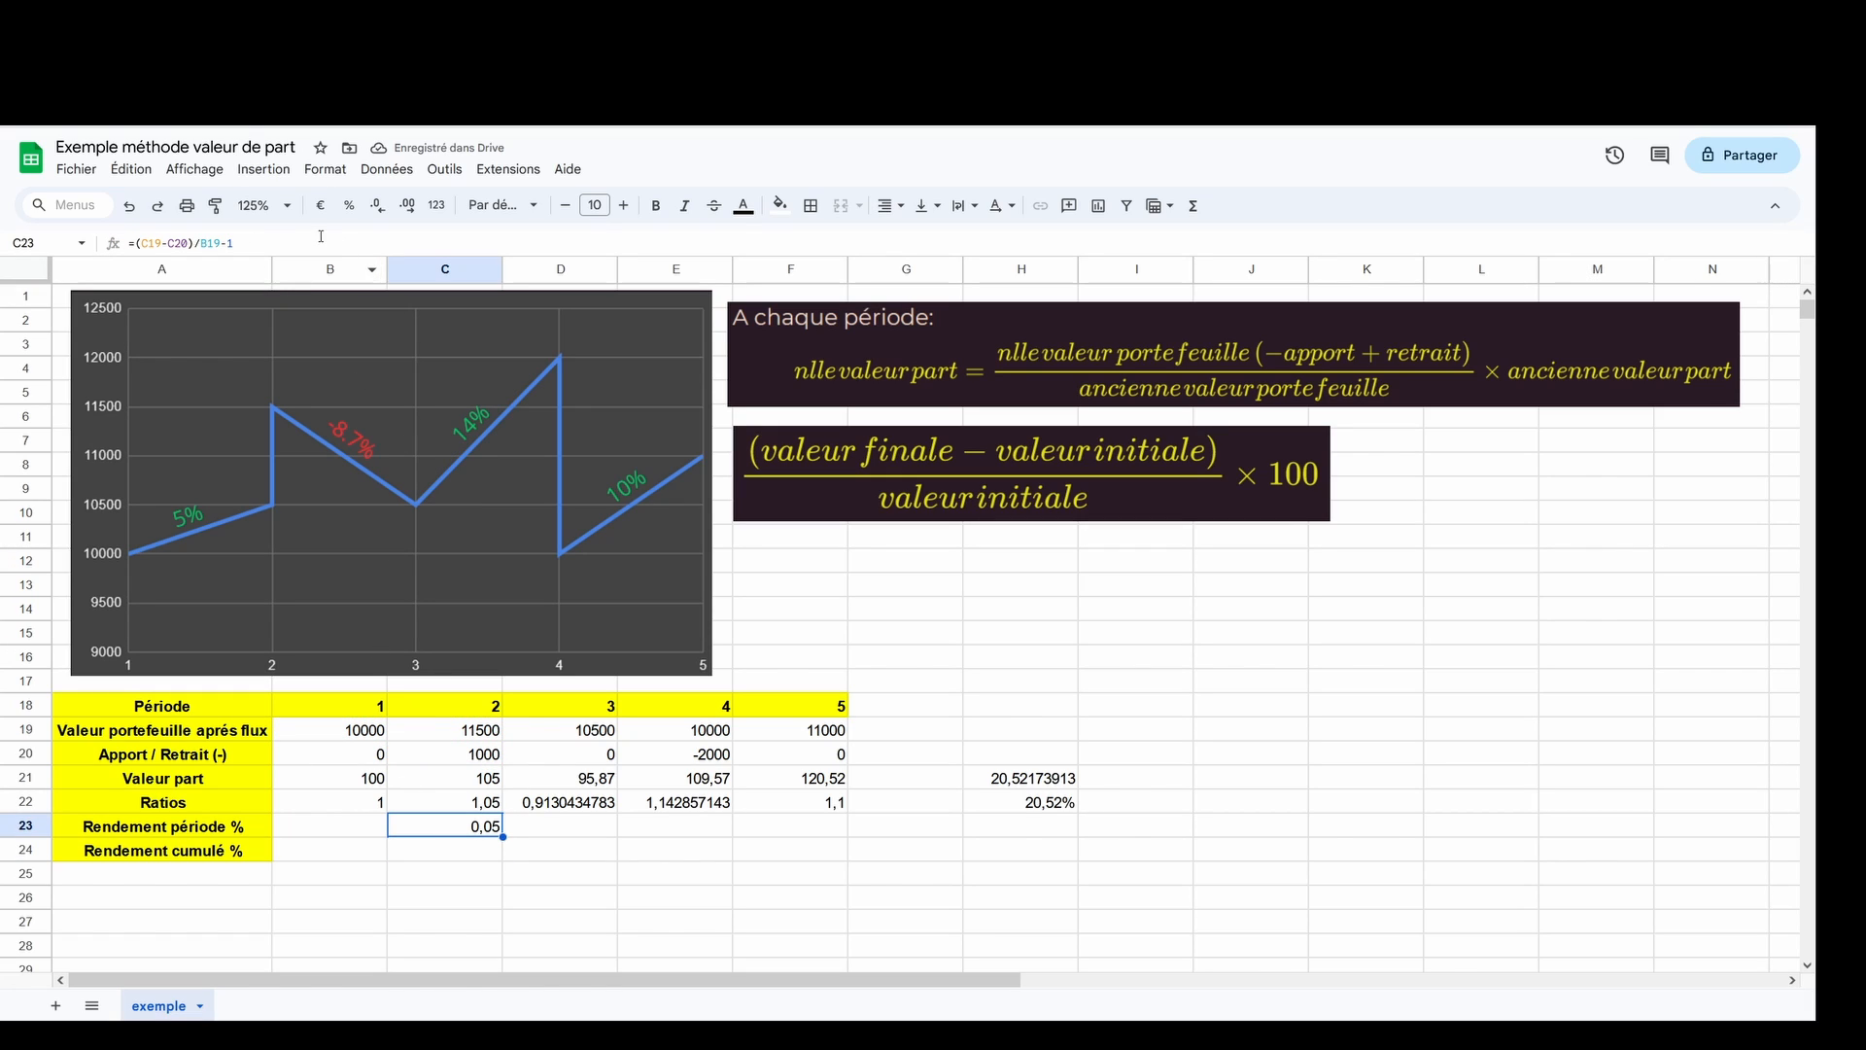
left_click(349, 205)
left_click_drag(504, 836, 789, 832)
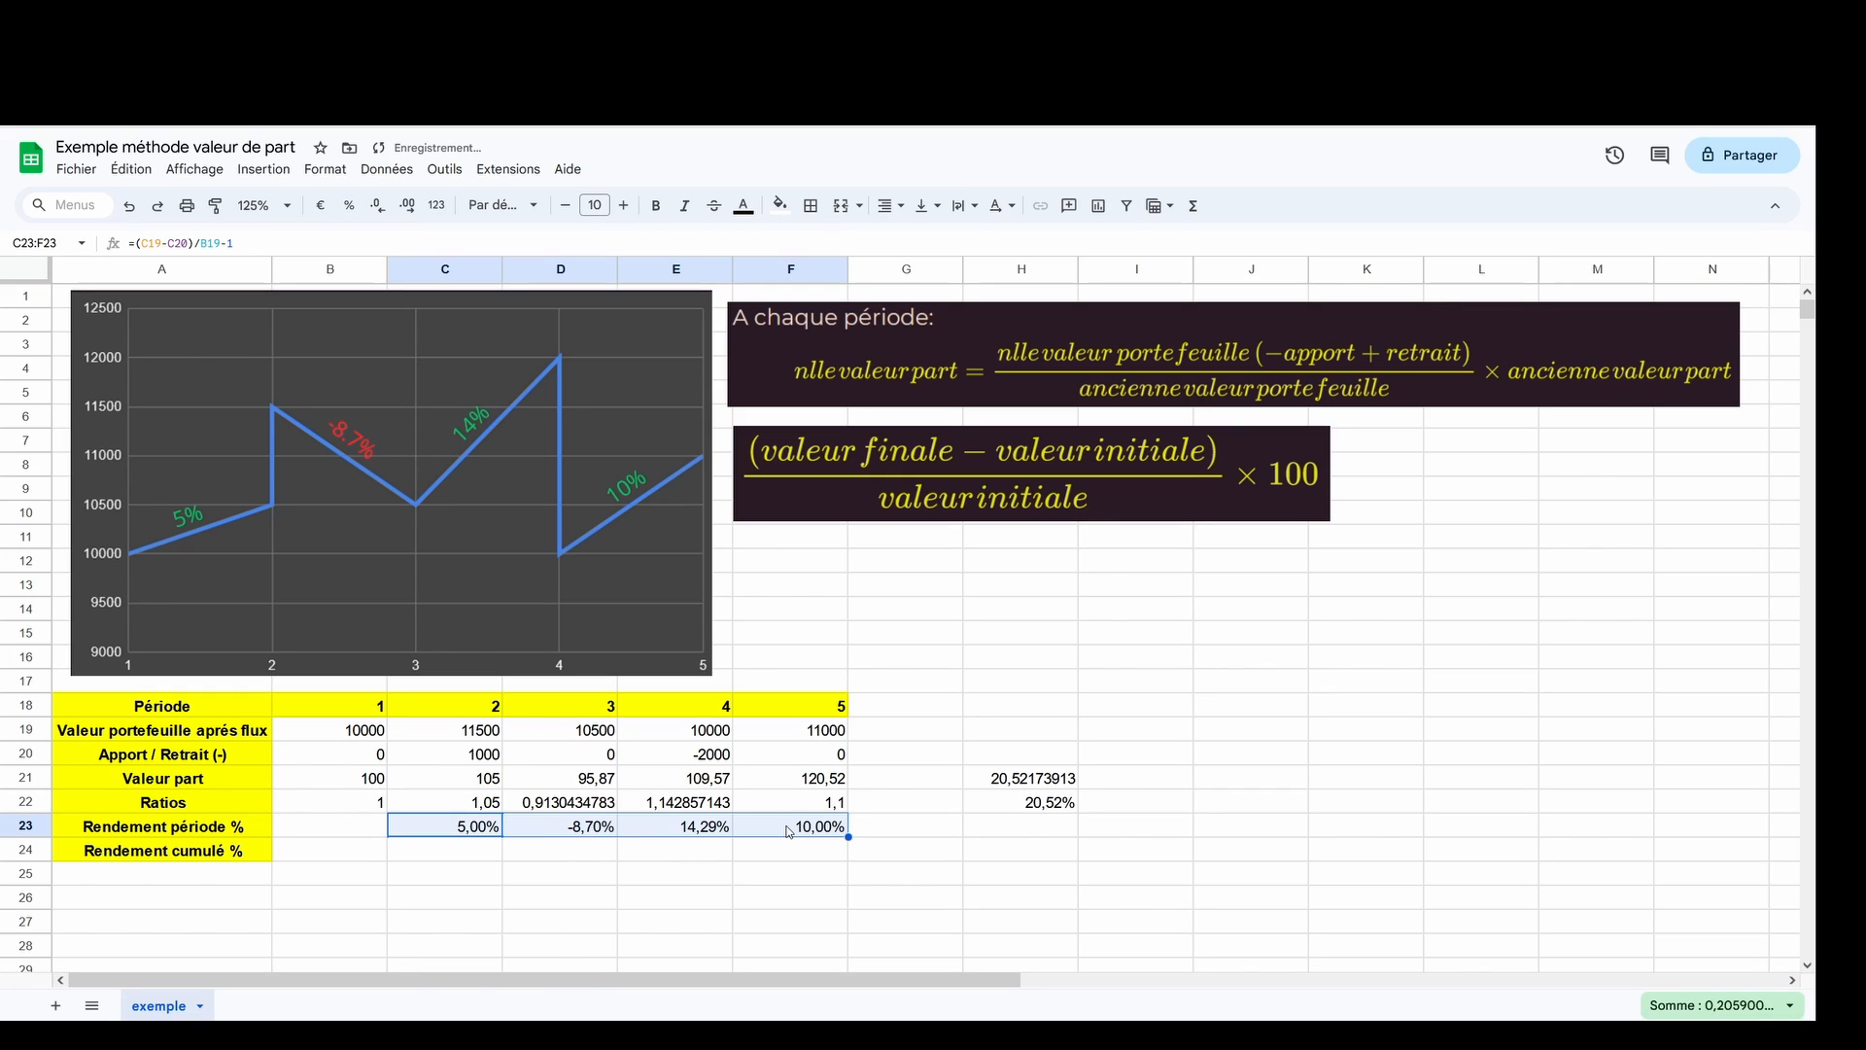
left_click(762, 896)
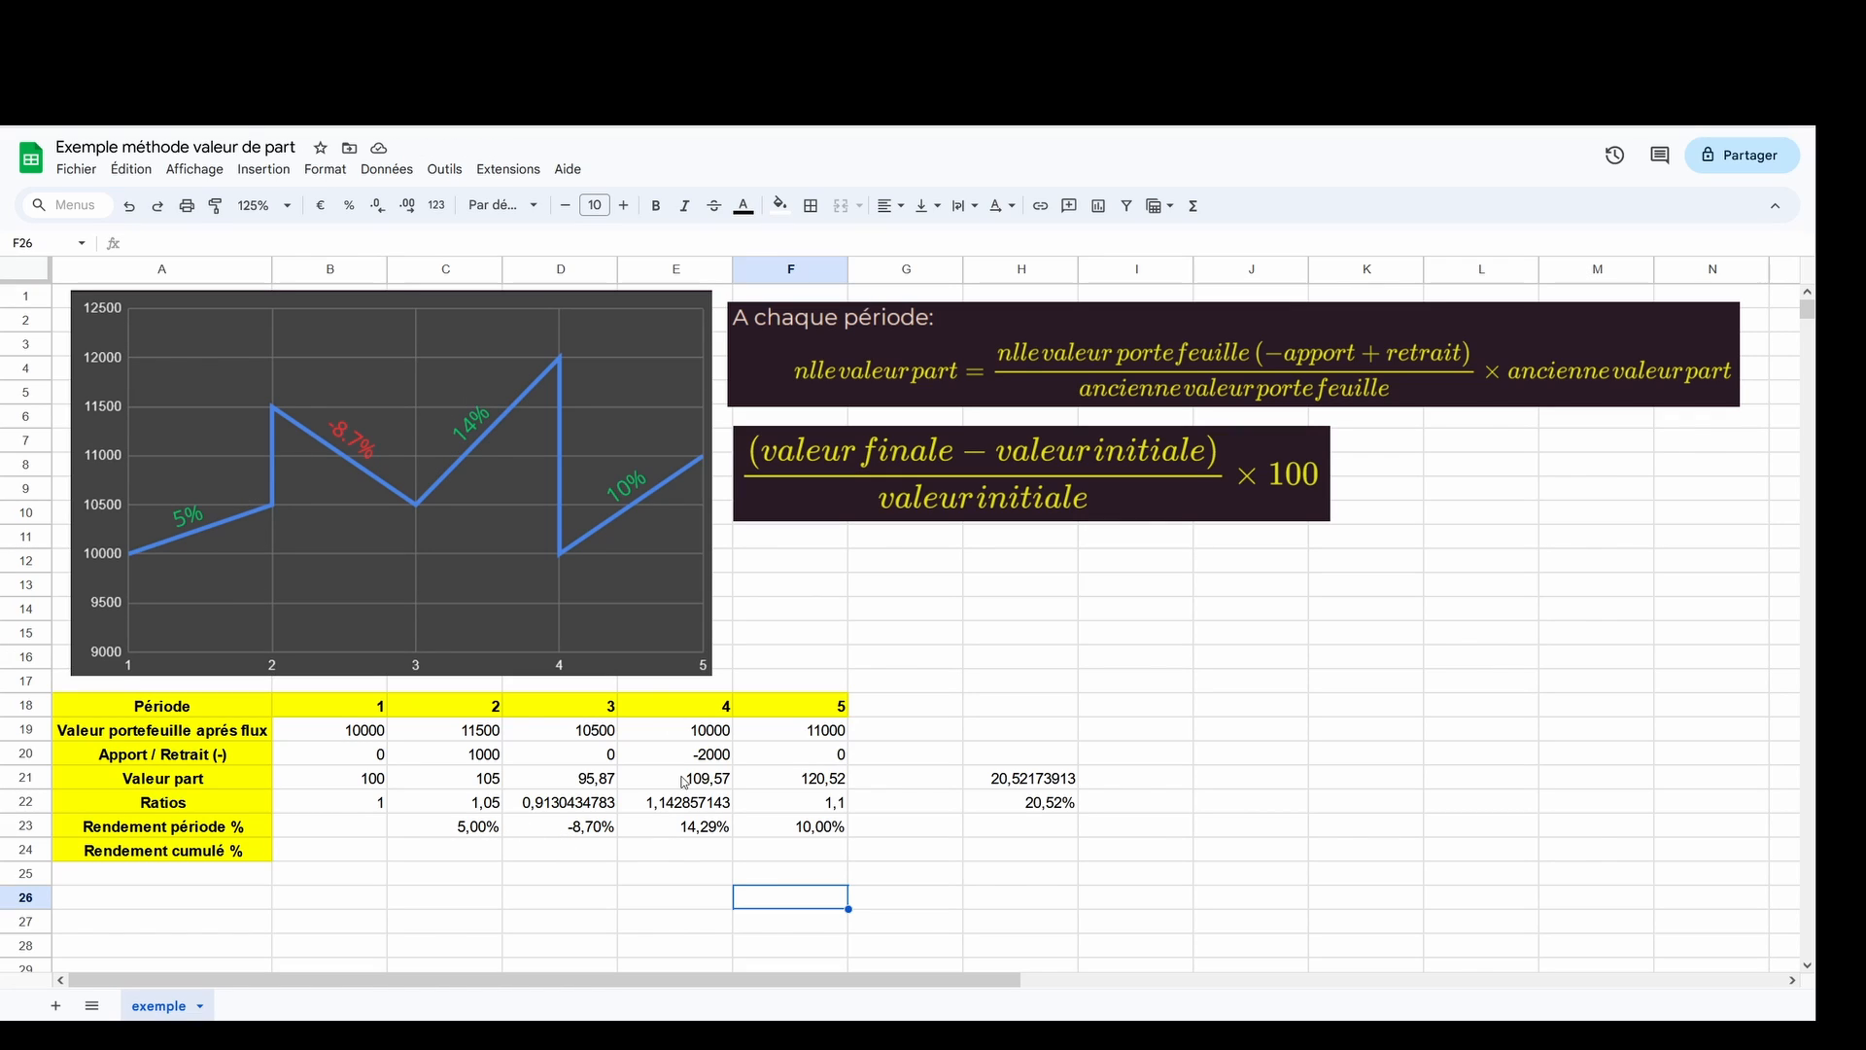
key("Up")
key("Right")
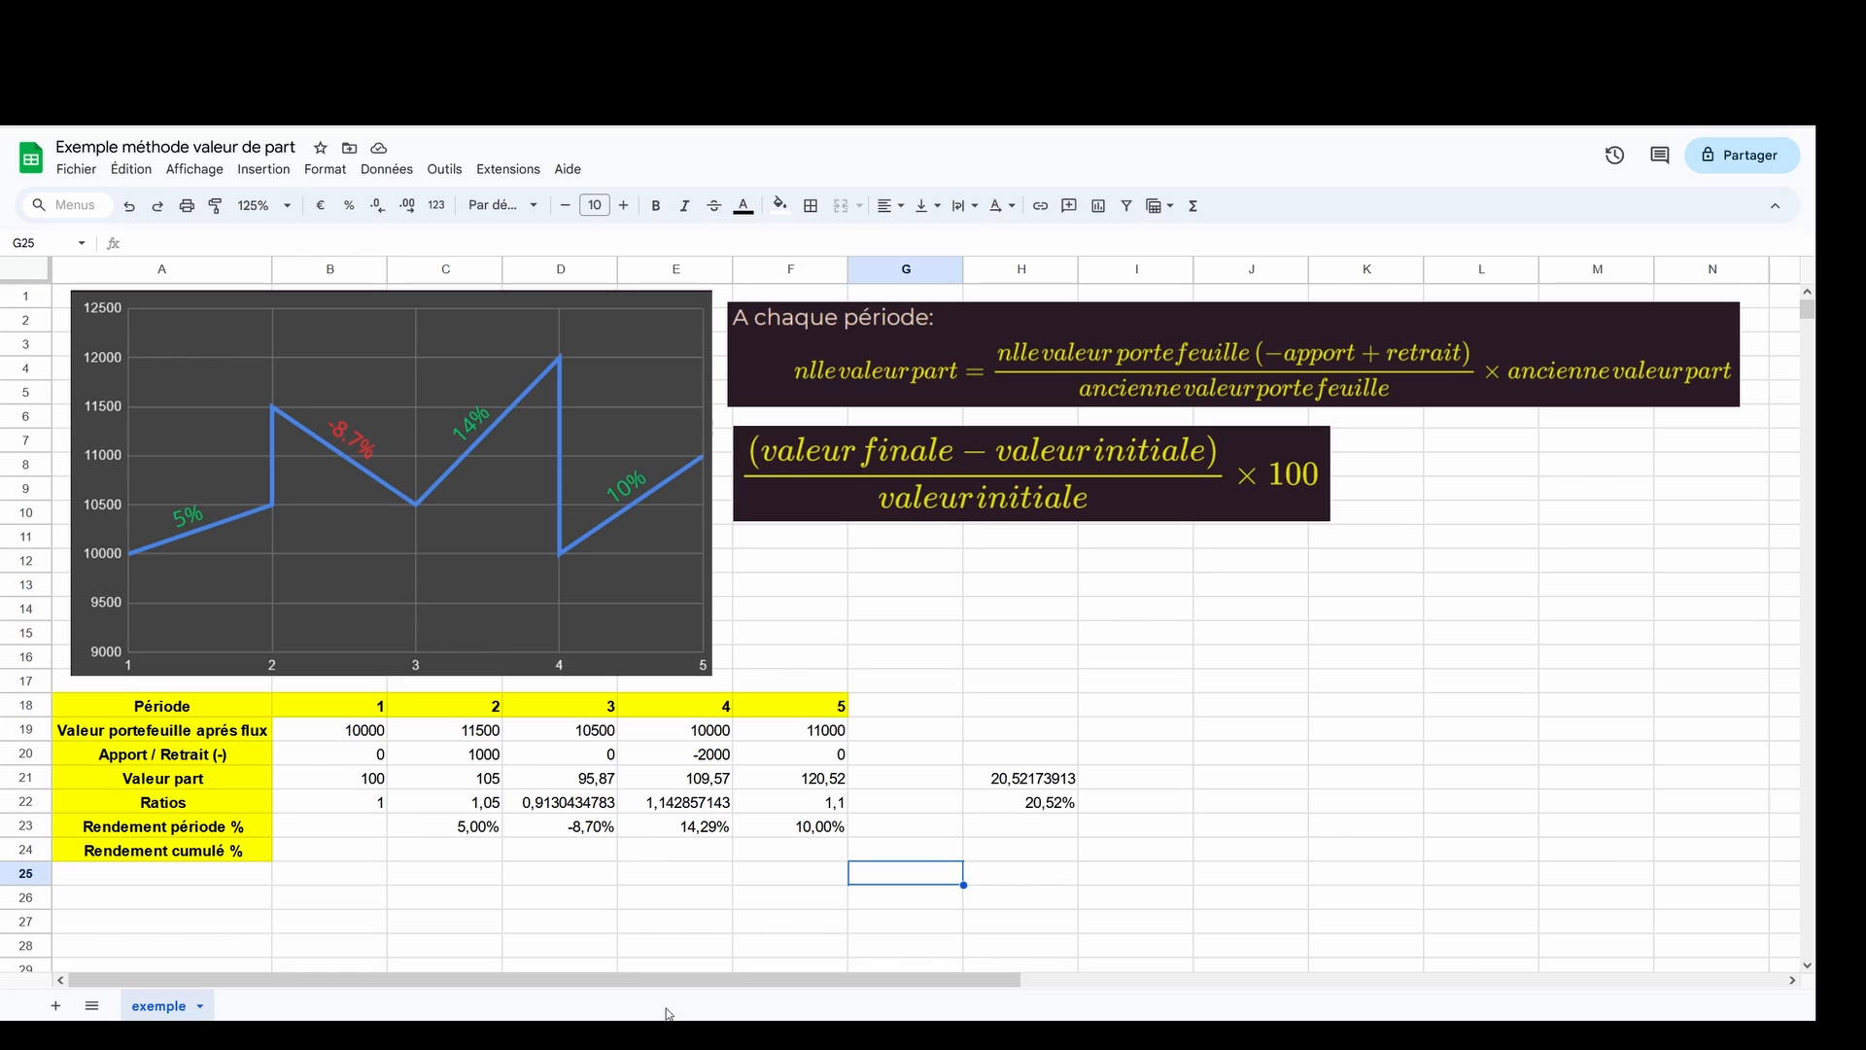
left_click(474, 856)
left_click(572, 856)
left_click(681, 853)
left_click(791, 856)
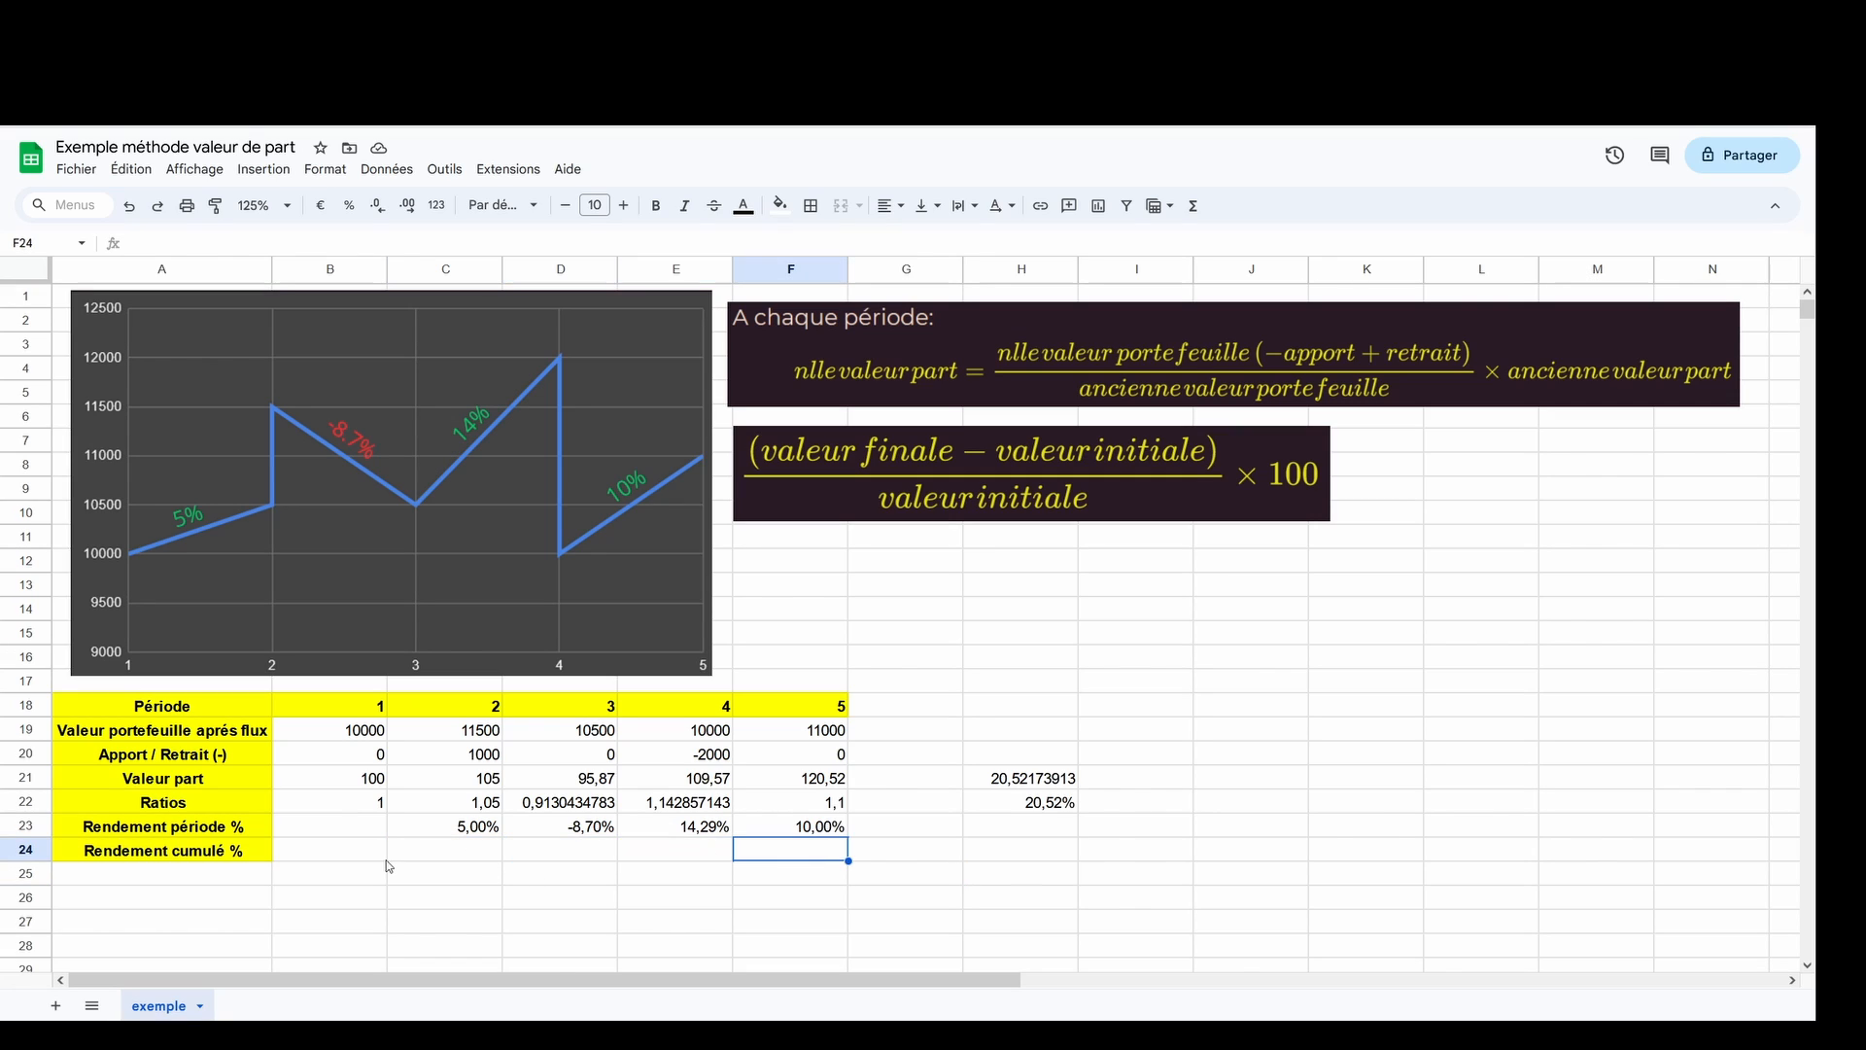
- Enter the formula =(C21-B21)/B21*100 in cell C24 of the Rendement cumulé % row
left_click(346, 780)
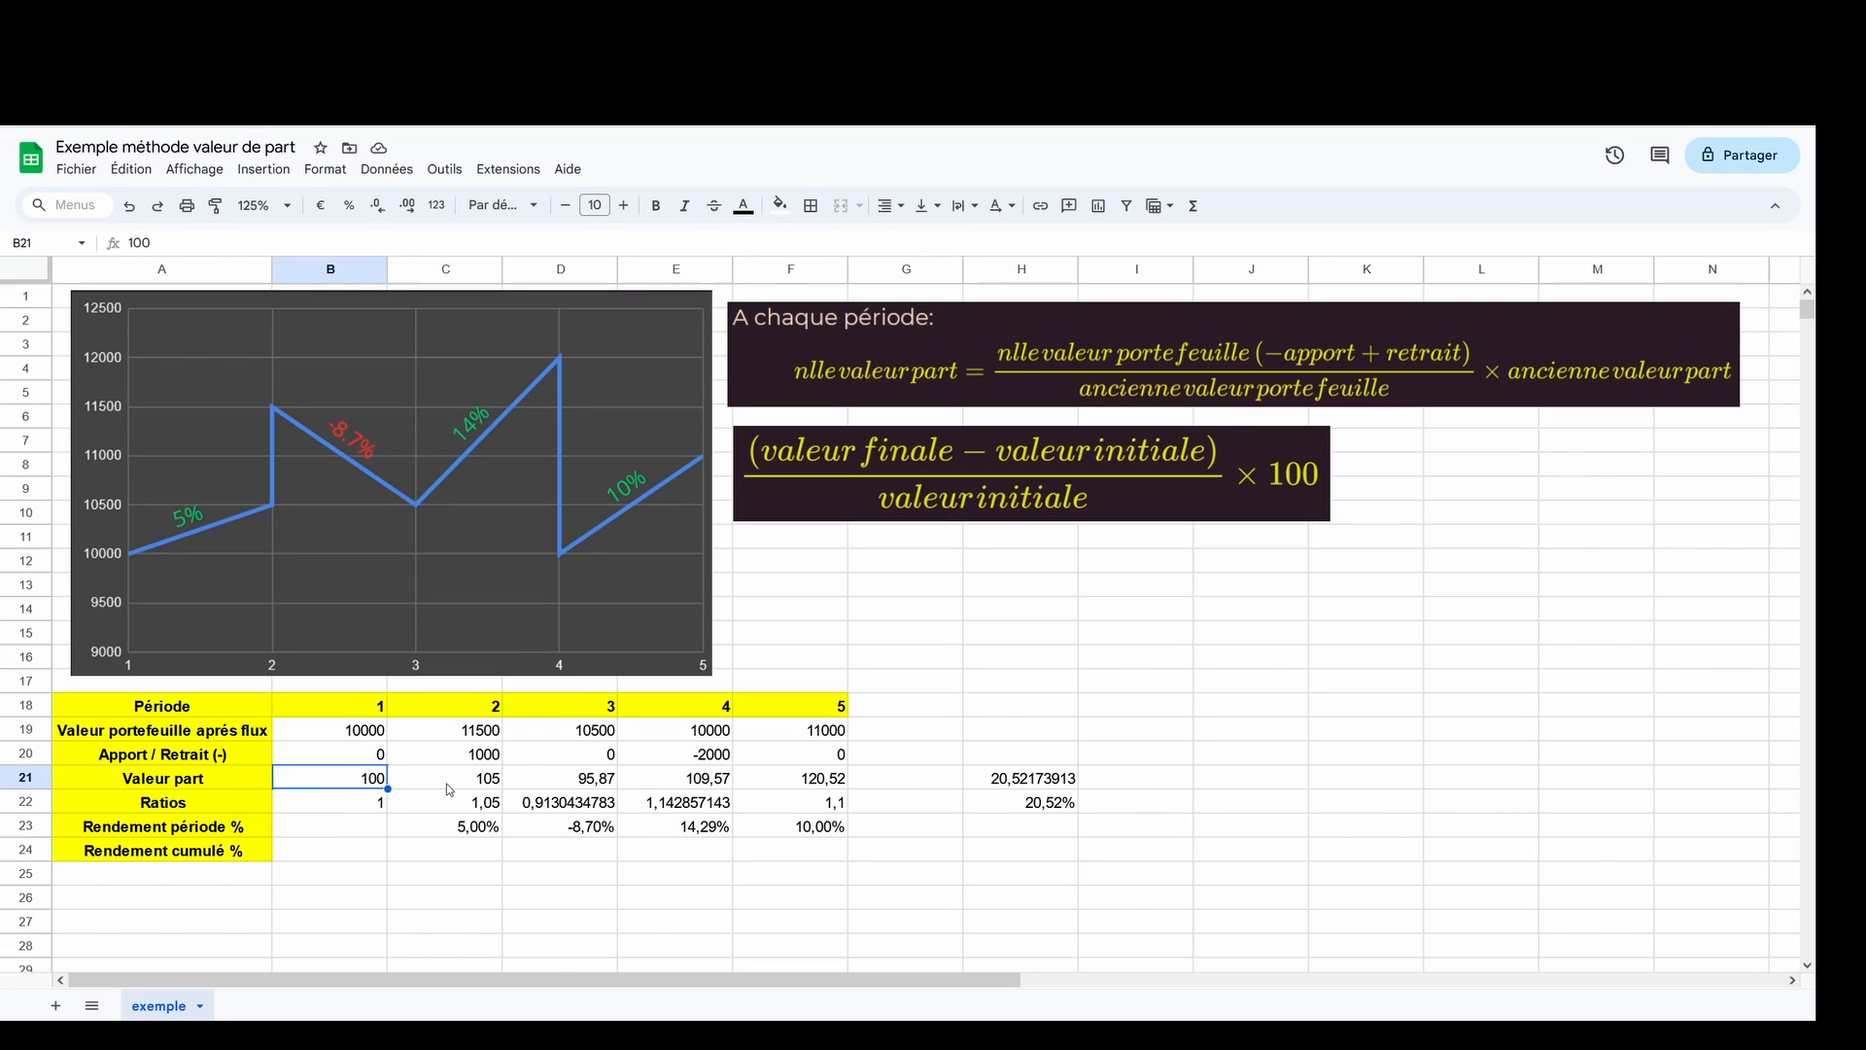
left_click(461, 856)
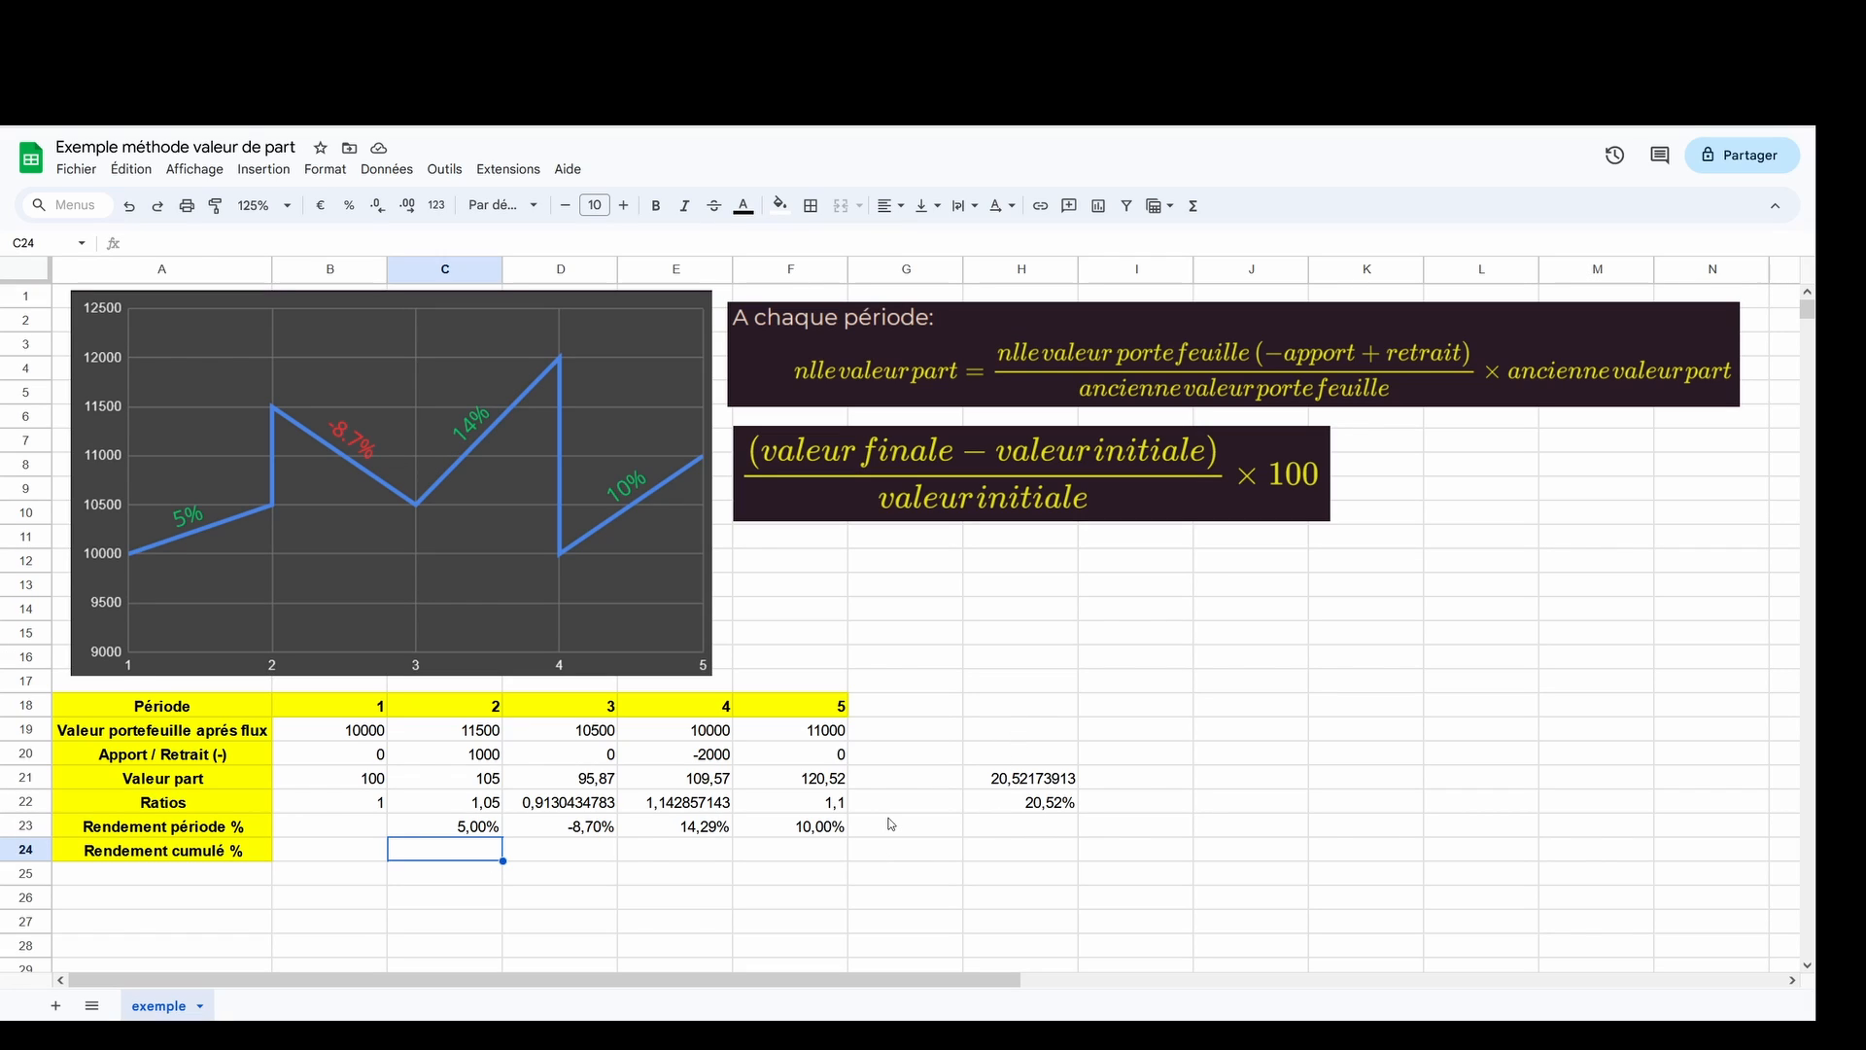
type("=")
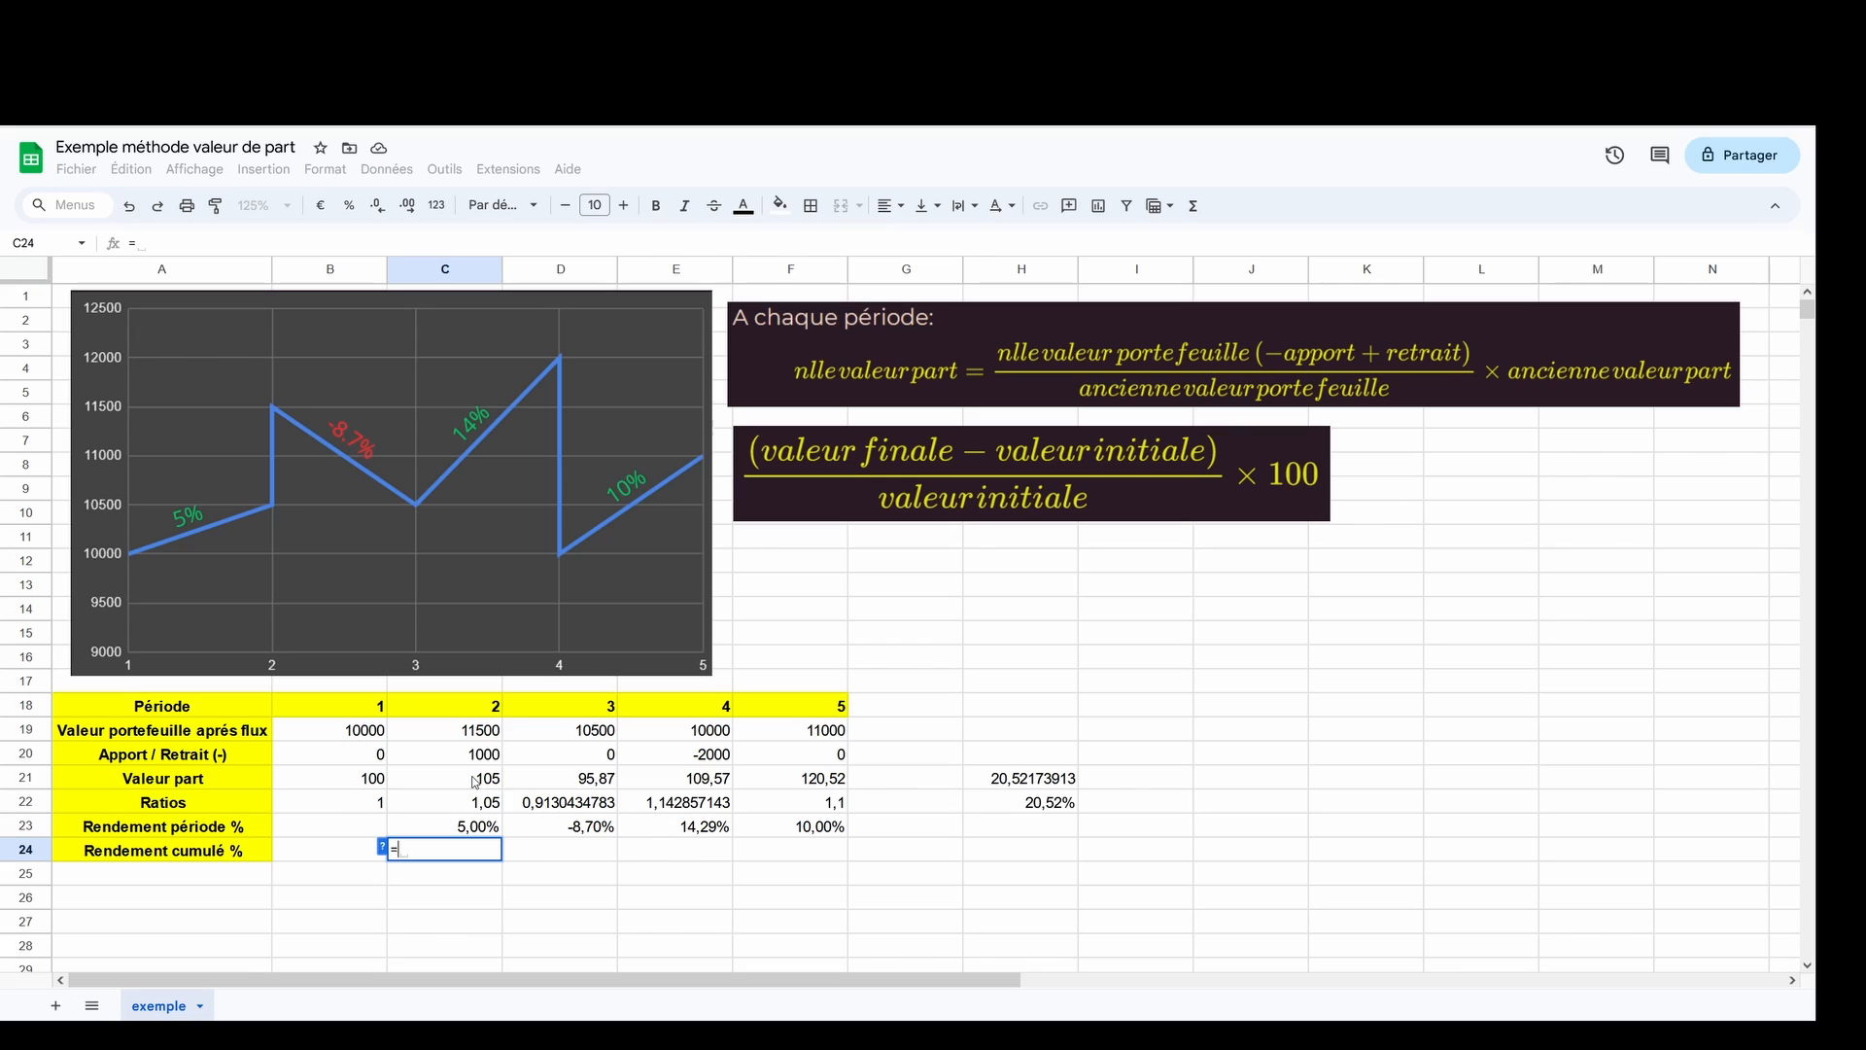
type("(")
left_click(472, 780)
type("-")
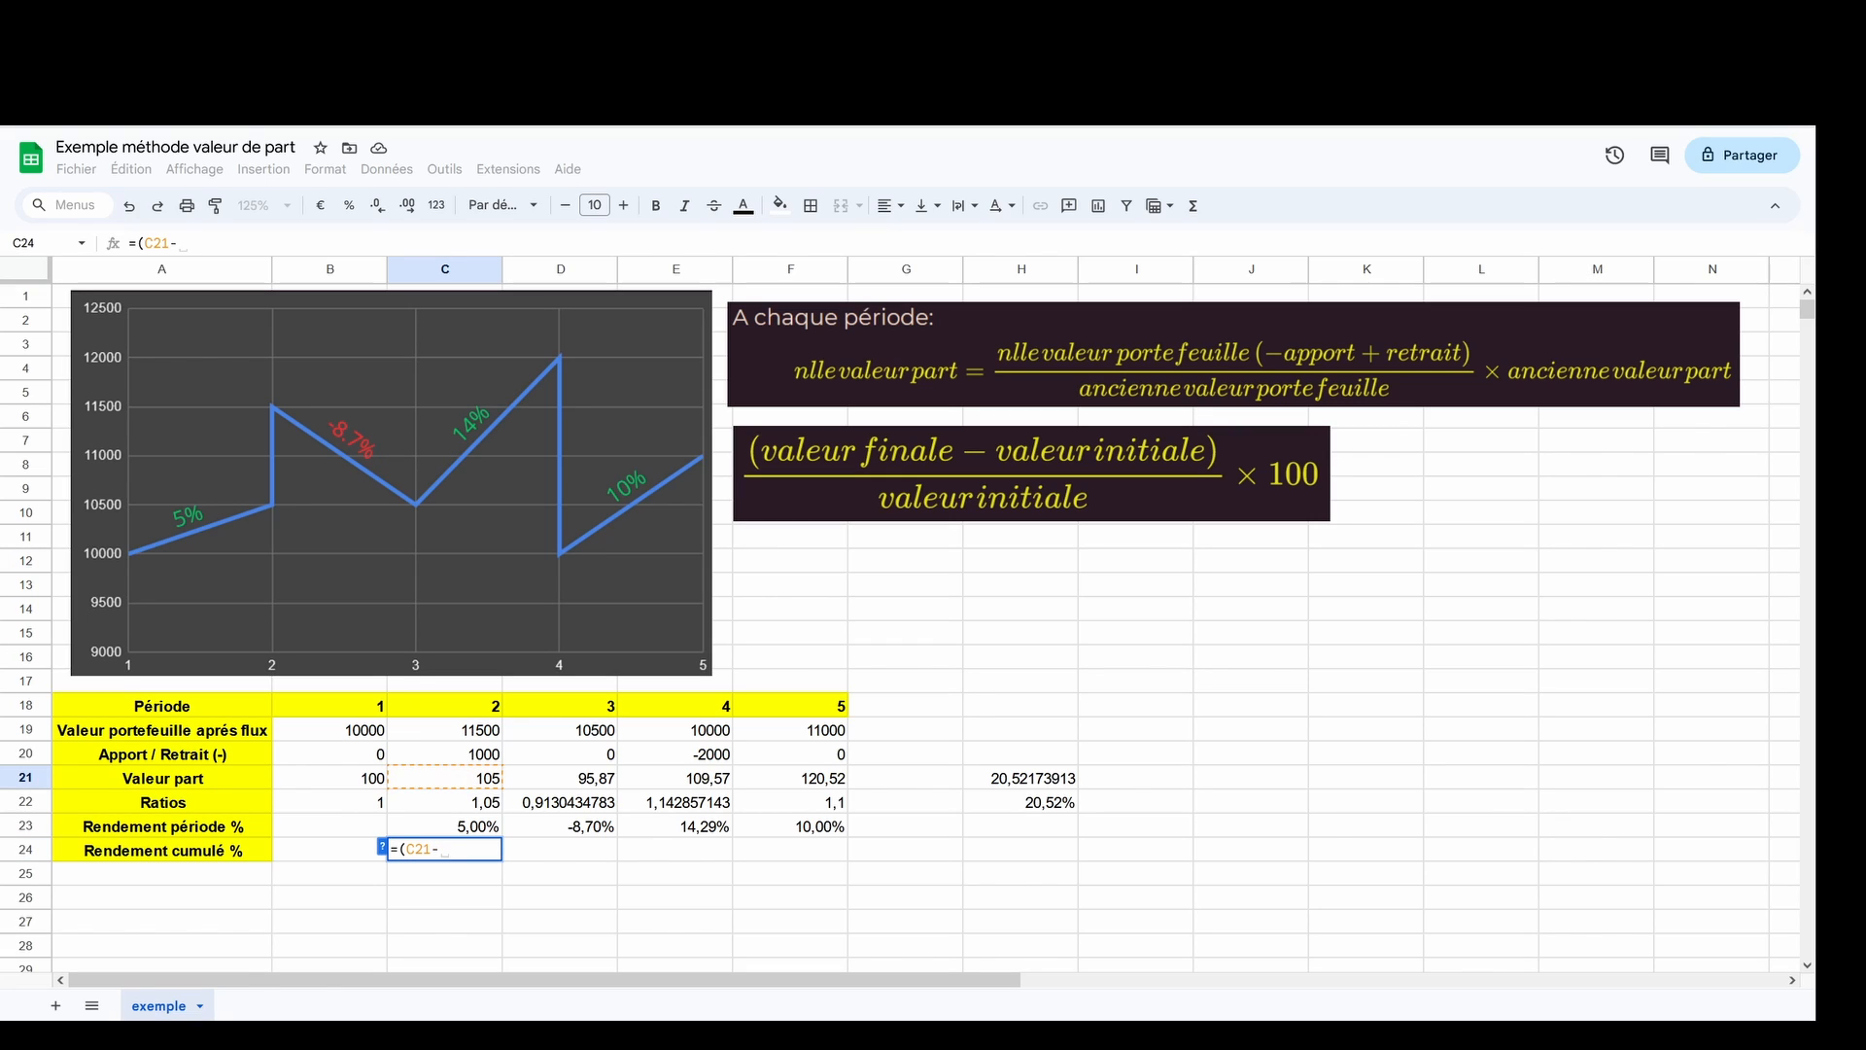
left_click(342, 787)
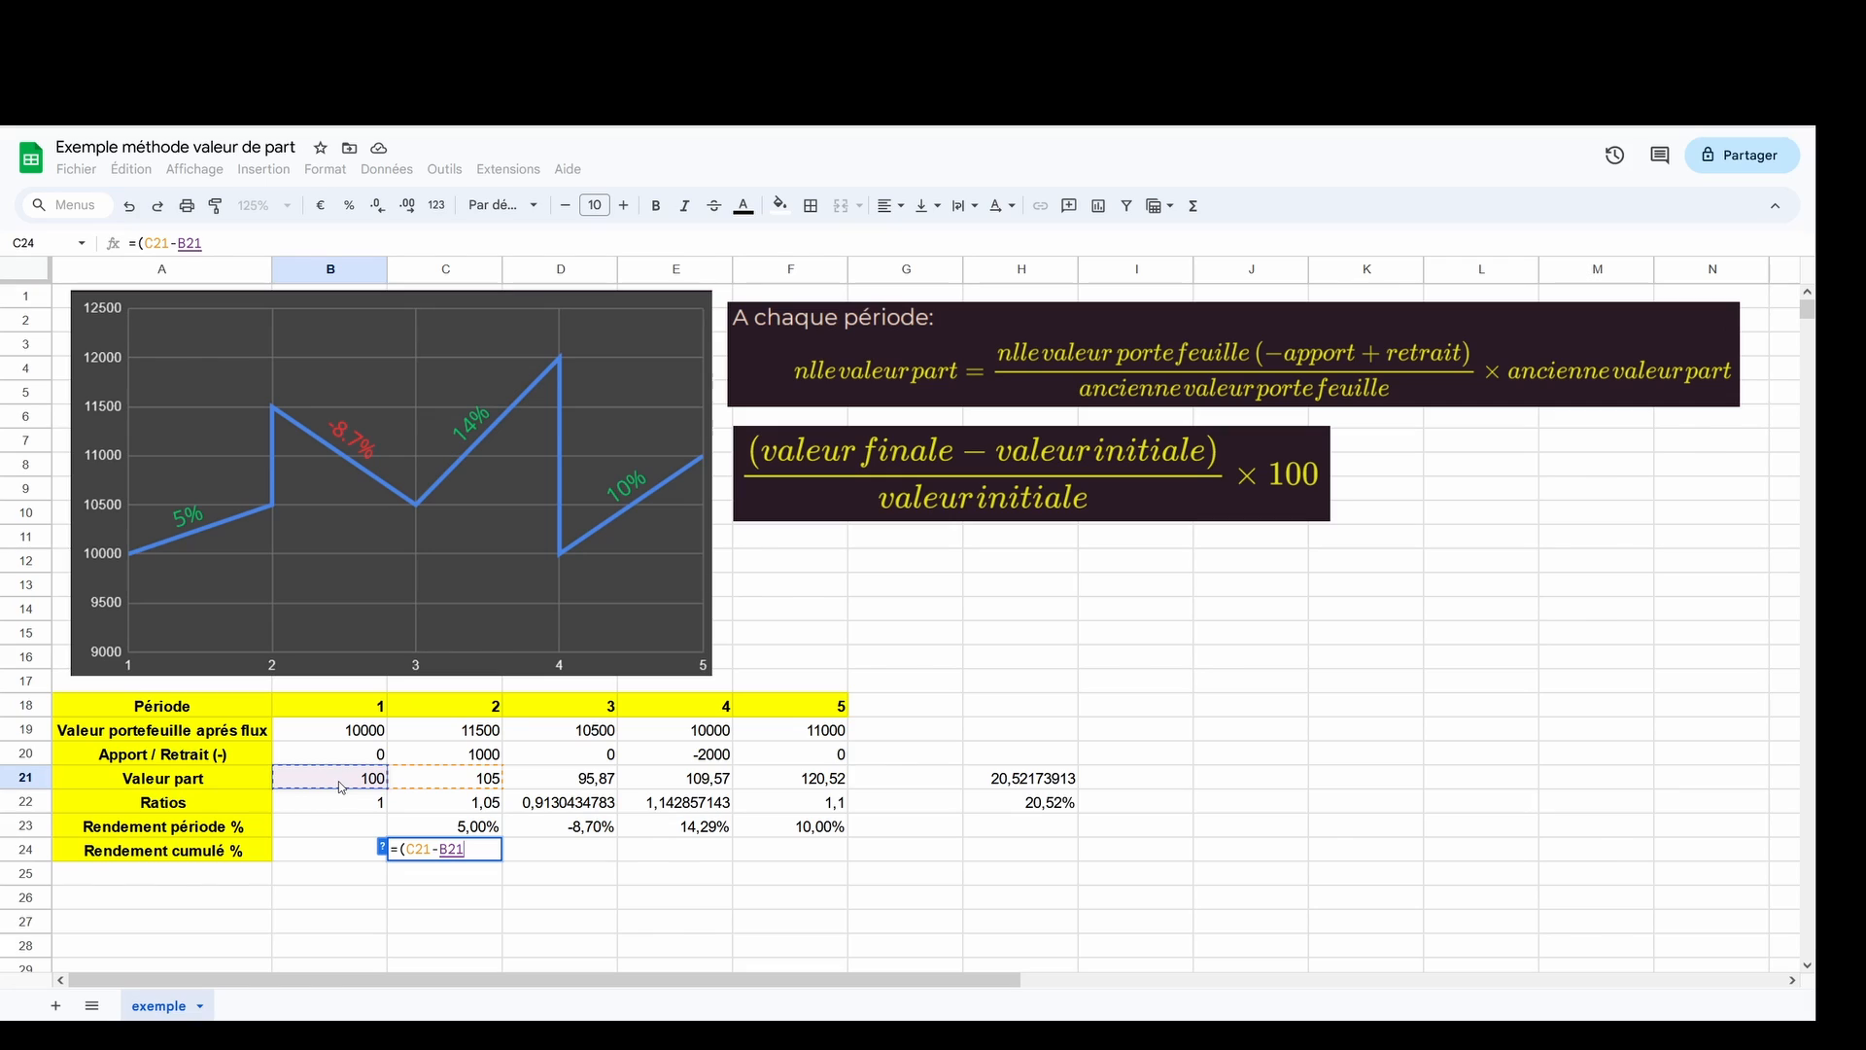
type(")")
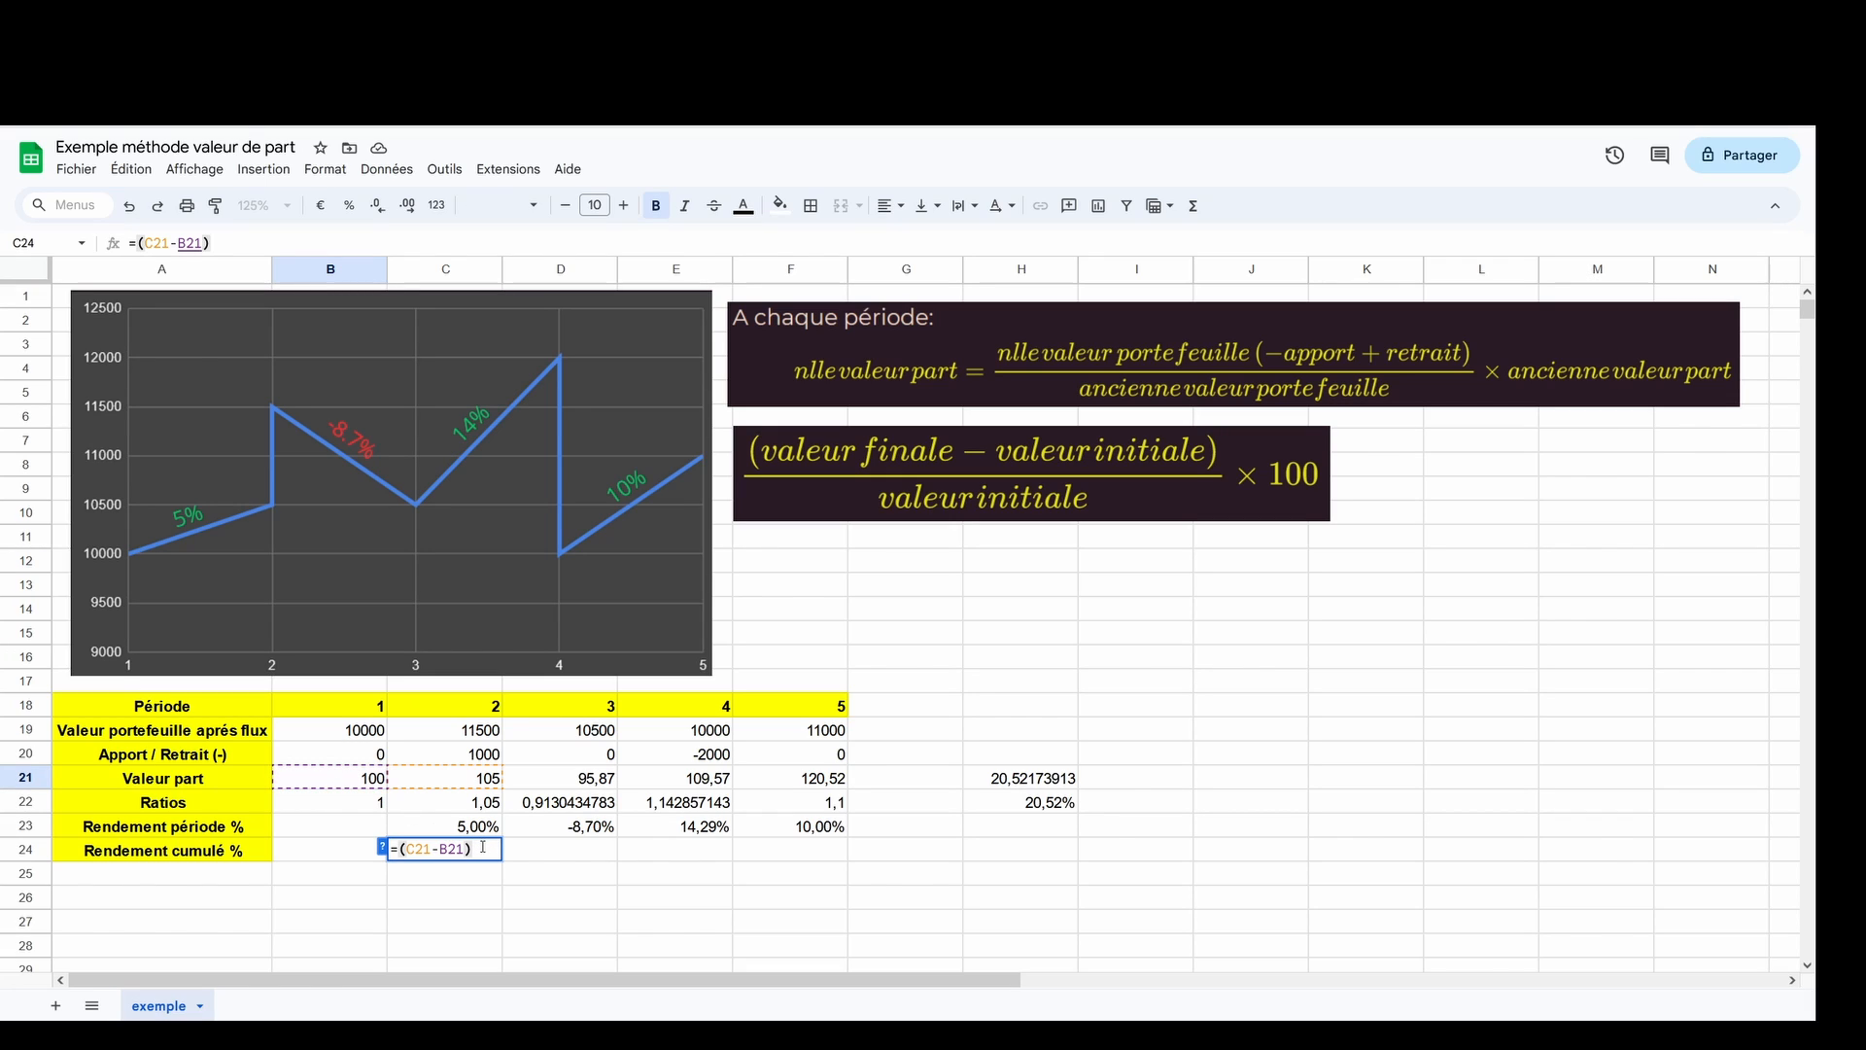
type("/")
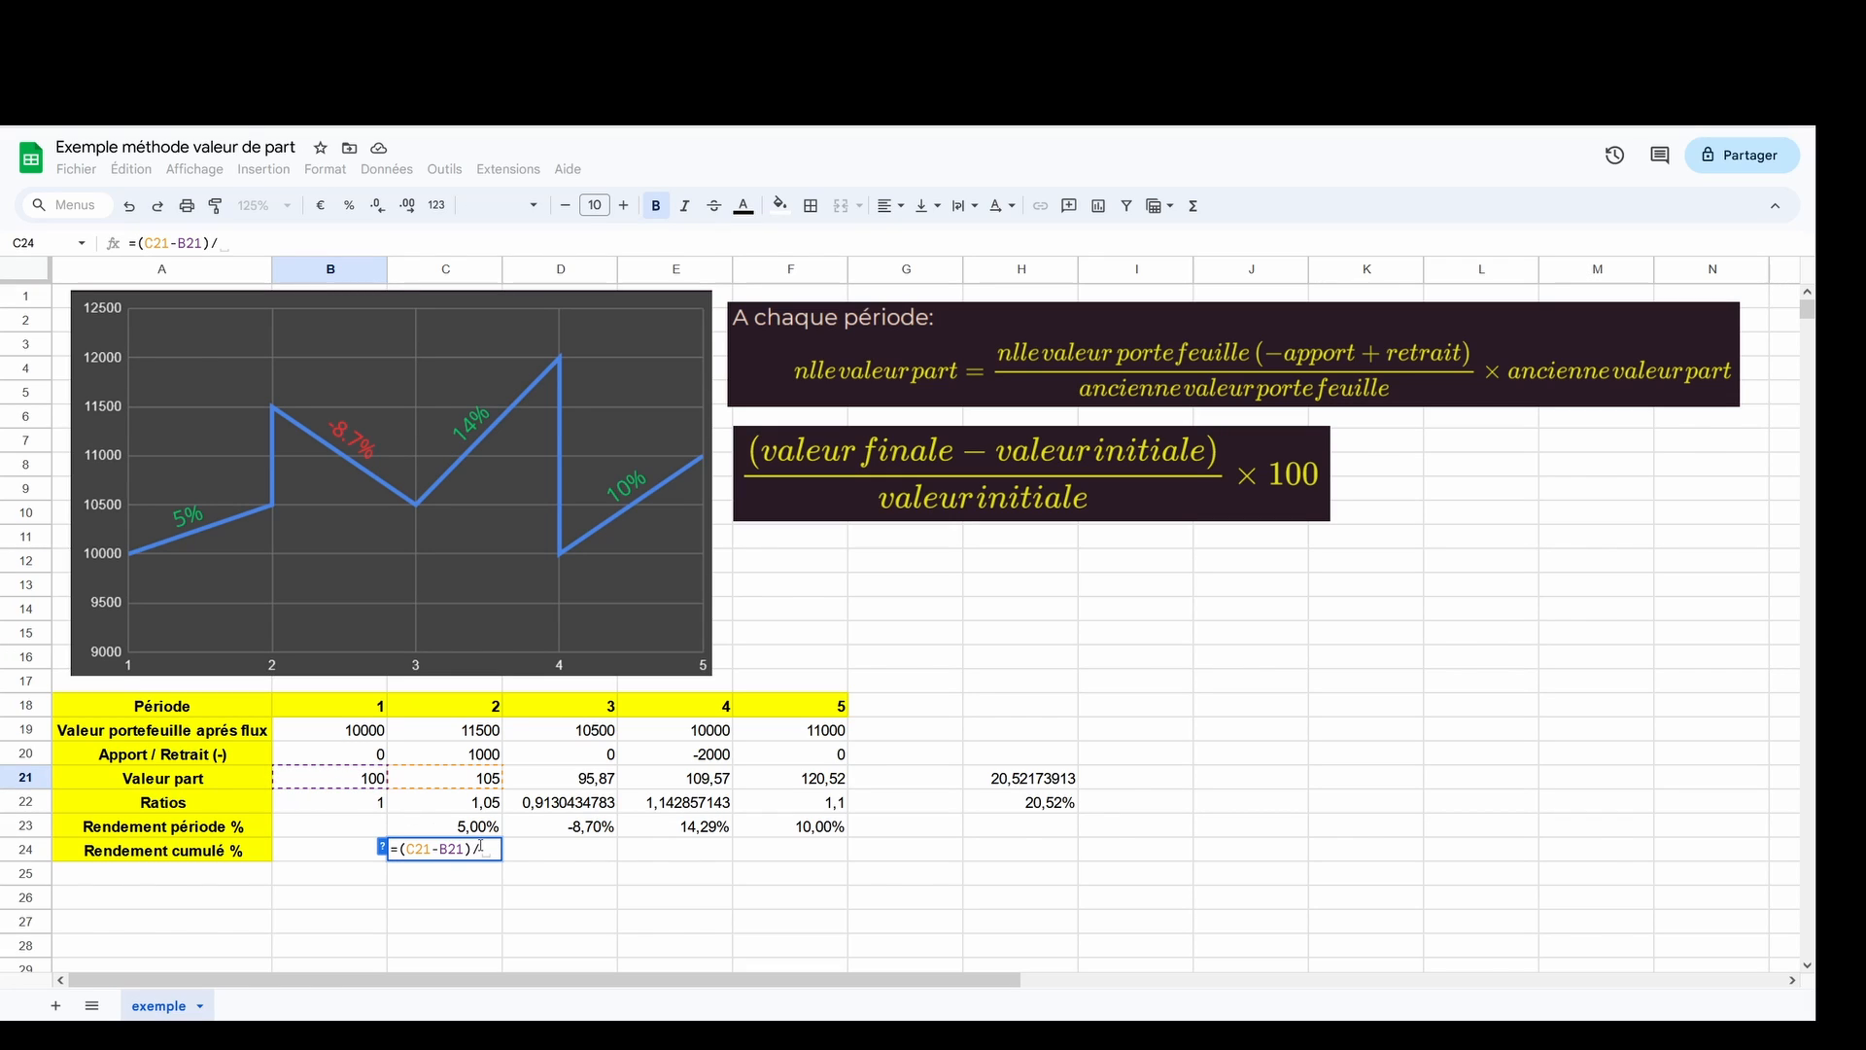
left_click(342, 783)
type("*100")
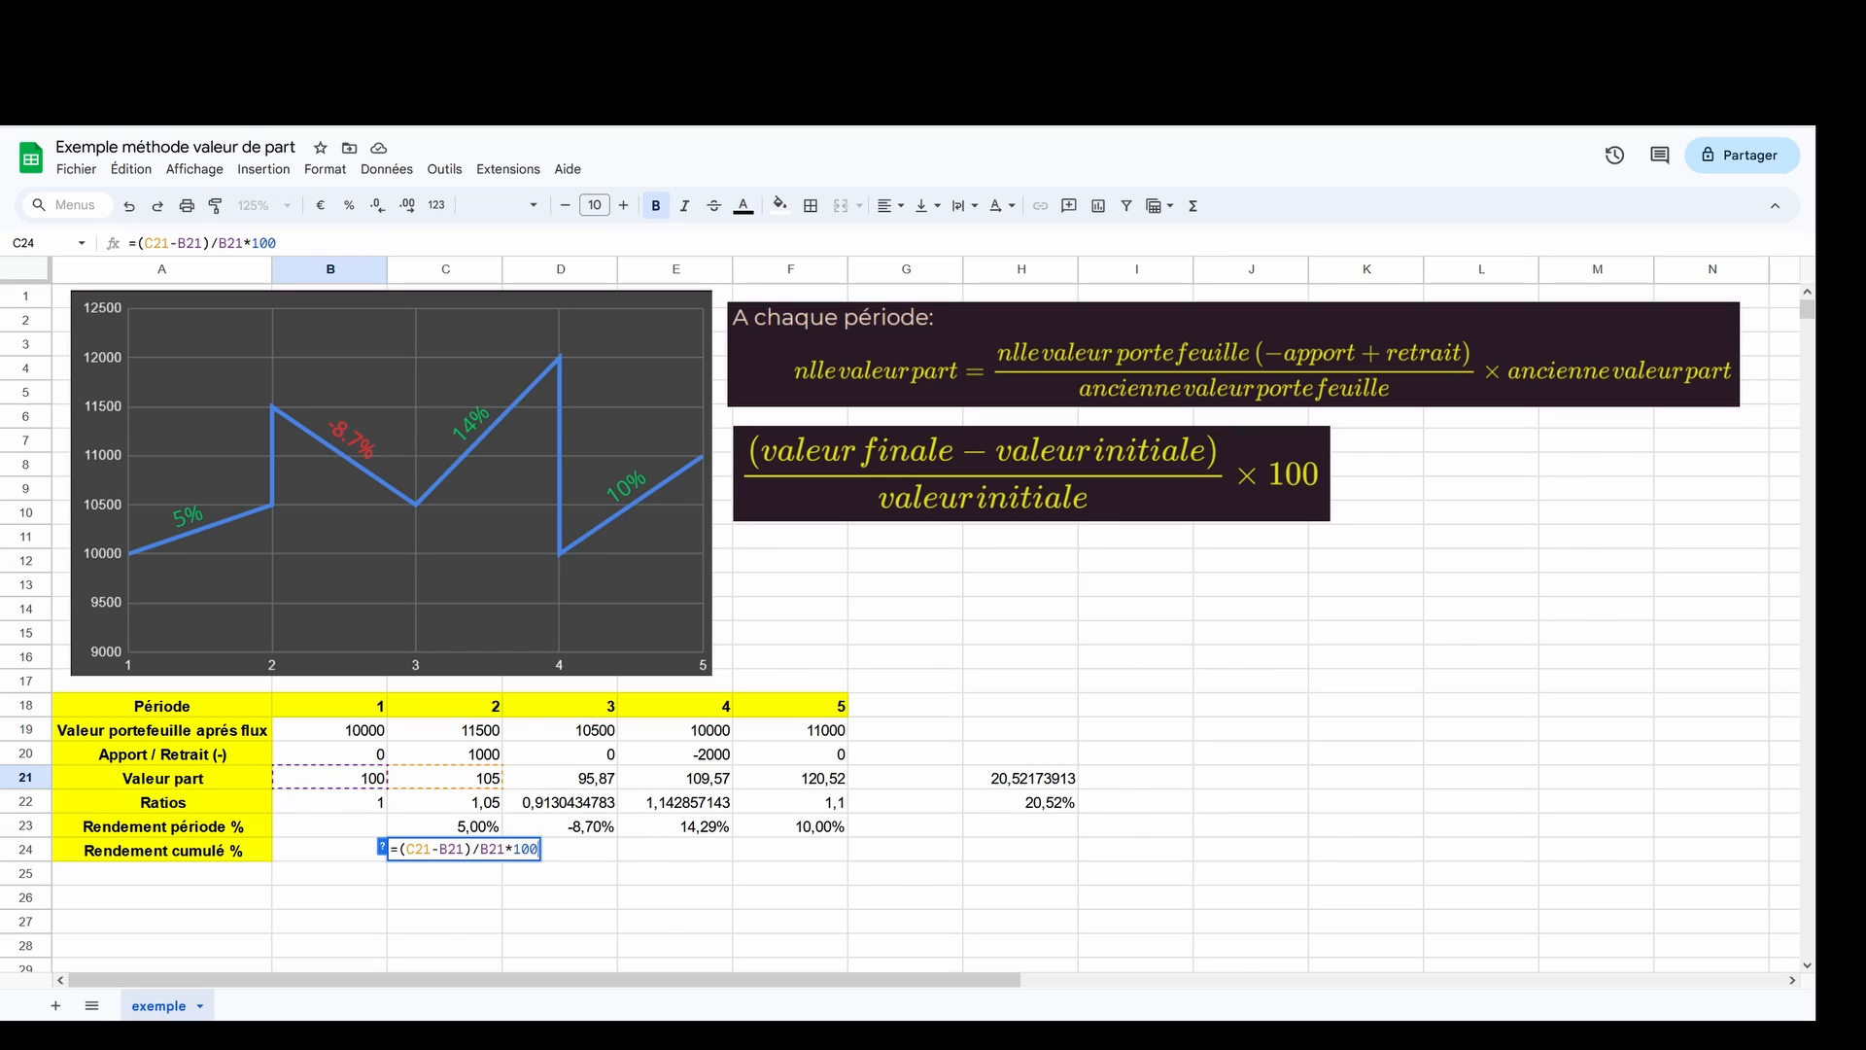
key("Return")
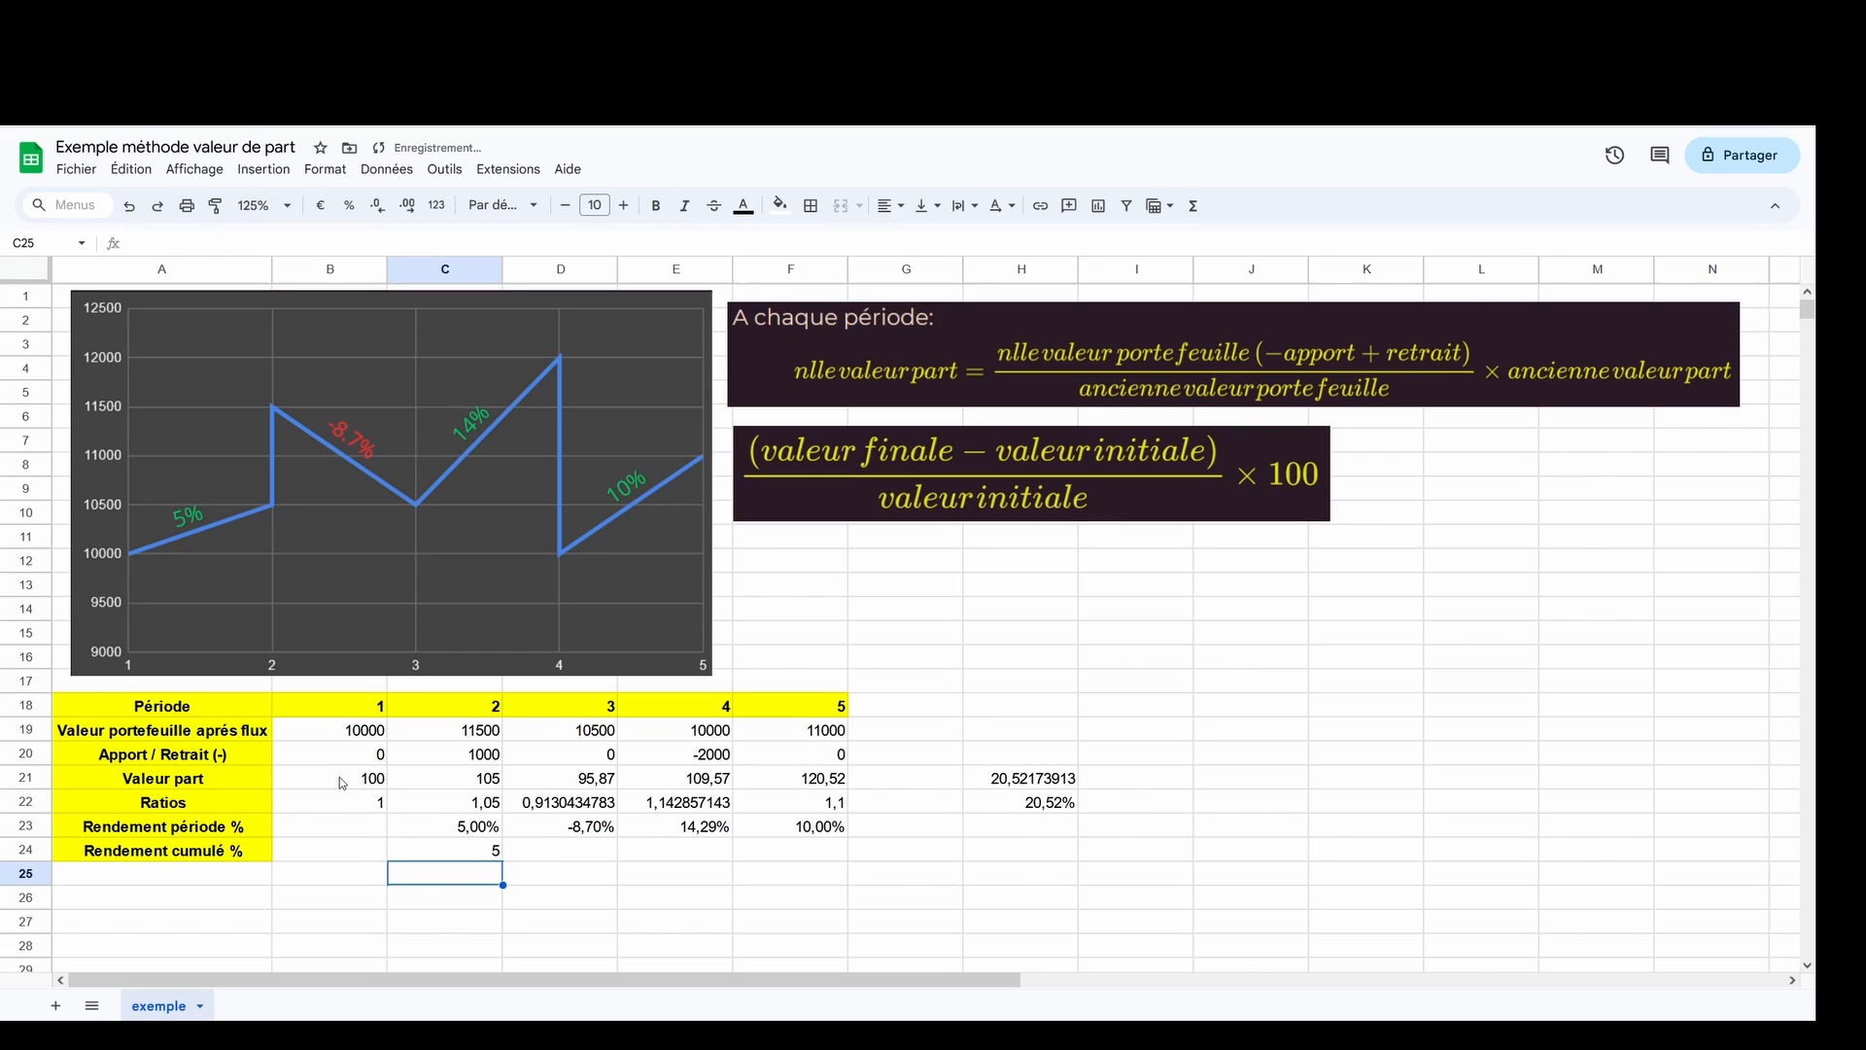
- Make both B21 references in C24 absolute, so the formula reads =(C21-$B$21)/$B$21*100
left_click(488, 857)
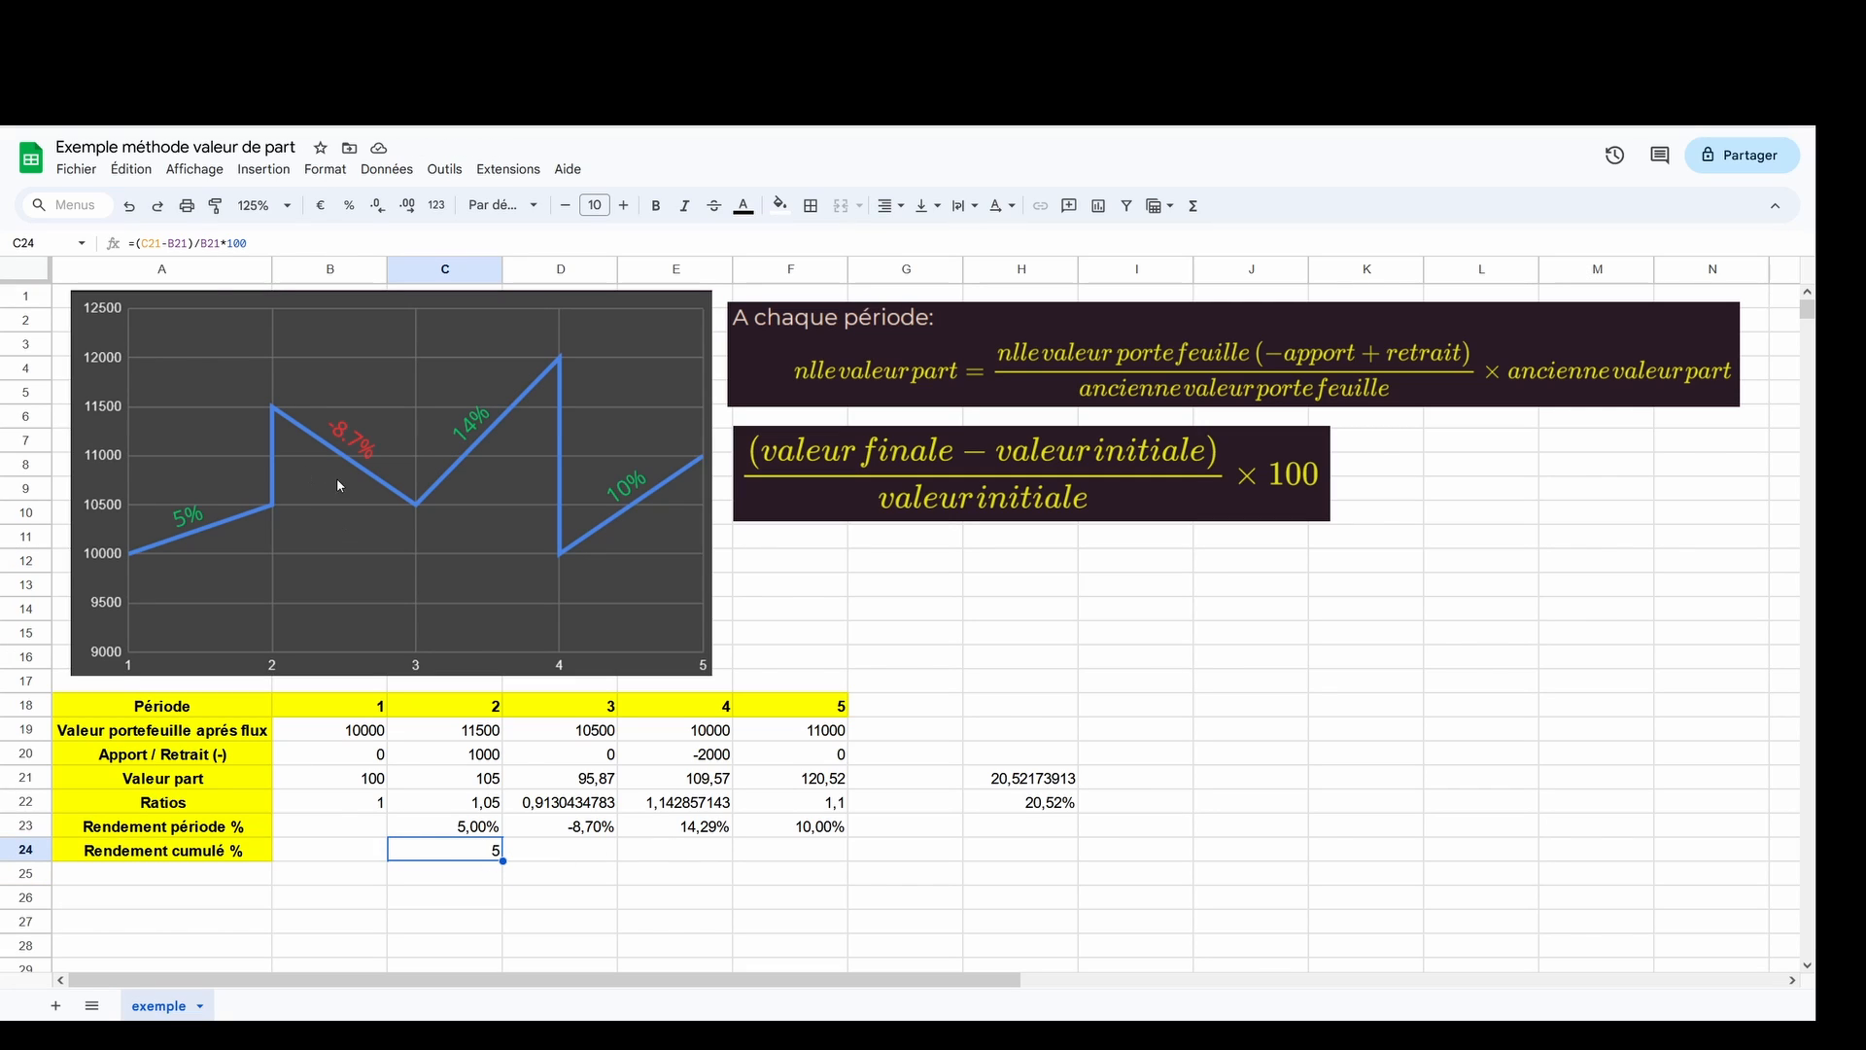
left_click(168, 243)
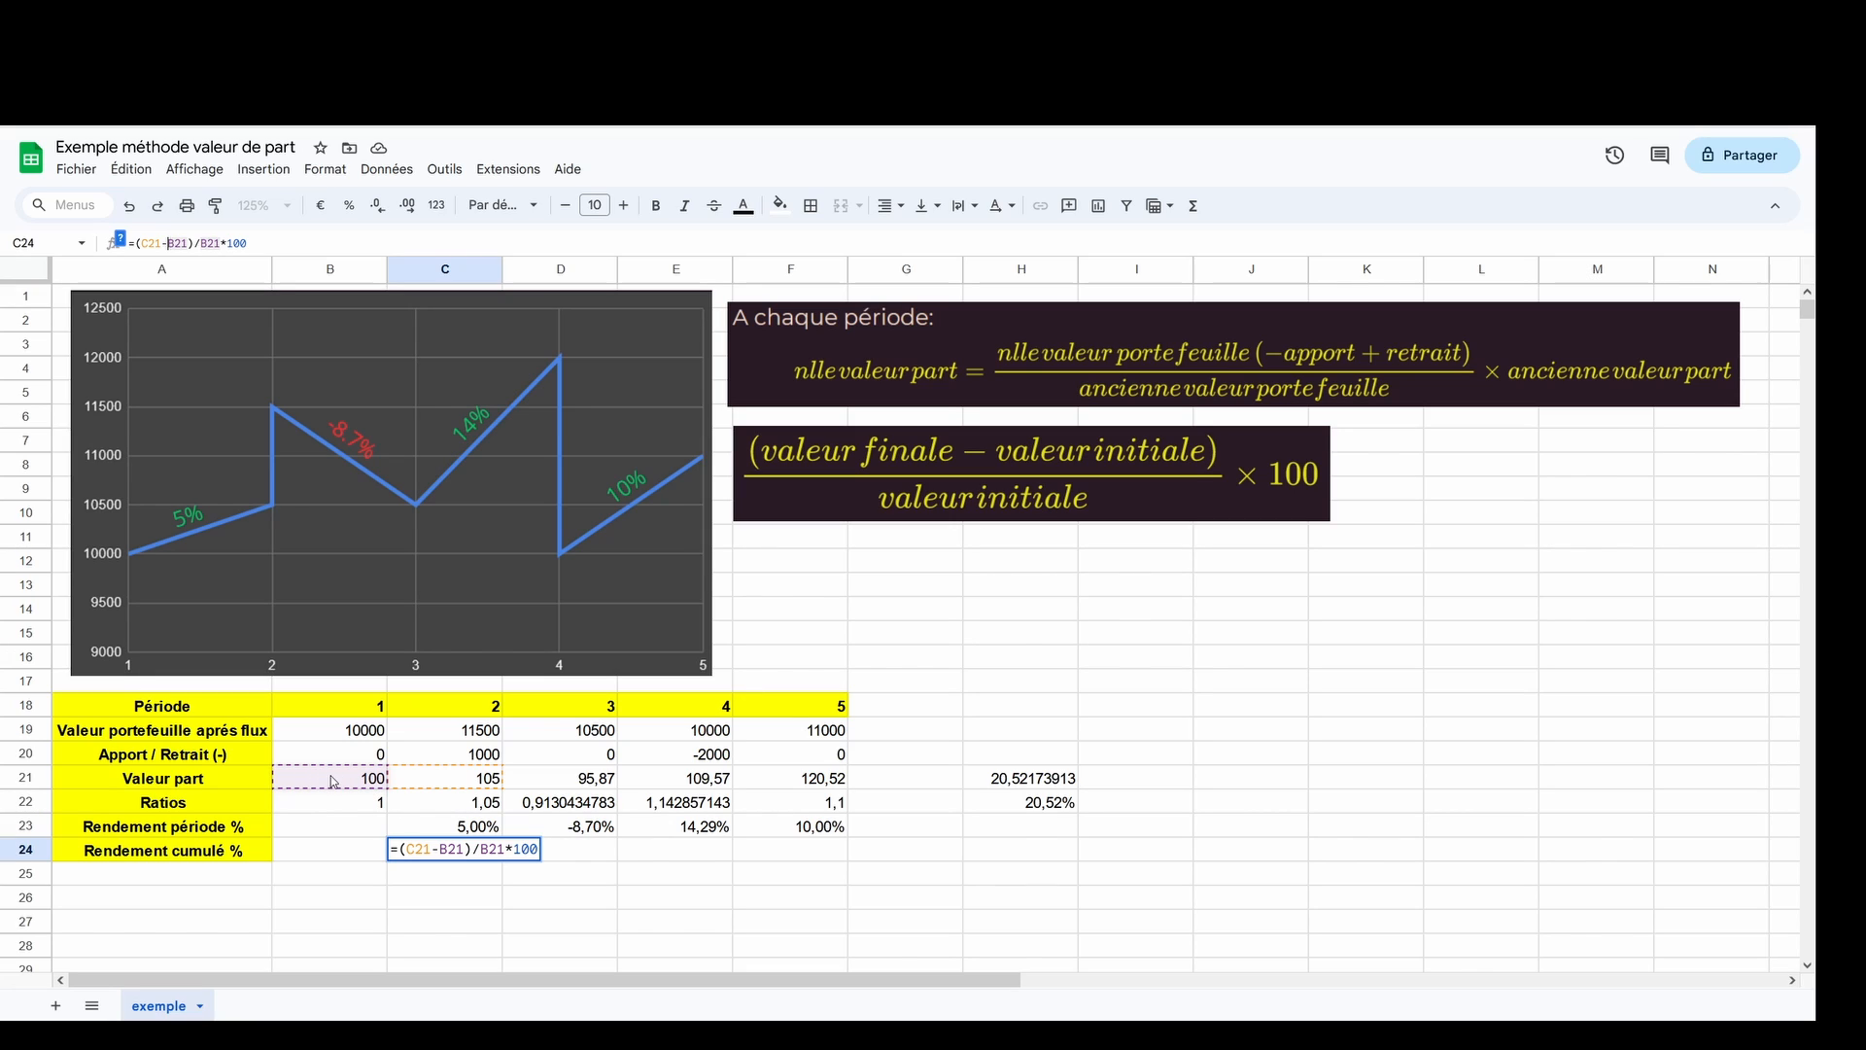
left_click(440, 849)
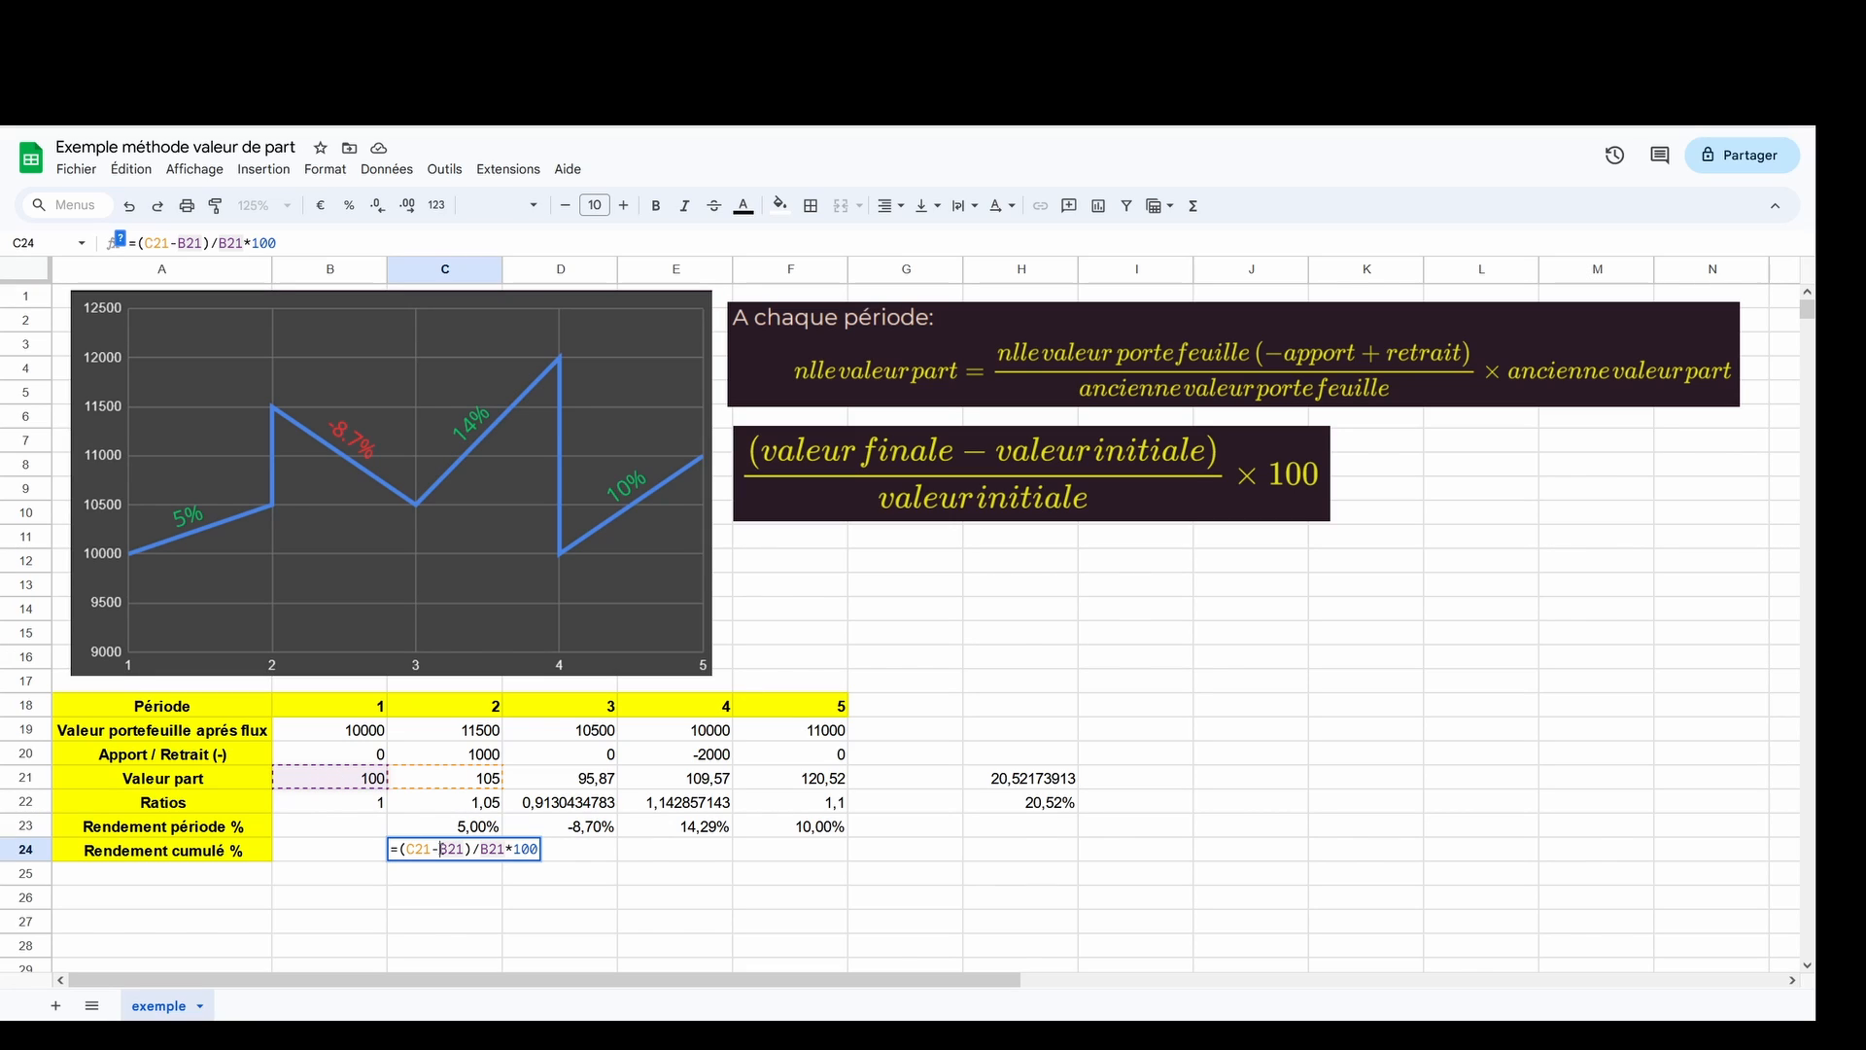
type("$")
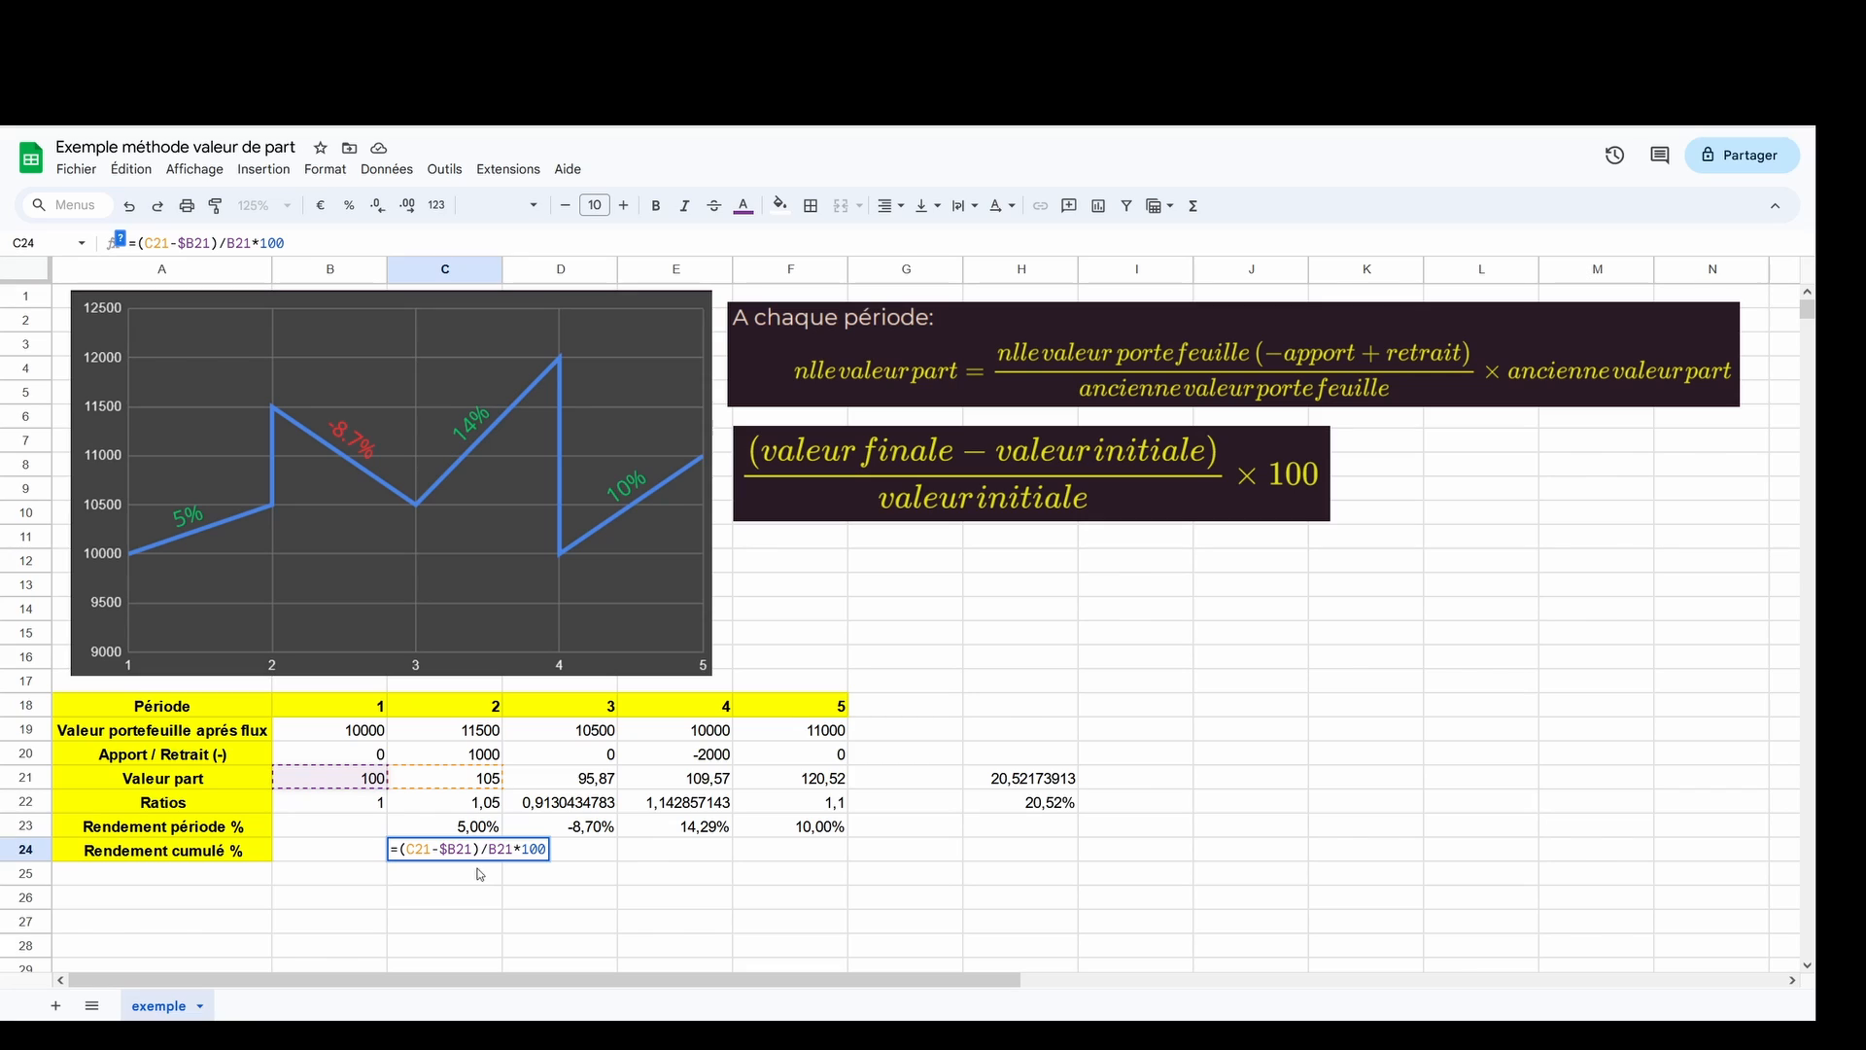
left_click(463, 849)
type("$")
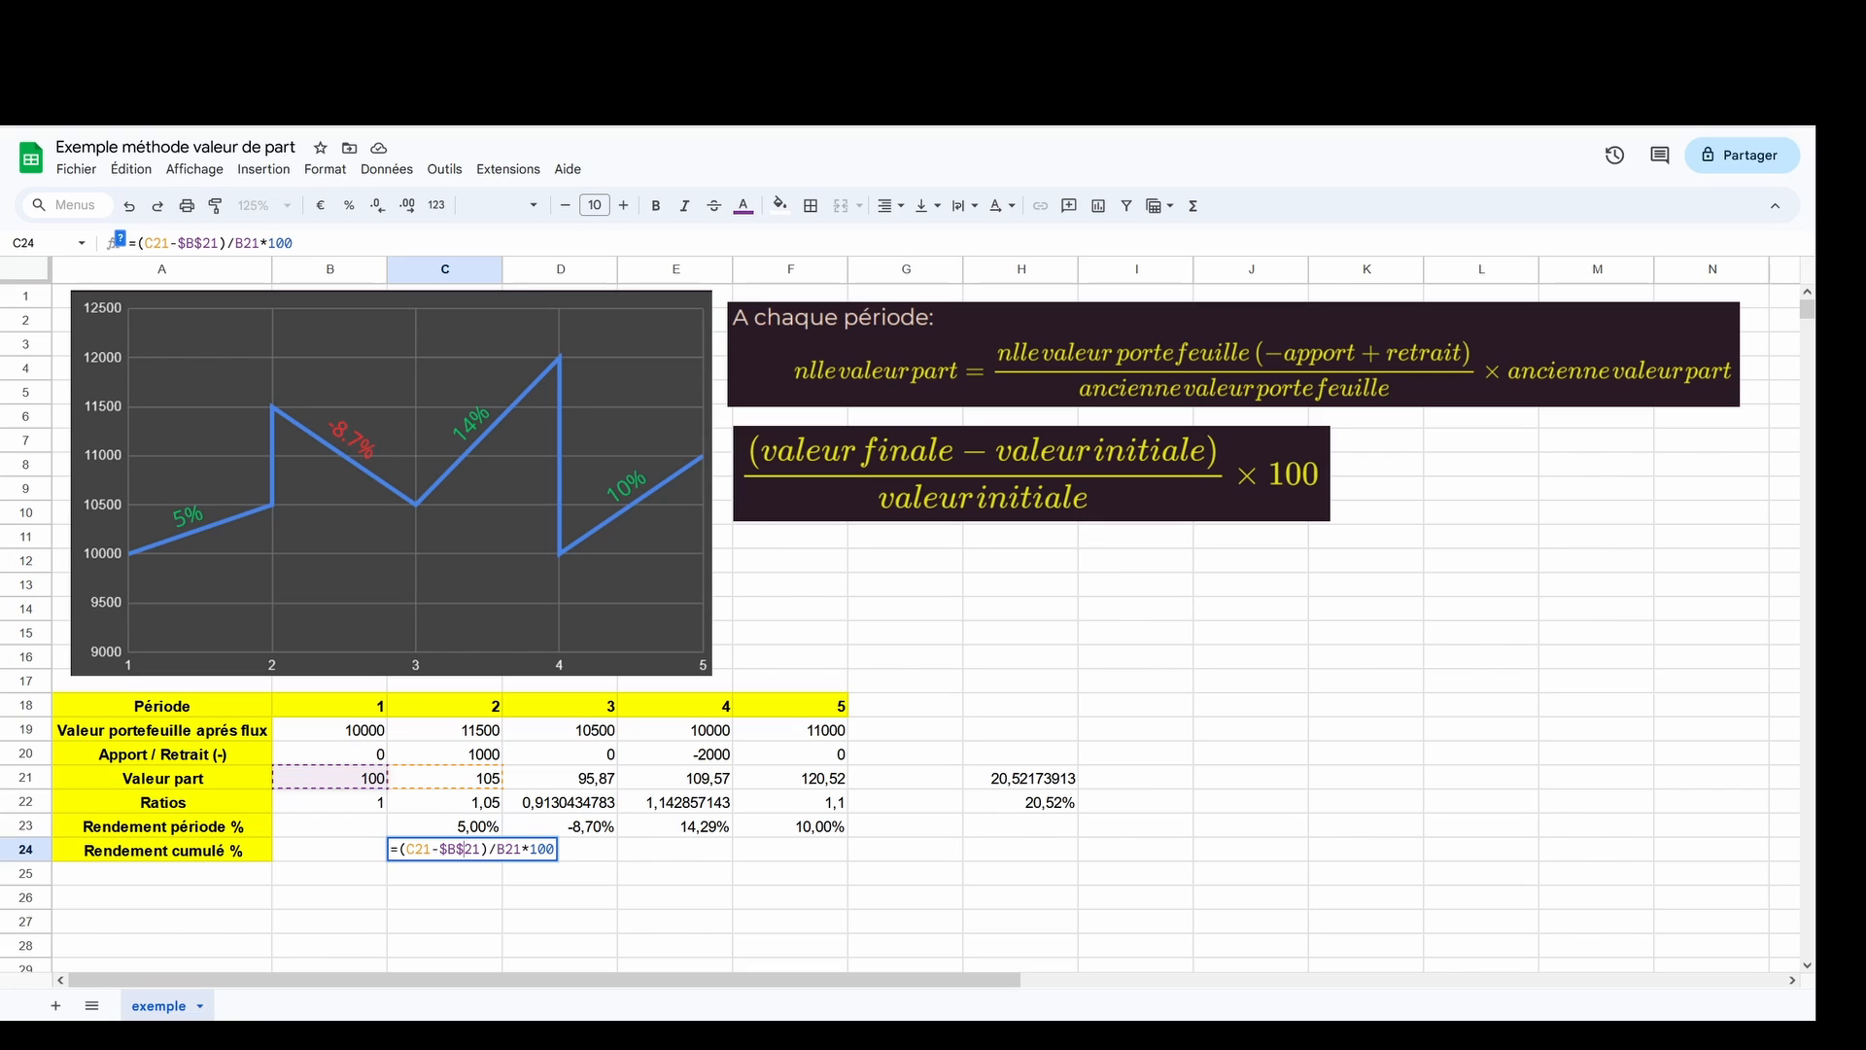
left_click(497, 849)
type("$")
left_click(516, 848)
type("$B$")
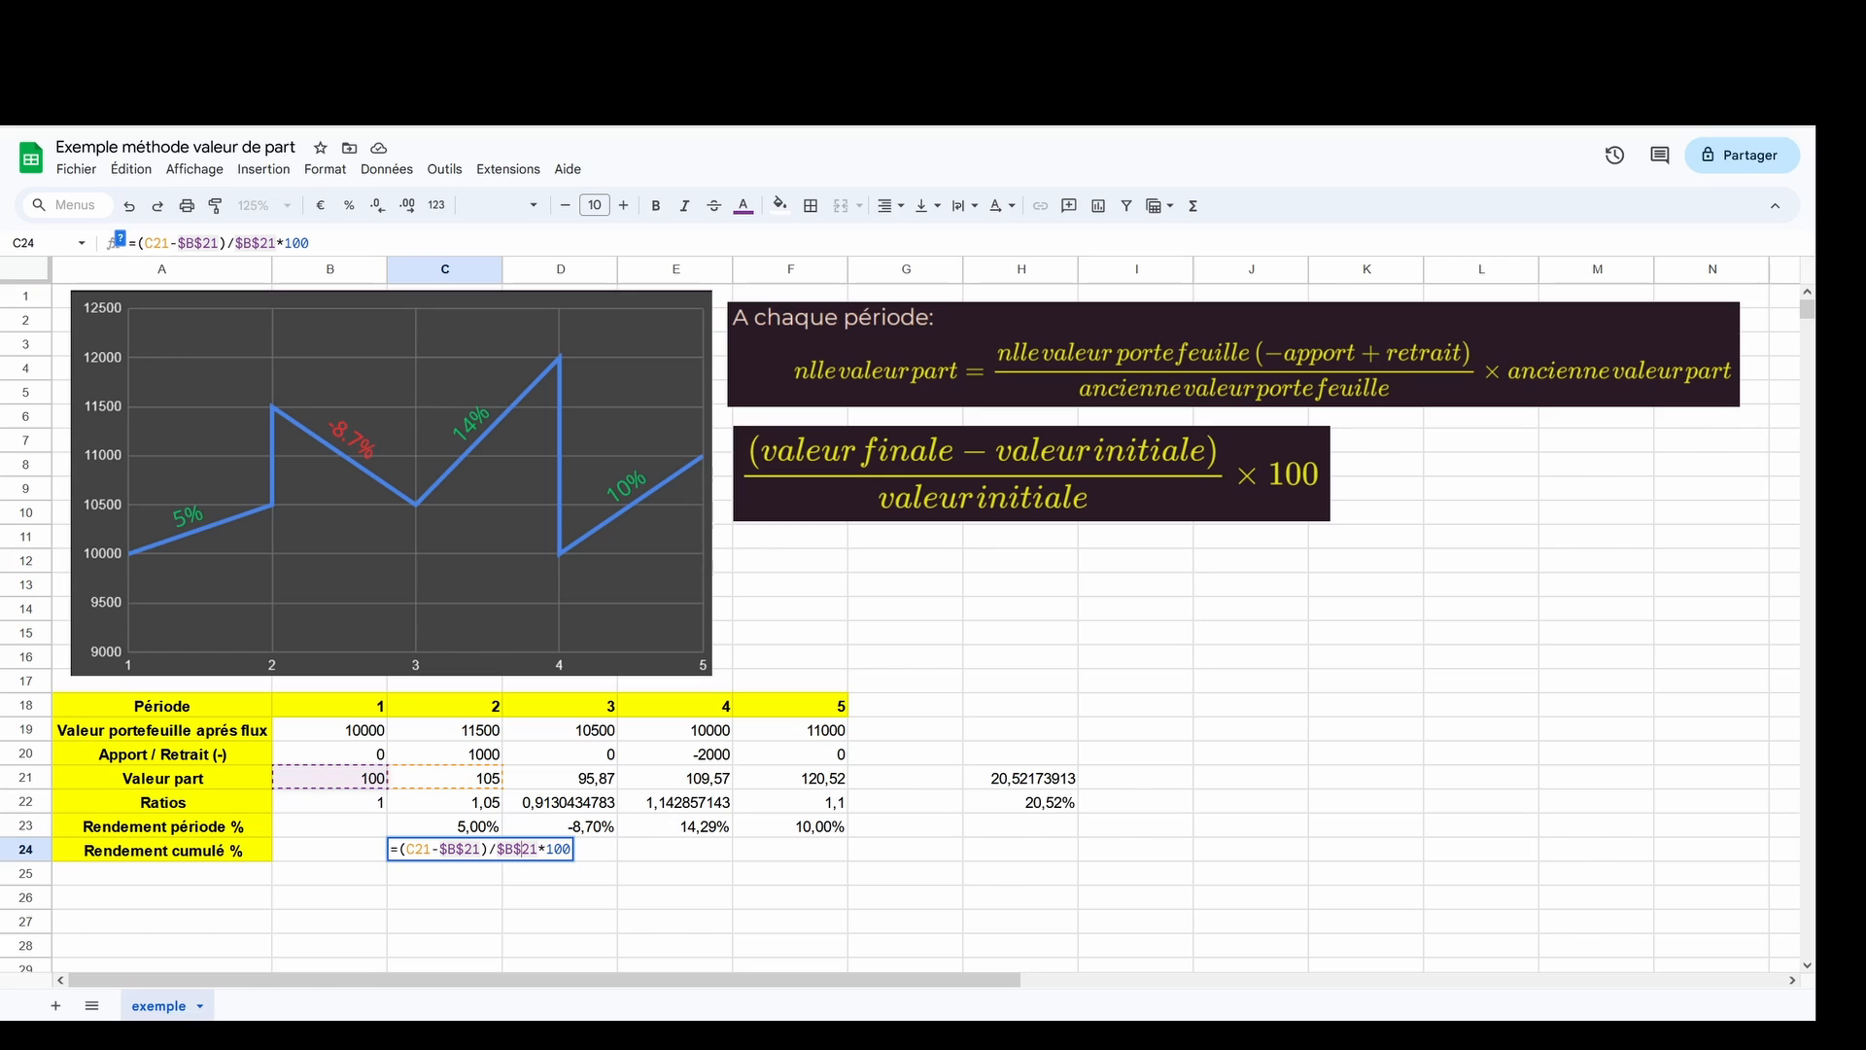
key("Return")
- Copy the cumulative return formula from C24 across the Rendement cumulé % row through F24
left_click(480, 836)
left_click(498, 857)
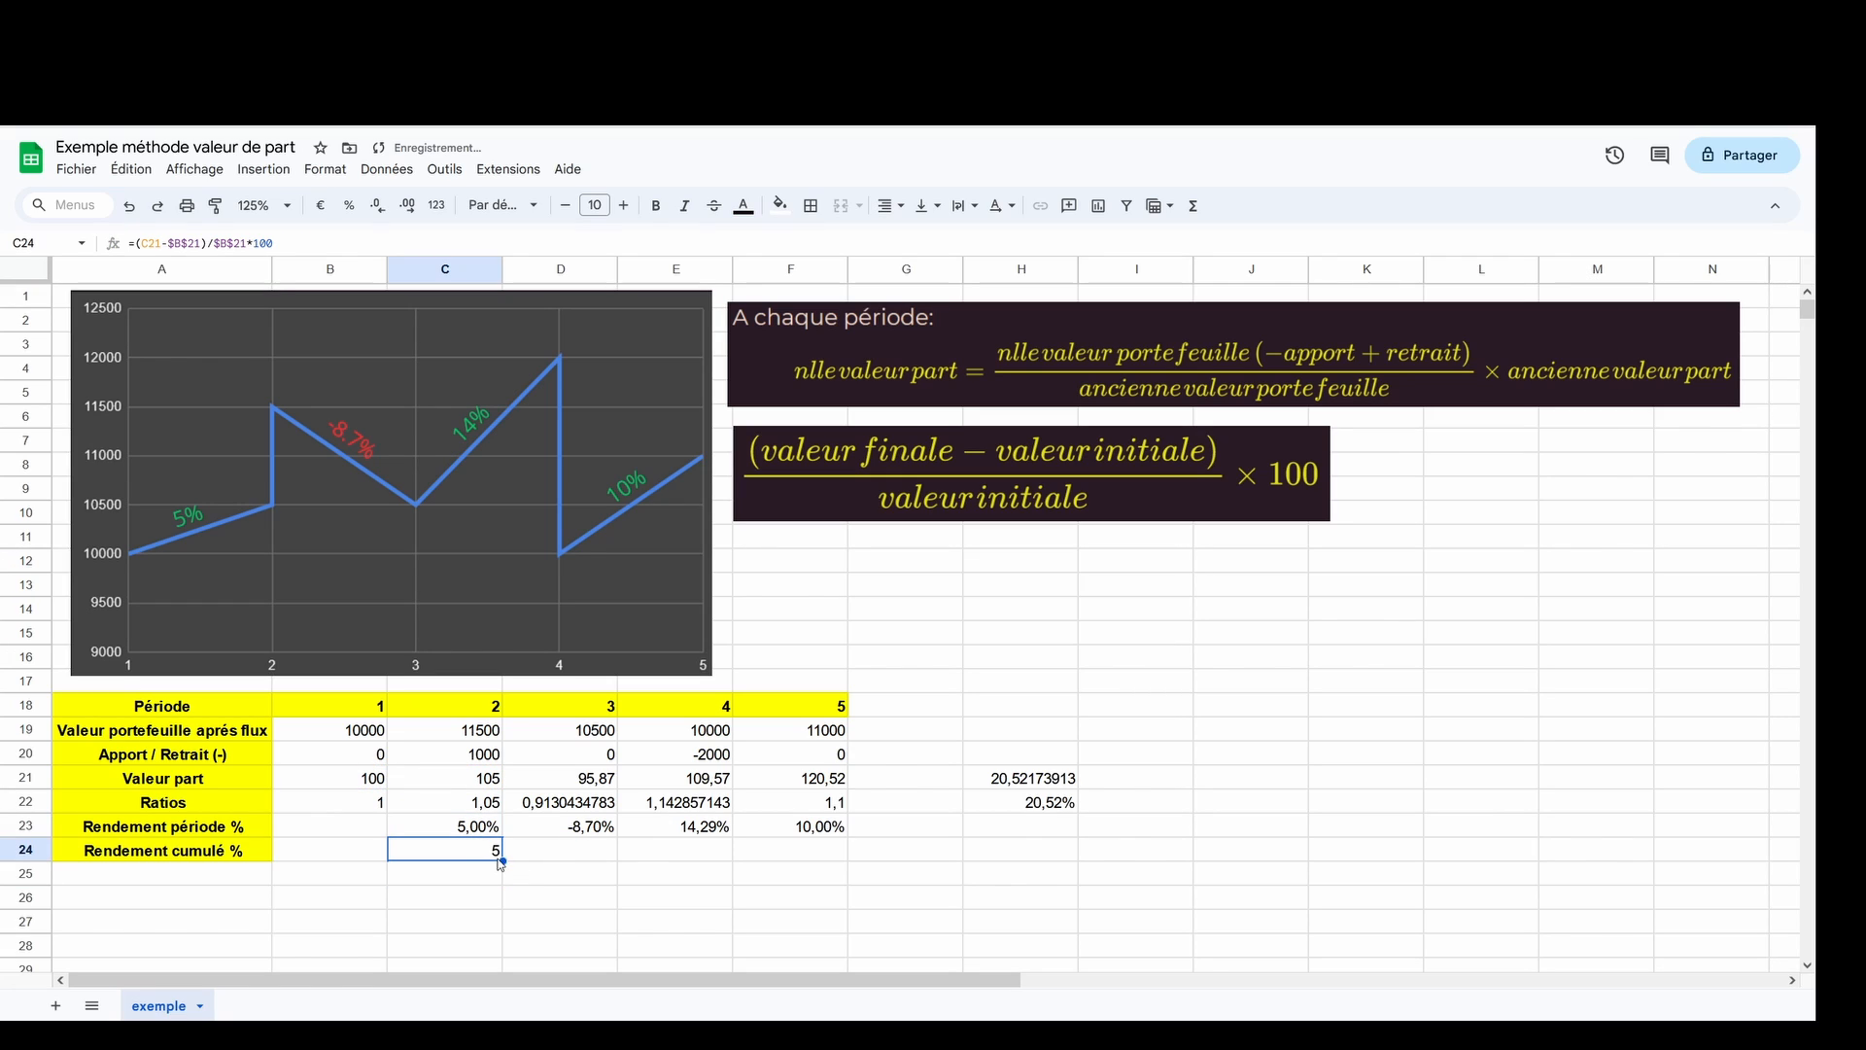
left_click_drag(501, 864, 798, 851)
left_click(821, 906)
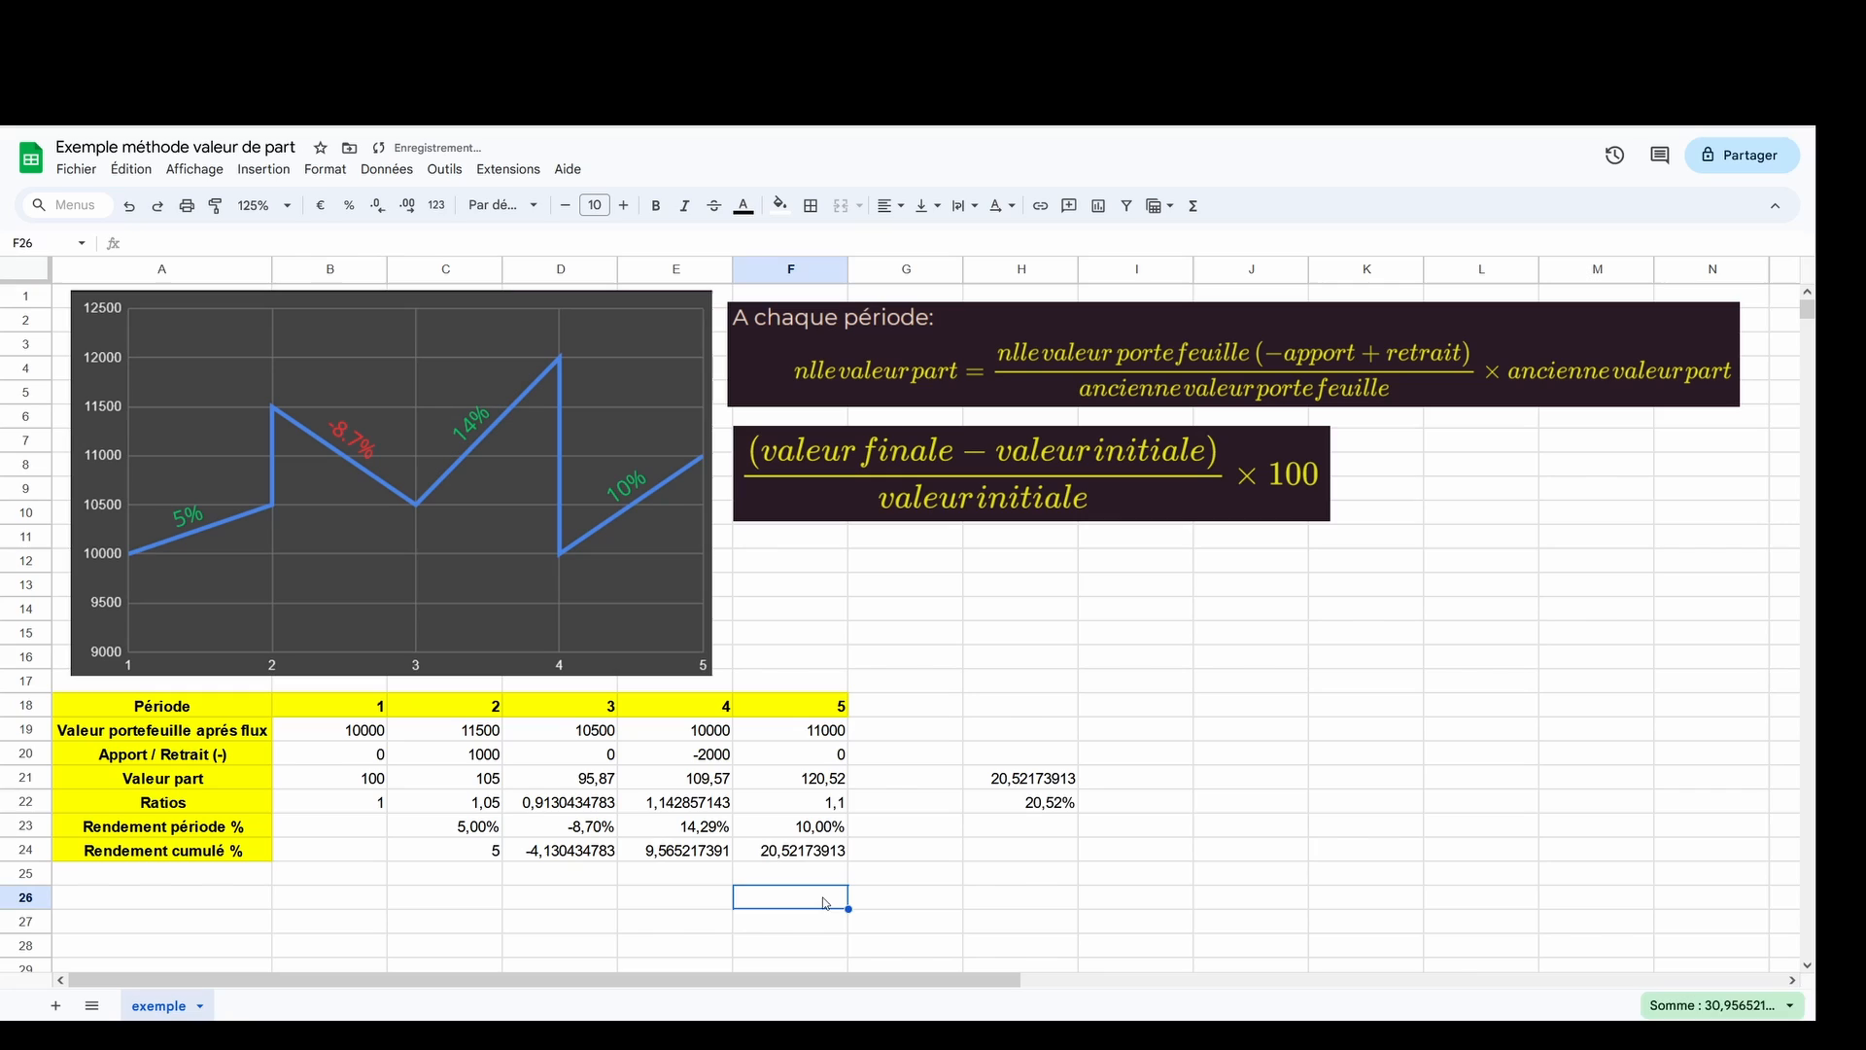
left_click(800, 854)
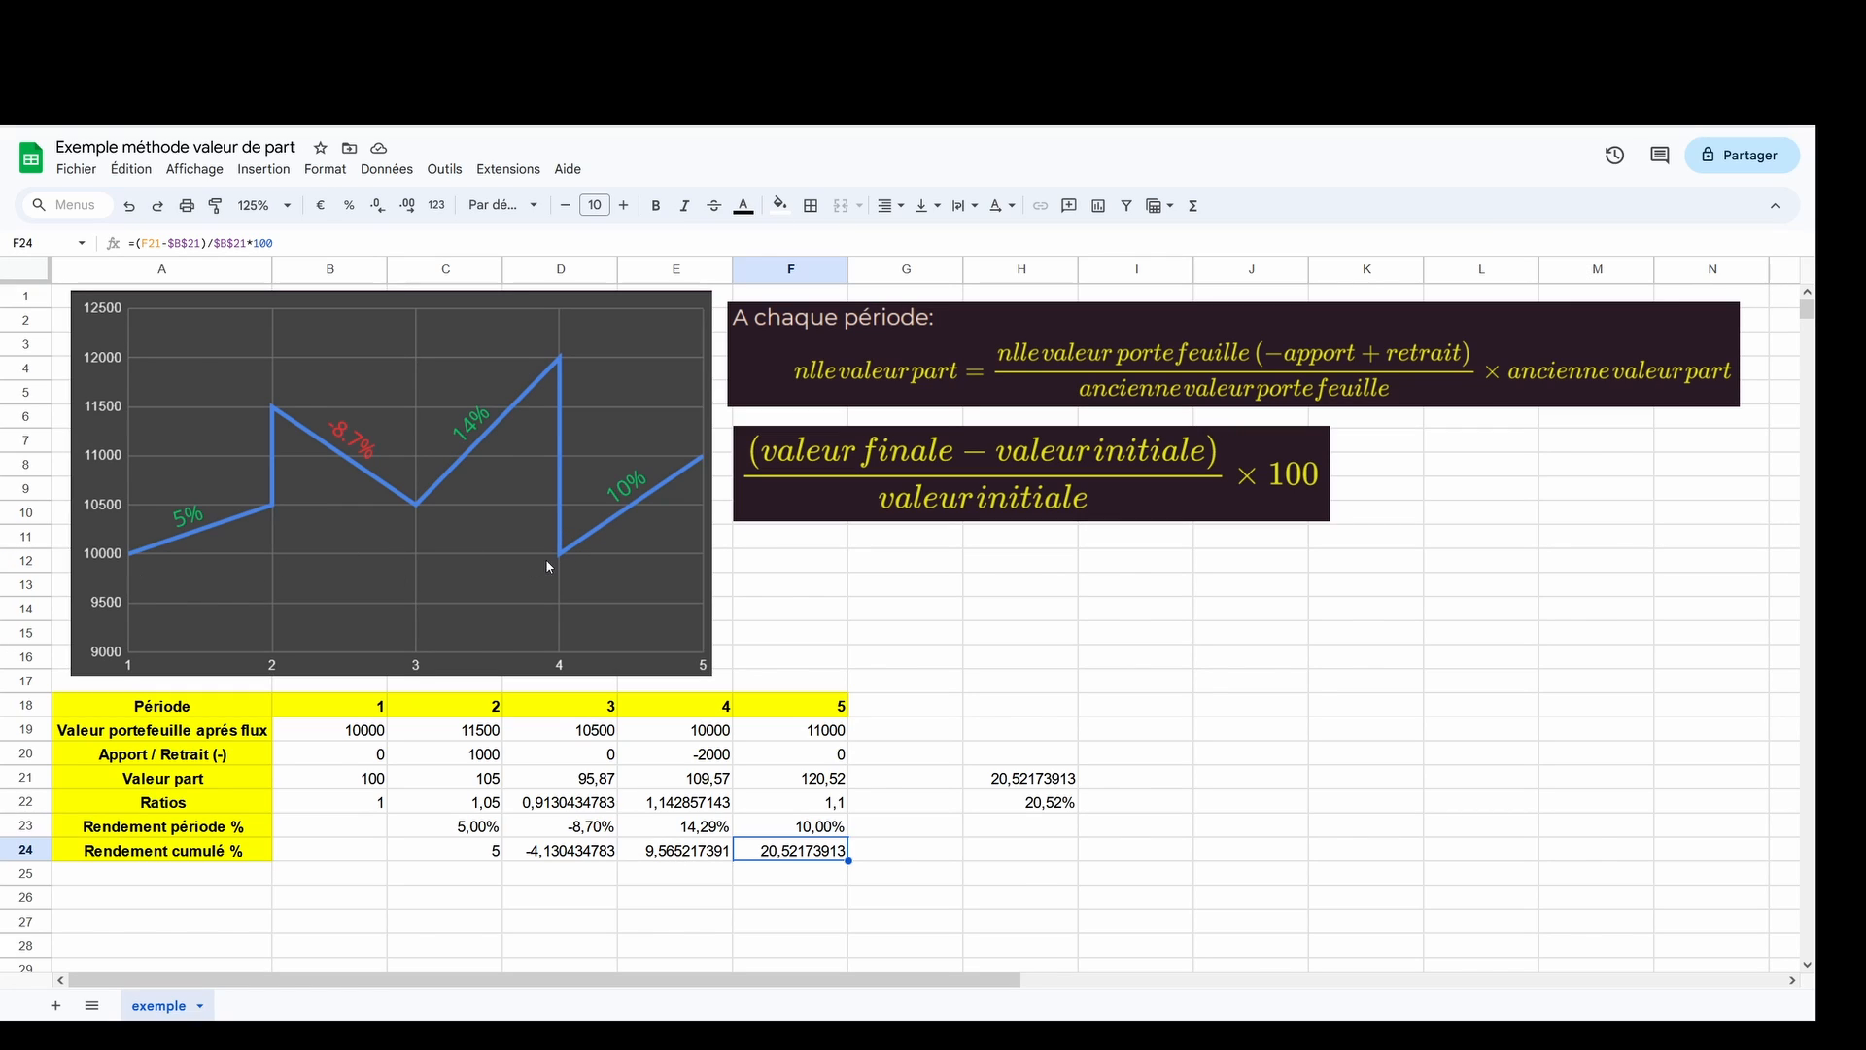
left_click(911, 870)
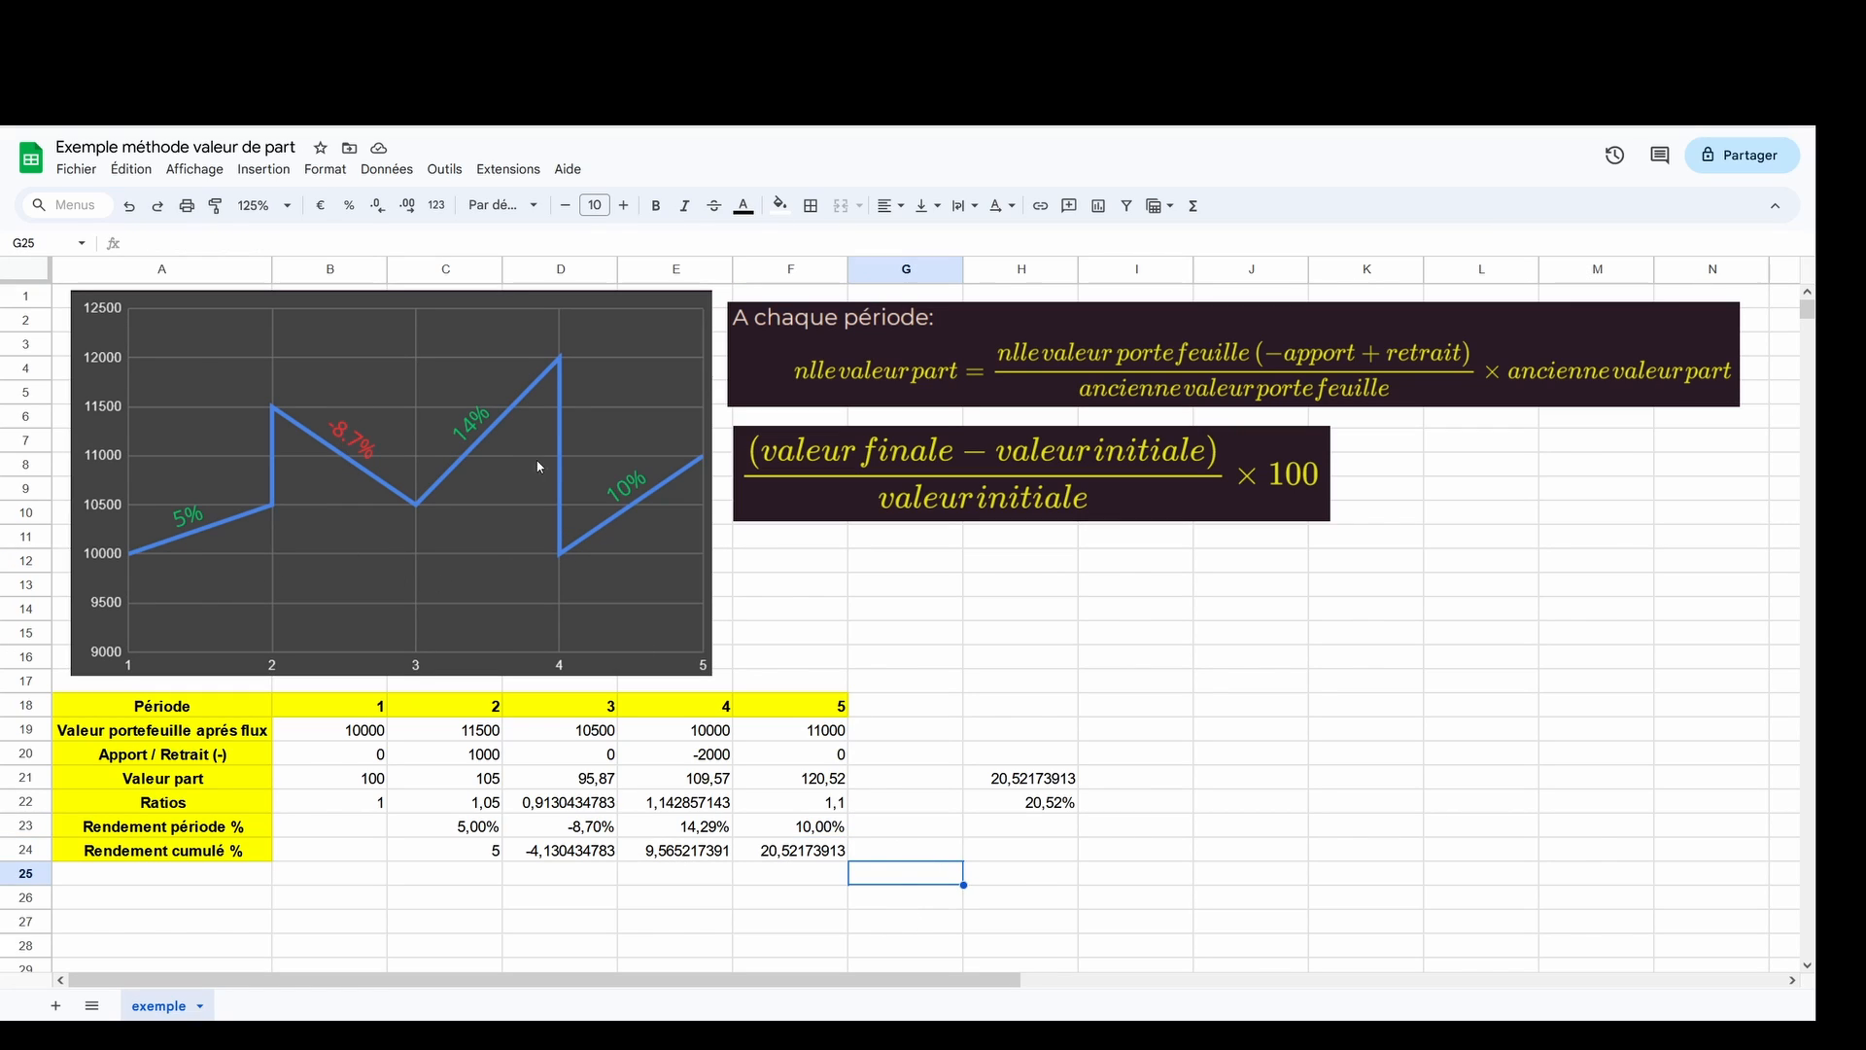
left_click(821, 859)
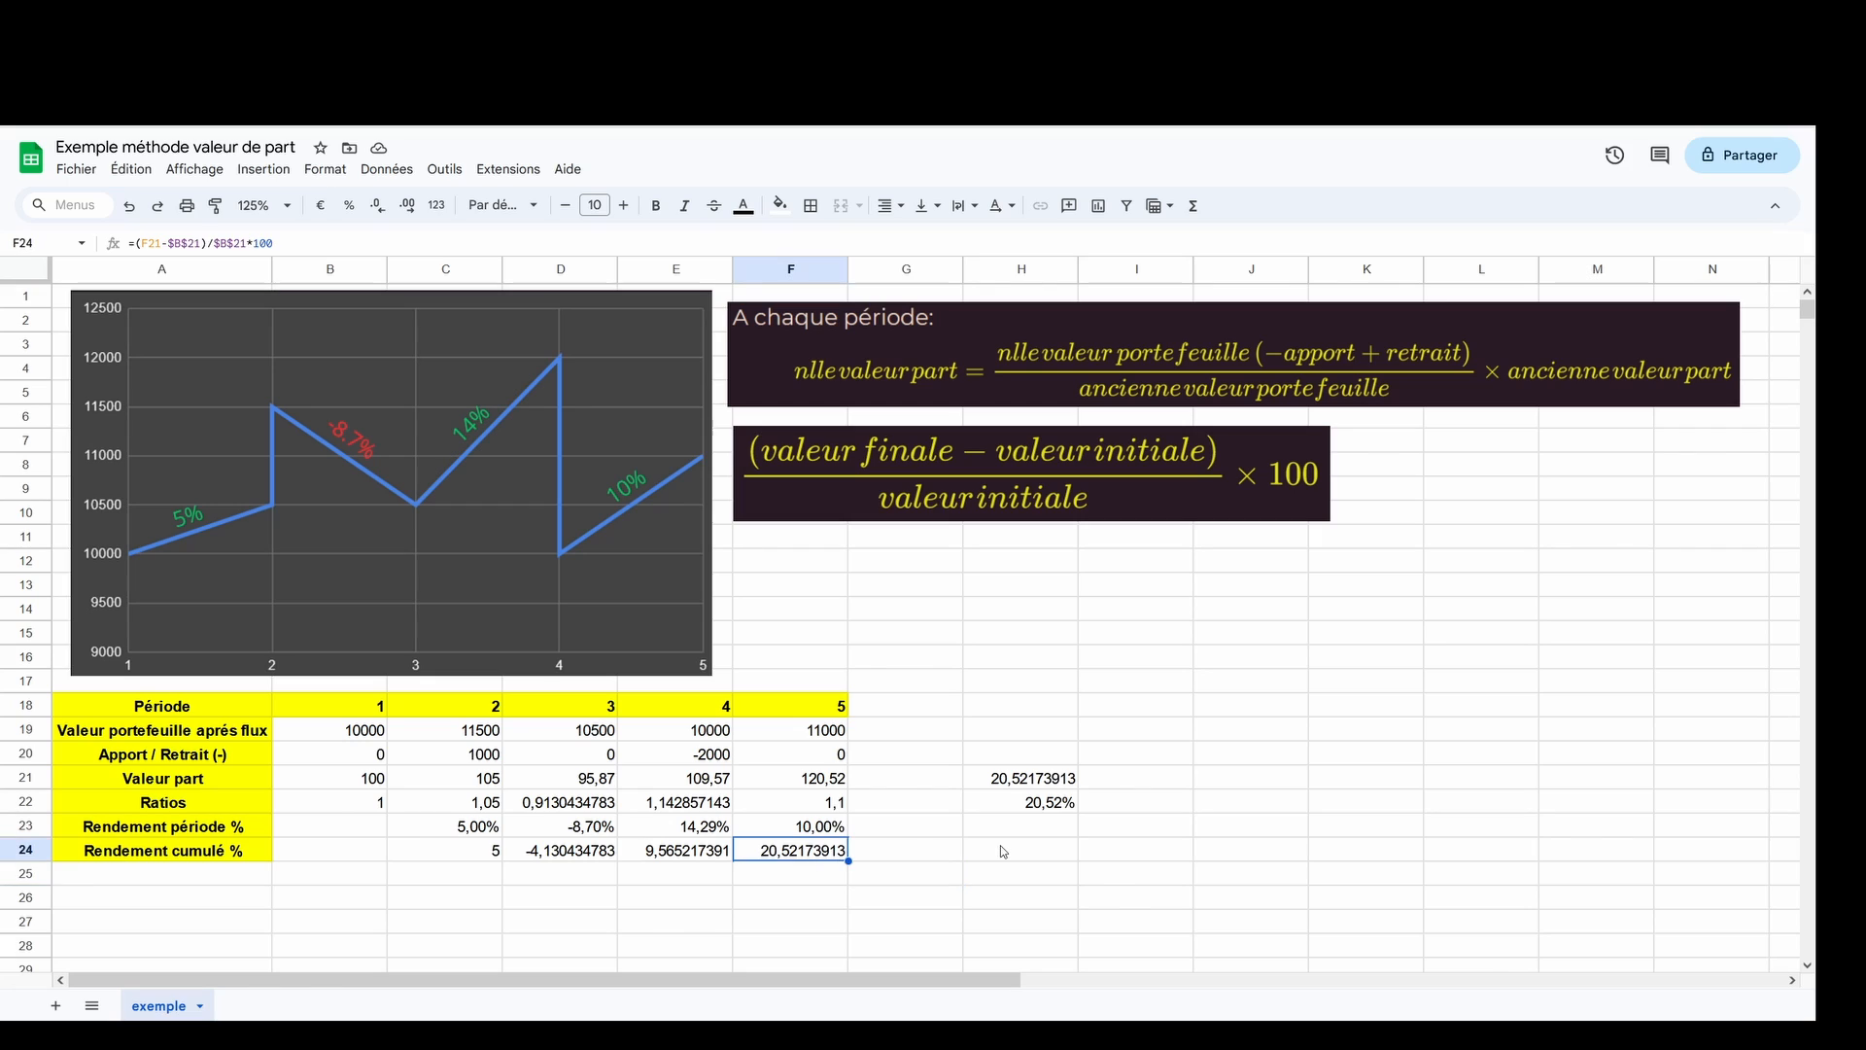
left_click(1032, 862)
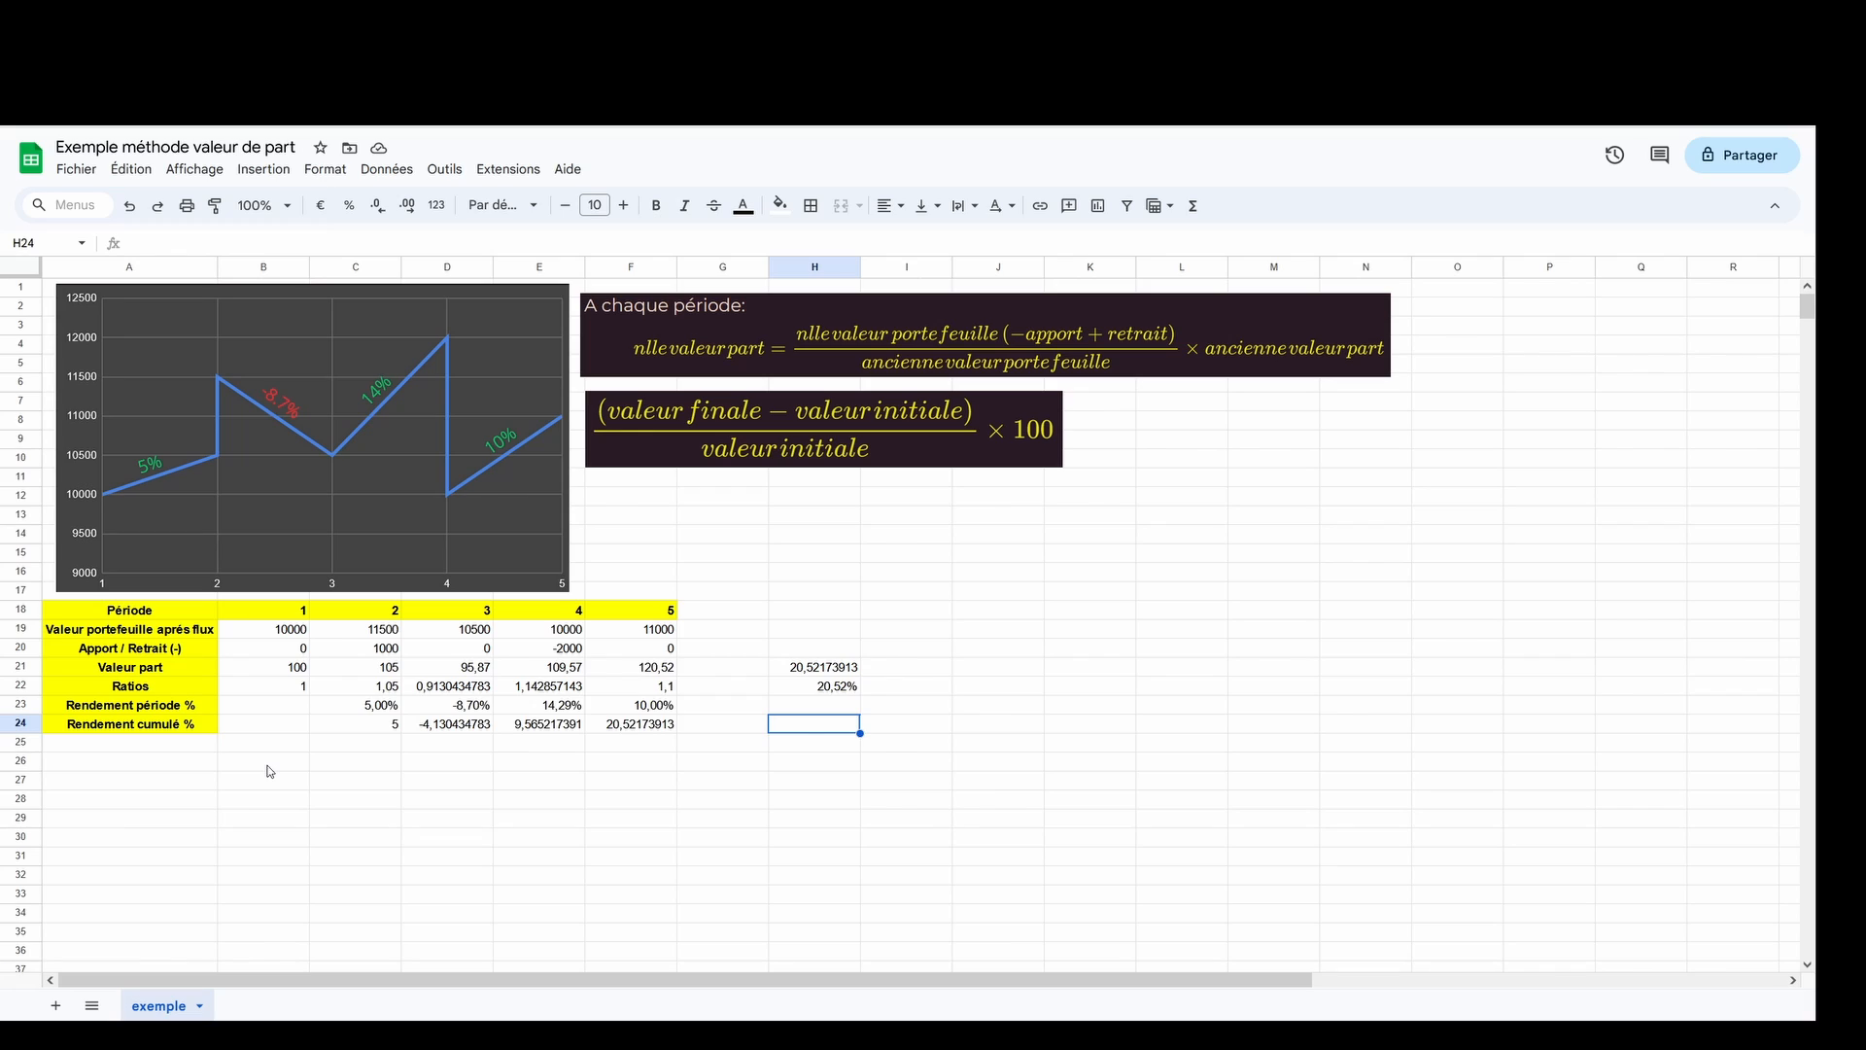
- Enter the label Dates in cell A26, below the table
left_click(179, 765)
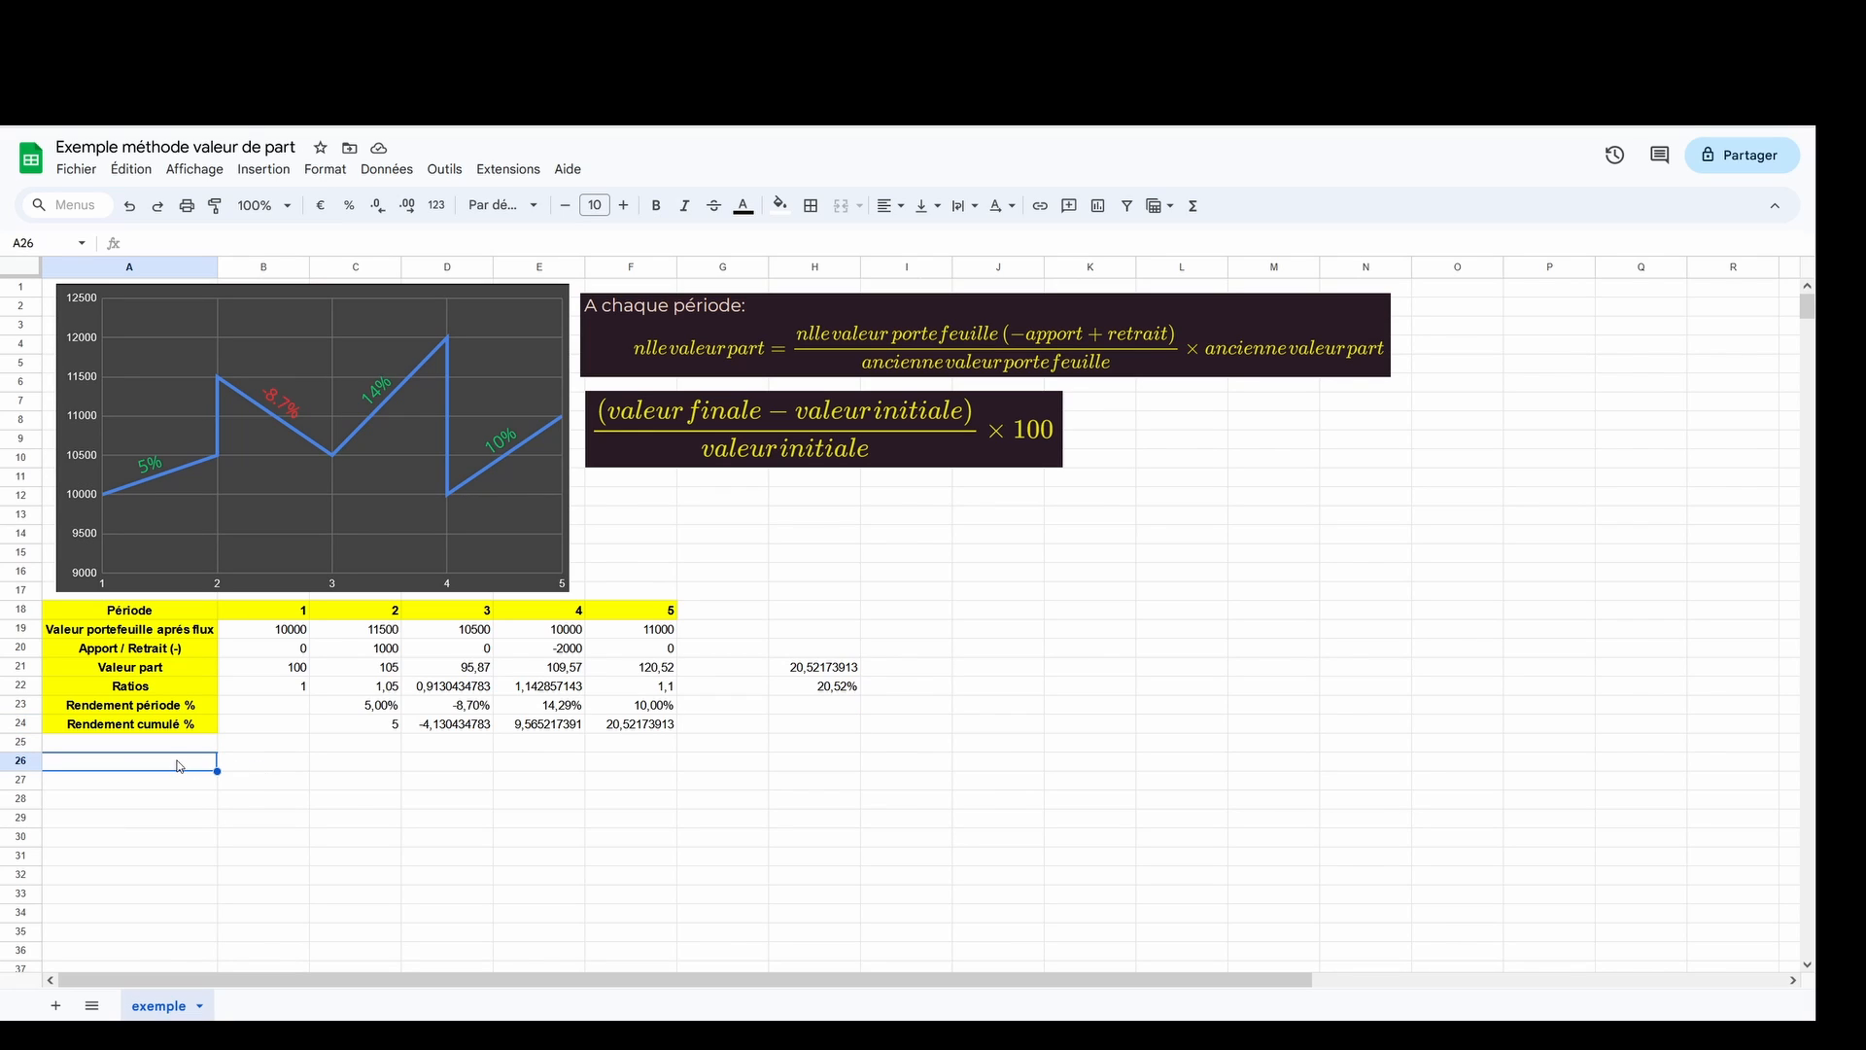
type("Dates")
key("Return")
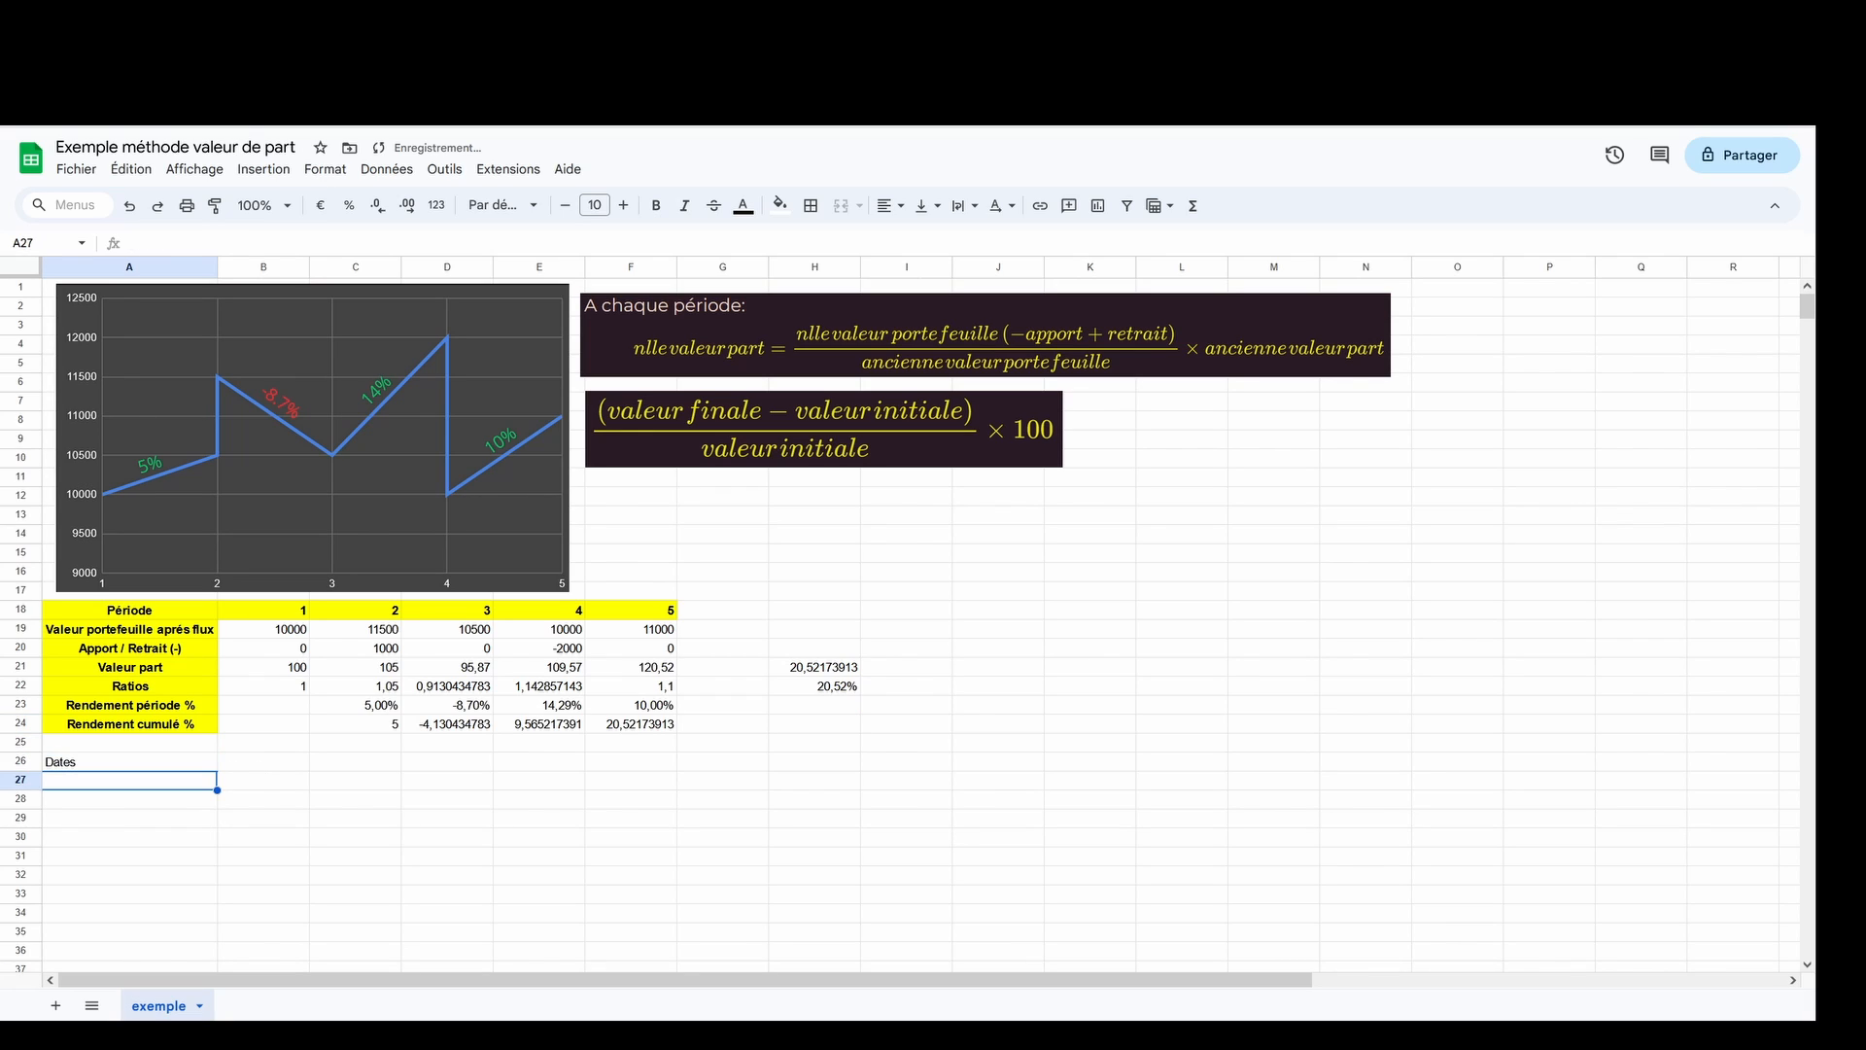
- Enter 01/01/2023 in B26 and 01/02/2023 in C26, and extend the monthly date series through F26
left_click(272, 767)
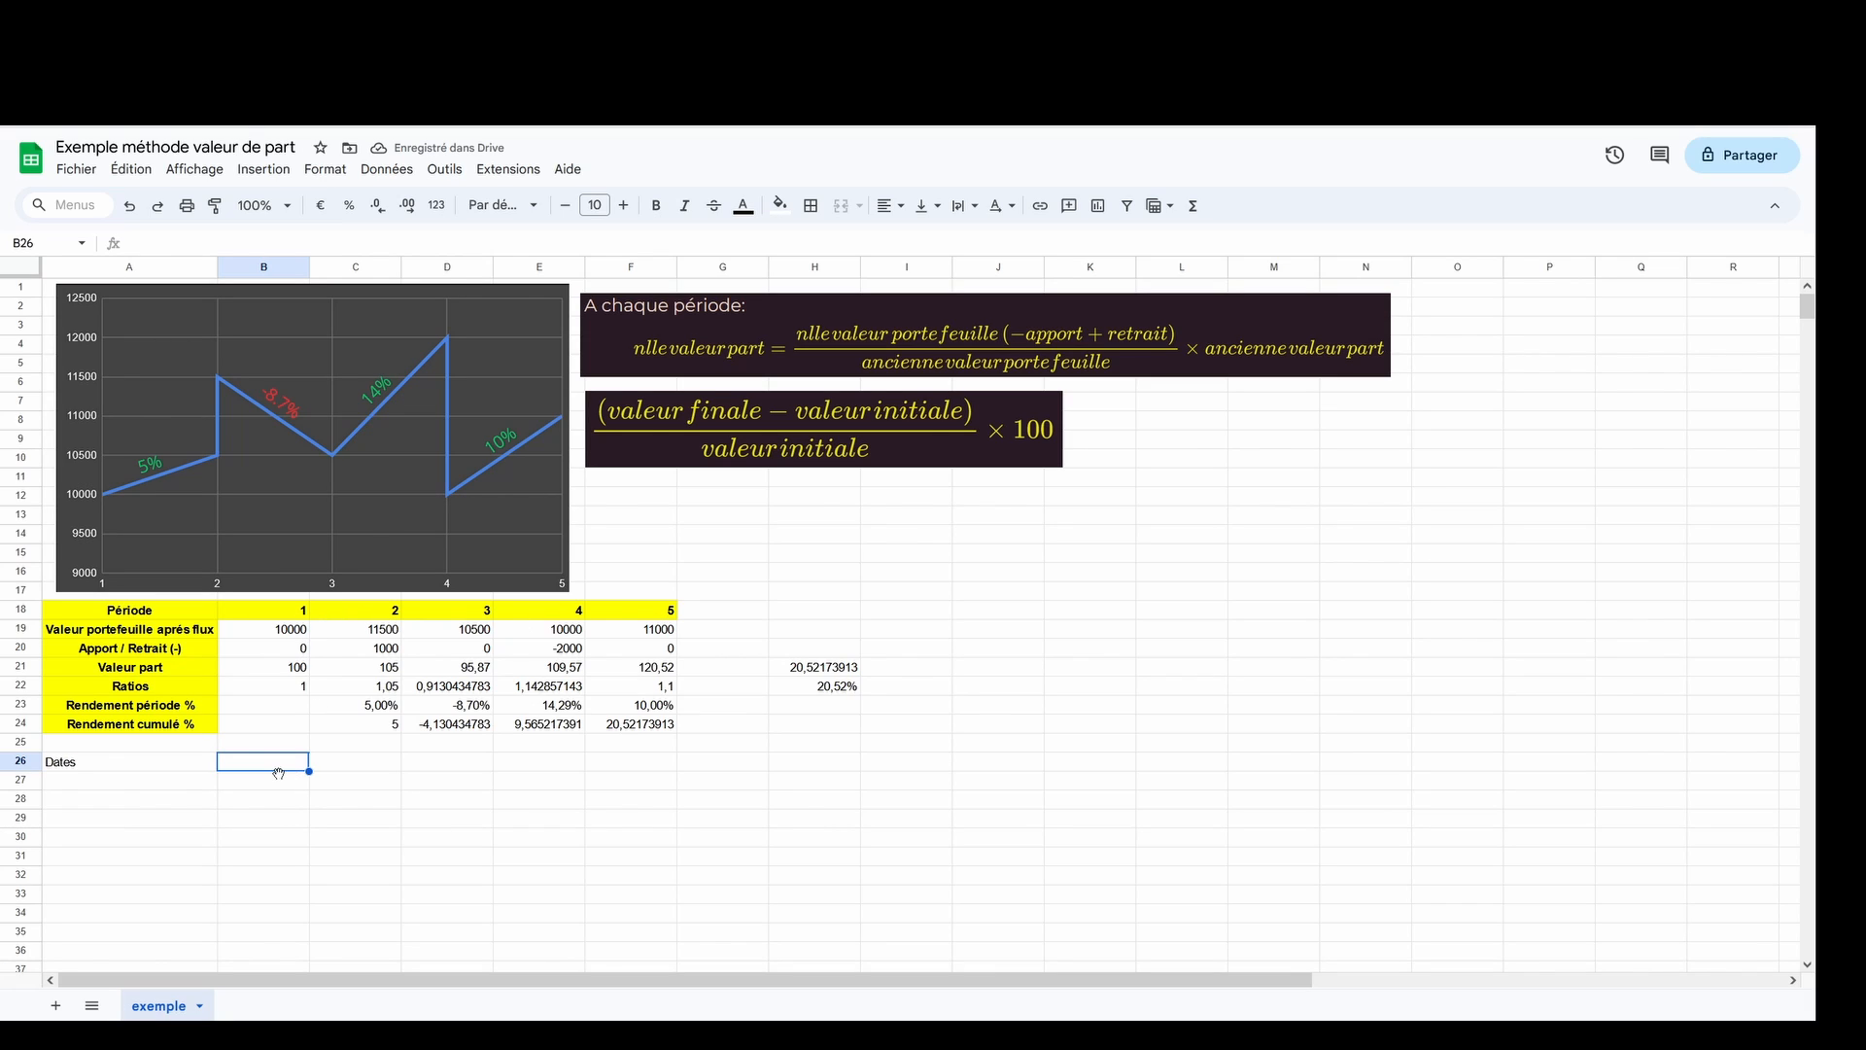
type("01/01/")
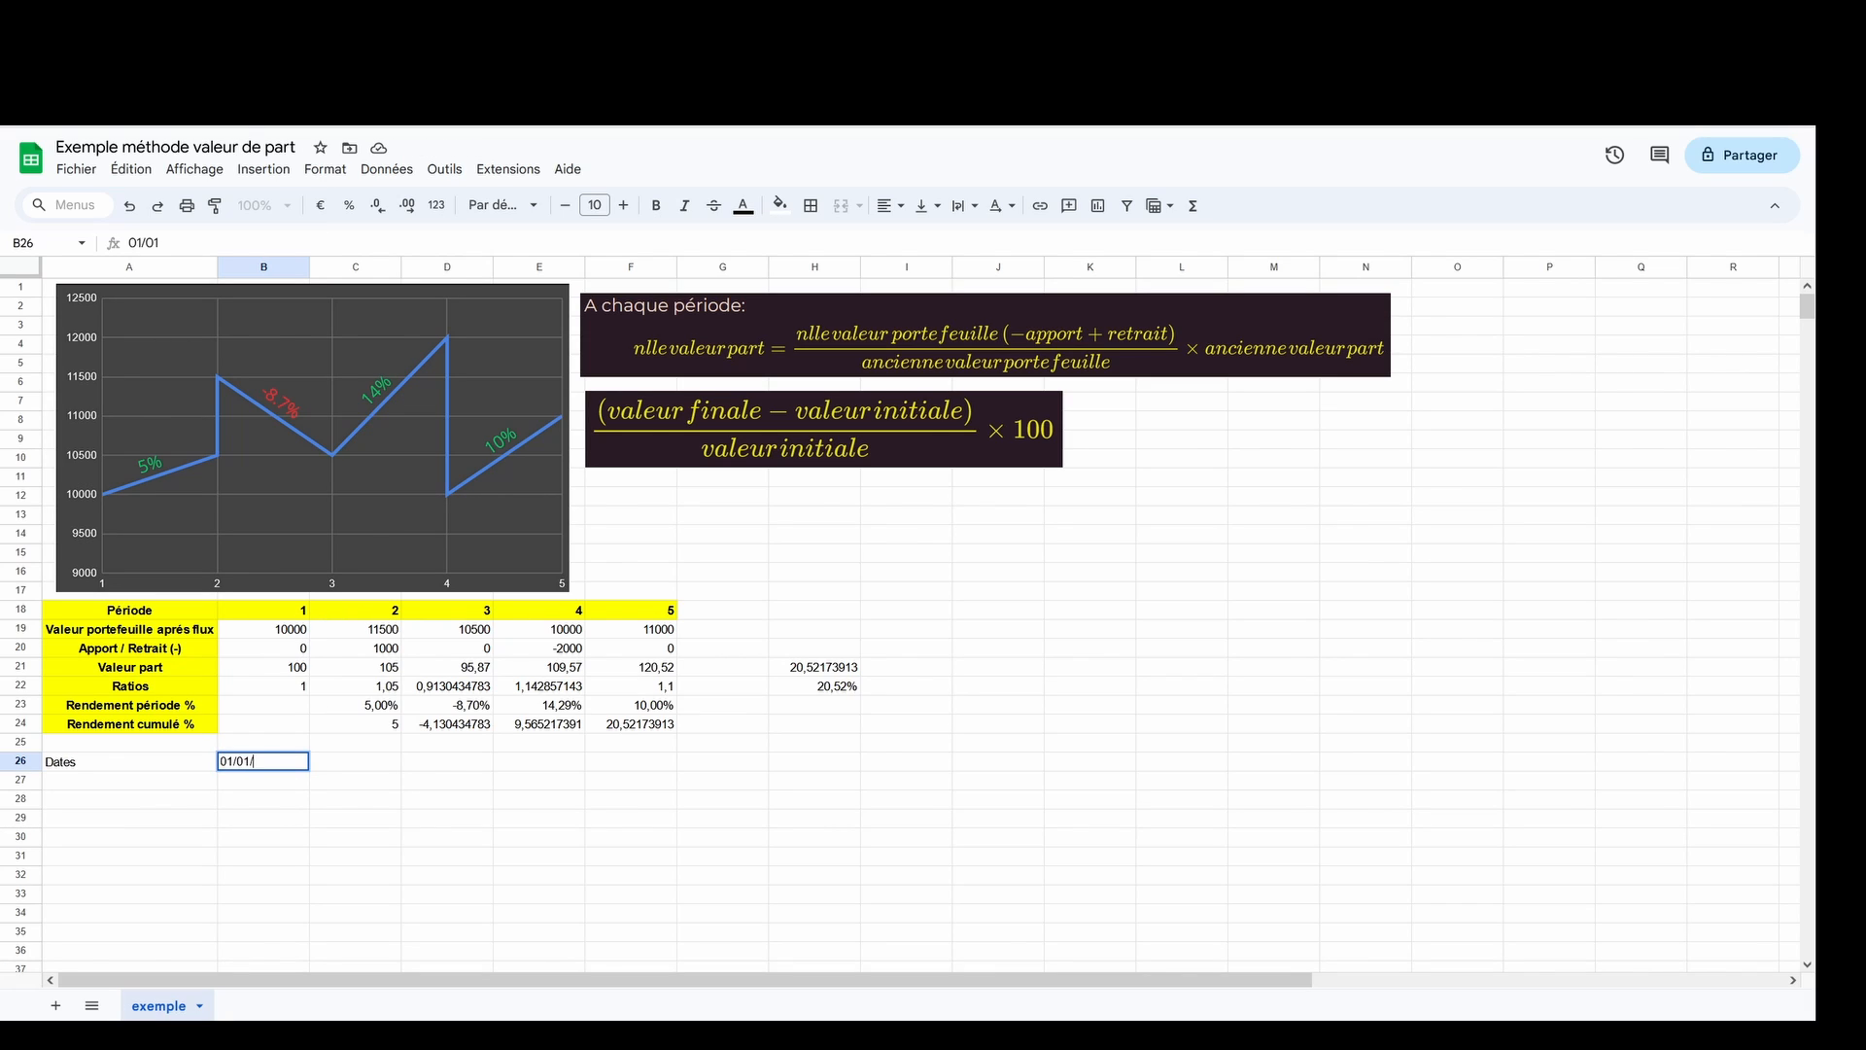
type("2023")
key("Tab")
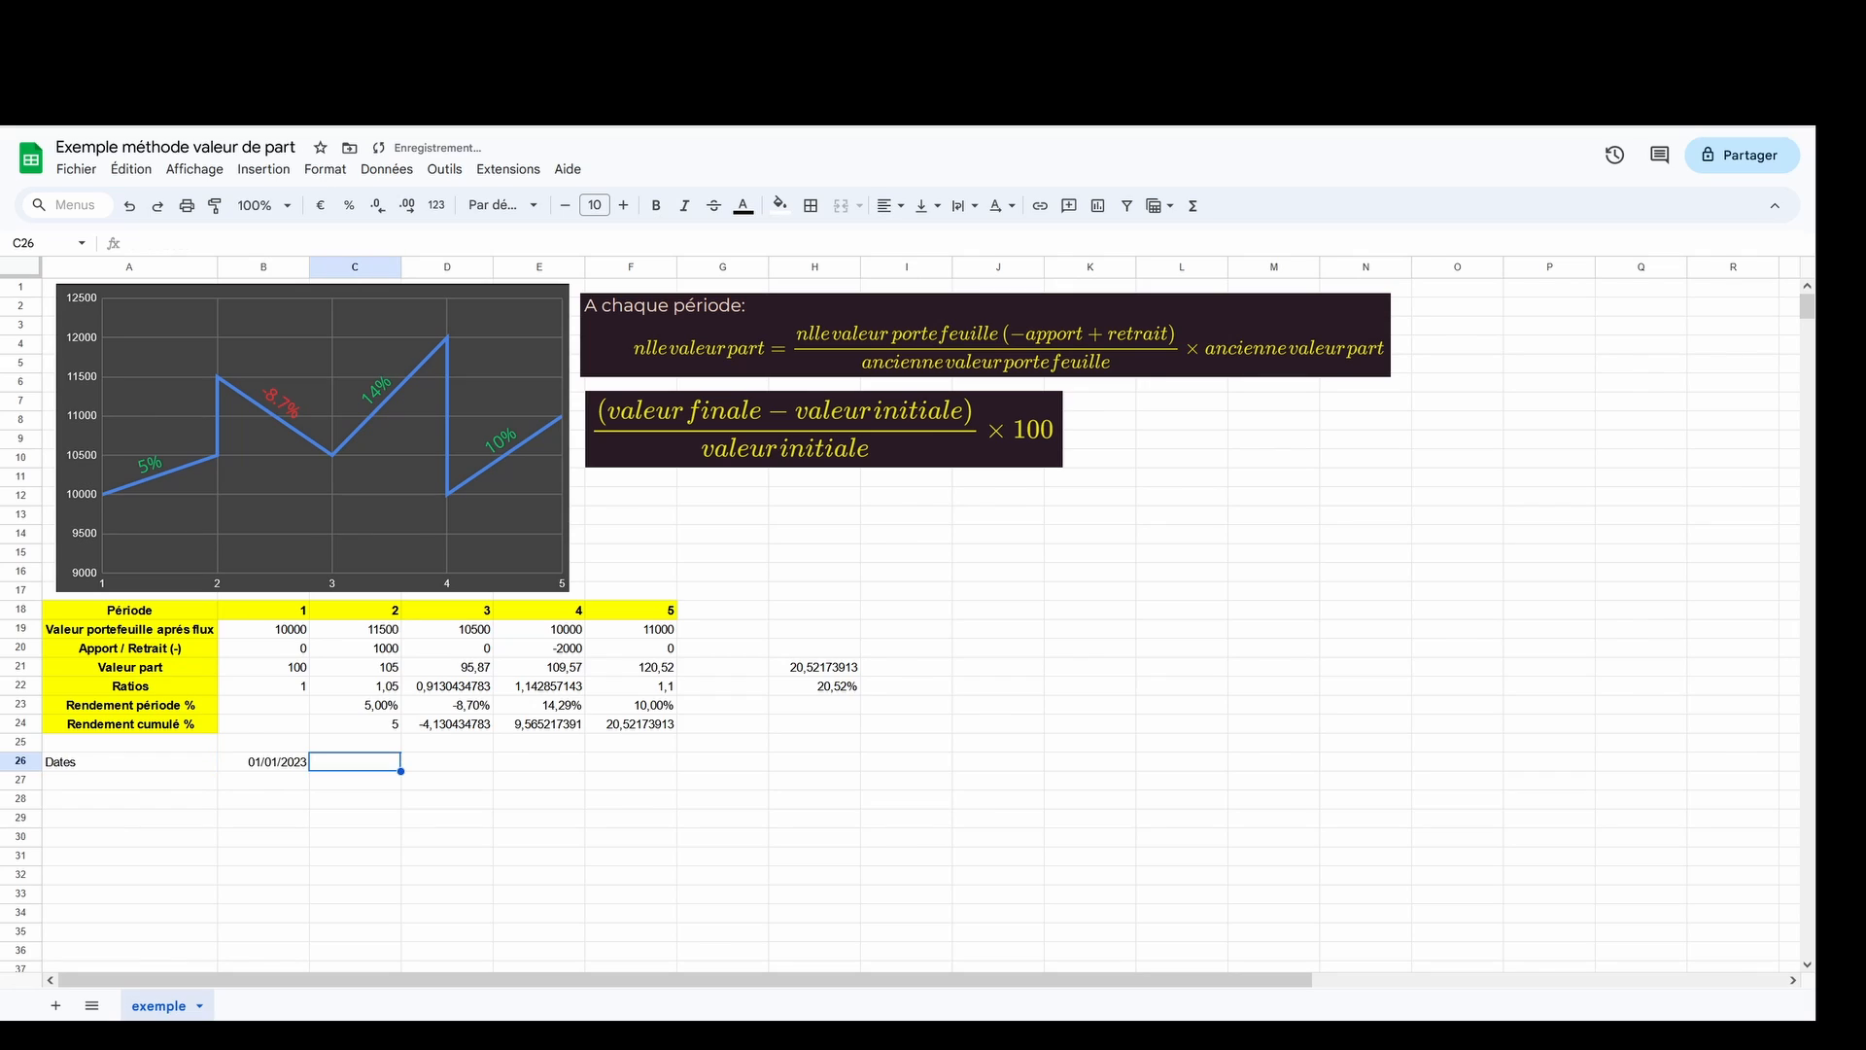
type("01/02/2023")
key("Return")
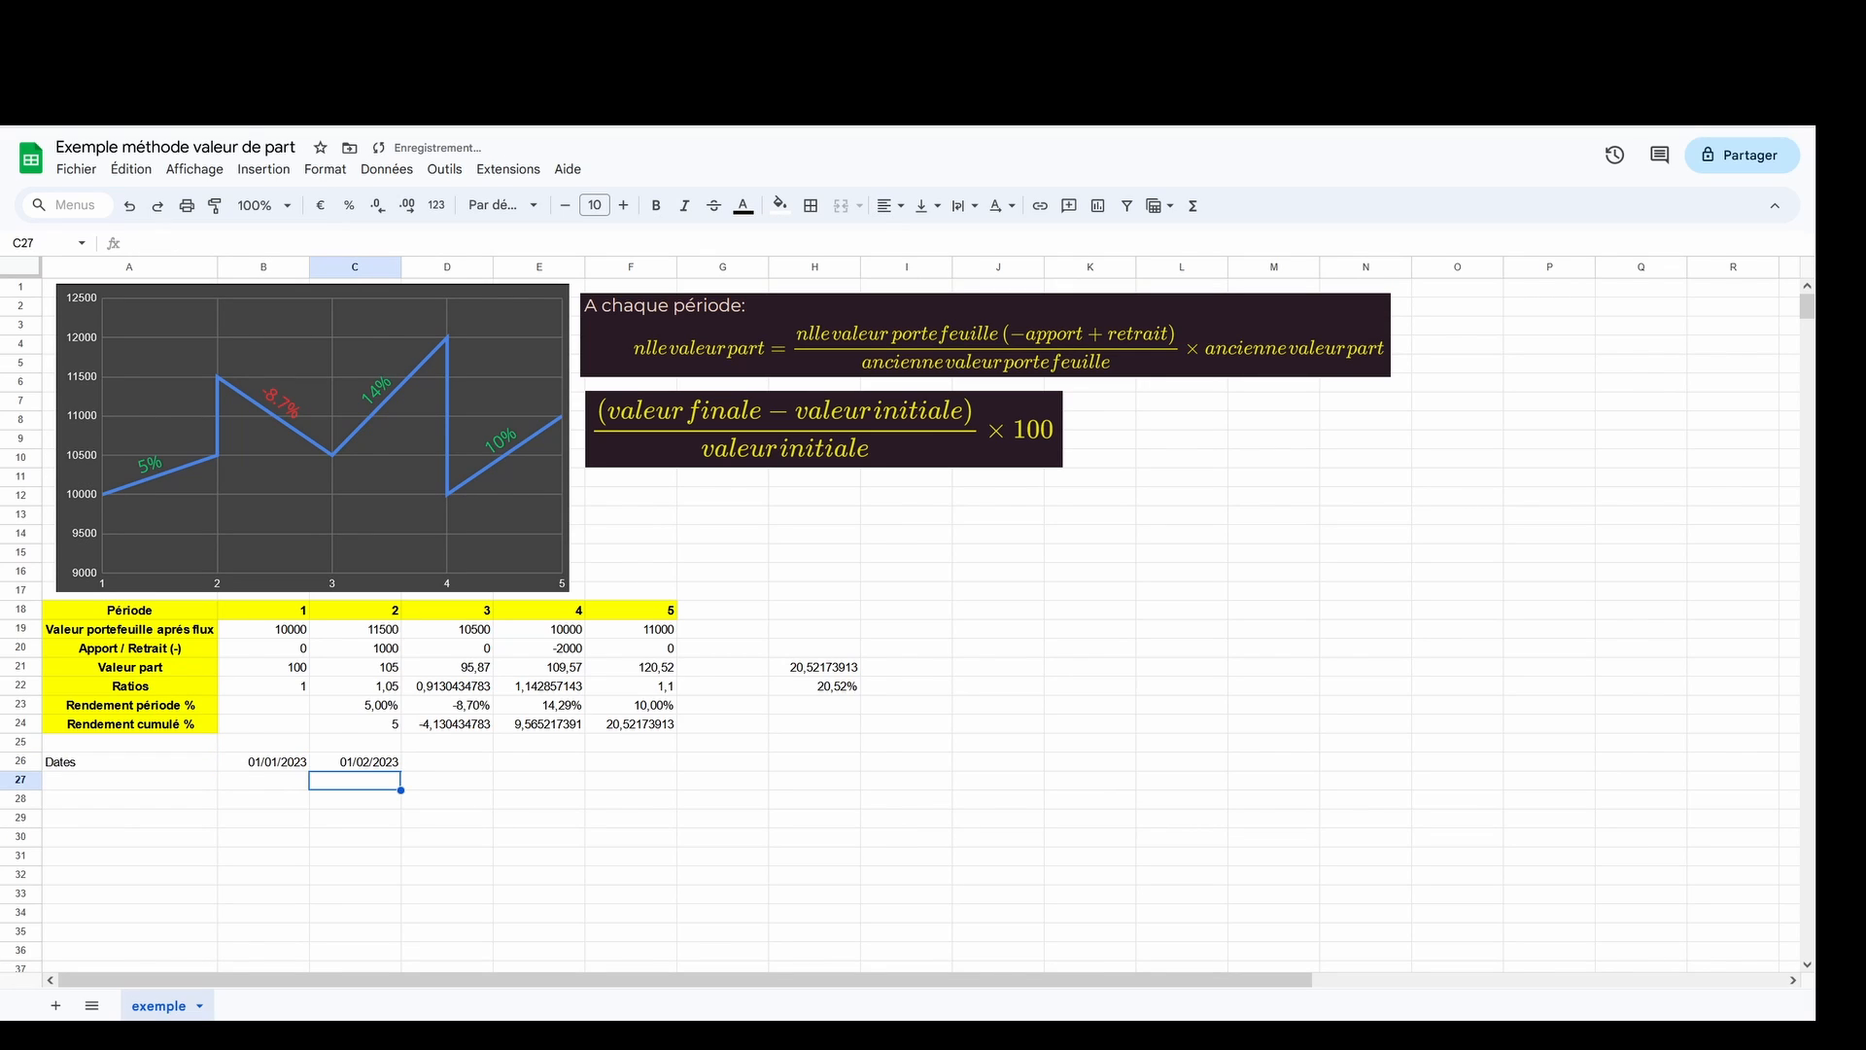
left_click_drag(285, 768, 633, 764)
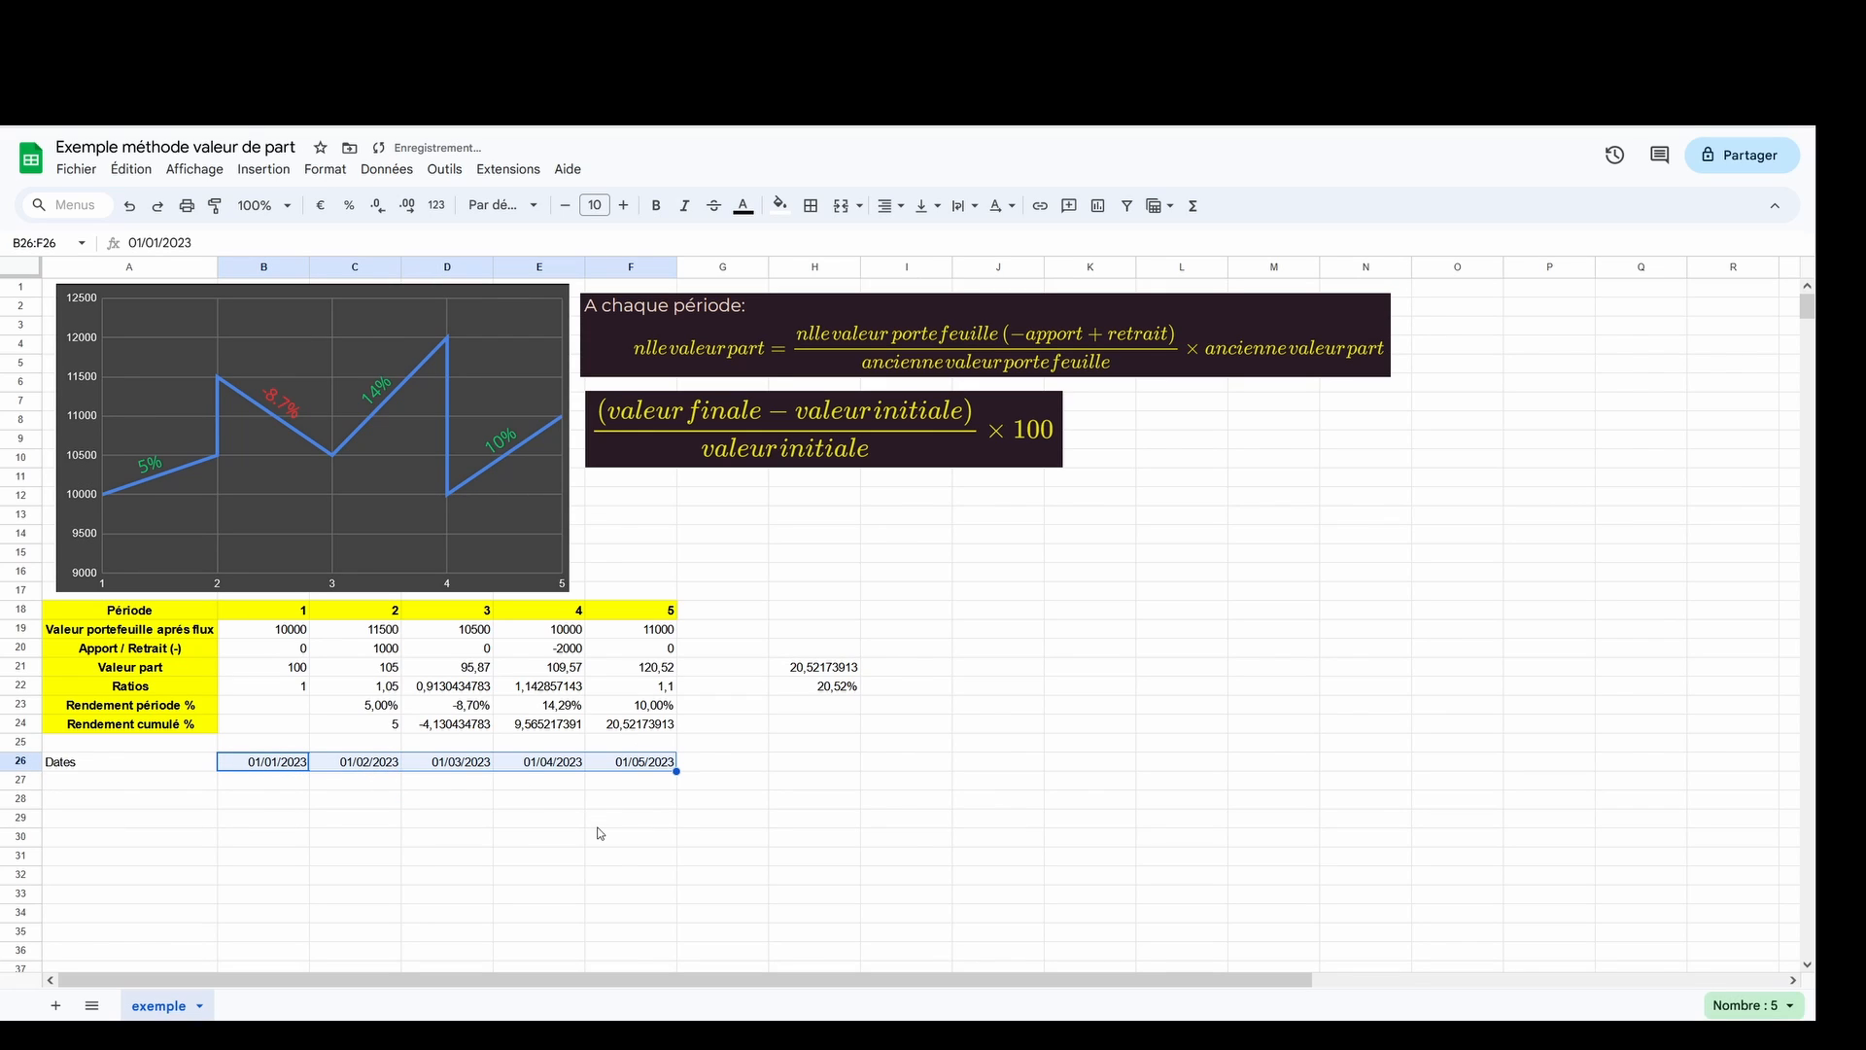
left_click(597, 824)
- Enter =googlefinance("PX1";"close";B26) in B27 to fetch the index's closing price for the first date
left_click(268, 785)
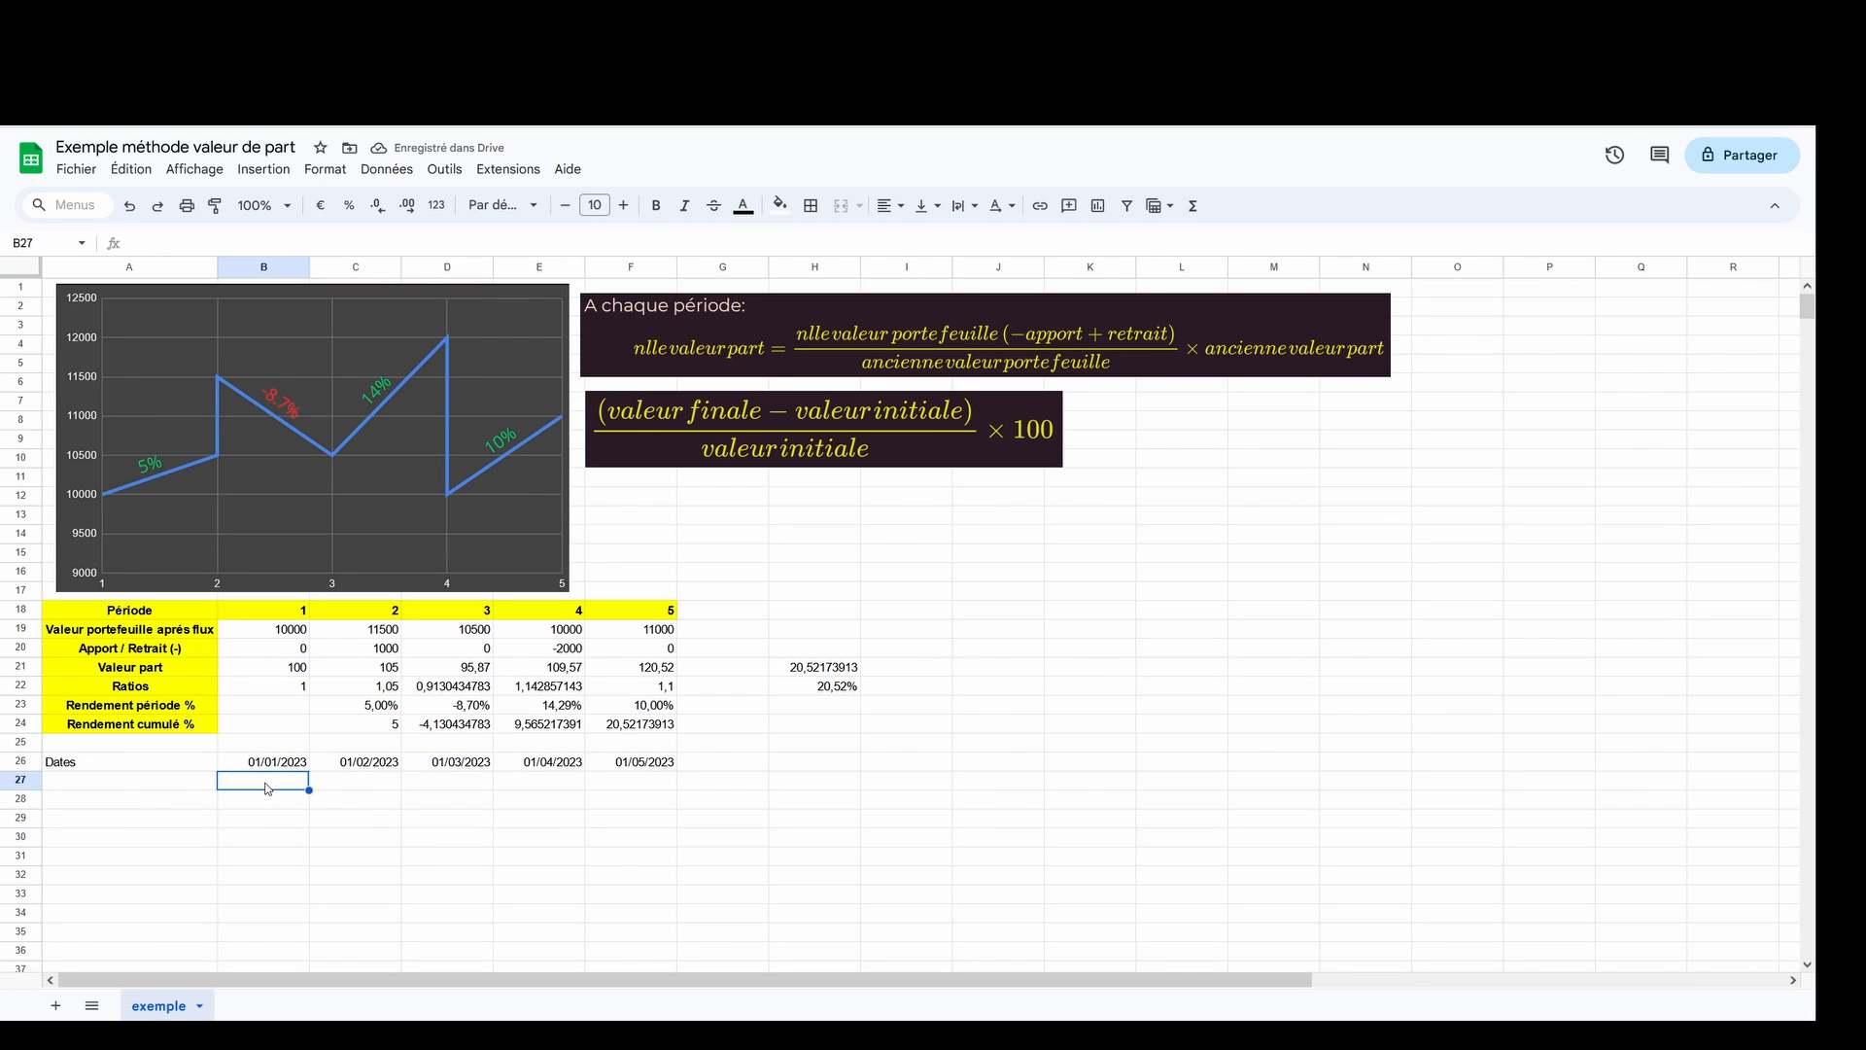
type("=")
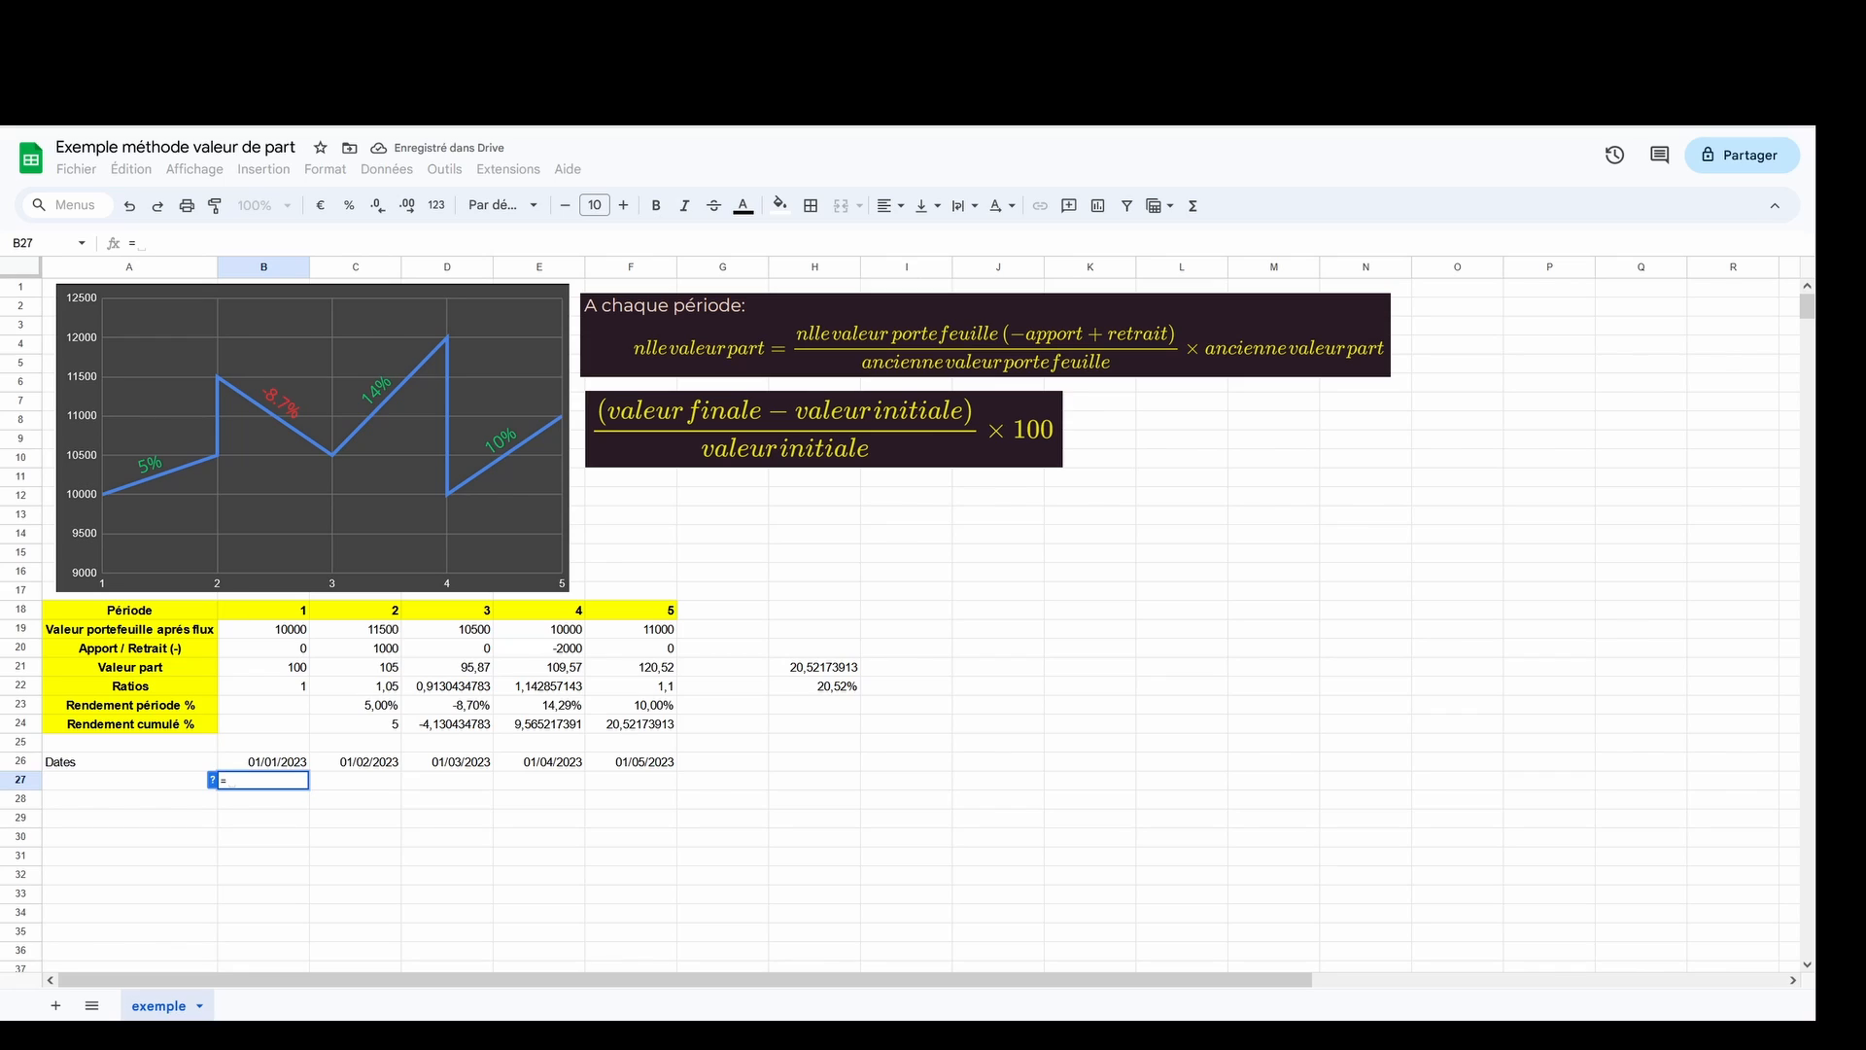
type("g")
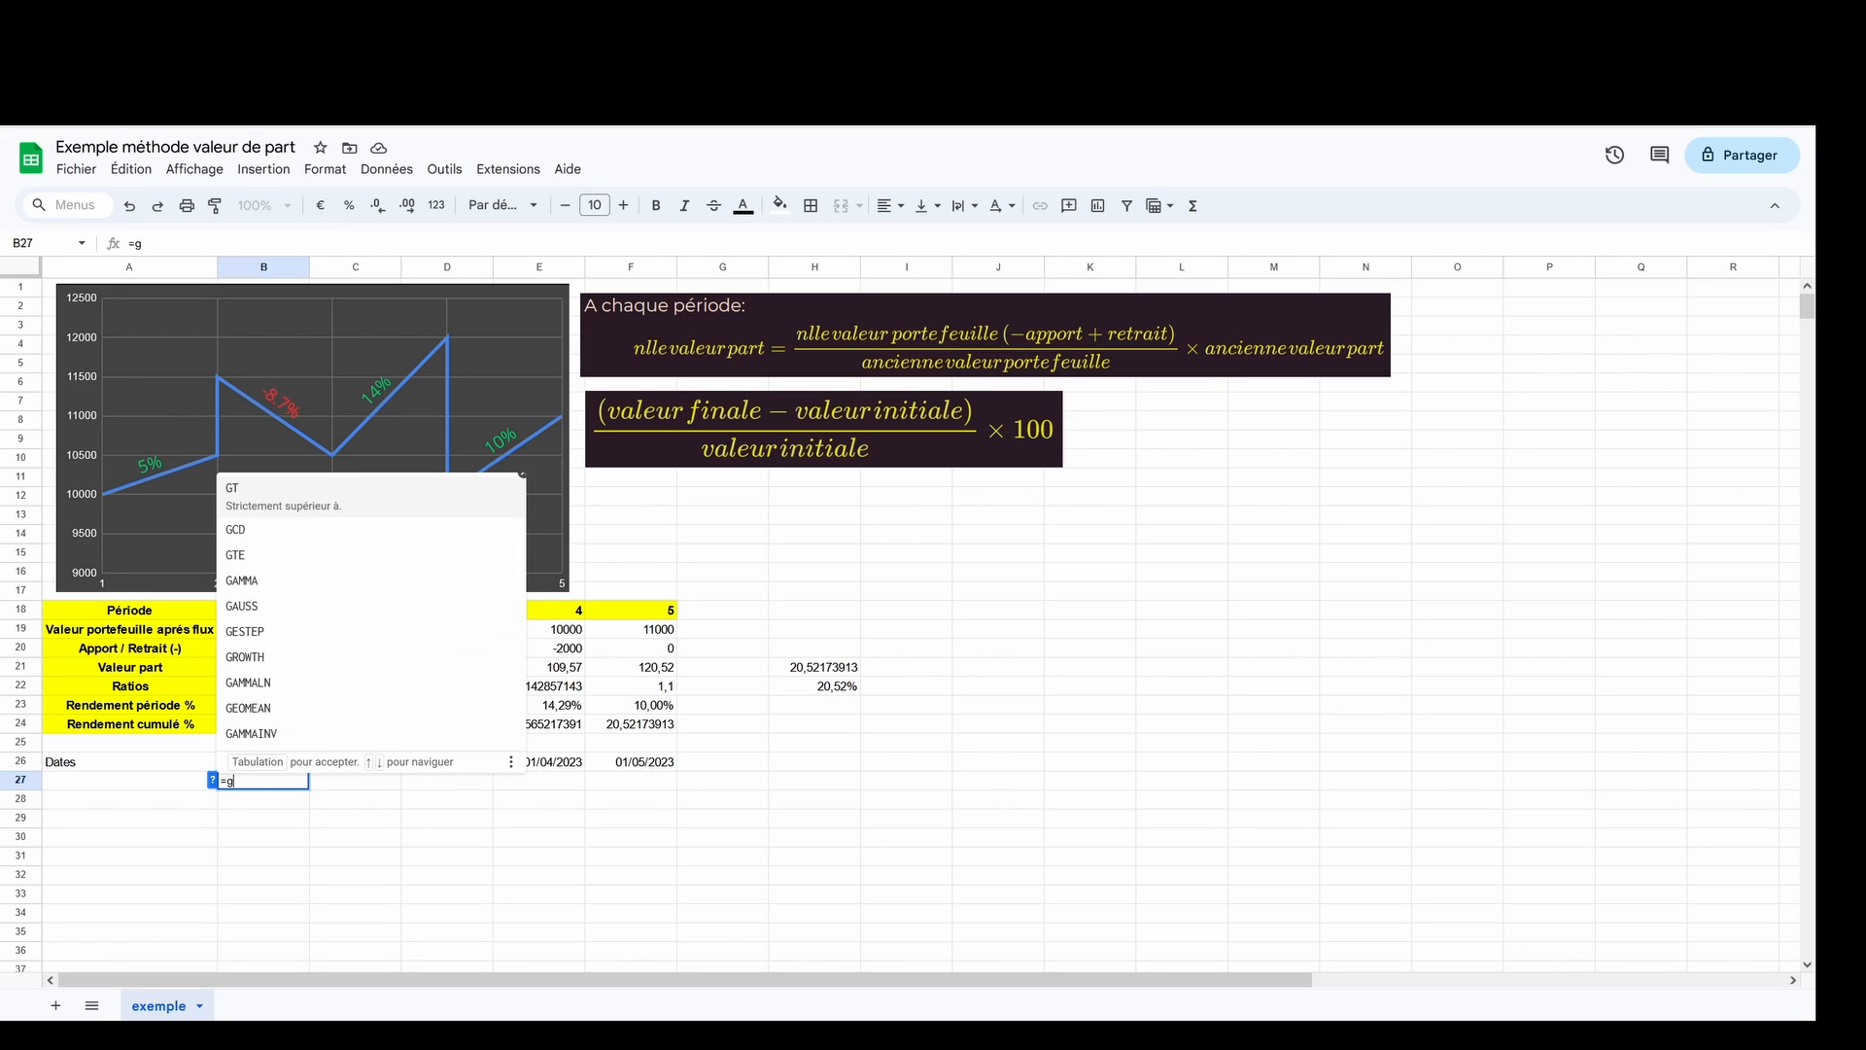
type("oogle")
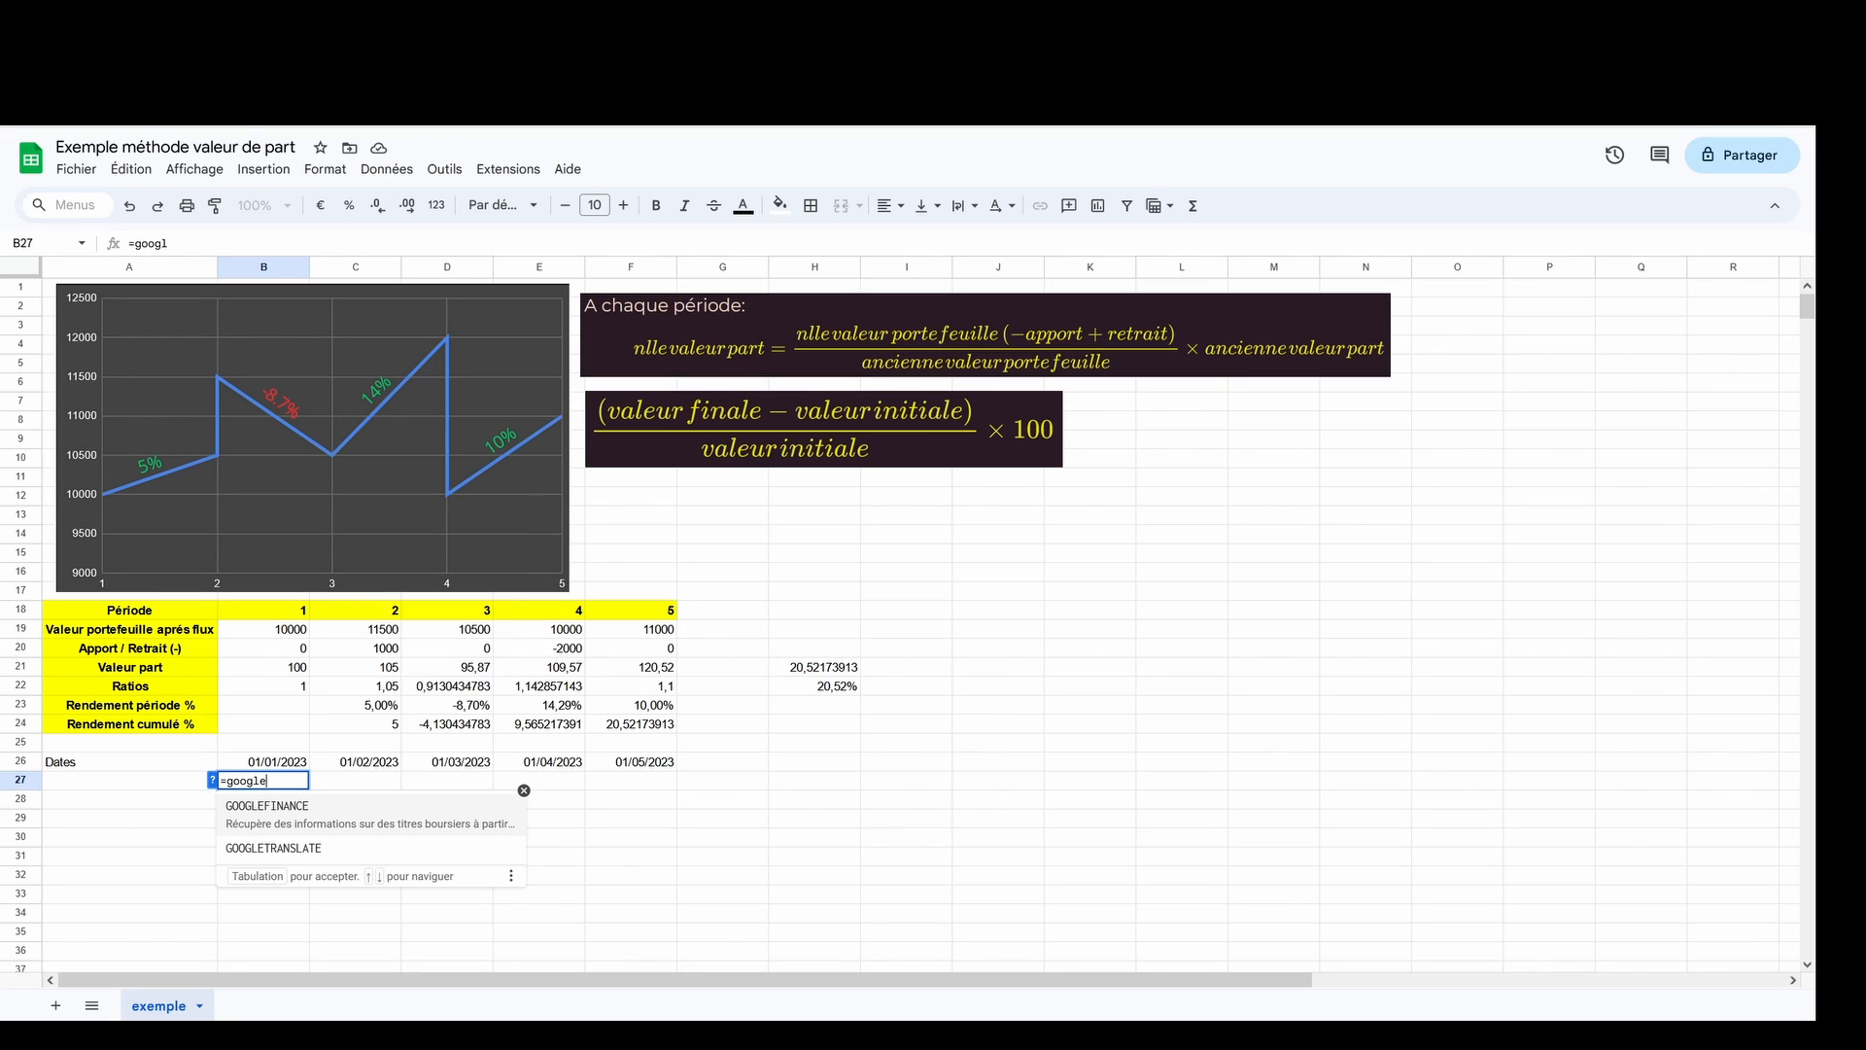
type("finance")
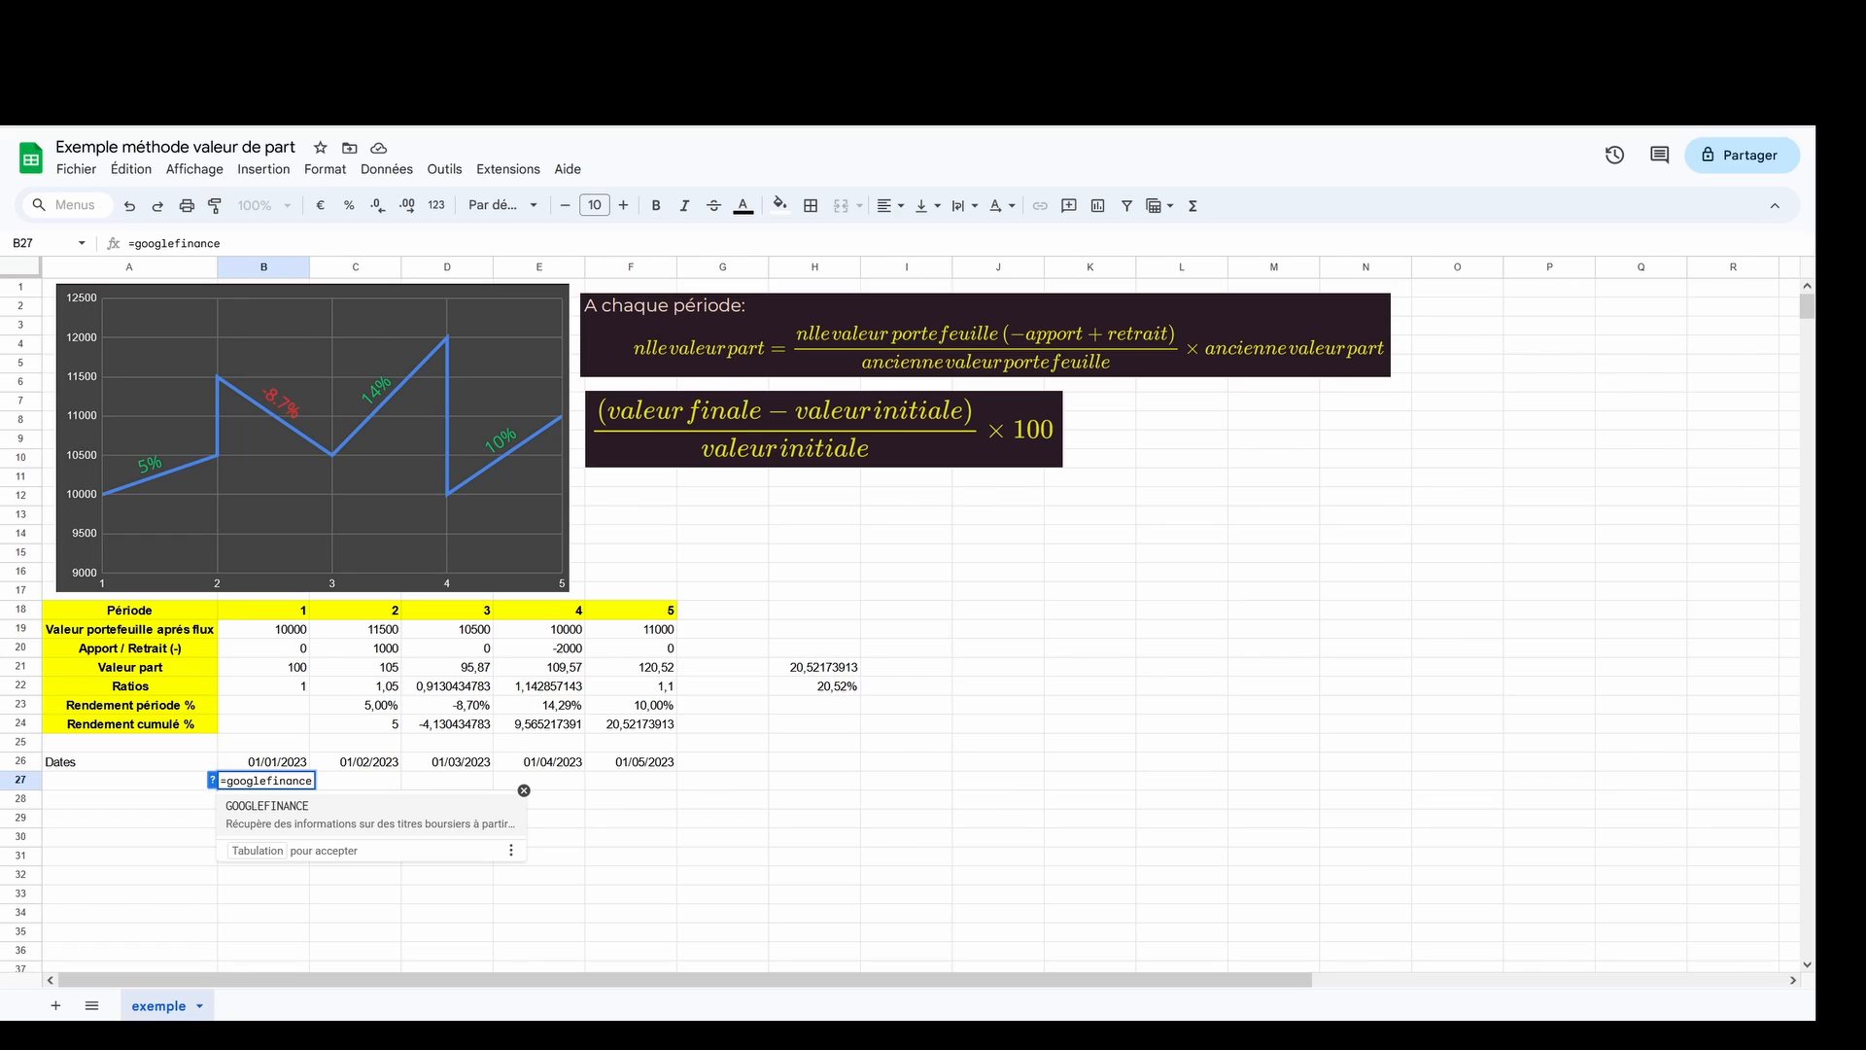
type("(")
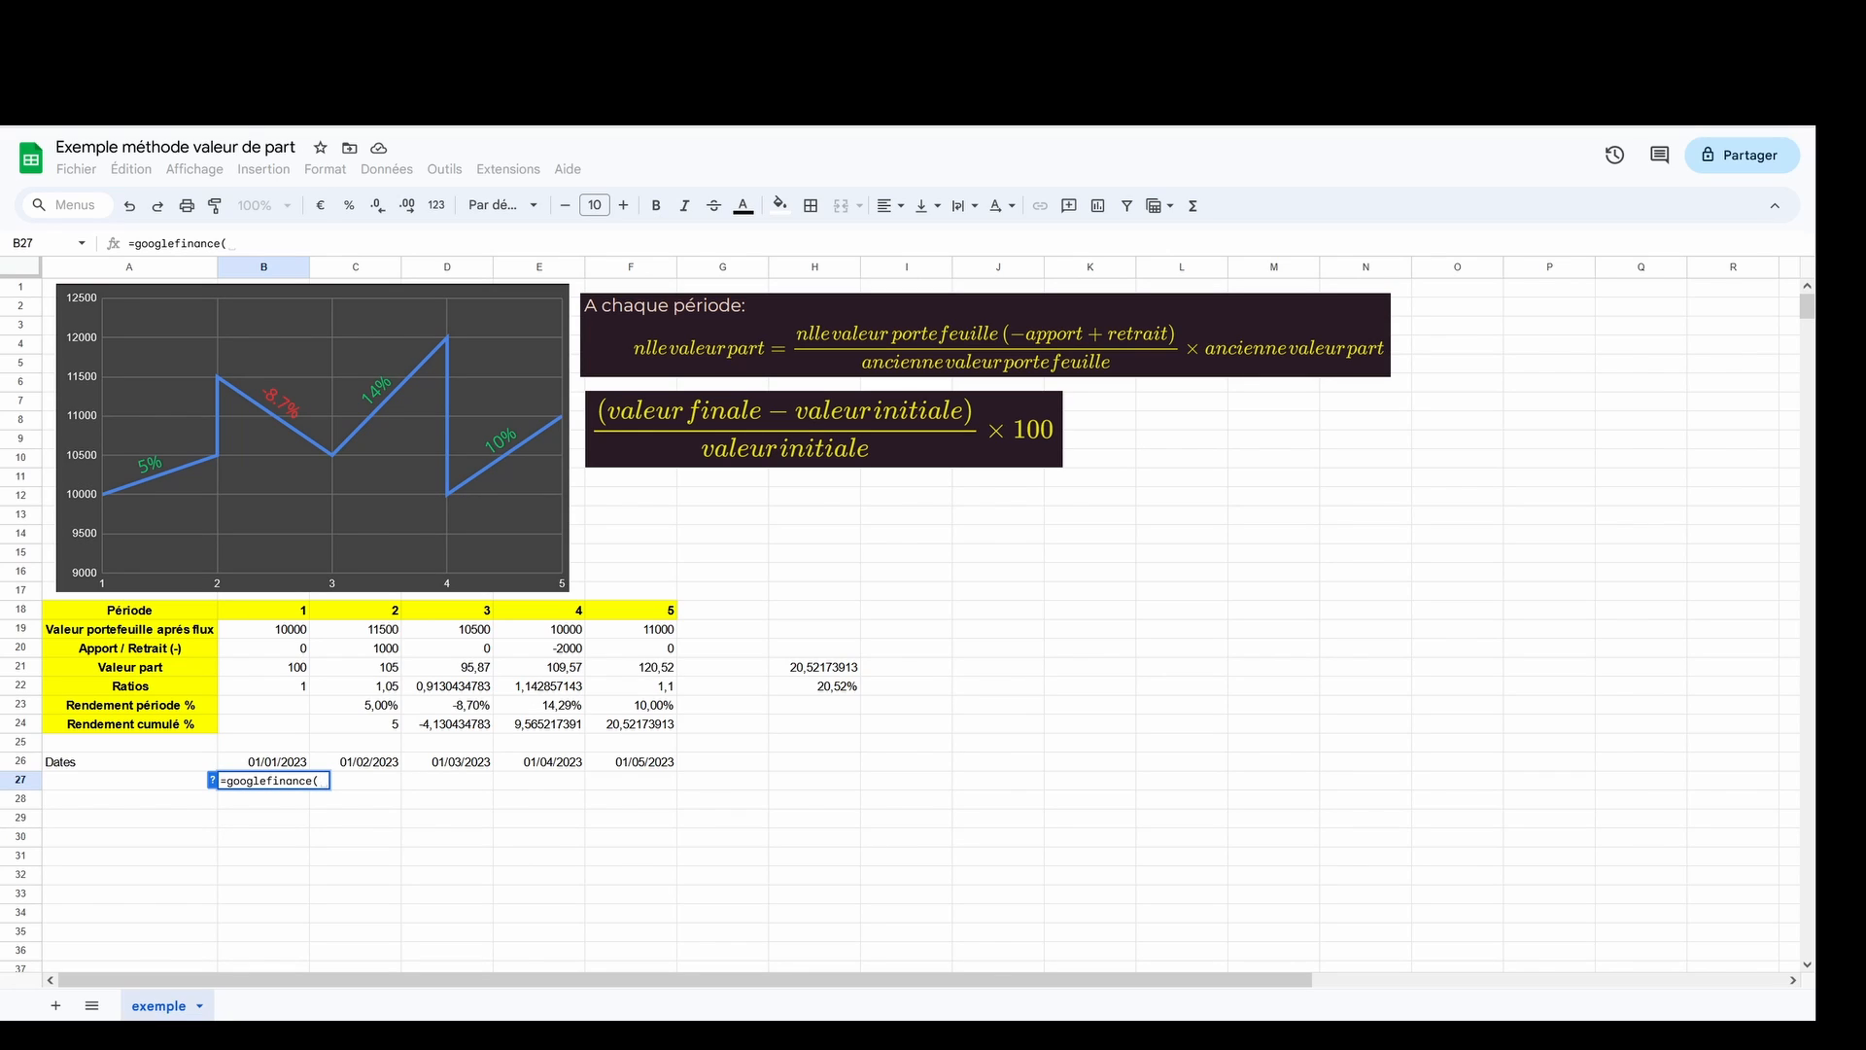
type("\"")
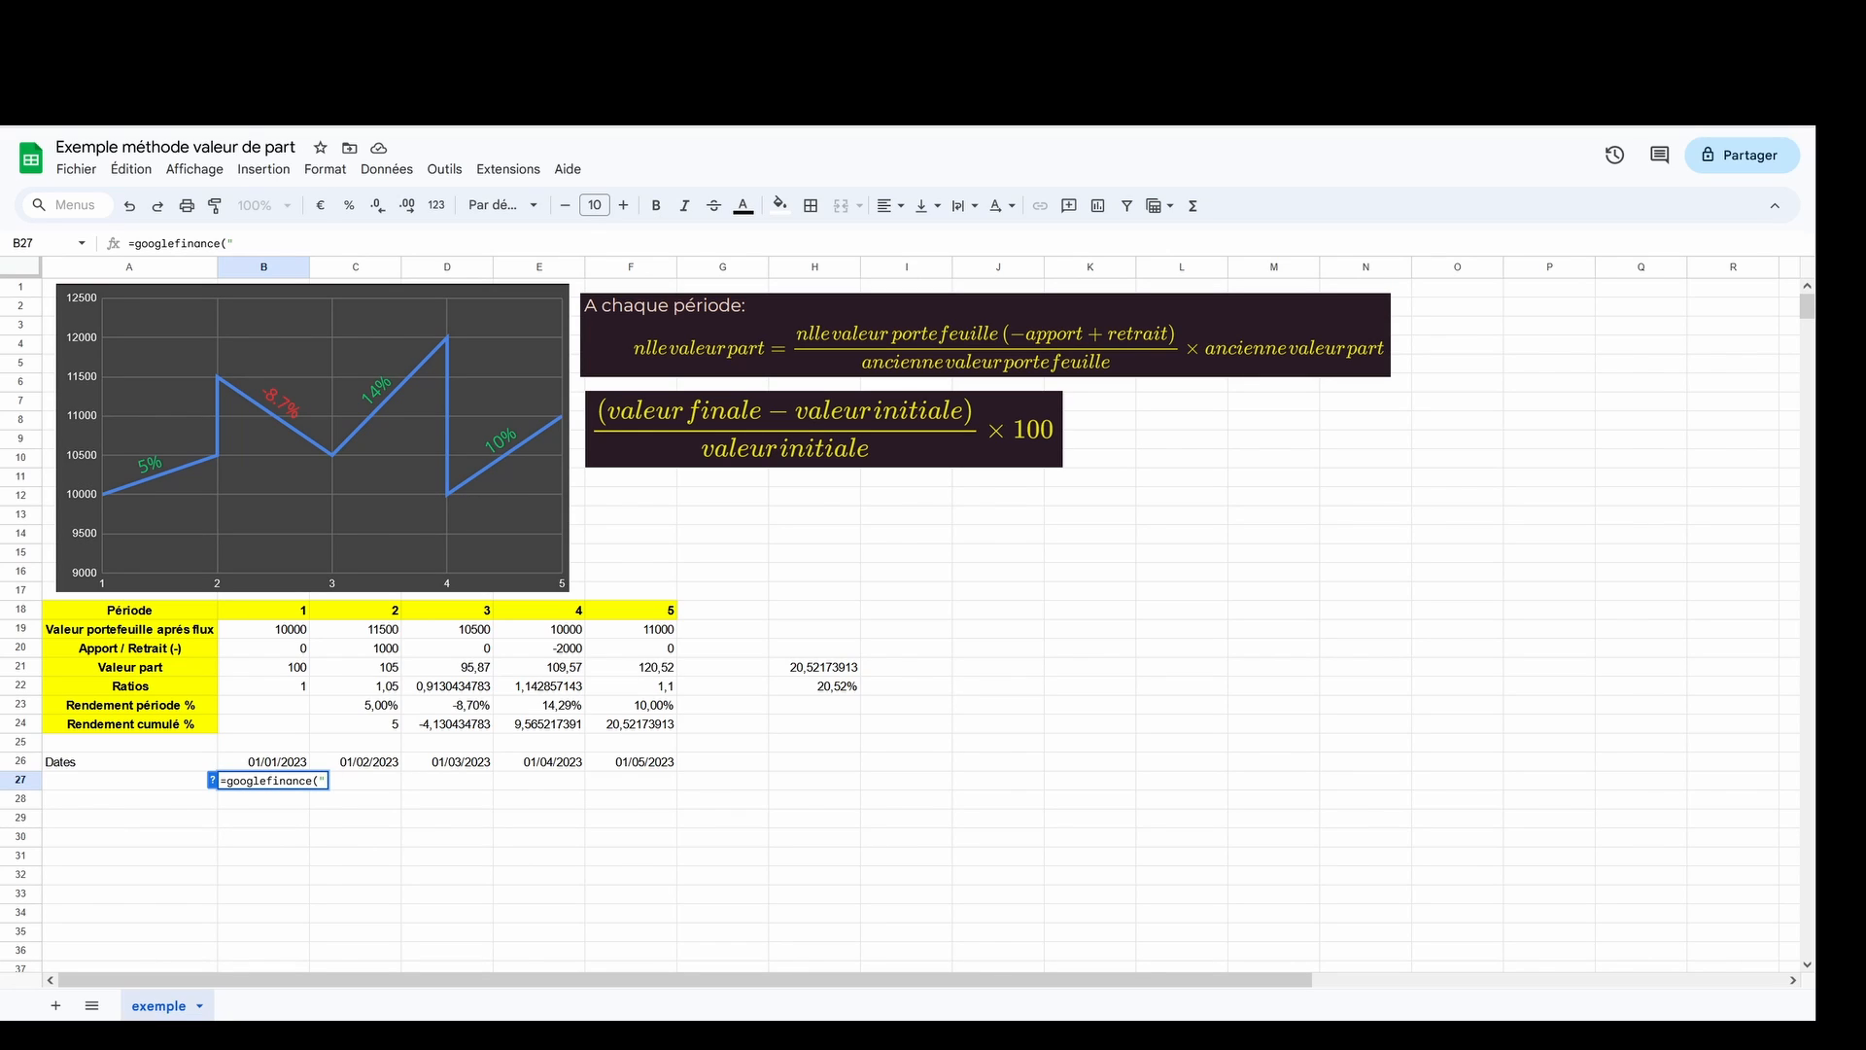
type("PX1\";")
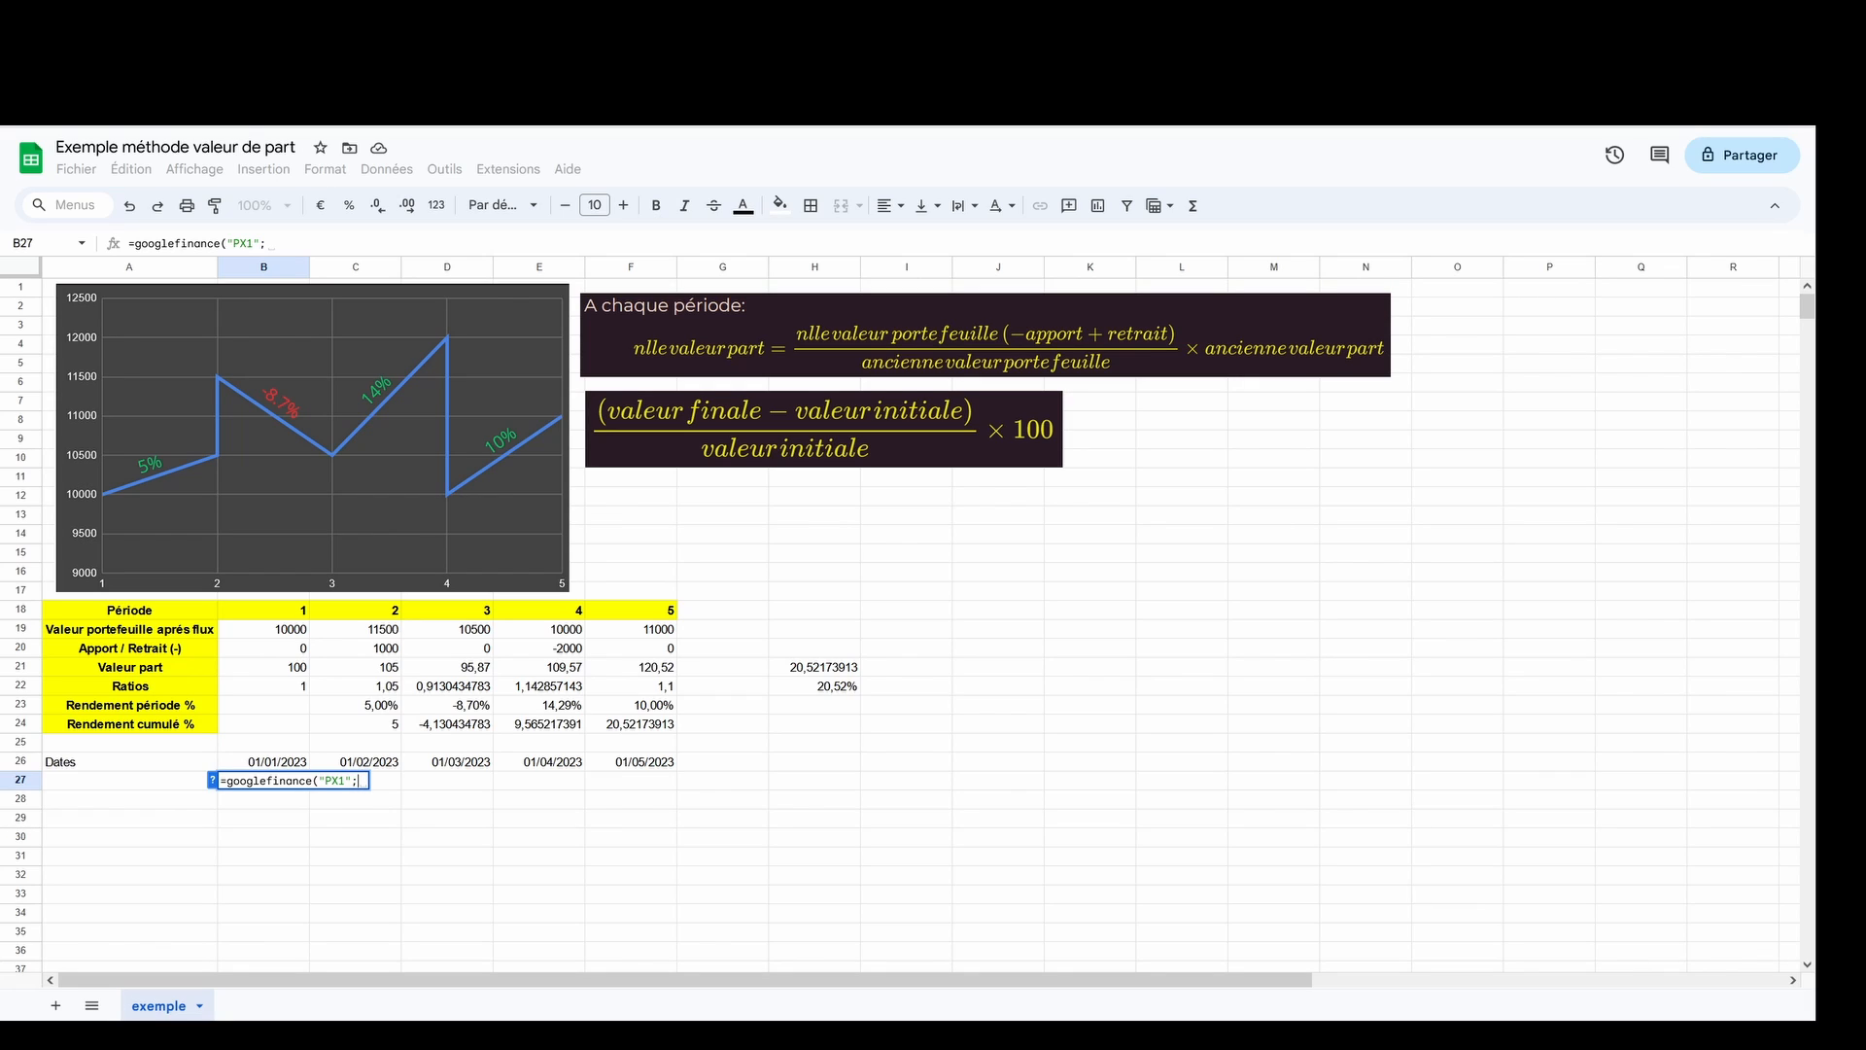
type("\"close")
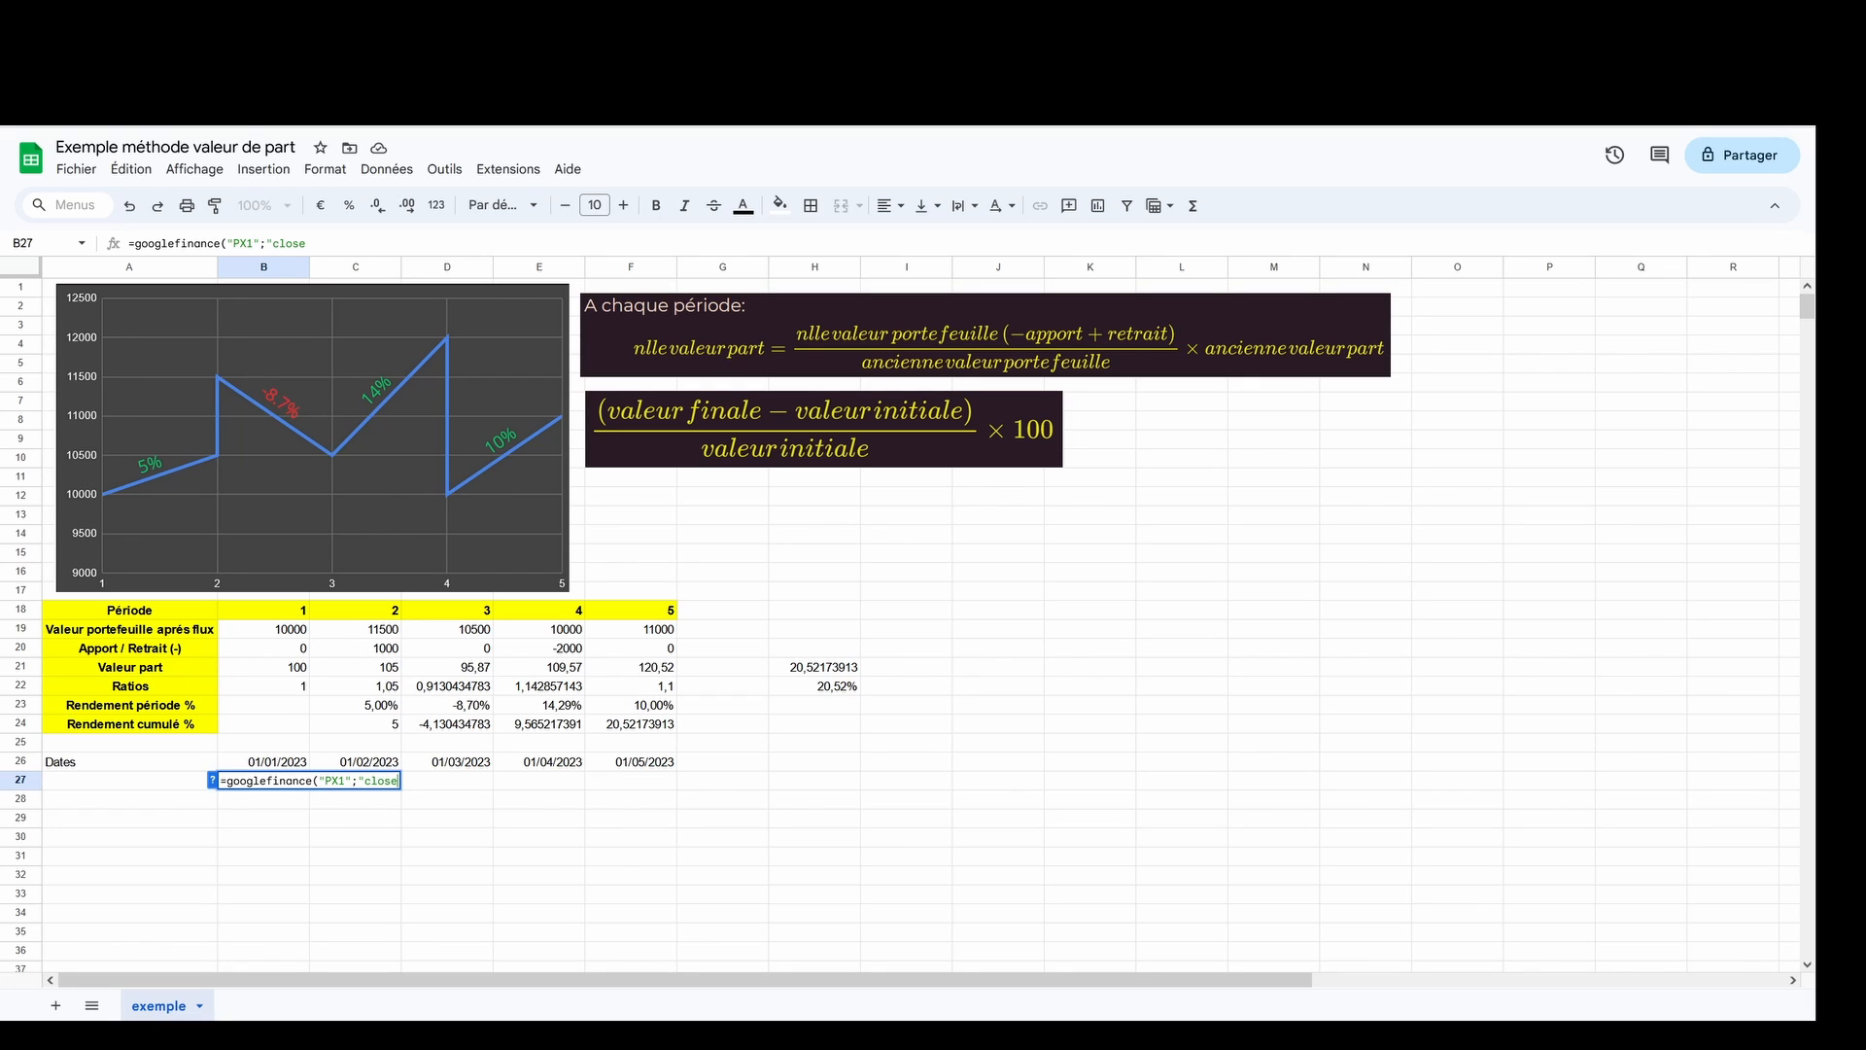
type("\";")
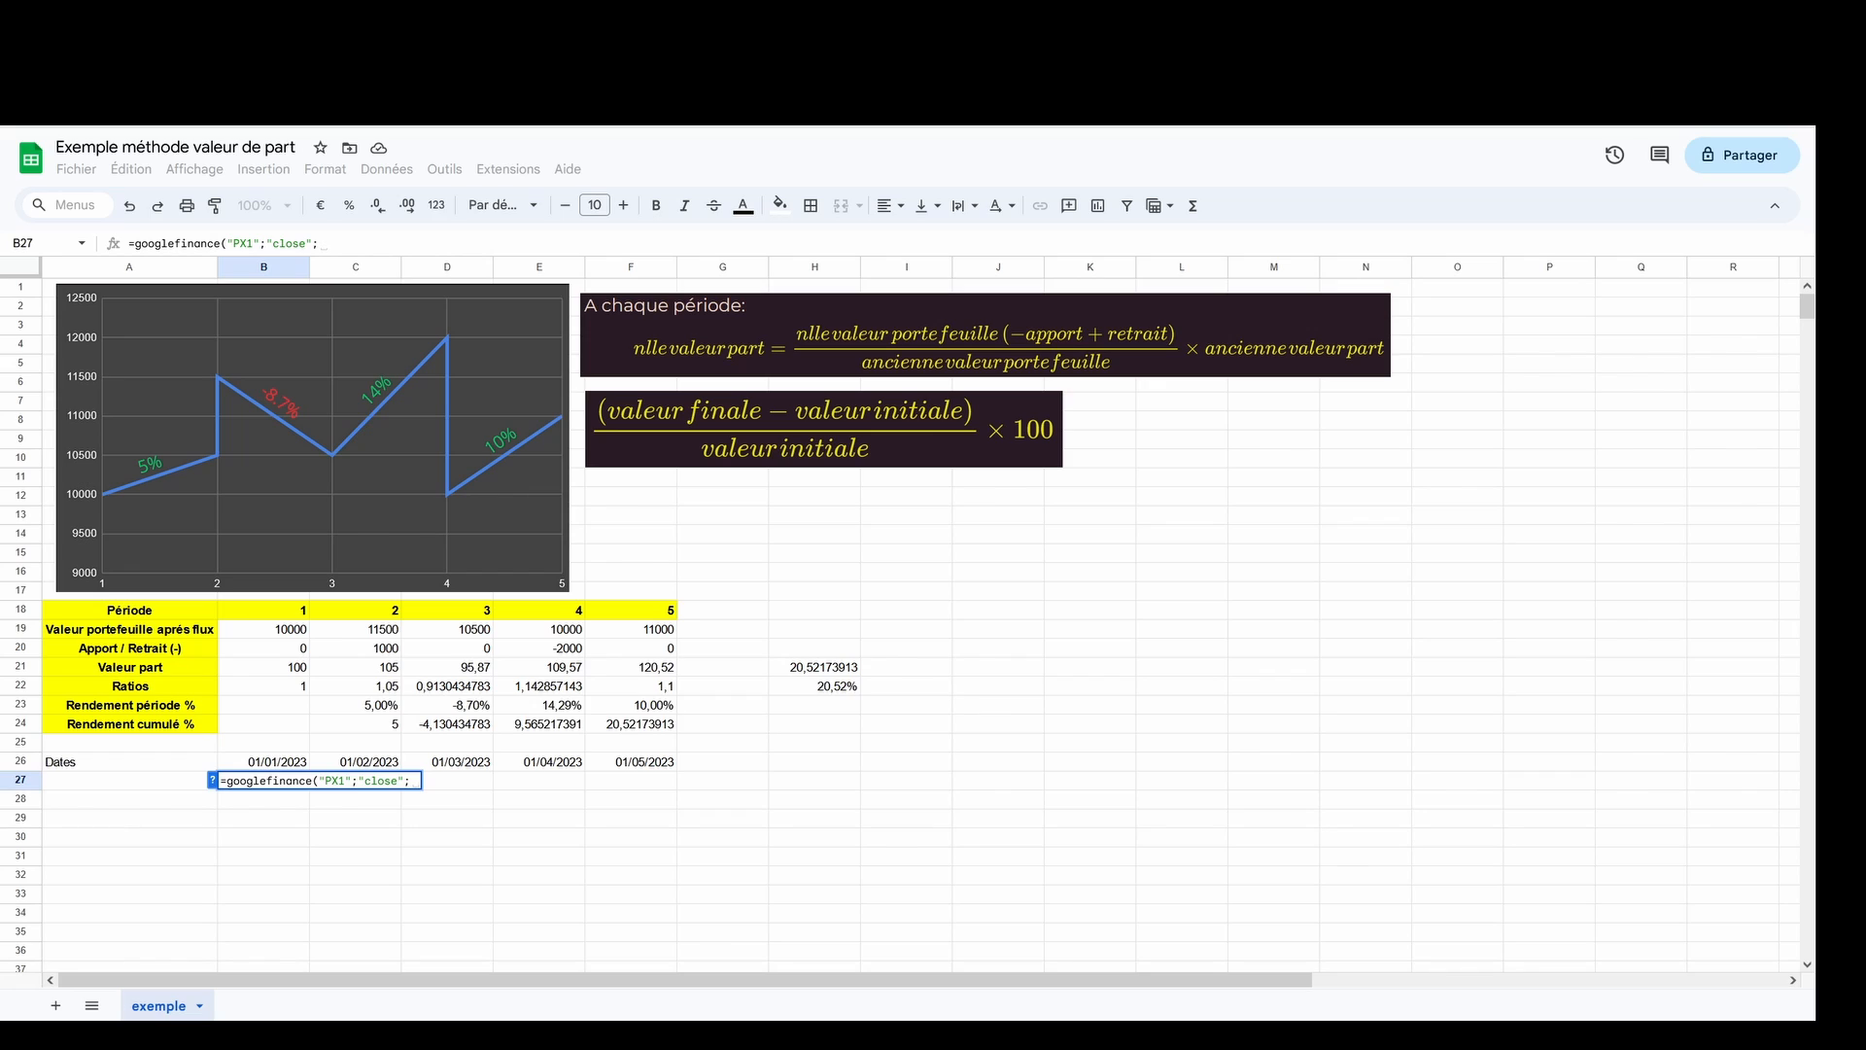
left_click(256, 765)
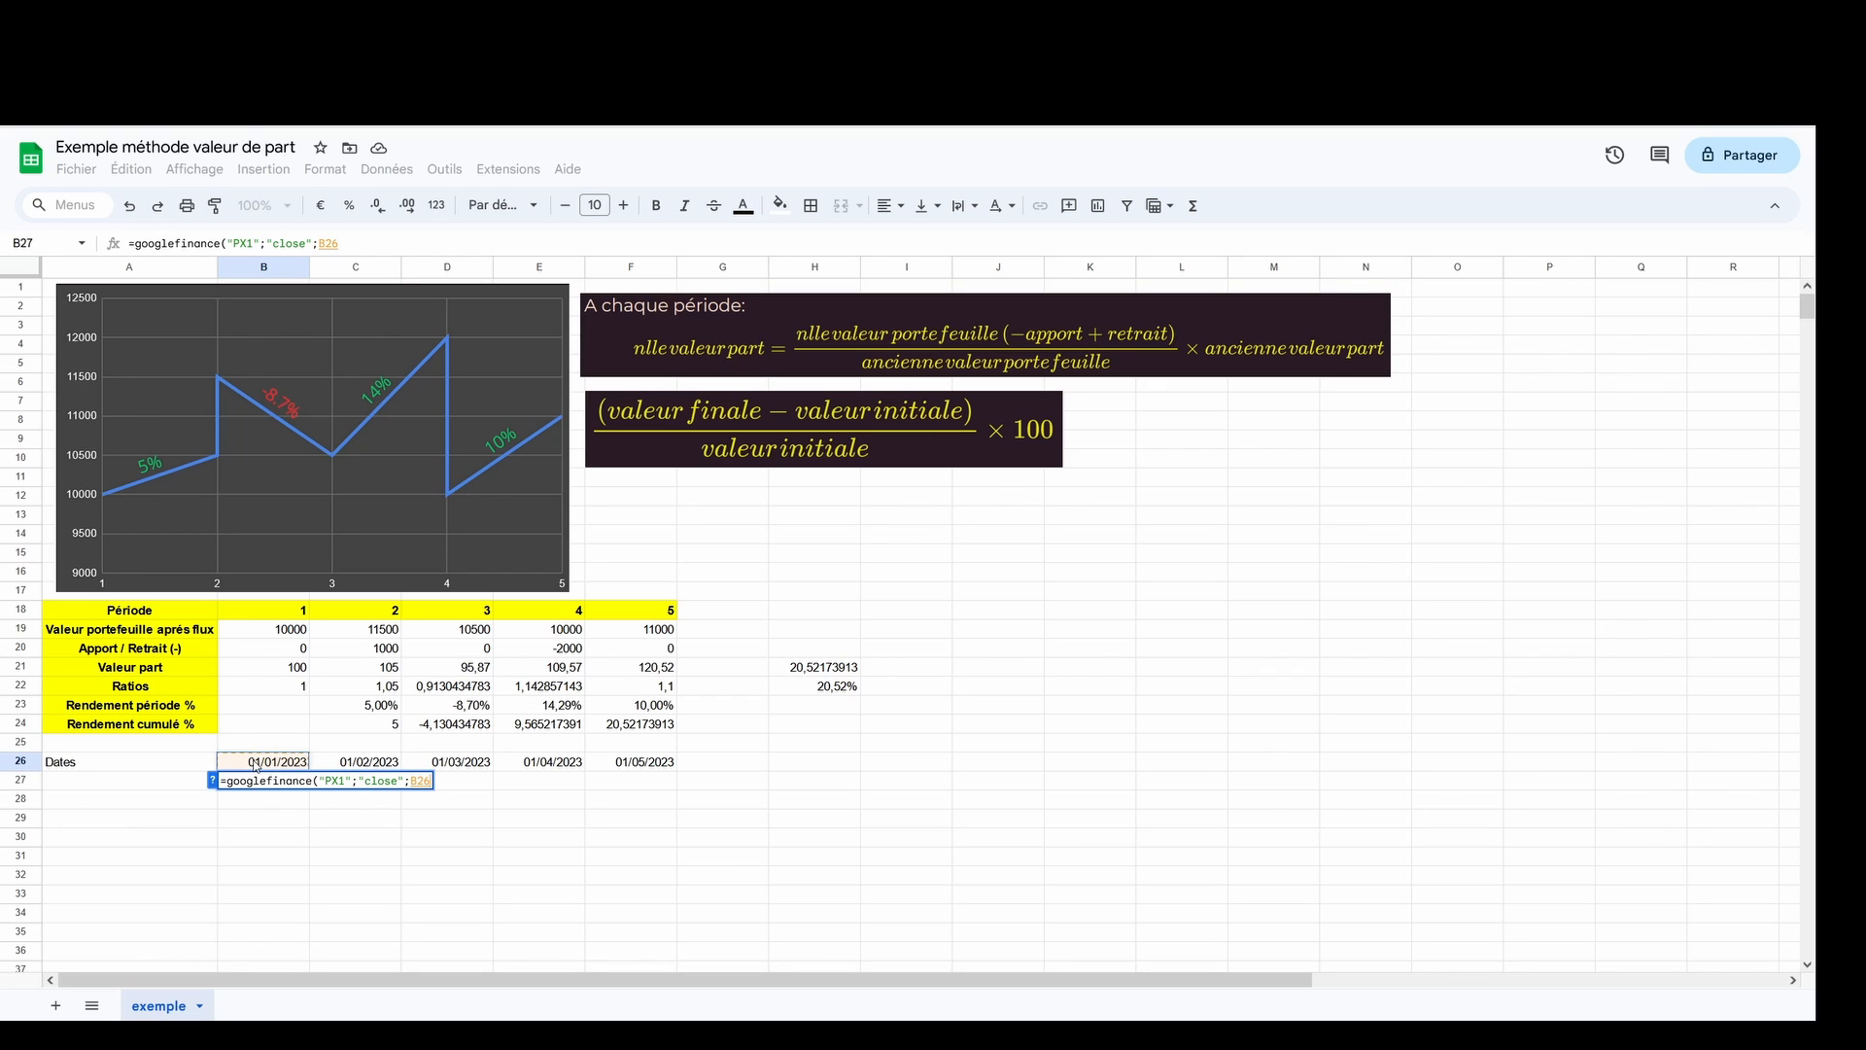
type(")")
key("Return")
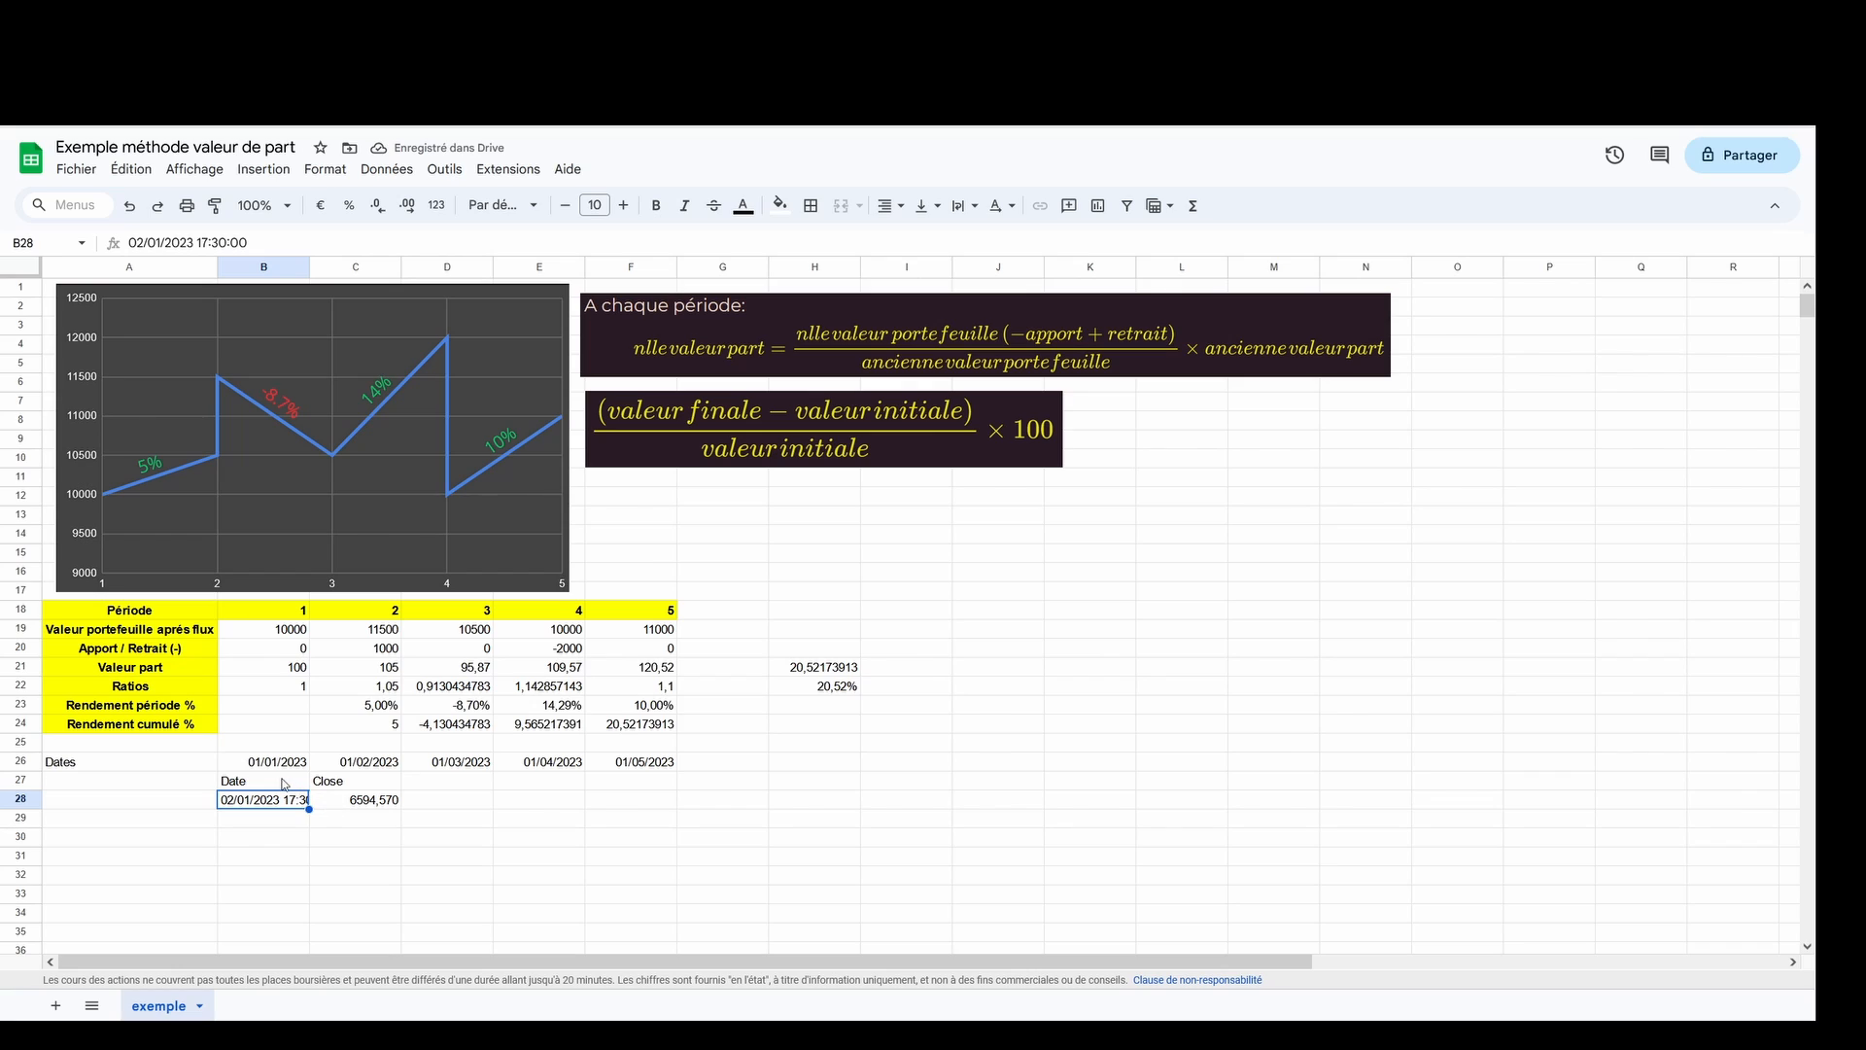
- Wrap the B27 formula in INDEX to return only the closing price: =index(googlefinance("PX1";"close";B26);2;2)
left_click(284, 784)
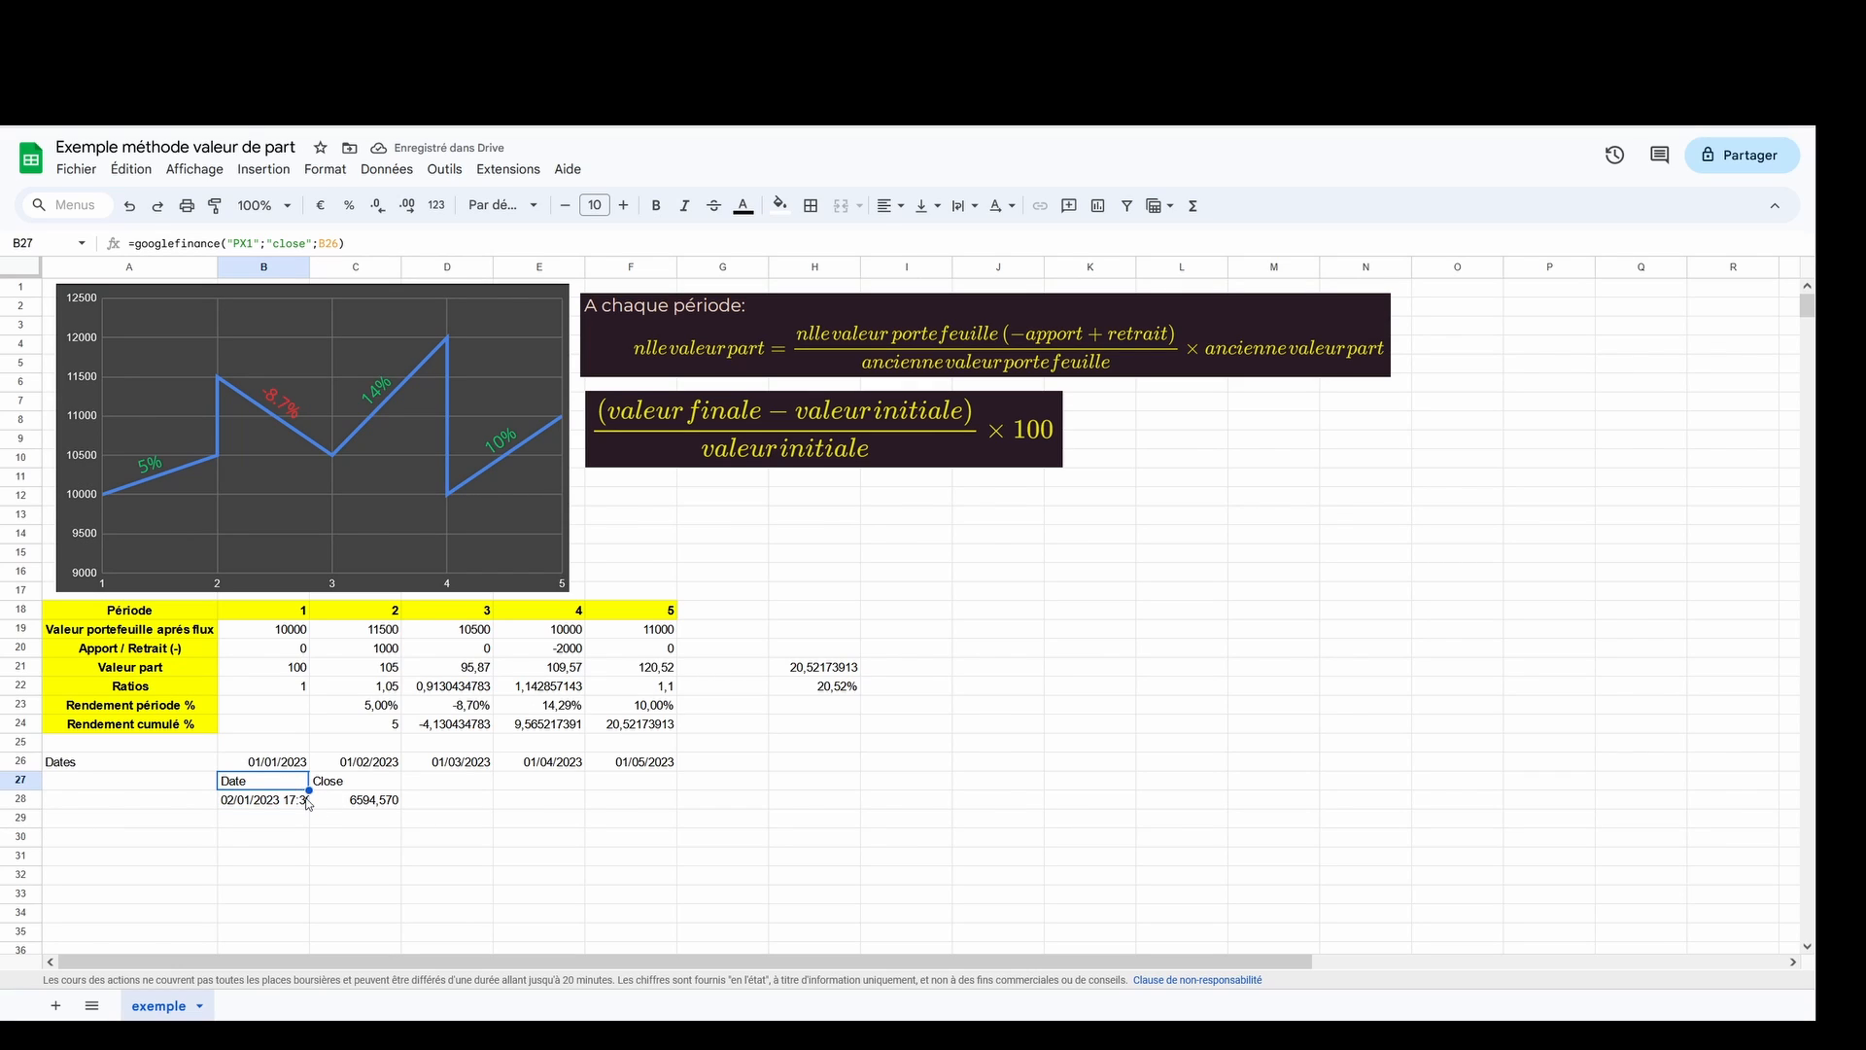
left_click_drag(337, 802, 297, 790)
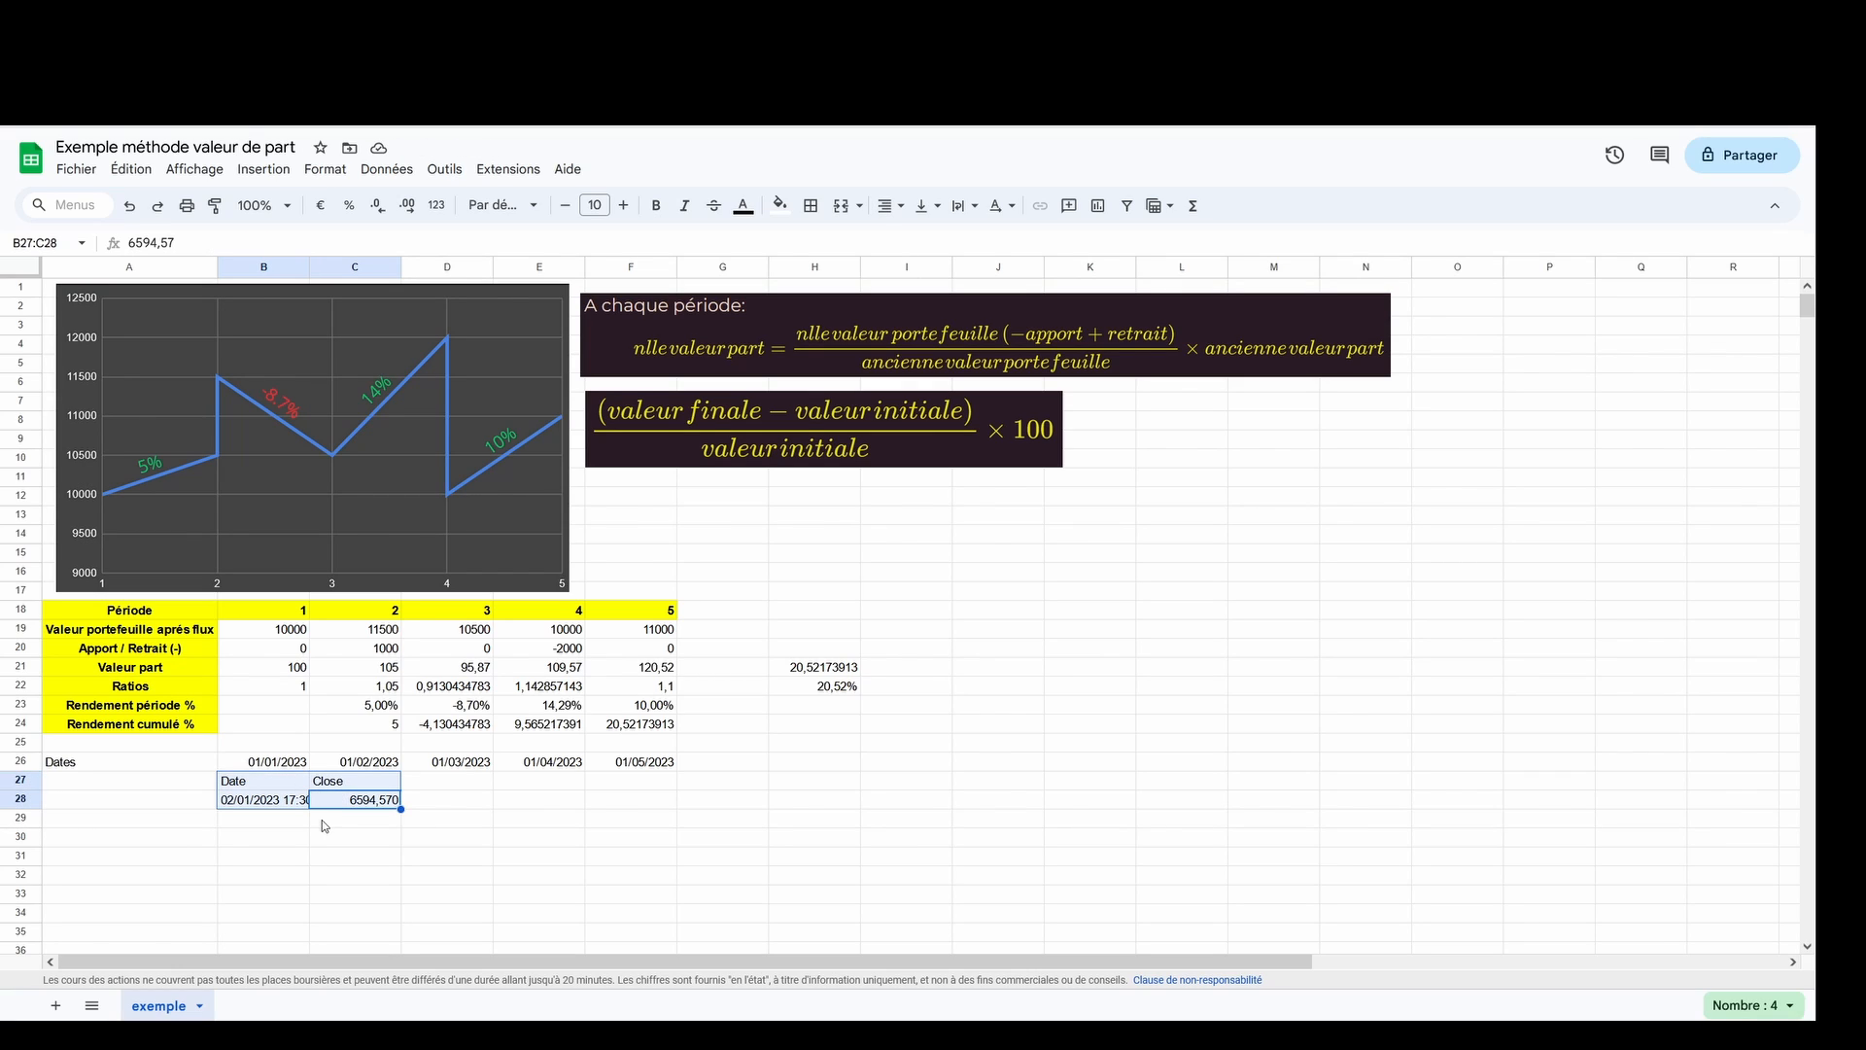
left_click(327, 802)
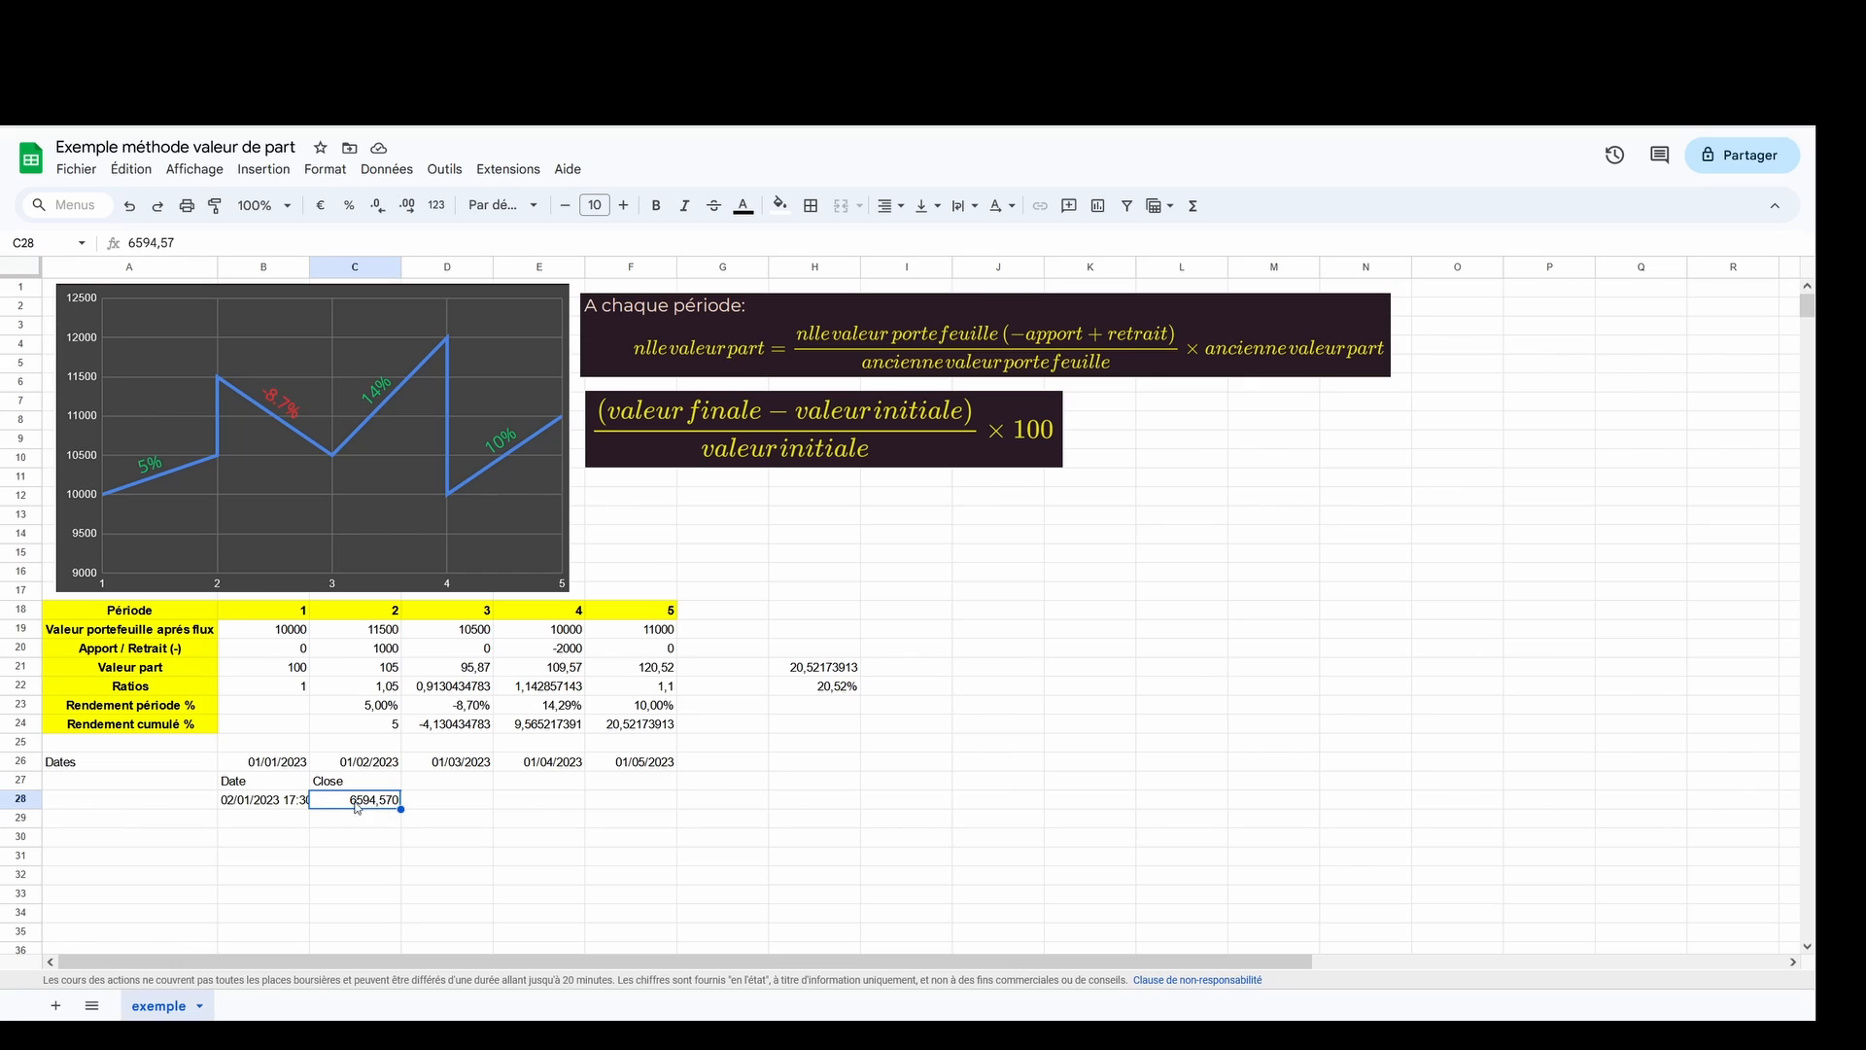
left_click(274, 784)
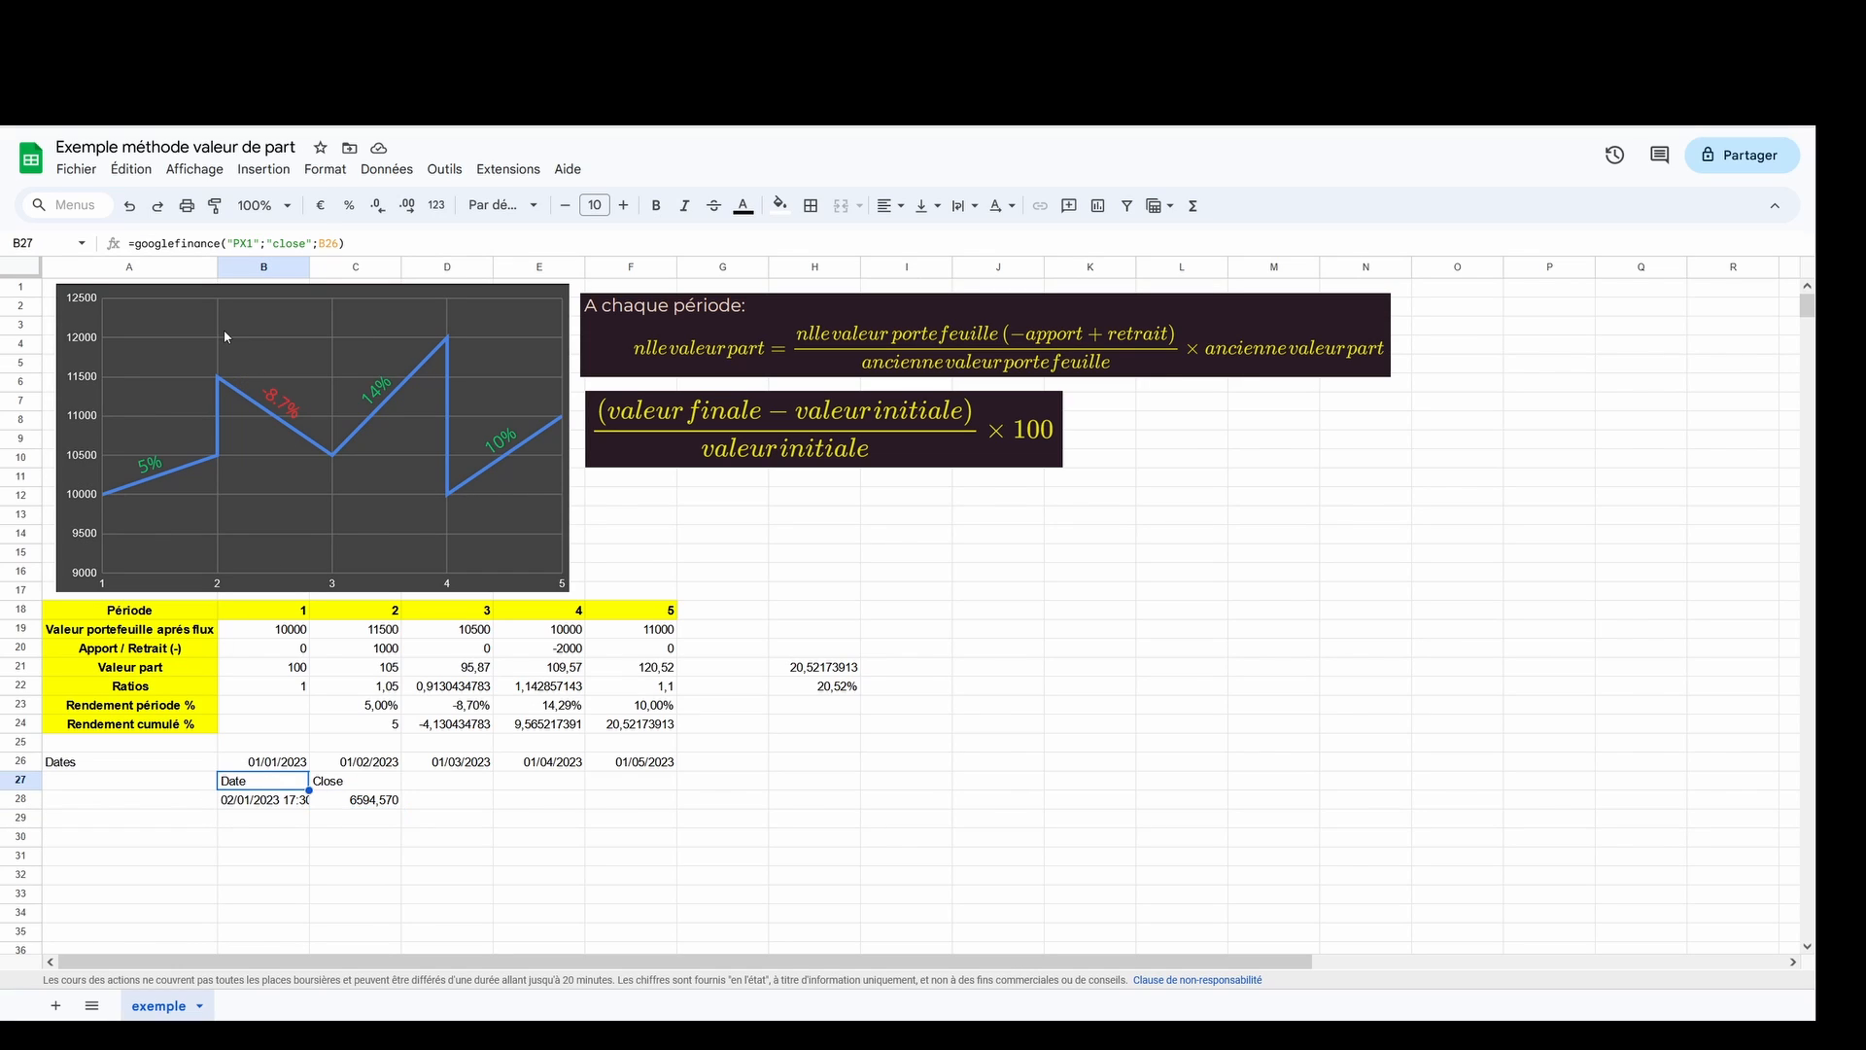
left_click(138, 242)
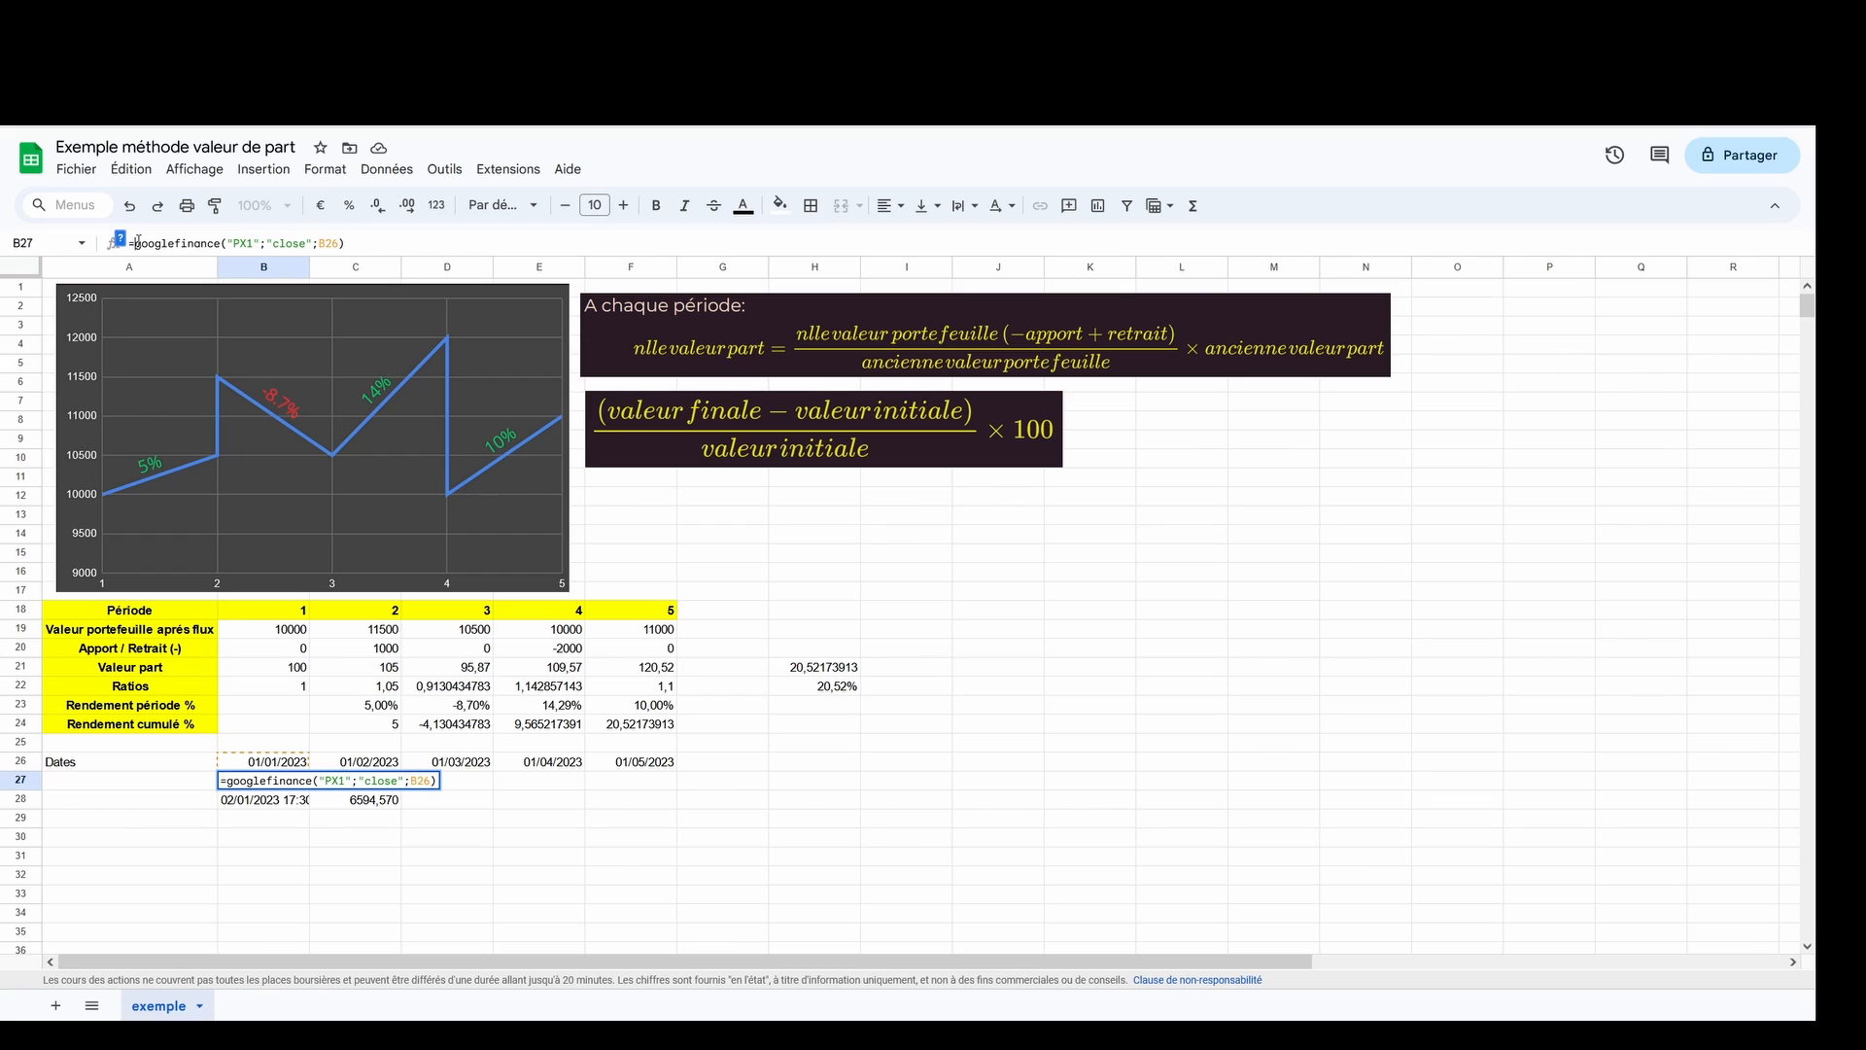
type("index(")
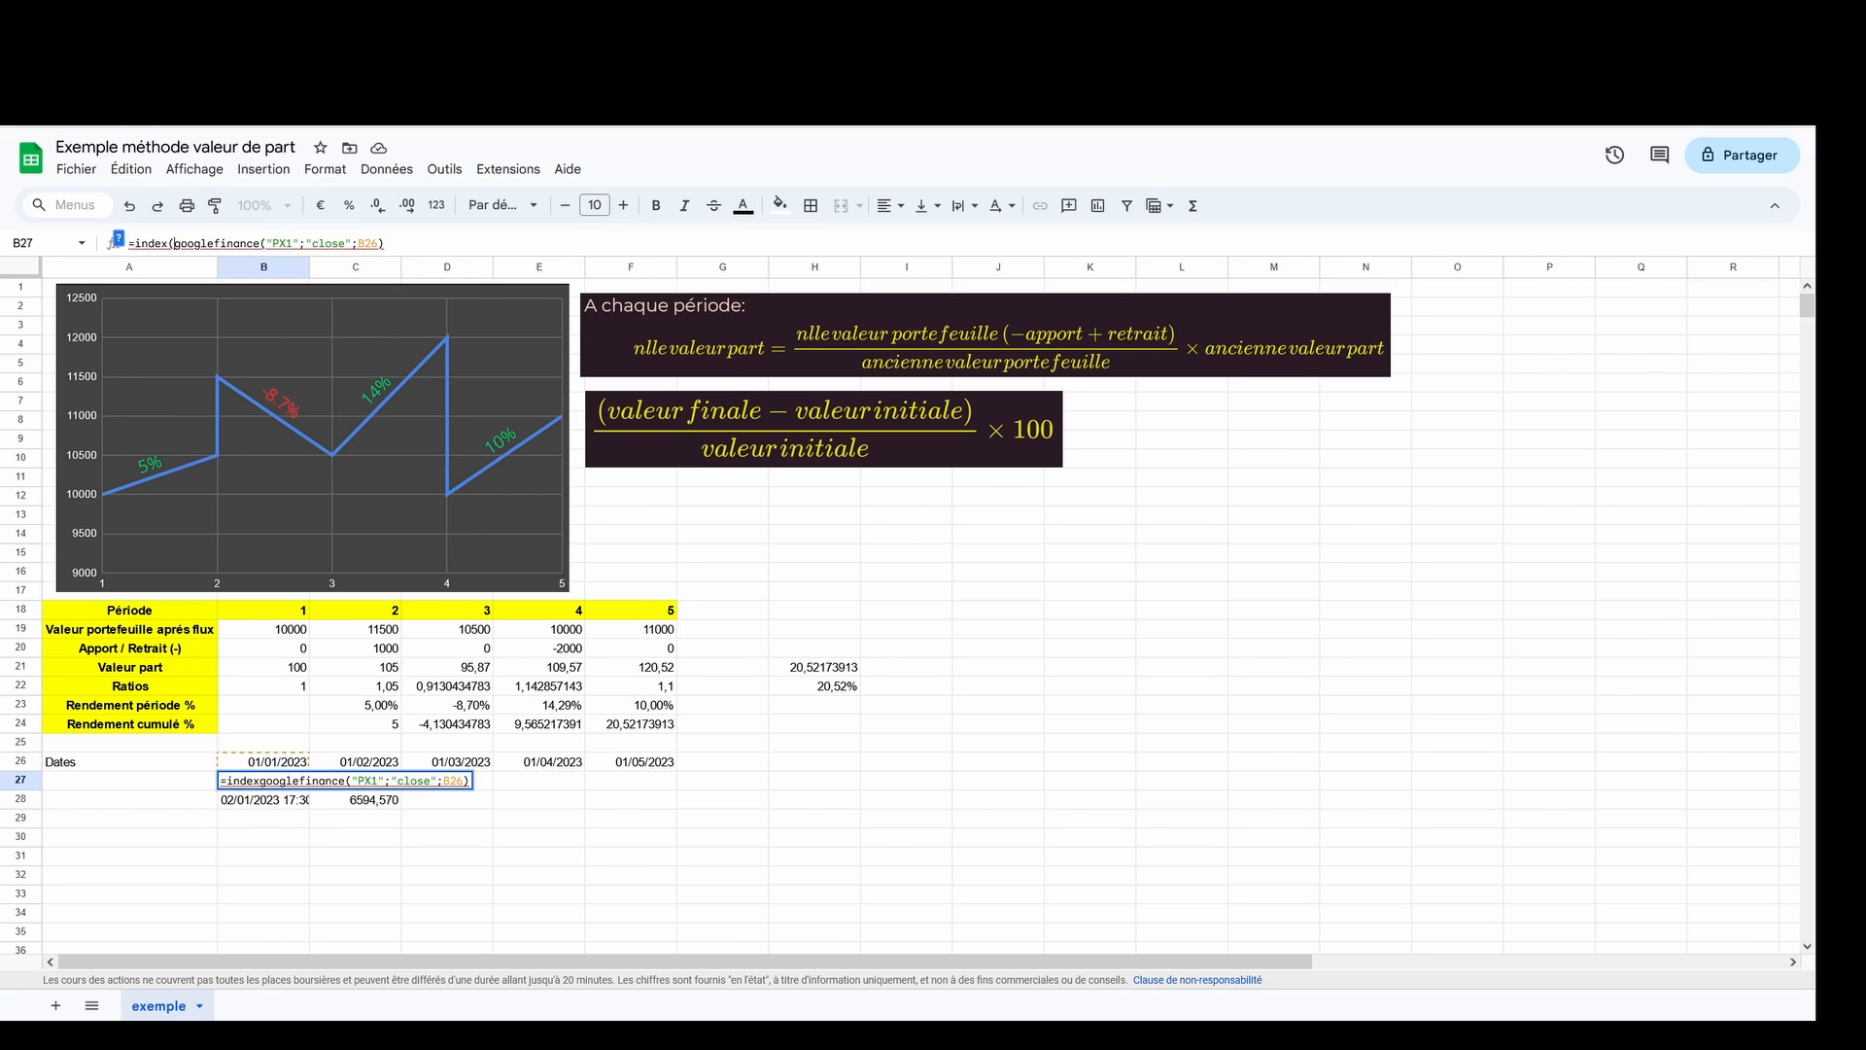
left_click(402, 246)
type(")")
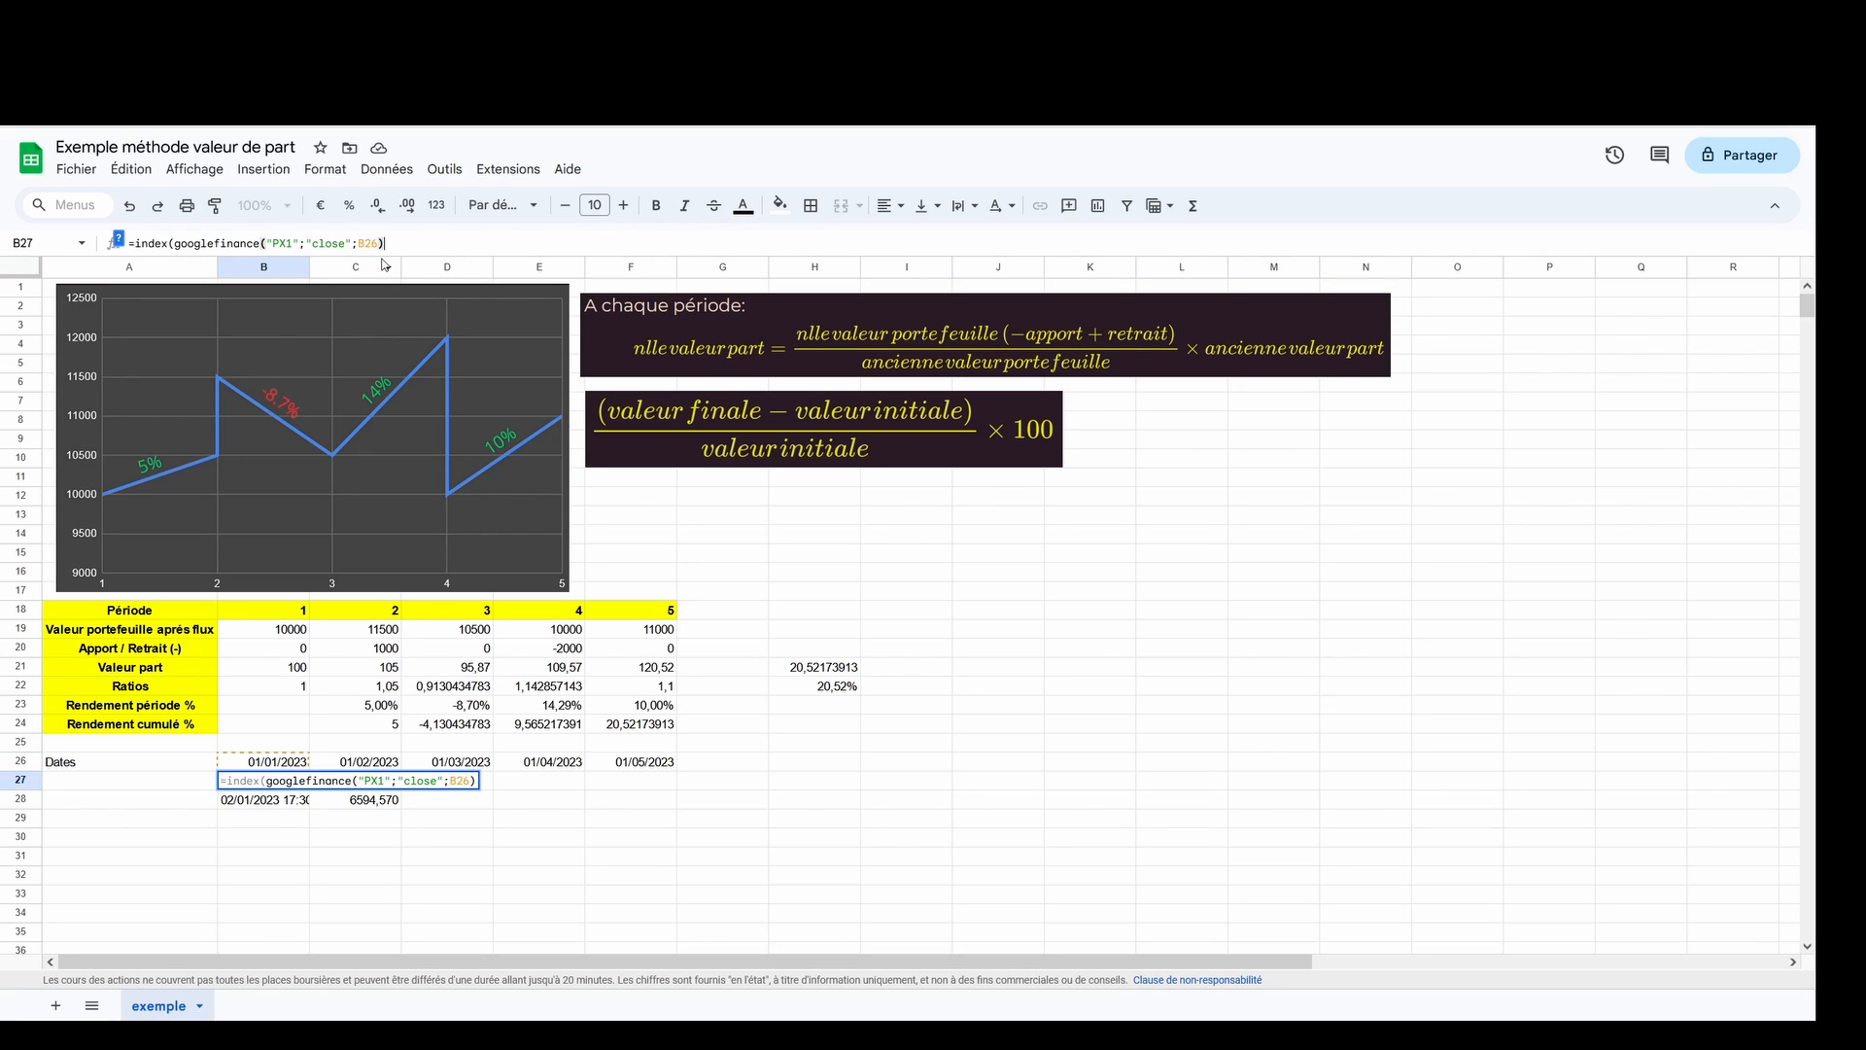
type(";")
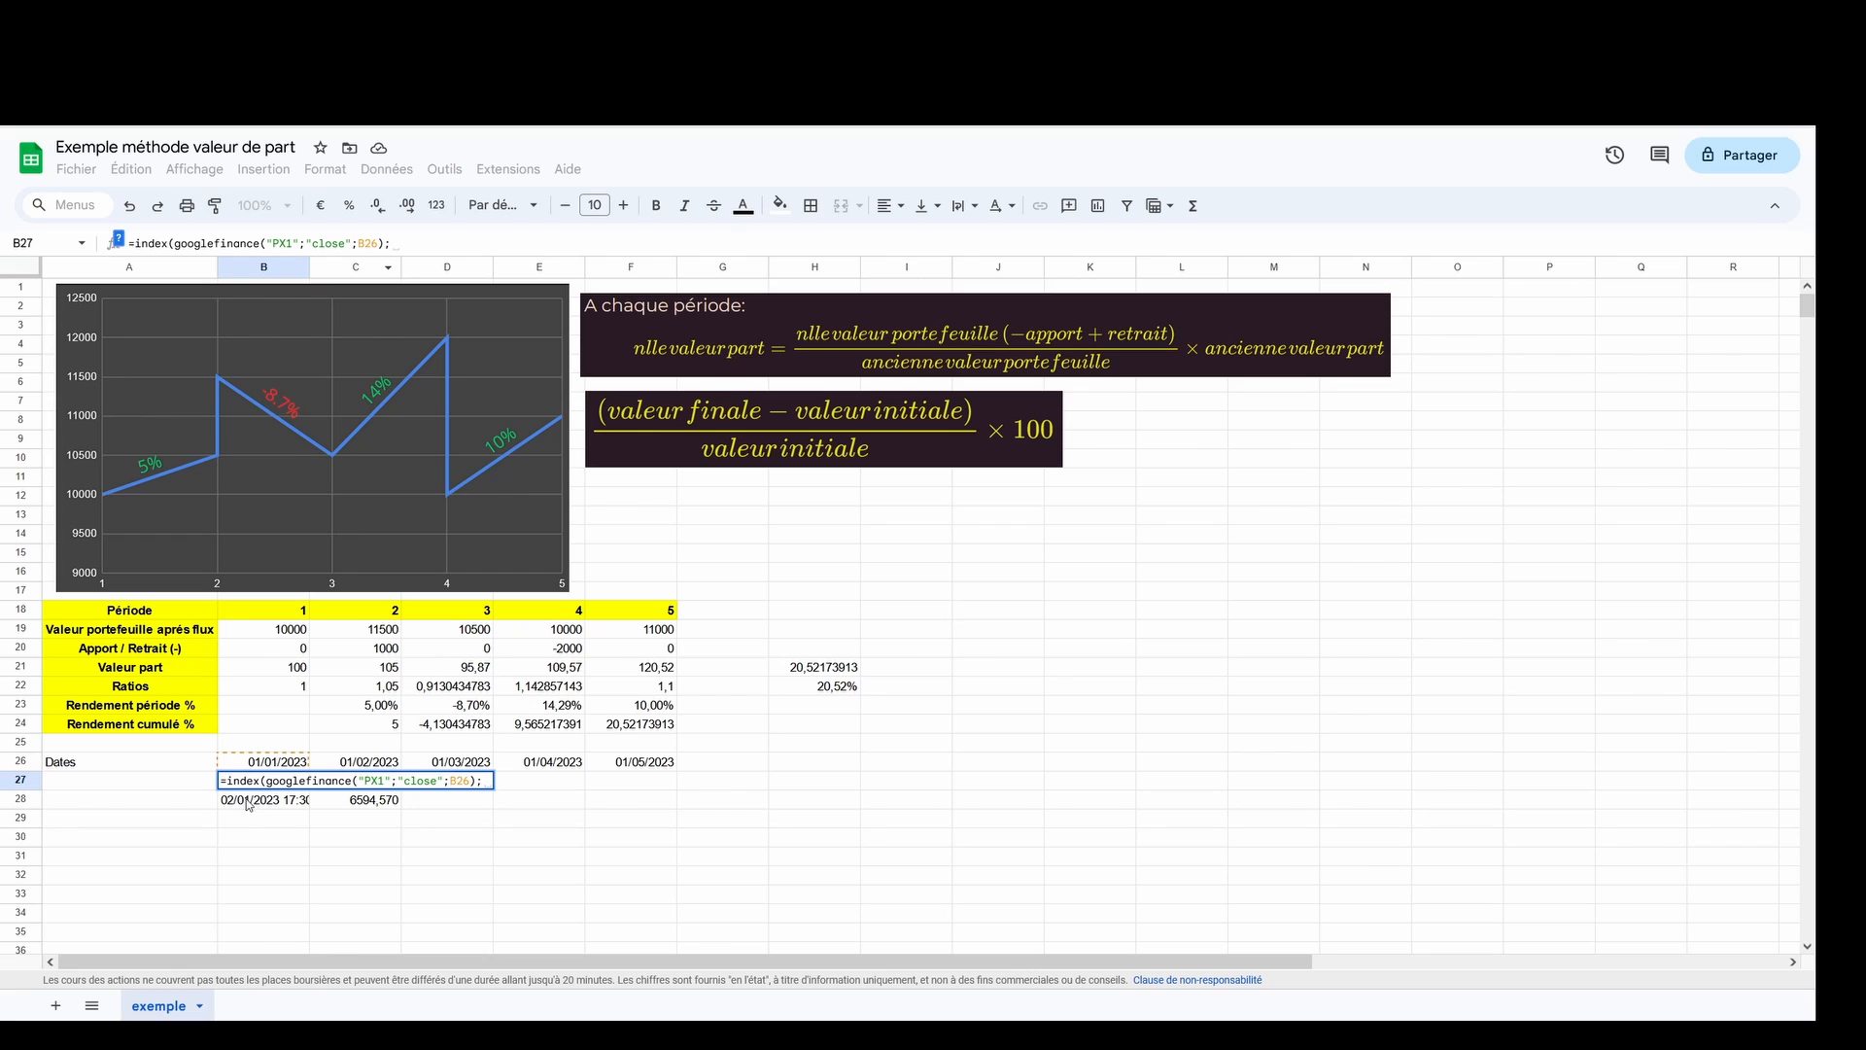
left_click(433, 244)
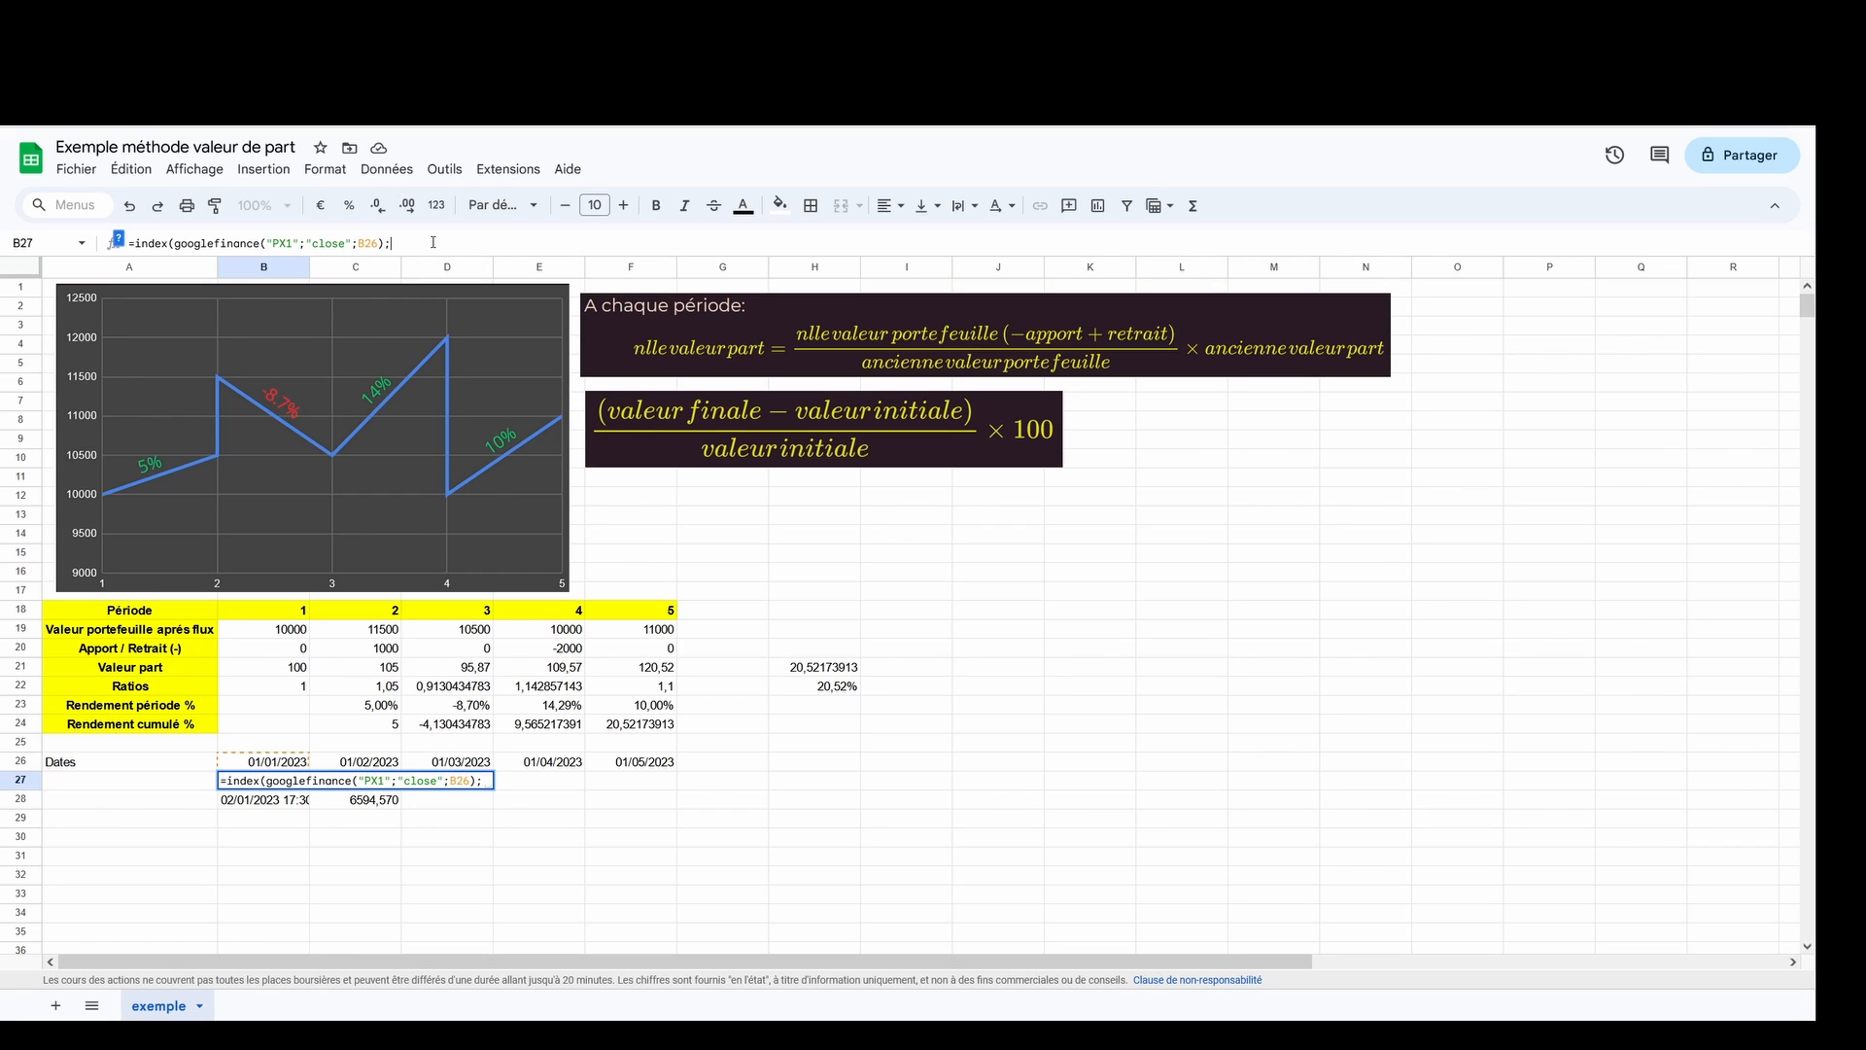
type("2)")
key("Return")
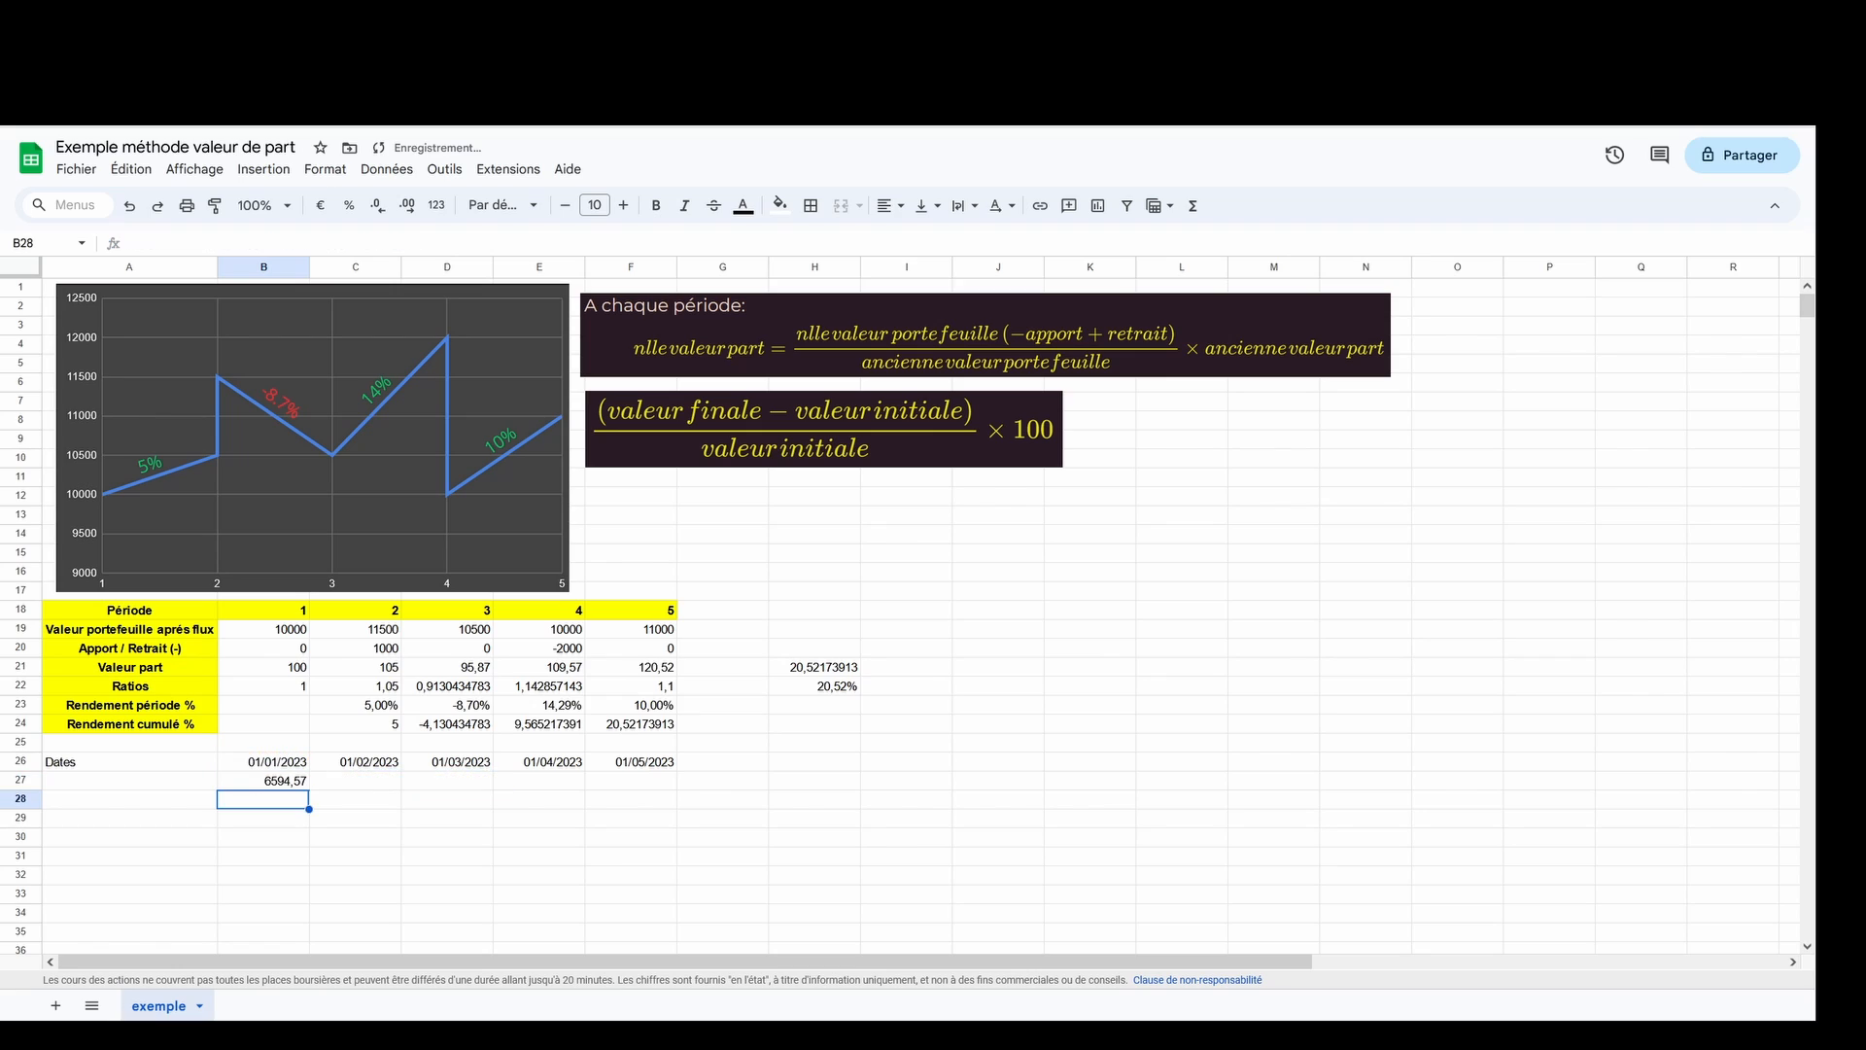
- Copy the closing price formula from B27 across row 27 through F27
left_click(285, 784)
left_click_drag(310, 789, 622, 783)
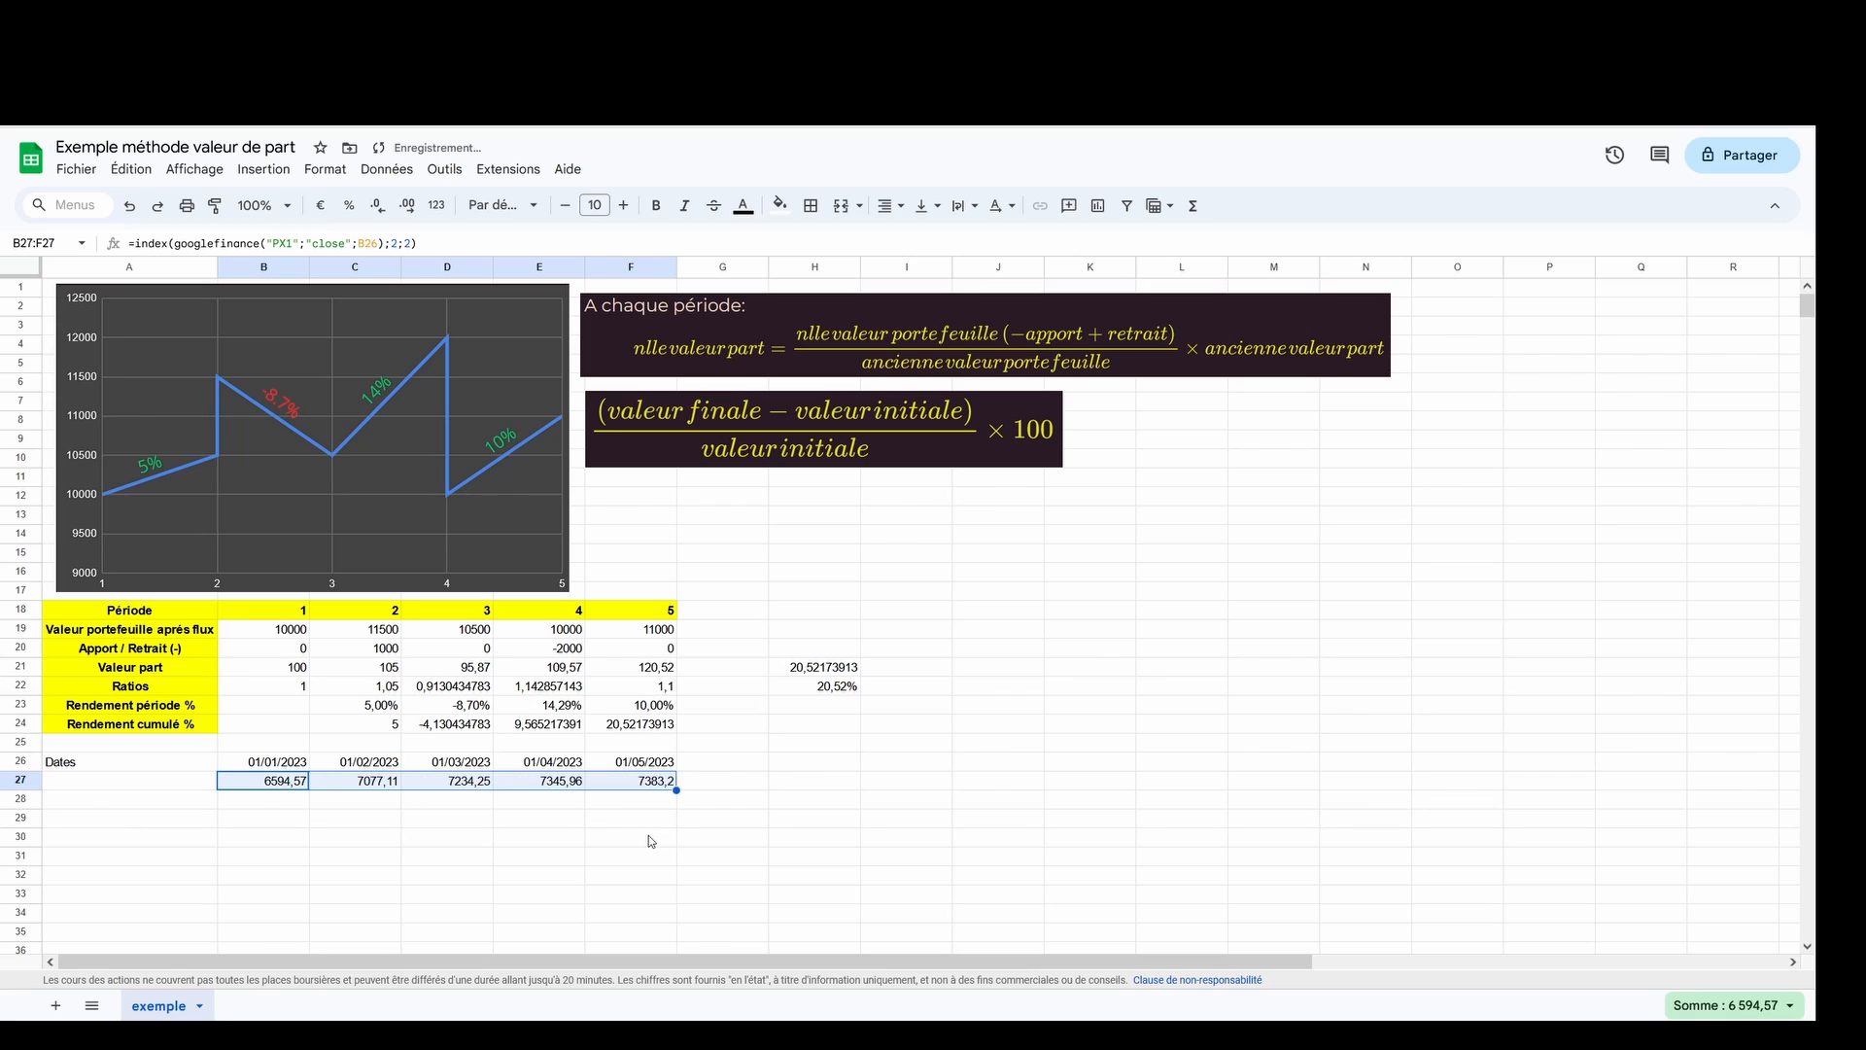
left_click(649, 836)
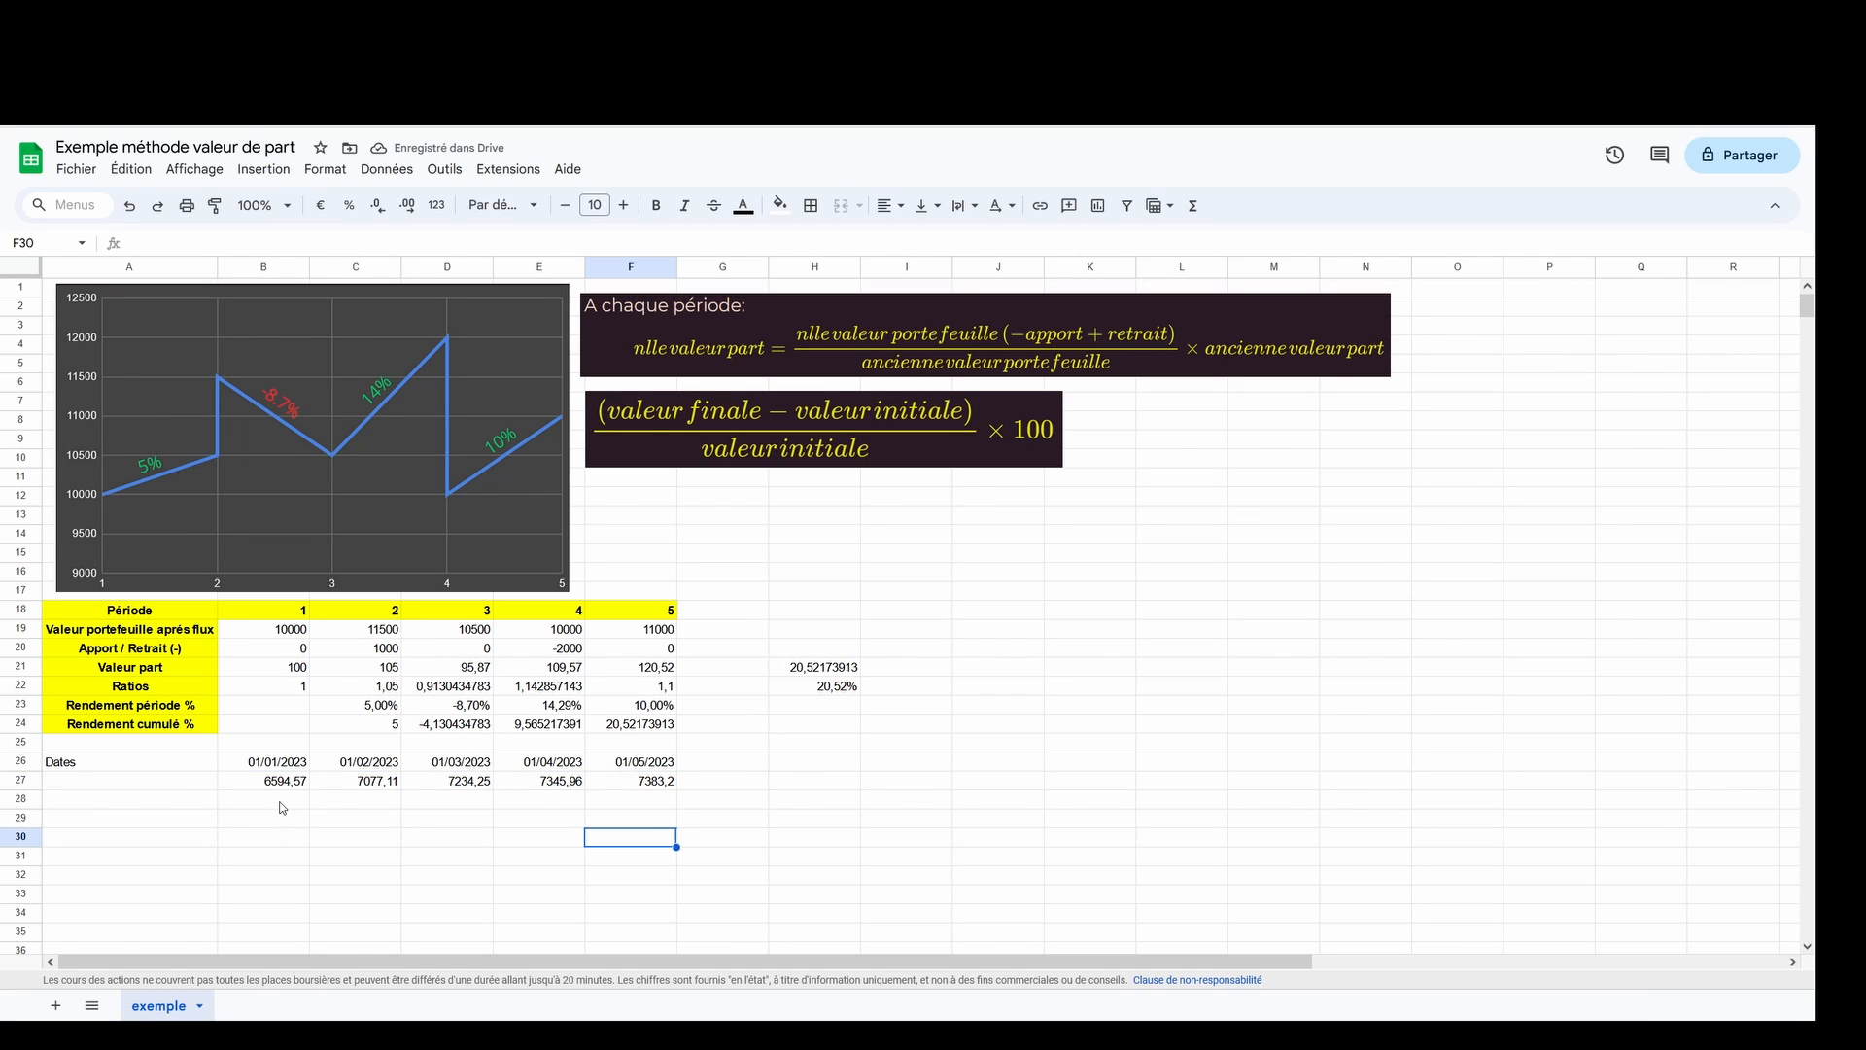
- Enter the starting value 100 in B28 and label the row CAC40 in A28
left_click(272, 671)
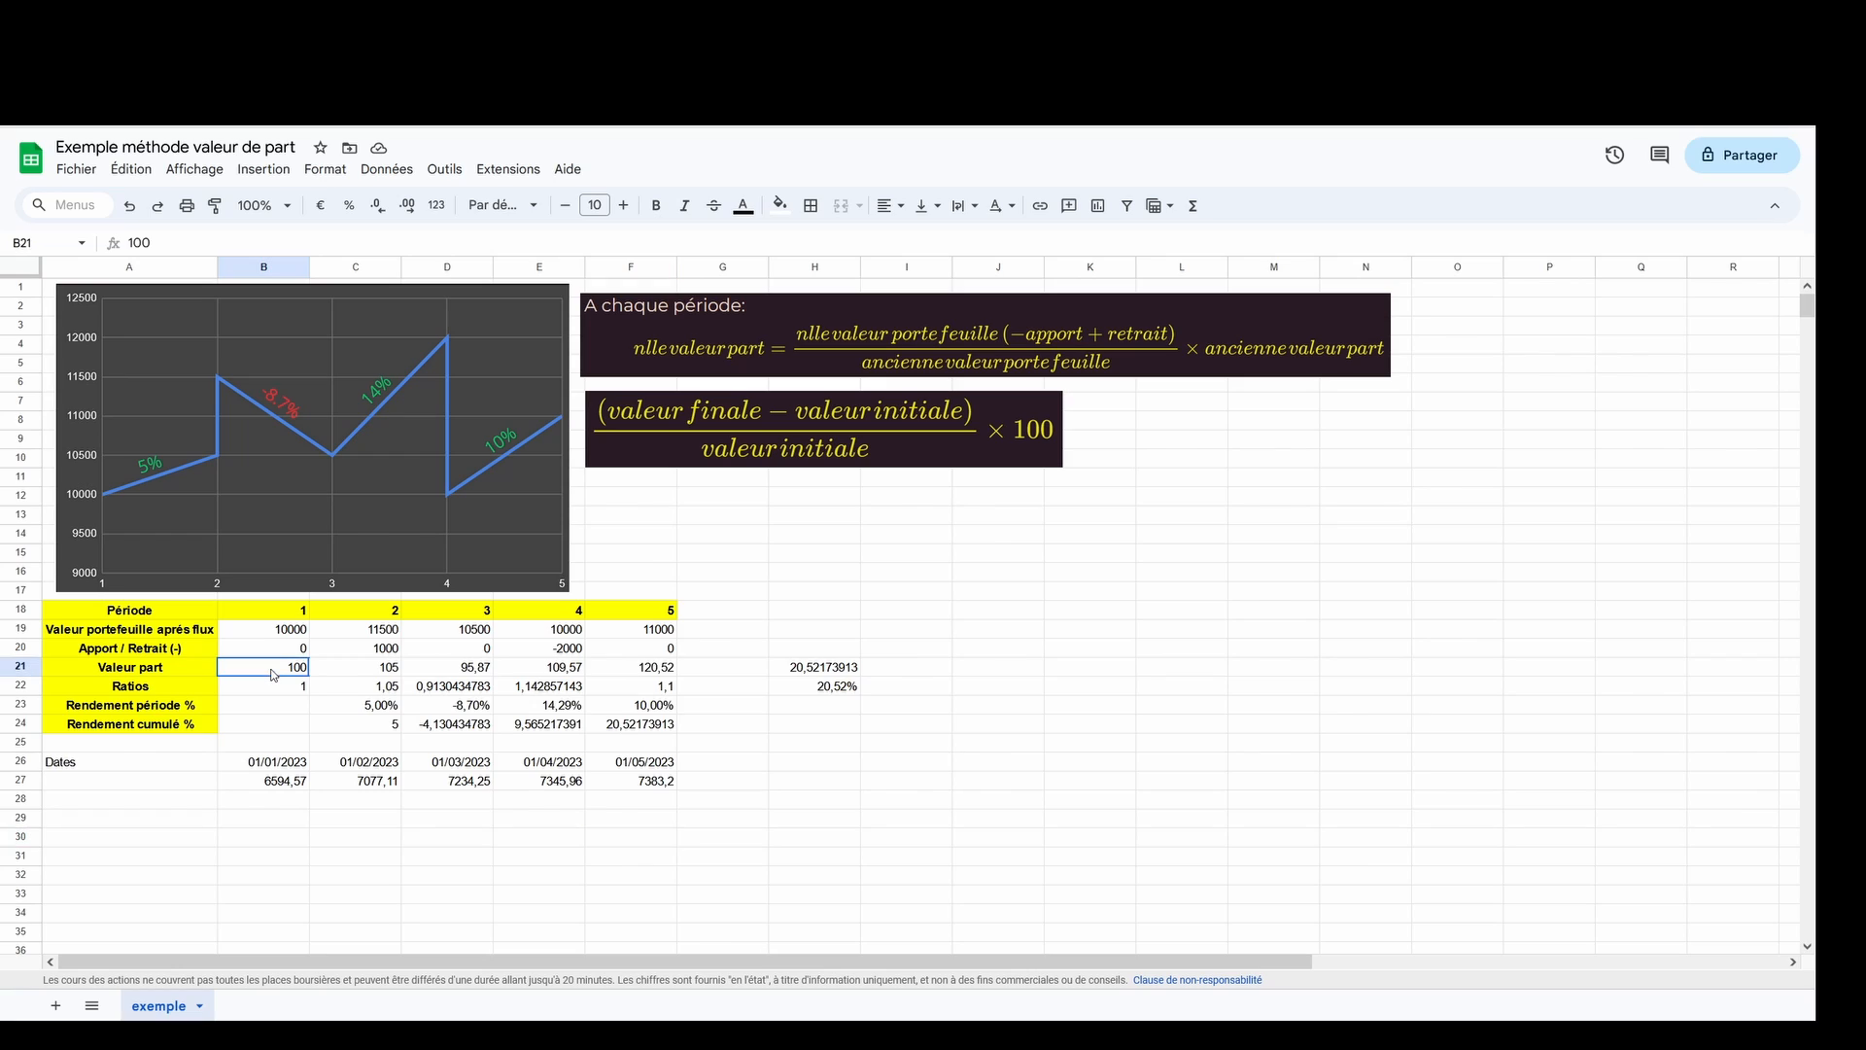
left_click(276, 803)
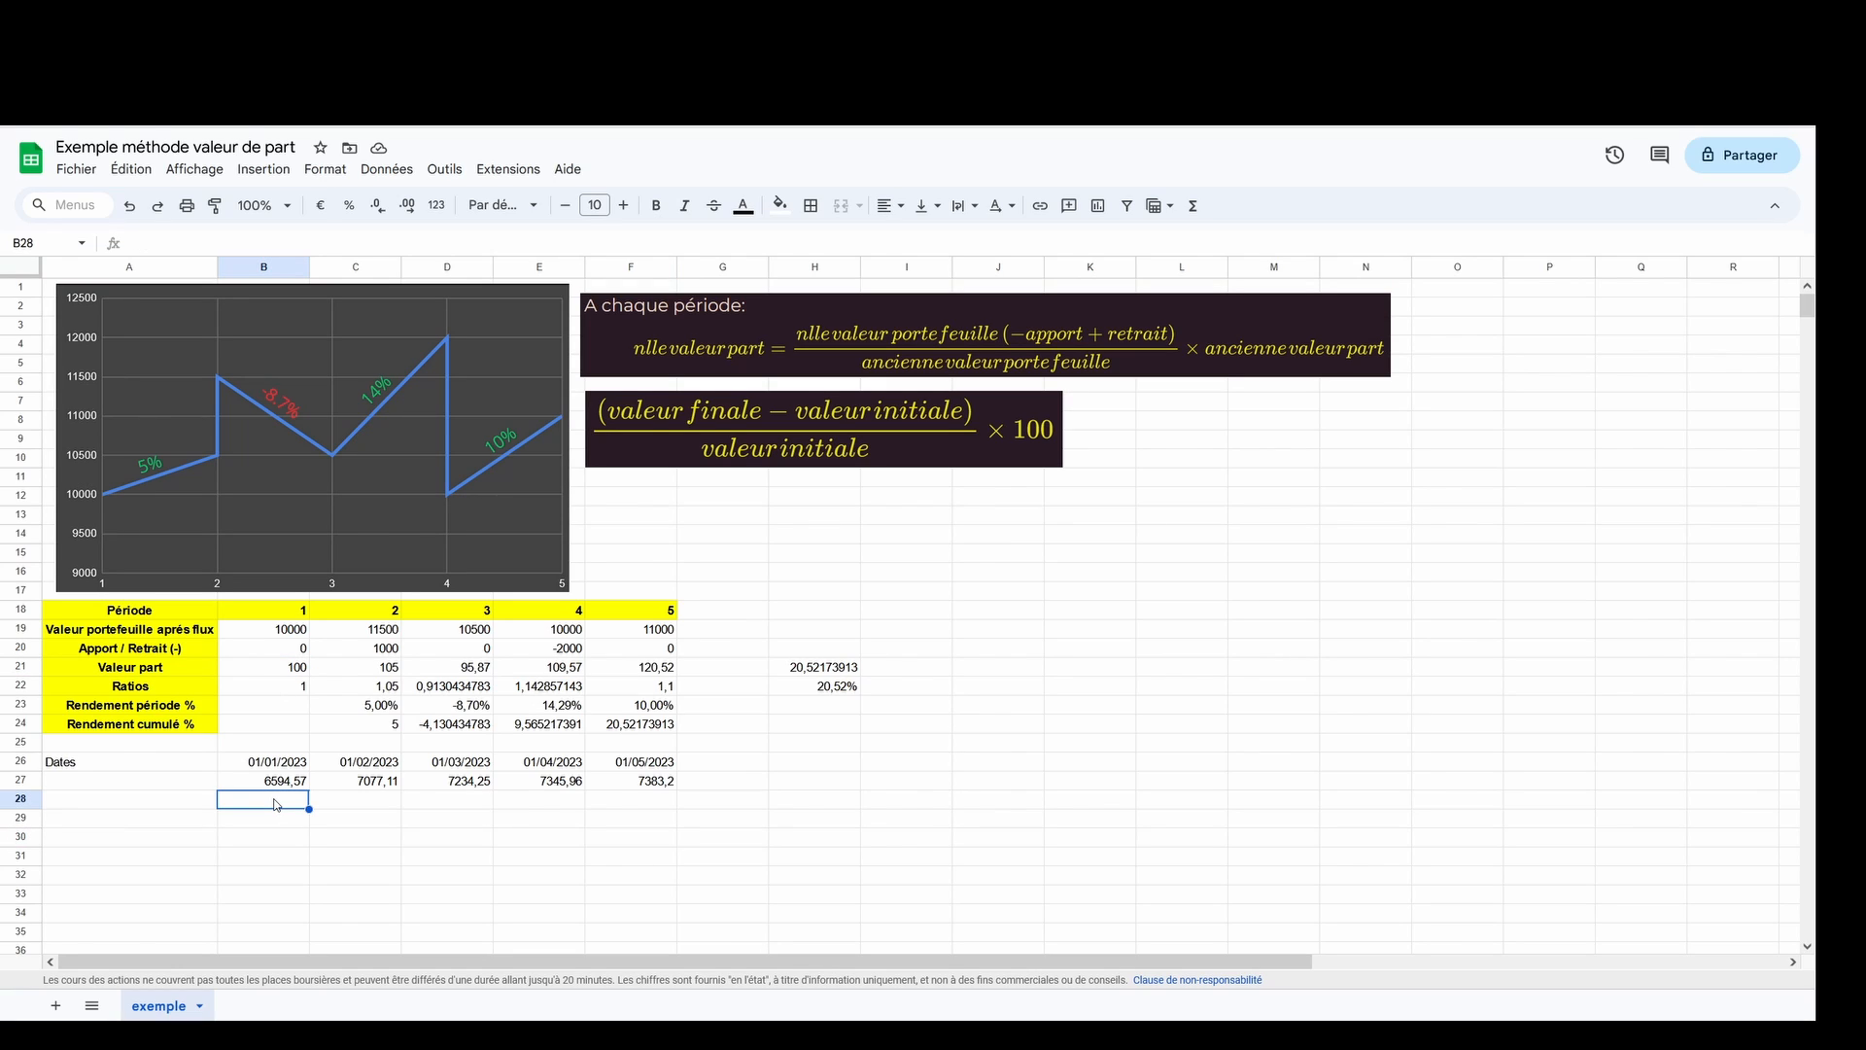
type("100")
key("Return")
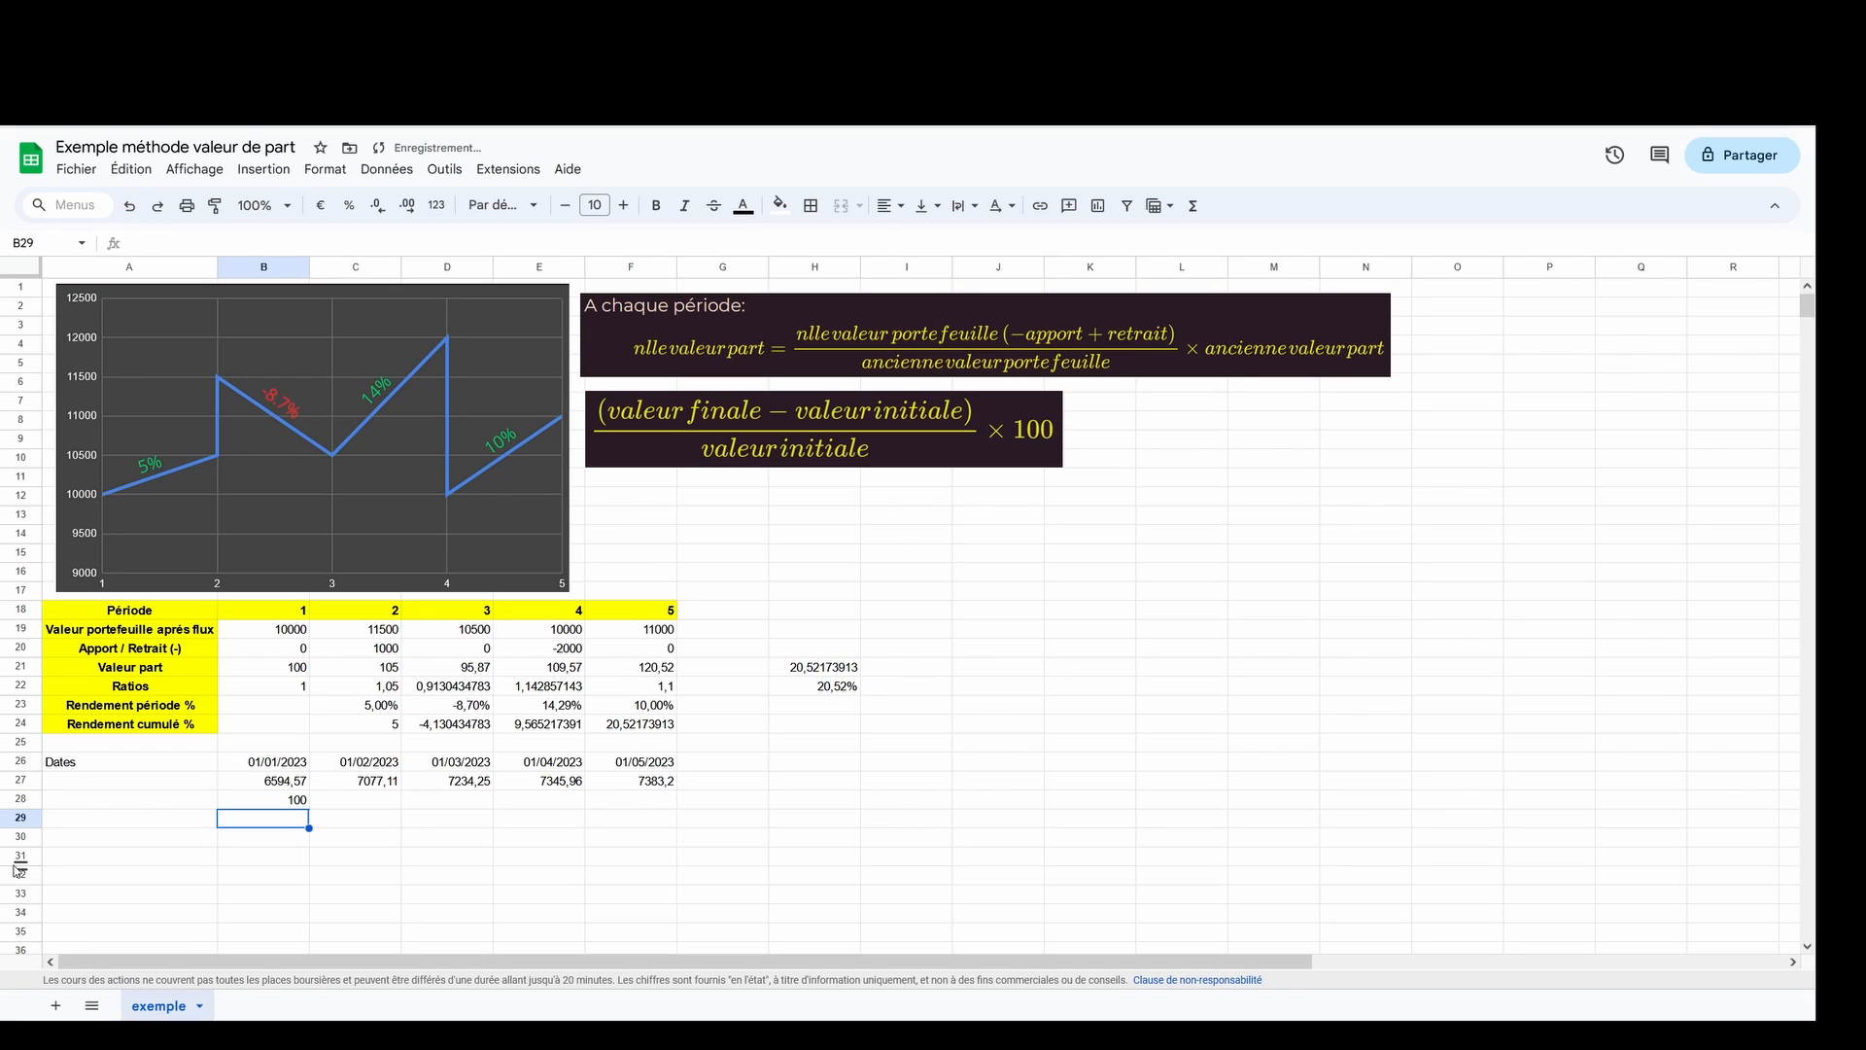
left_click(105, 799)
type("CAC")
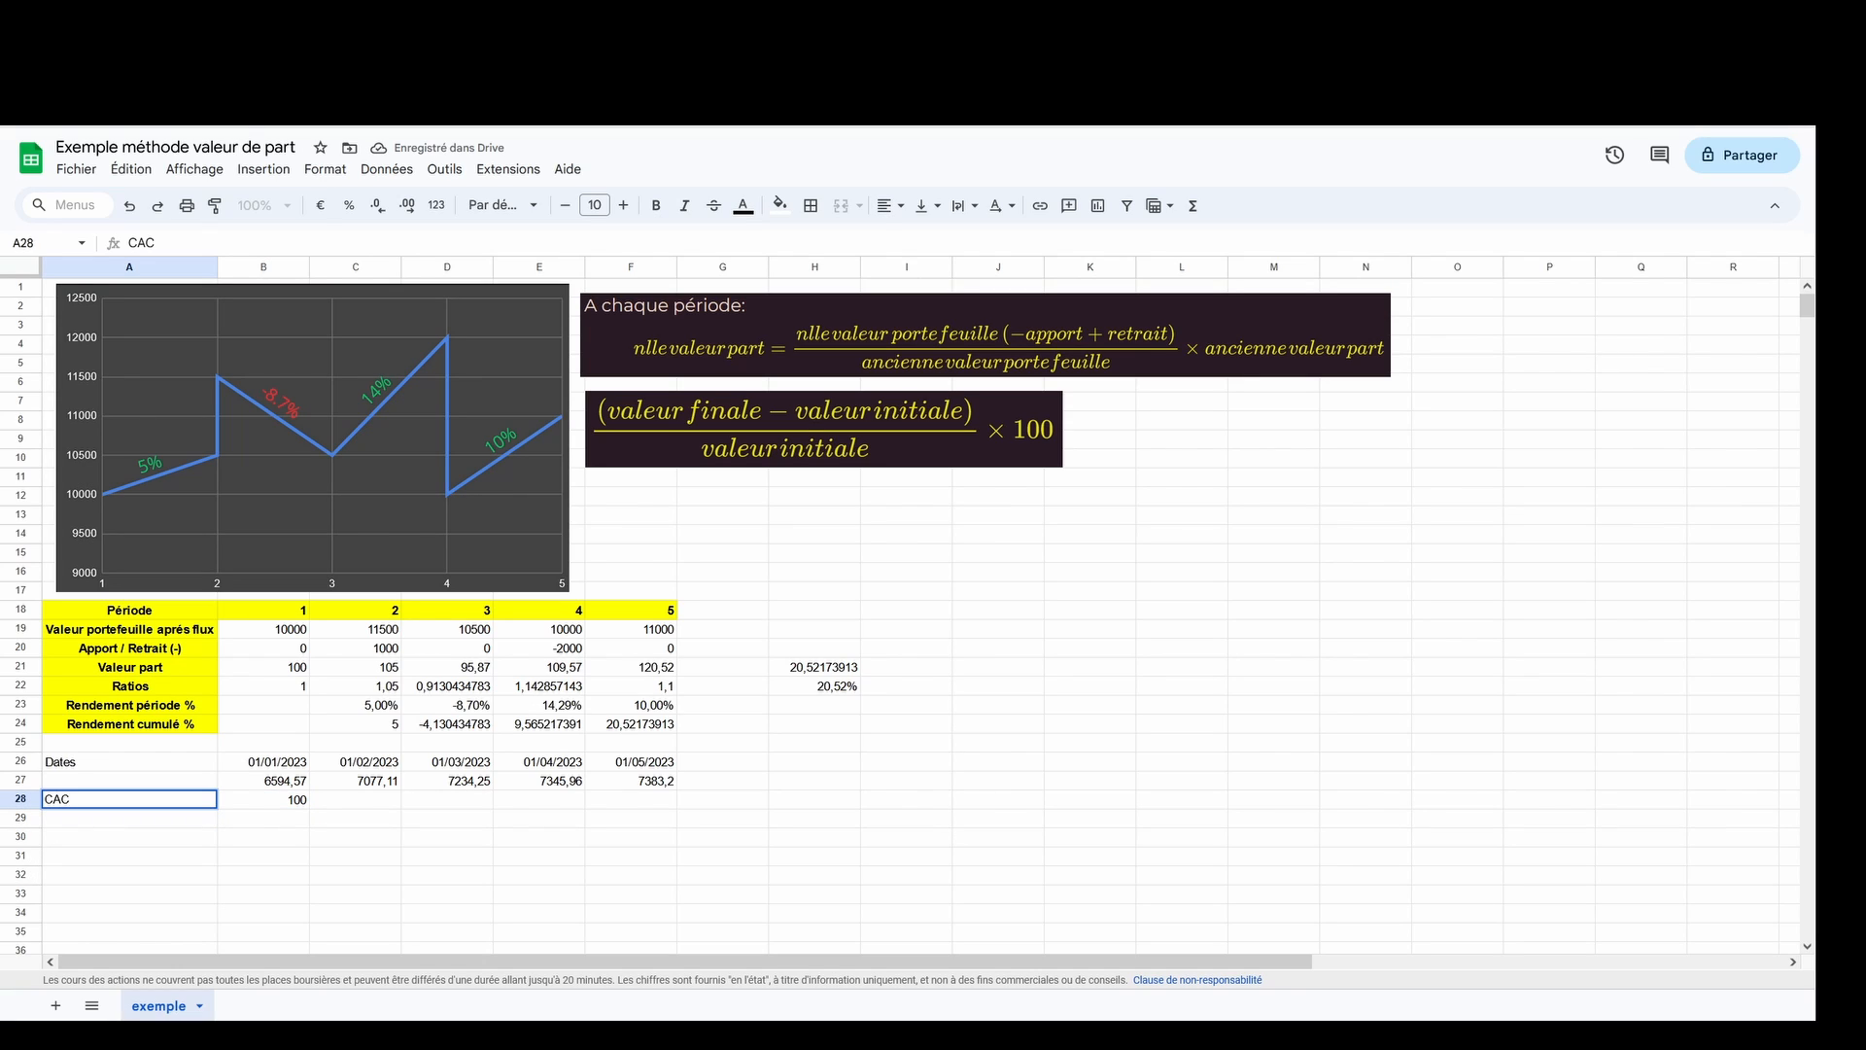
type("40")
key("Return")
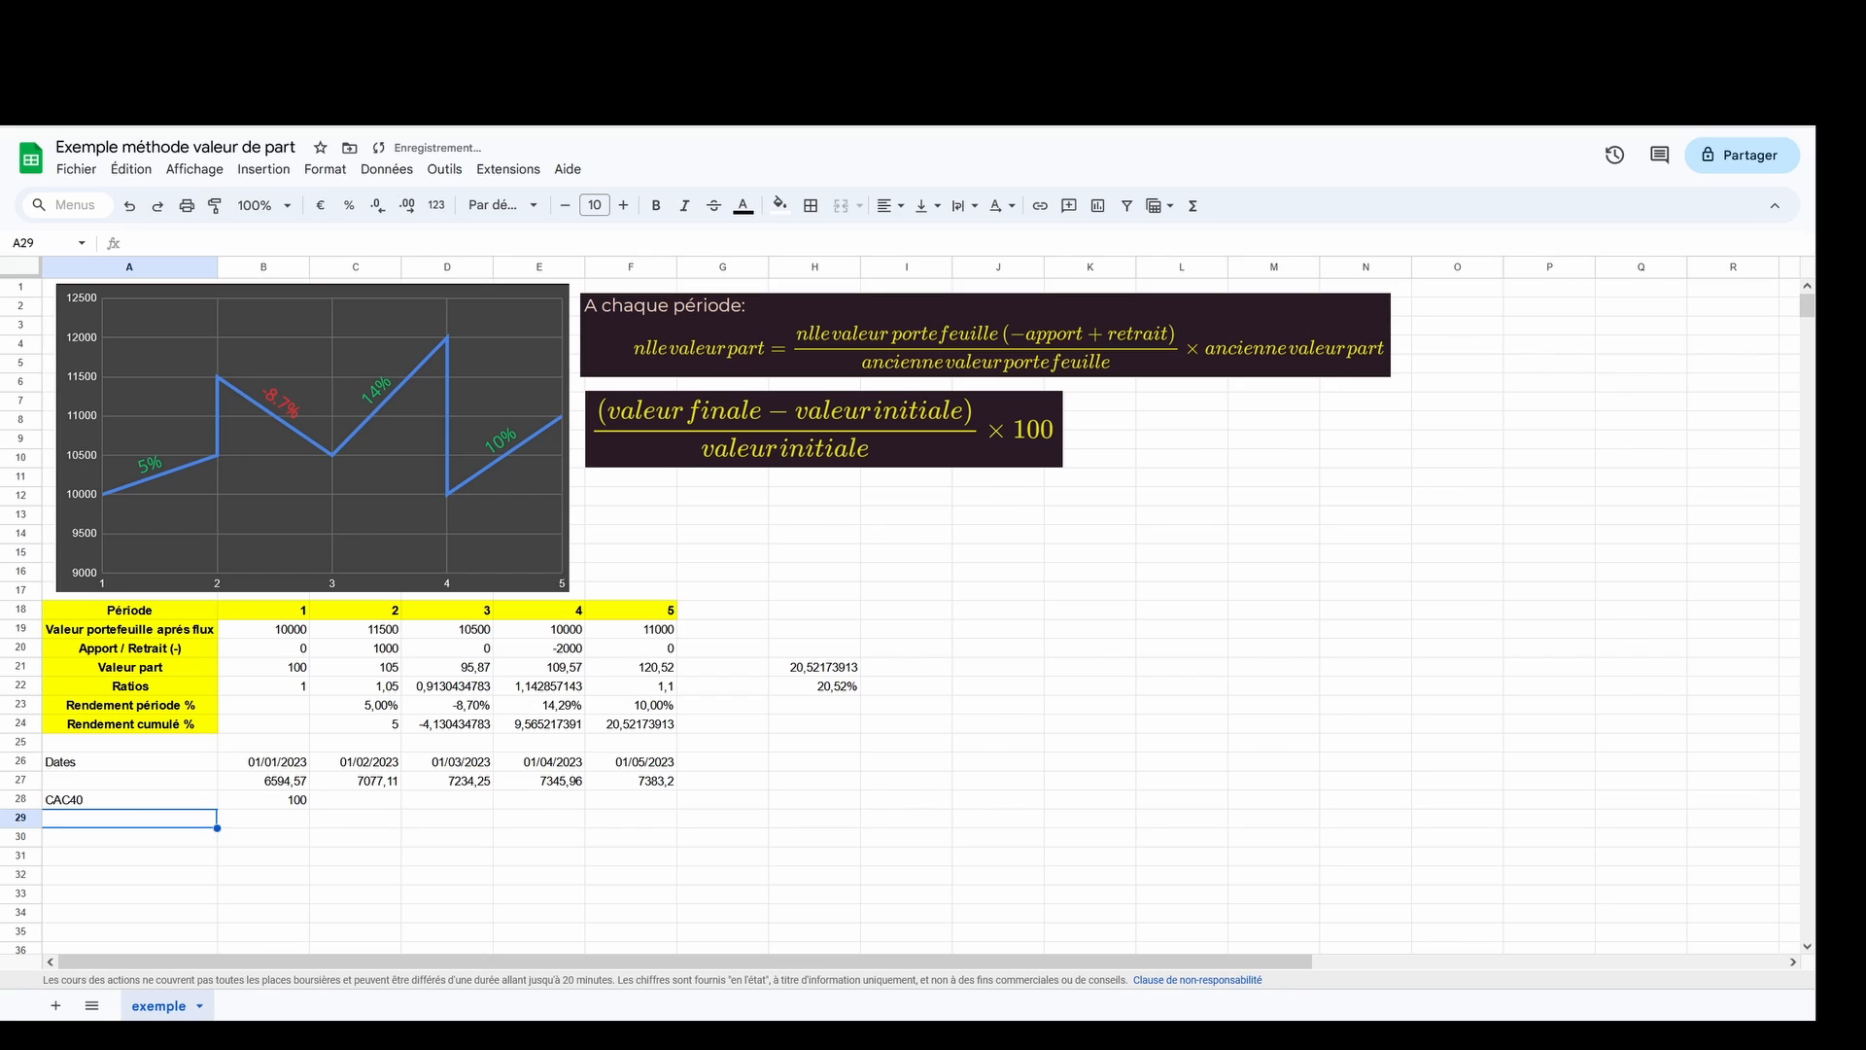
- Enter the formula =C27/B27*B28 in C28 to calculate the CAC40's base-100 value for the second date
left_click(366, 803)
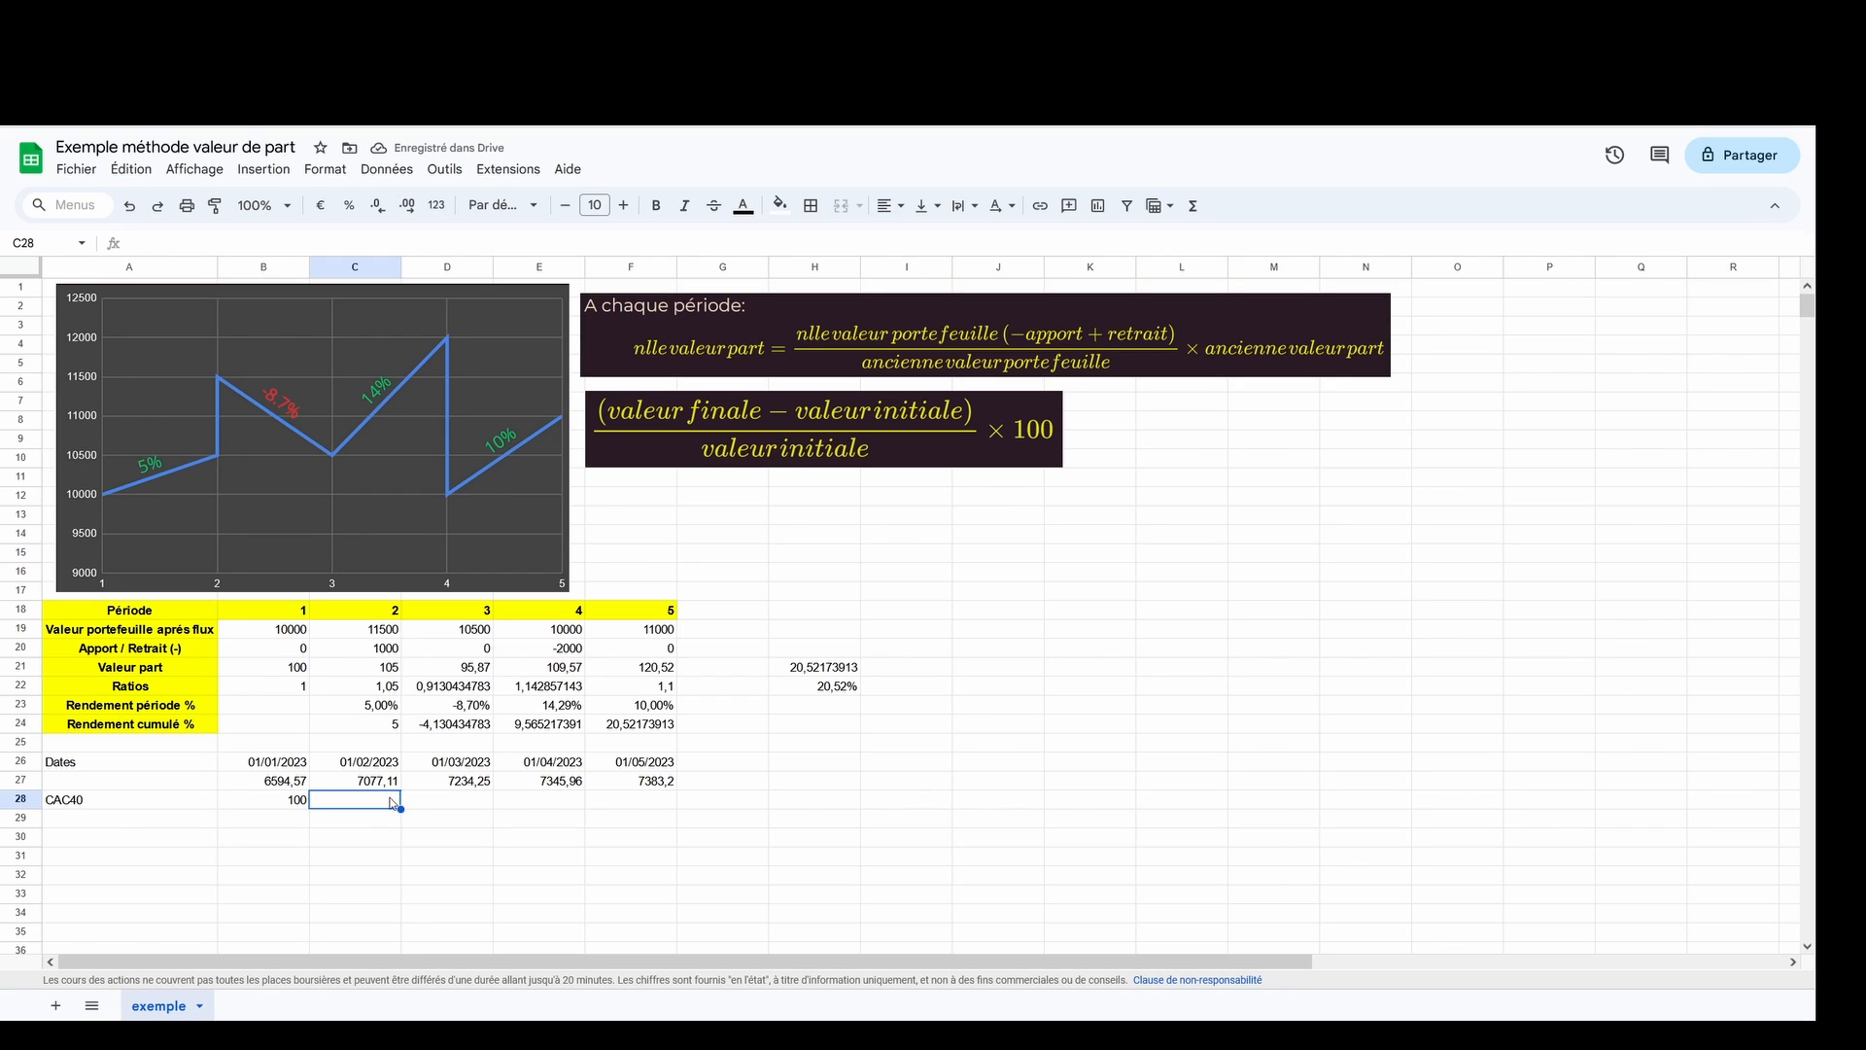
type("=")
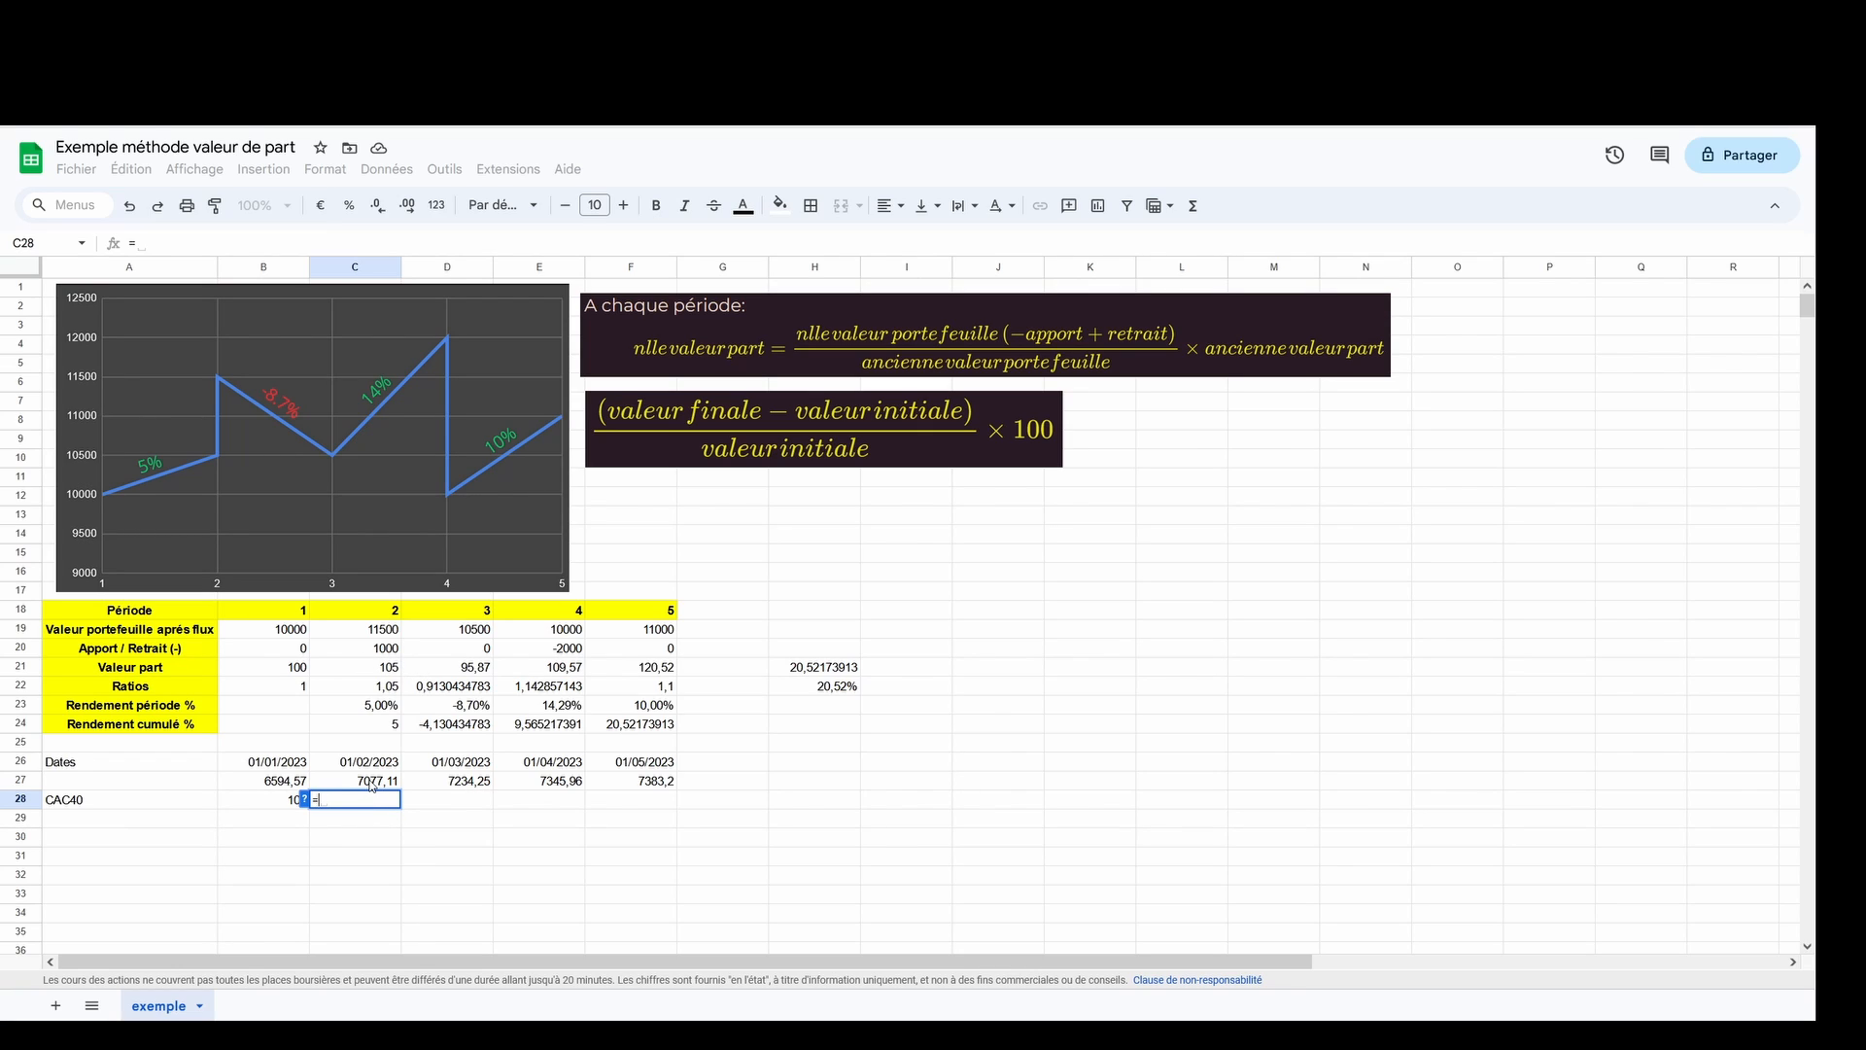
left_click(373, 785)
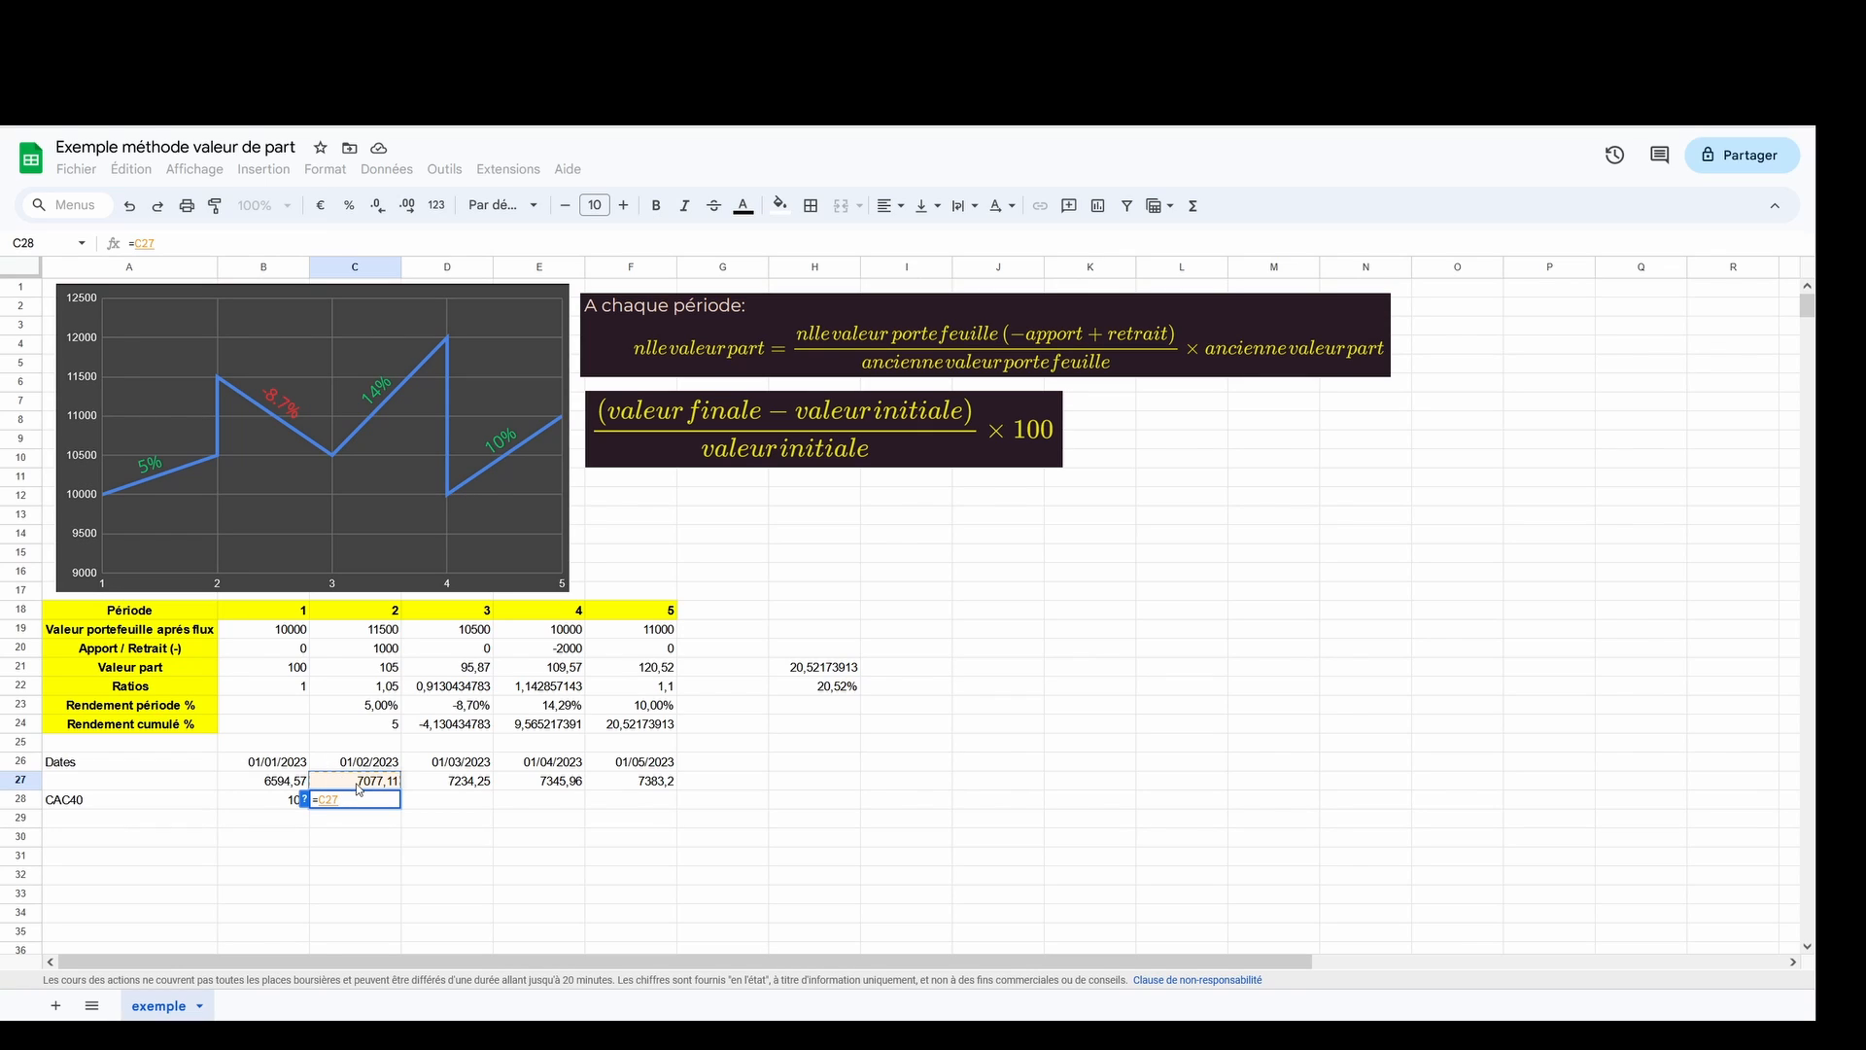
type("/")
left_click(268, 785)
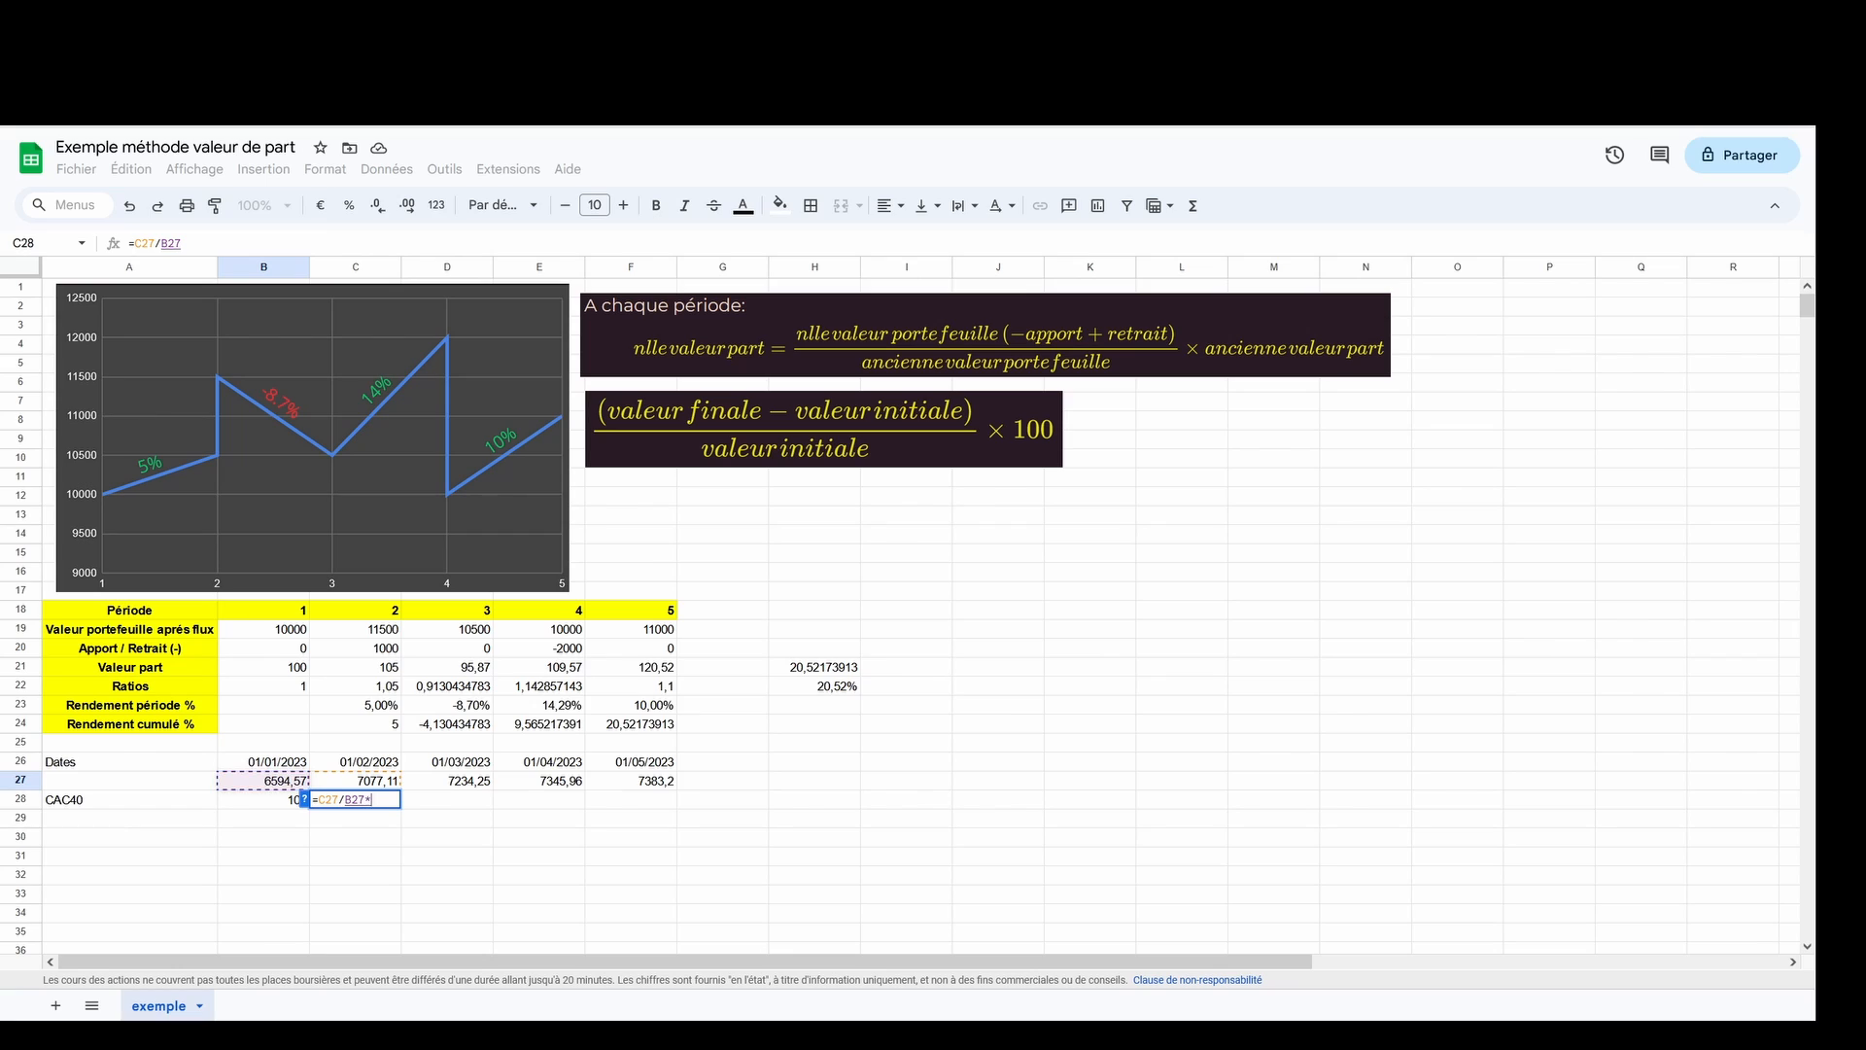
type("*")
left_click(261, 805)
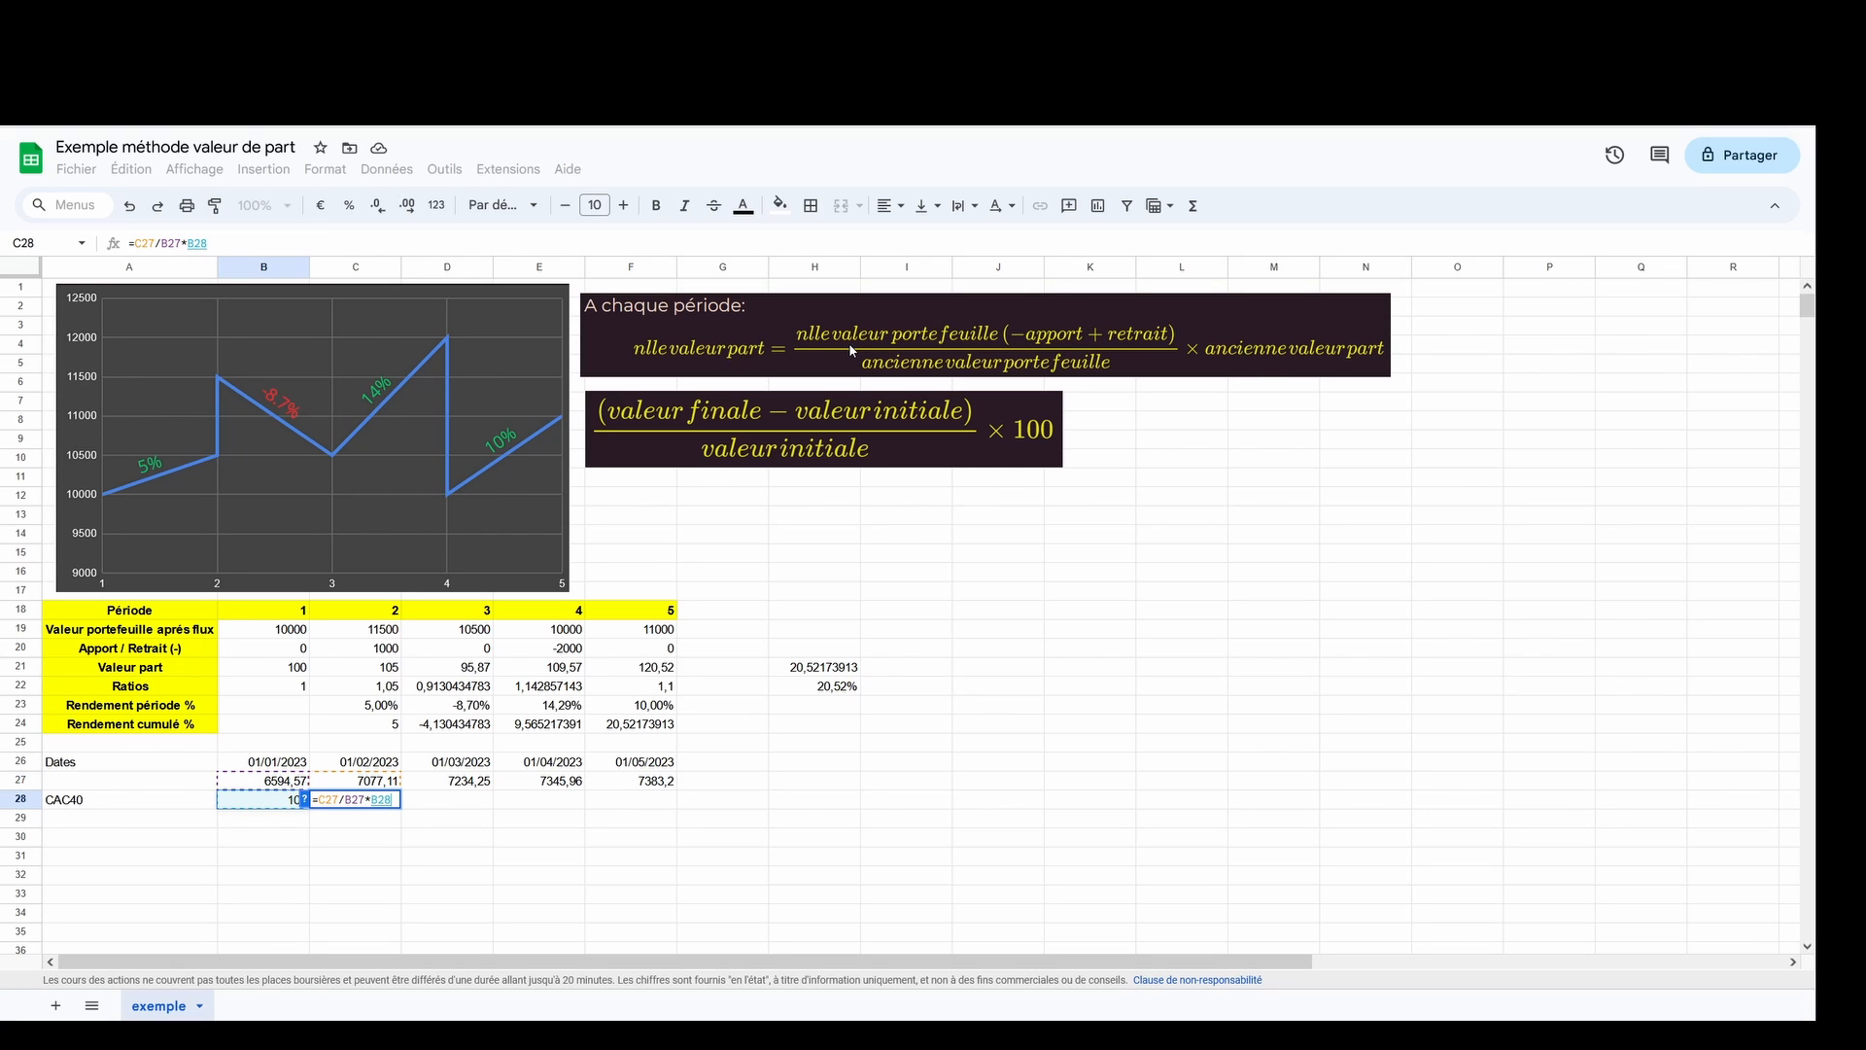
key("Return")
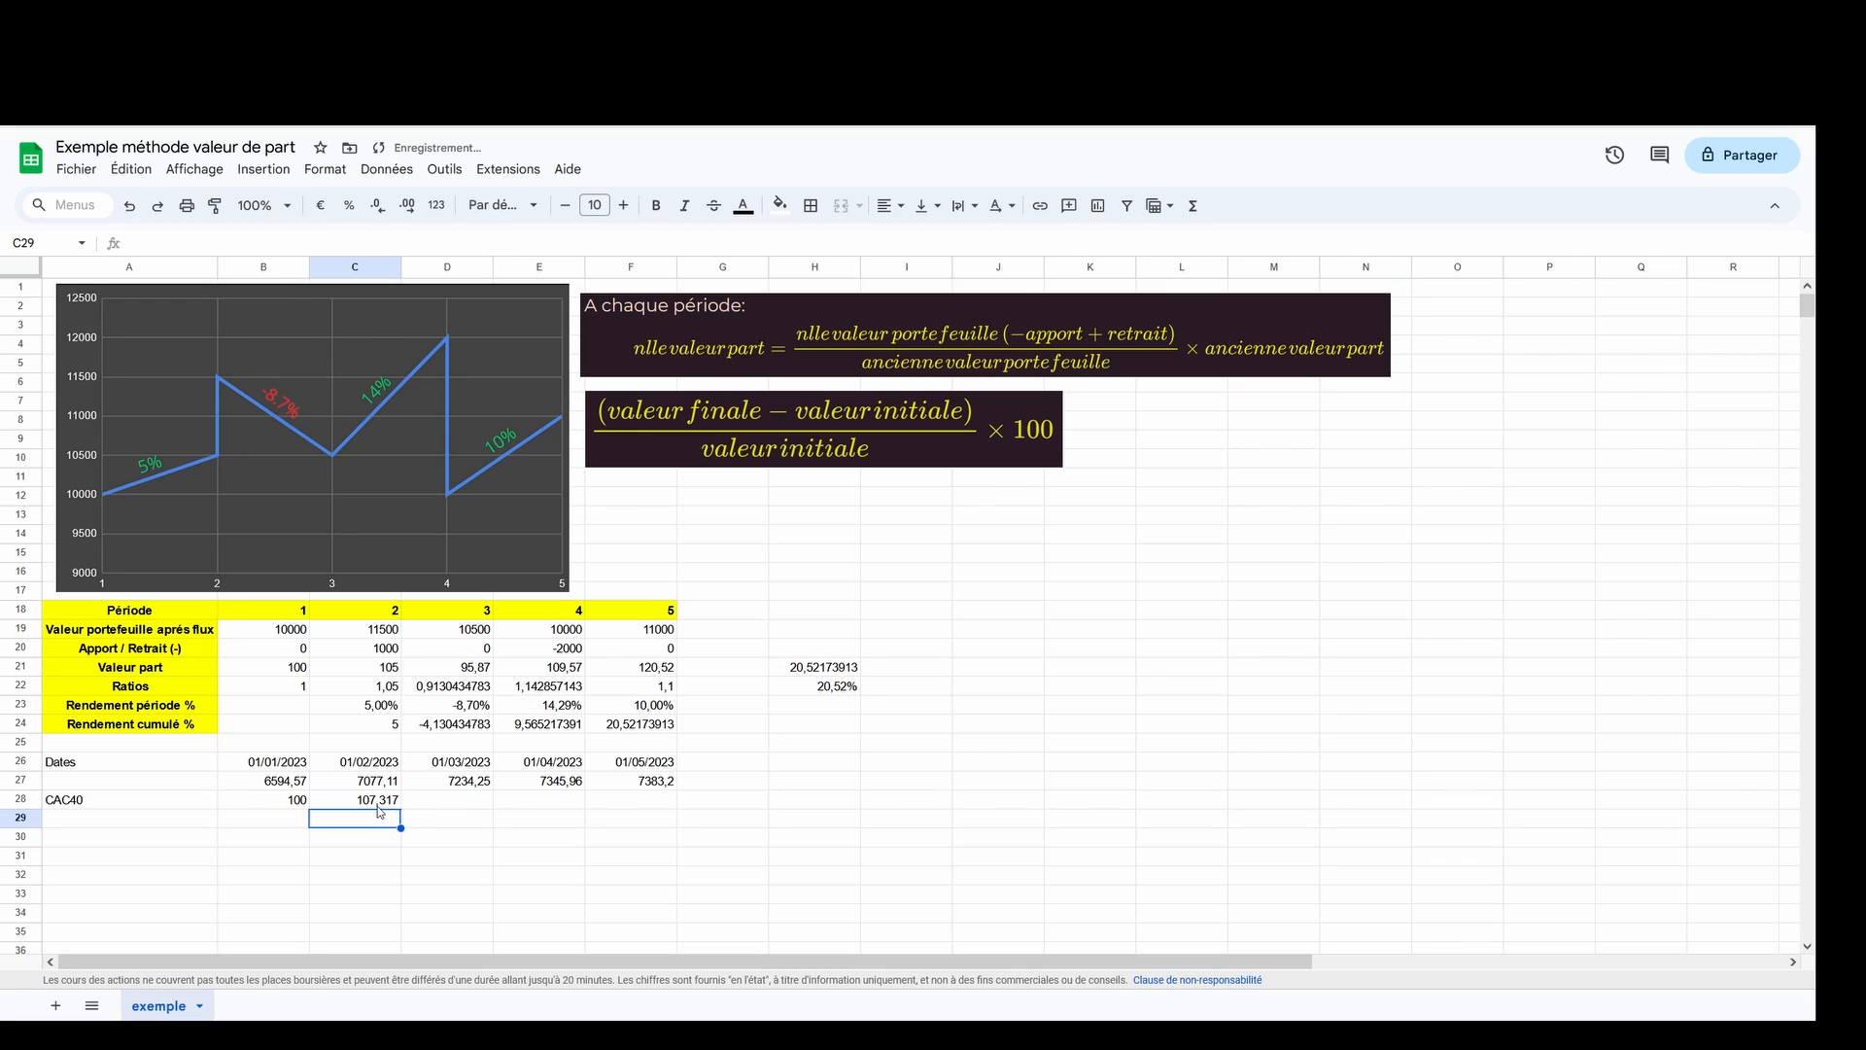
- Copy the CAC40 base-100 formula from C28 across row 28 through F28
left_click(378, 805)
left_click_drag(488, 813, 627, 805)
left_click(625, 842)
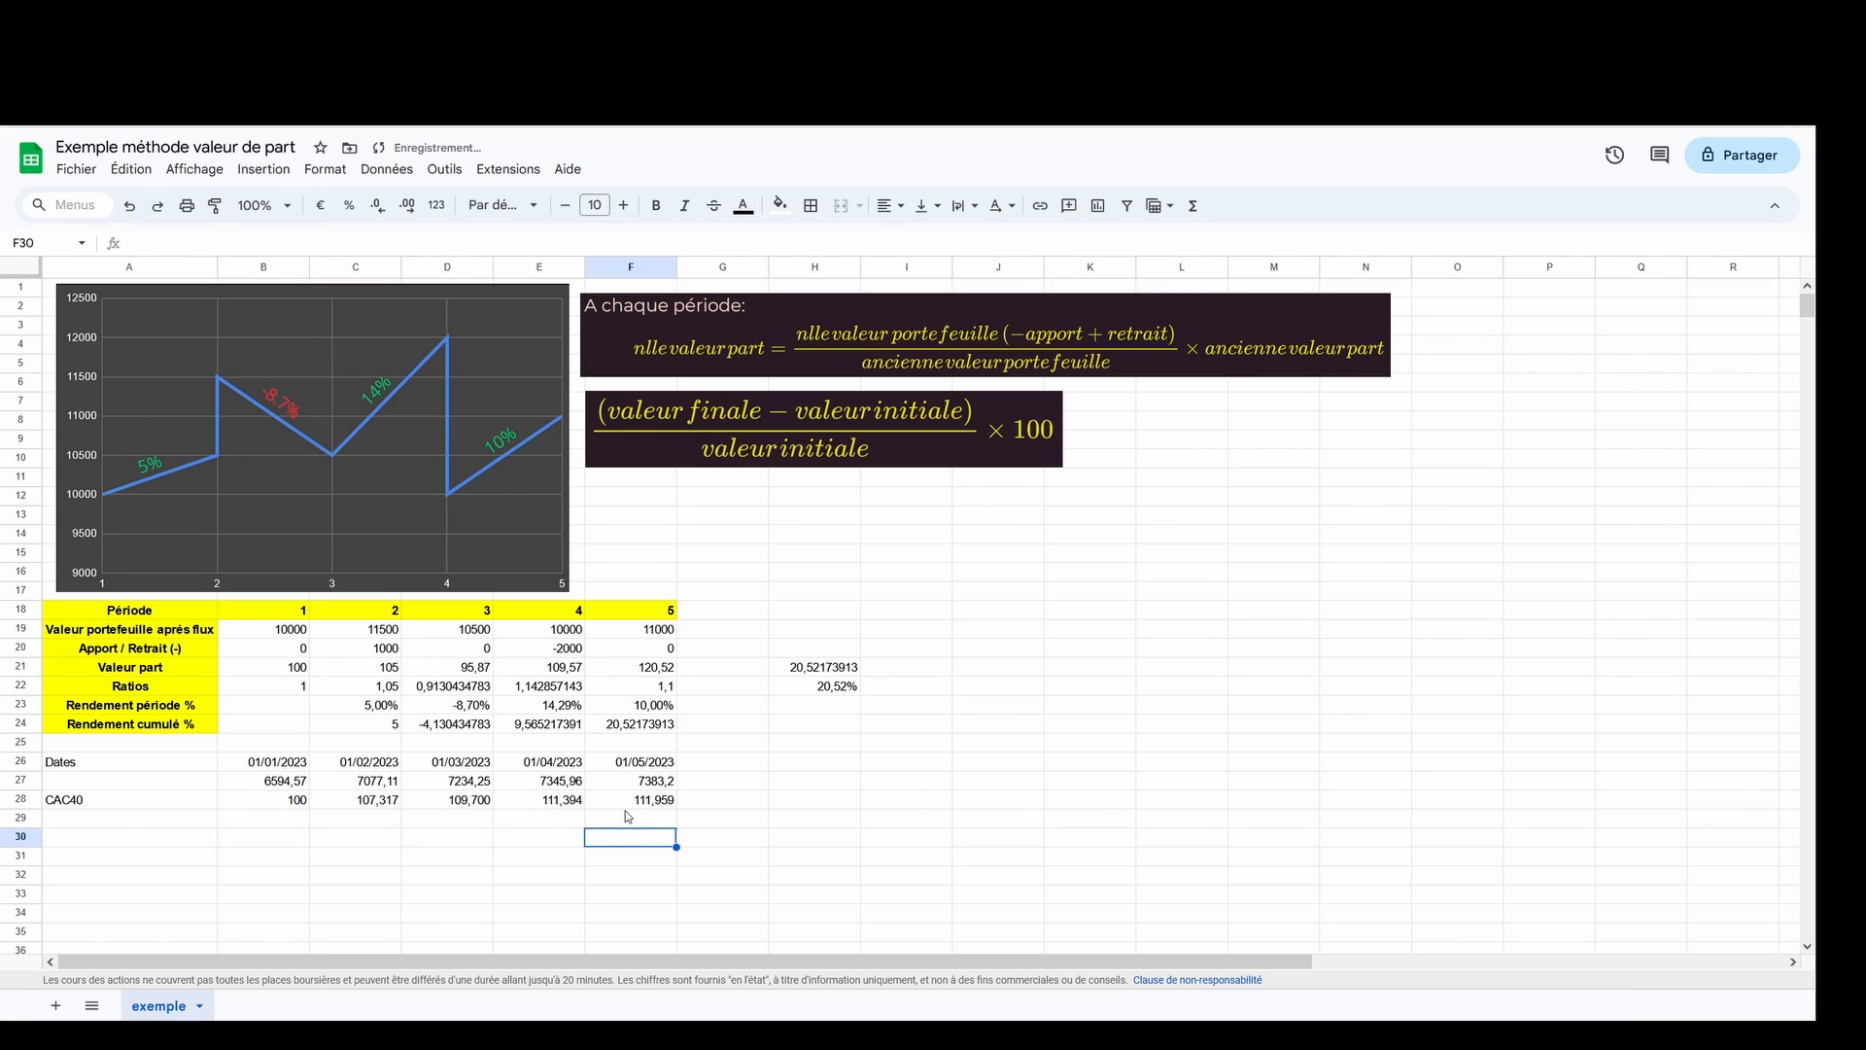
left_click(636, 803)
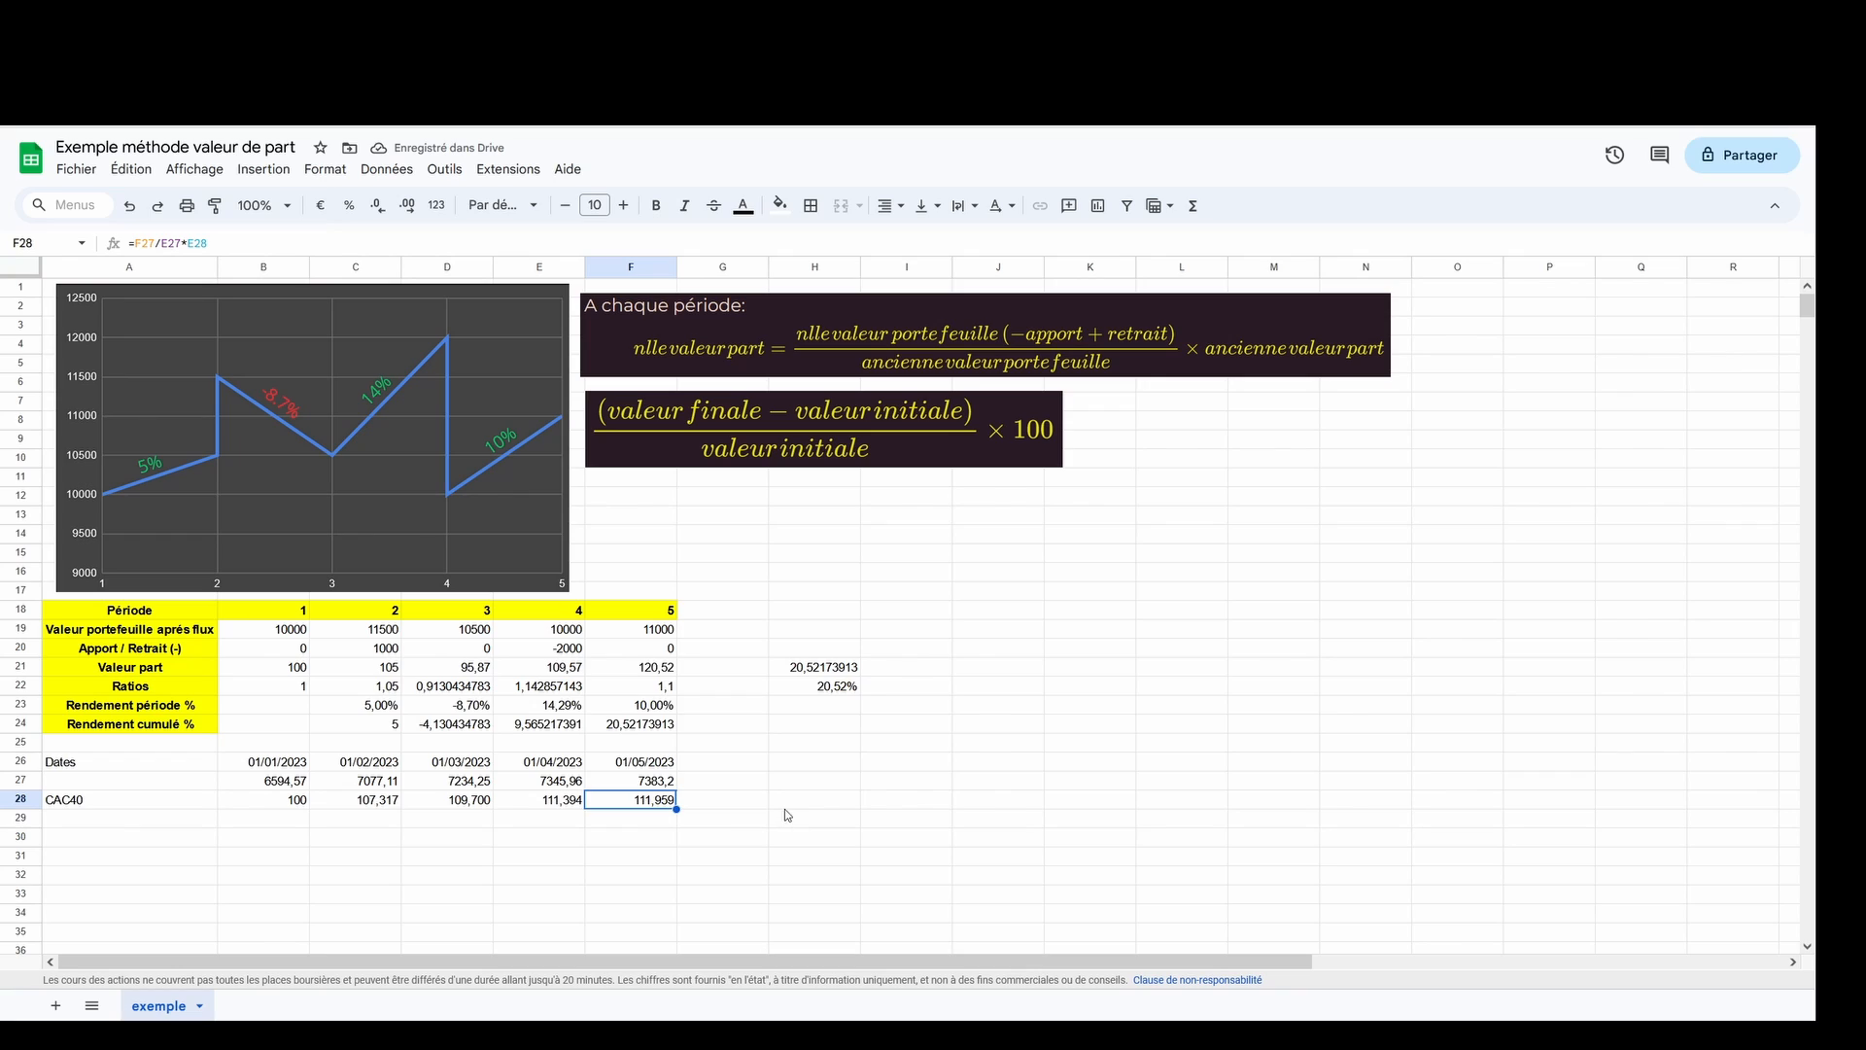
left_click(655, 669)
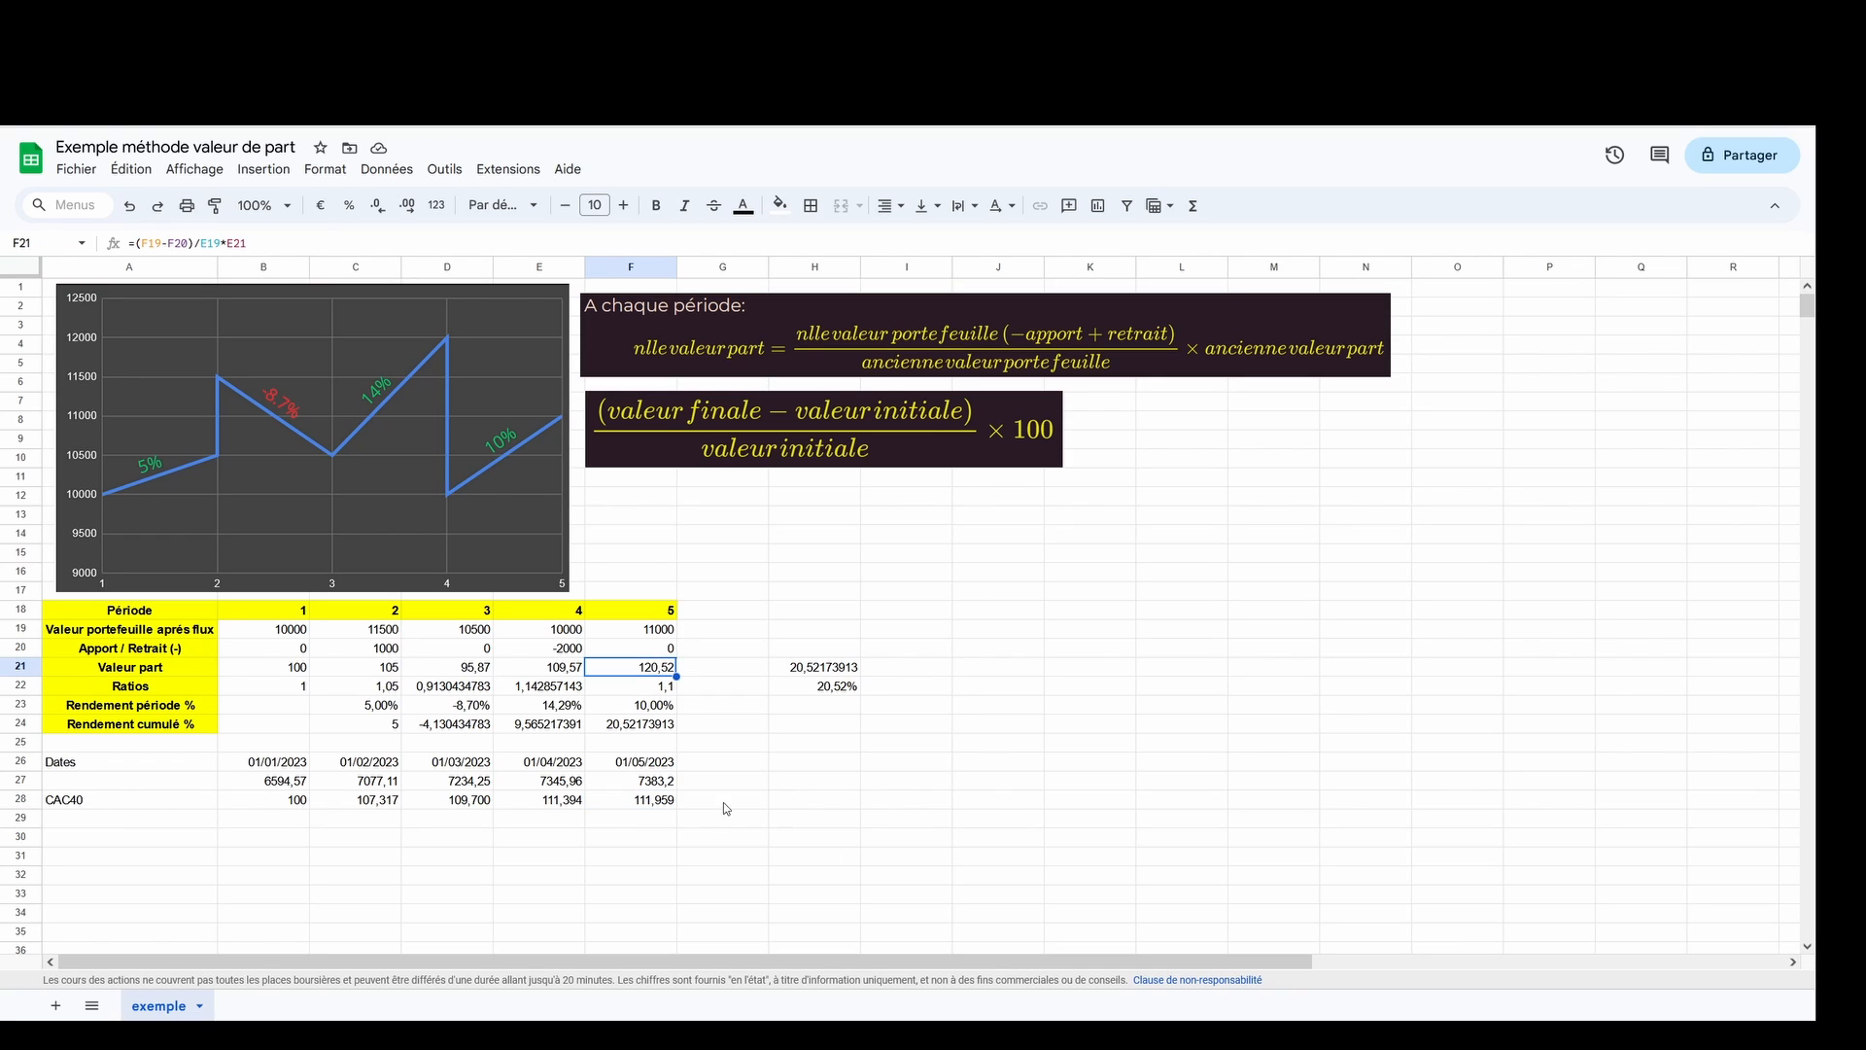
- Enter the formula =(F28-B28)/B28*100 in H28 to calculate the CAC40's total percentage performance
left_click(798, 805)
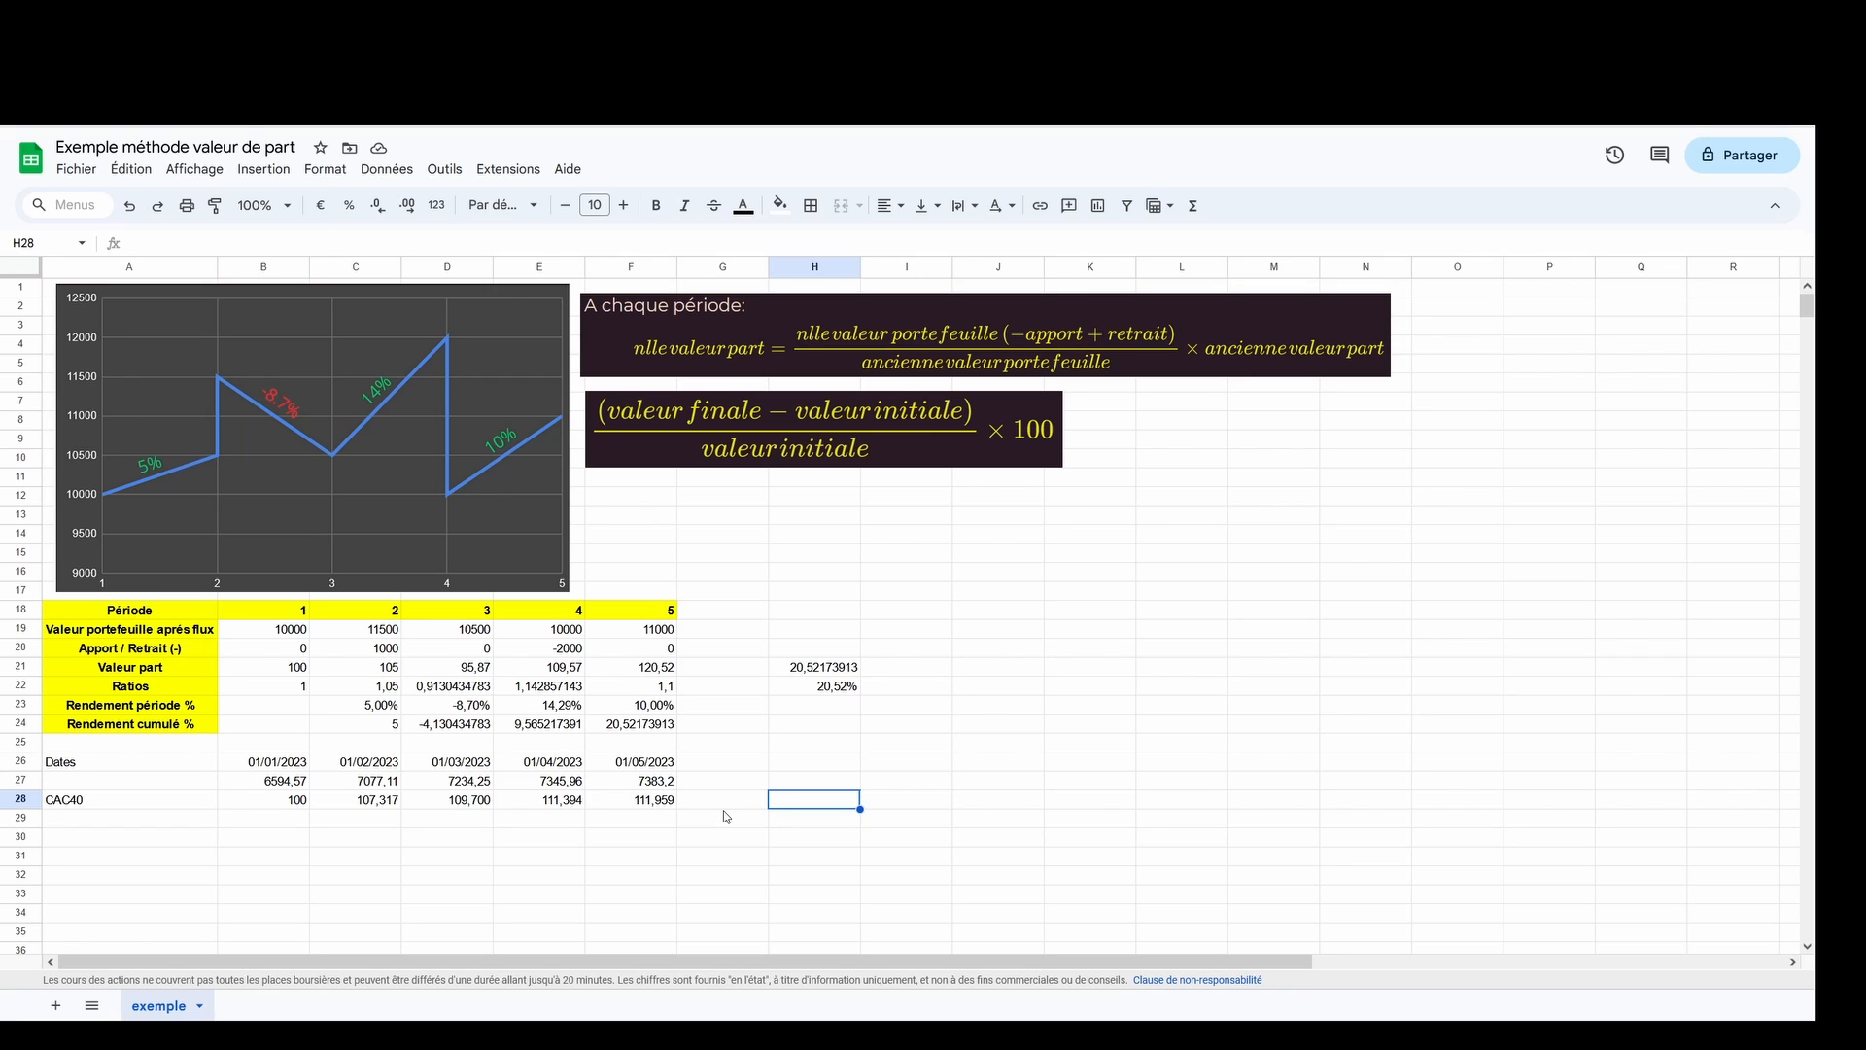
type("=")
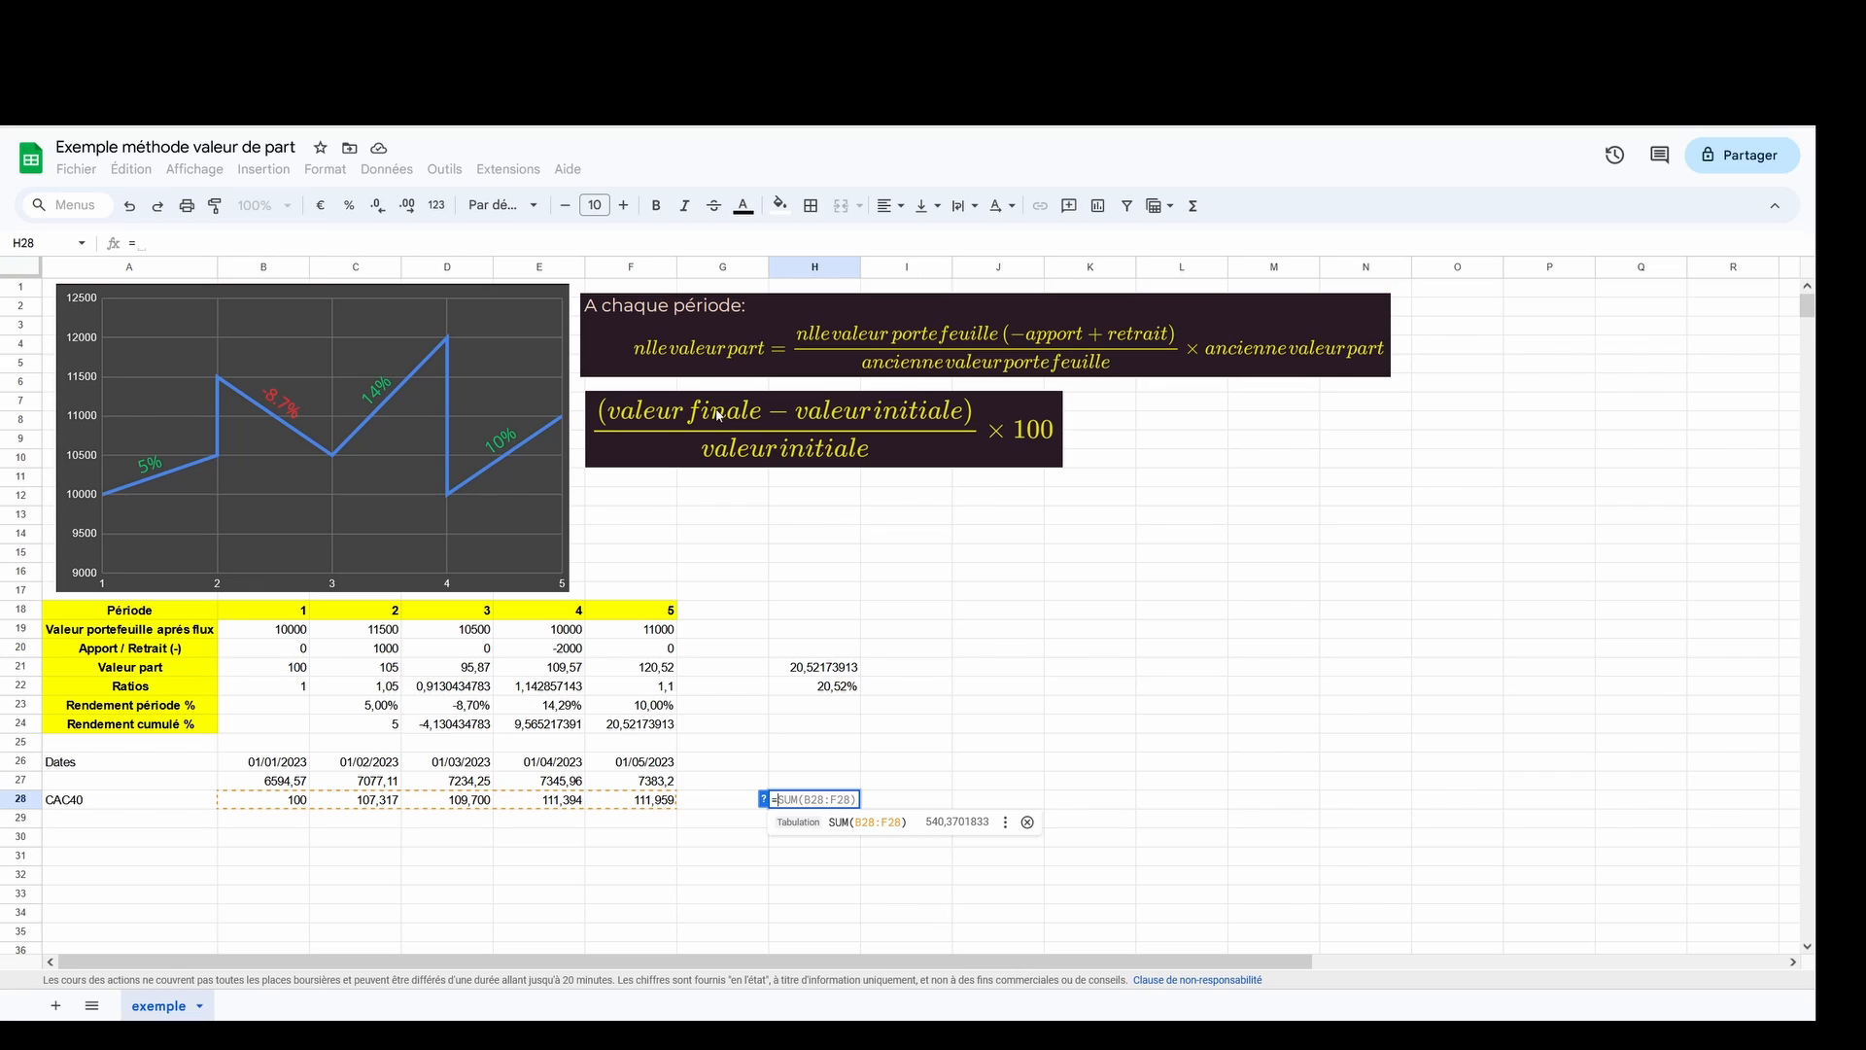
type("(")
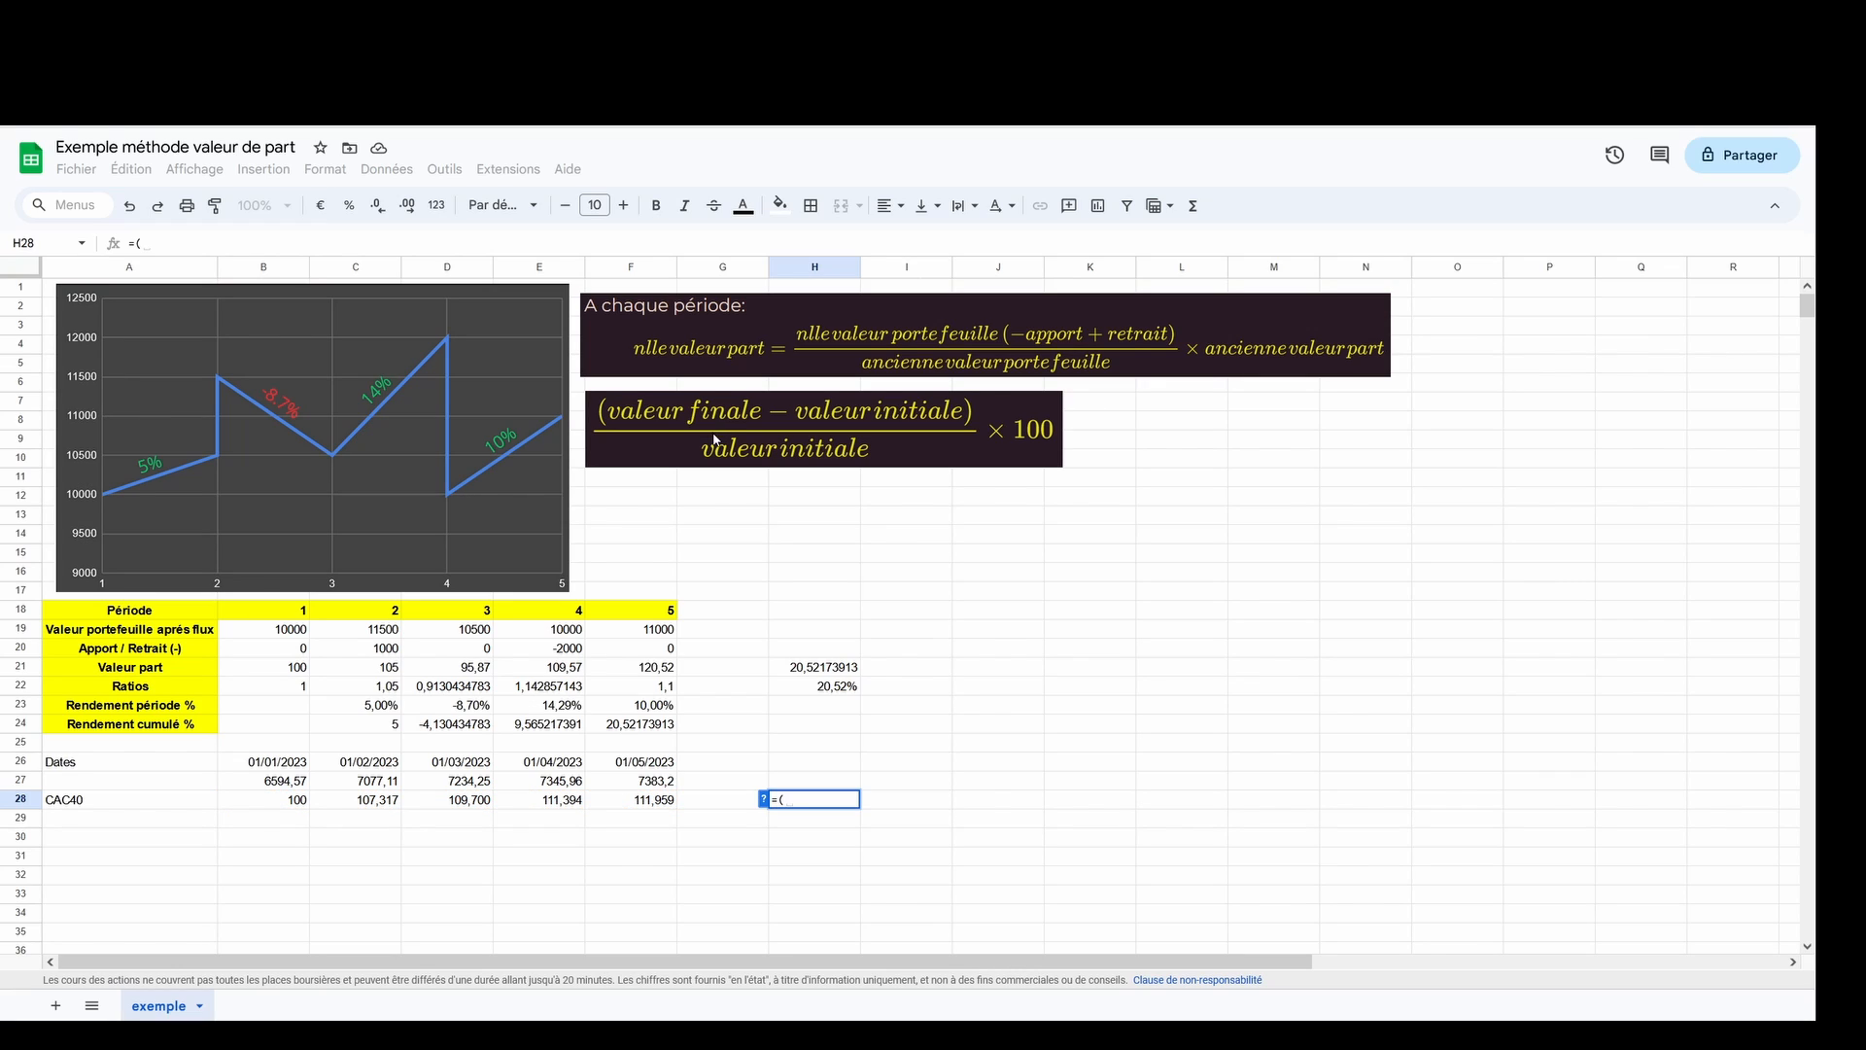
left_click(651, 800)
type("-")
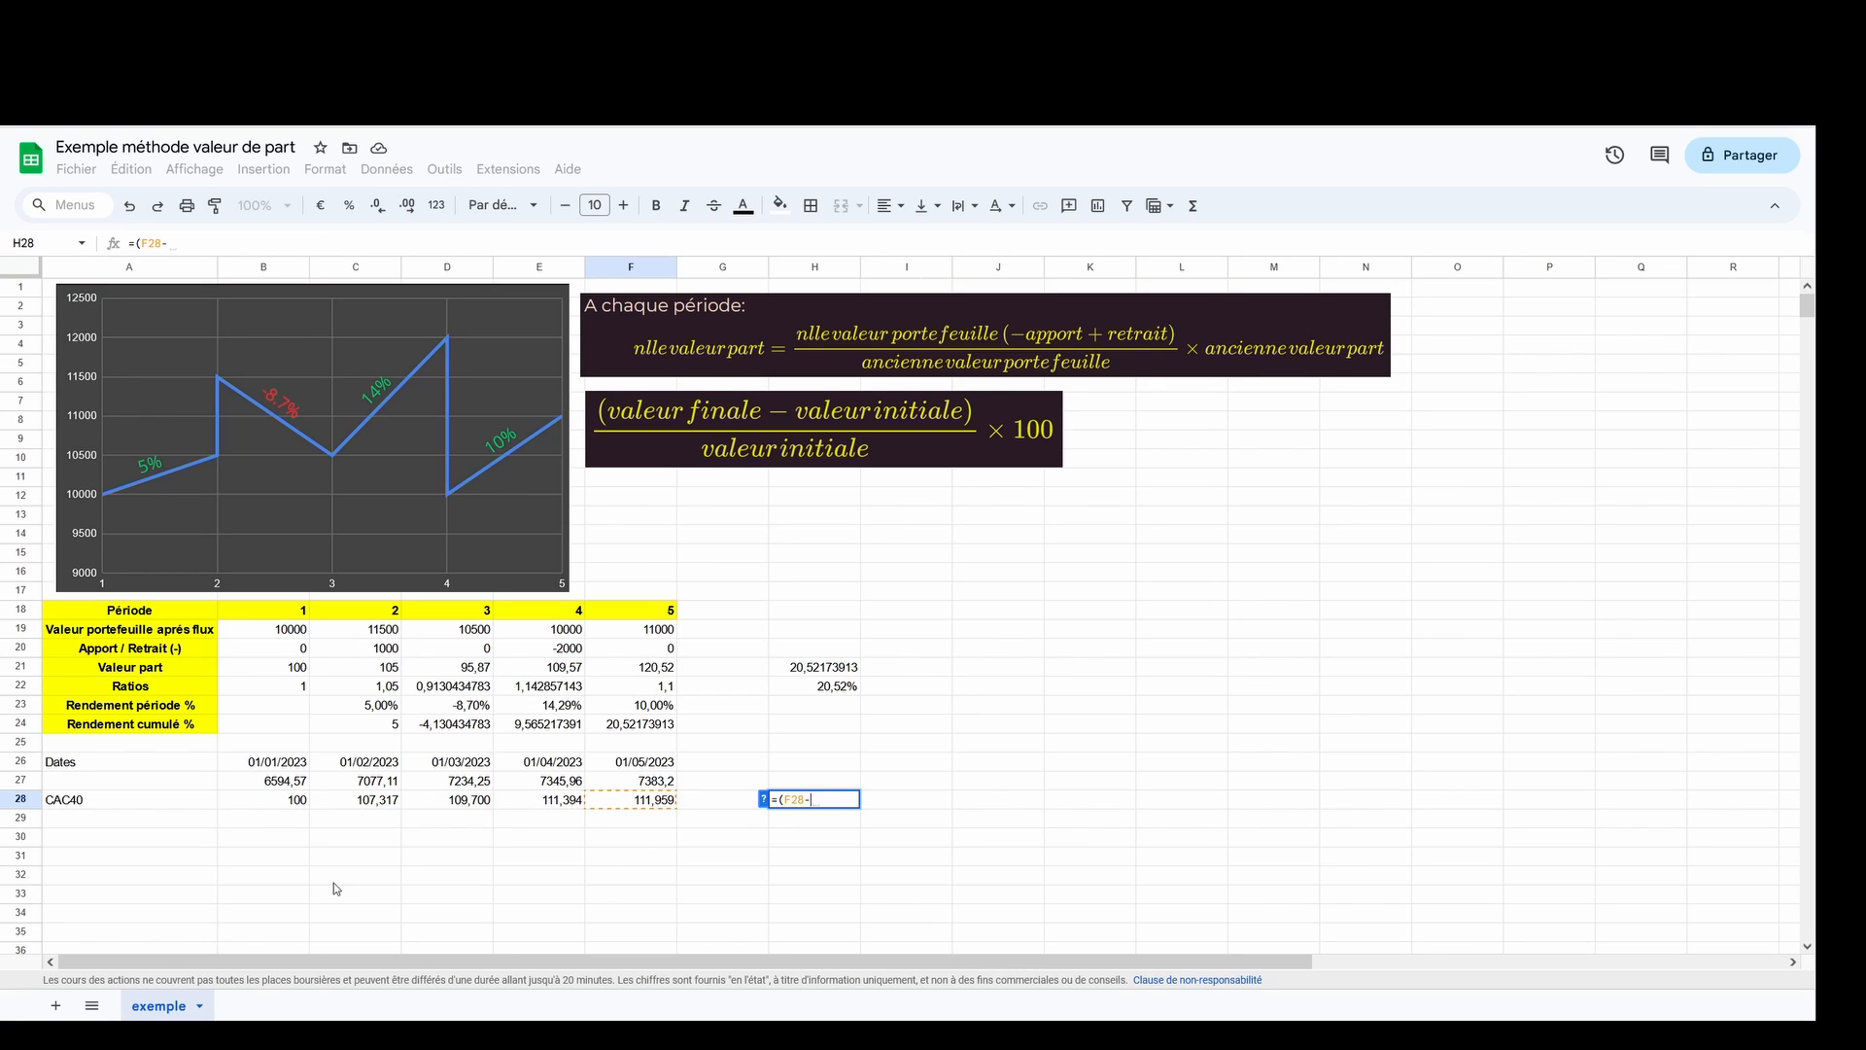
left_click(282, 803)
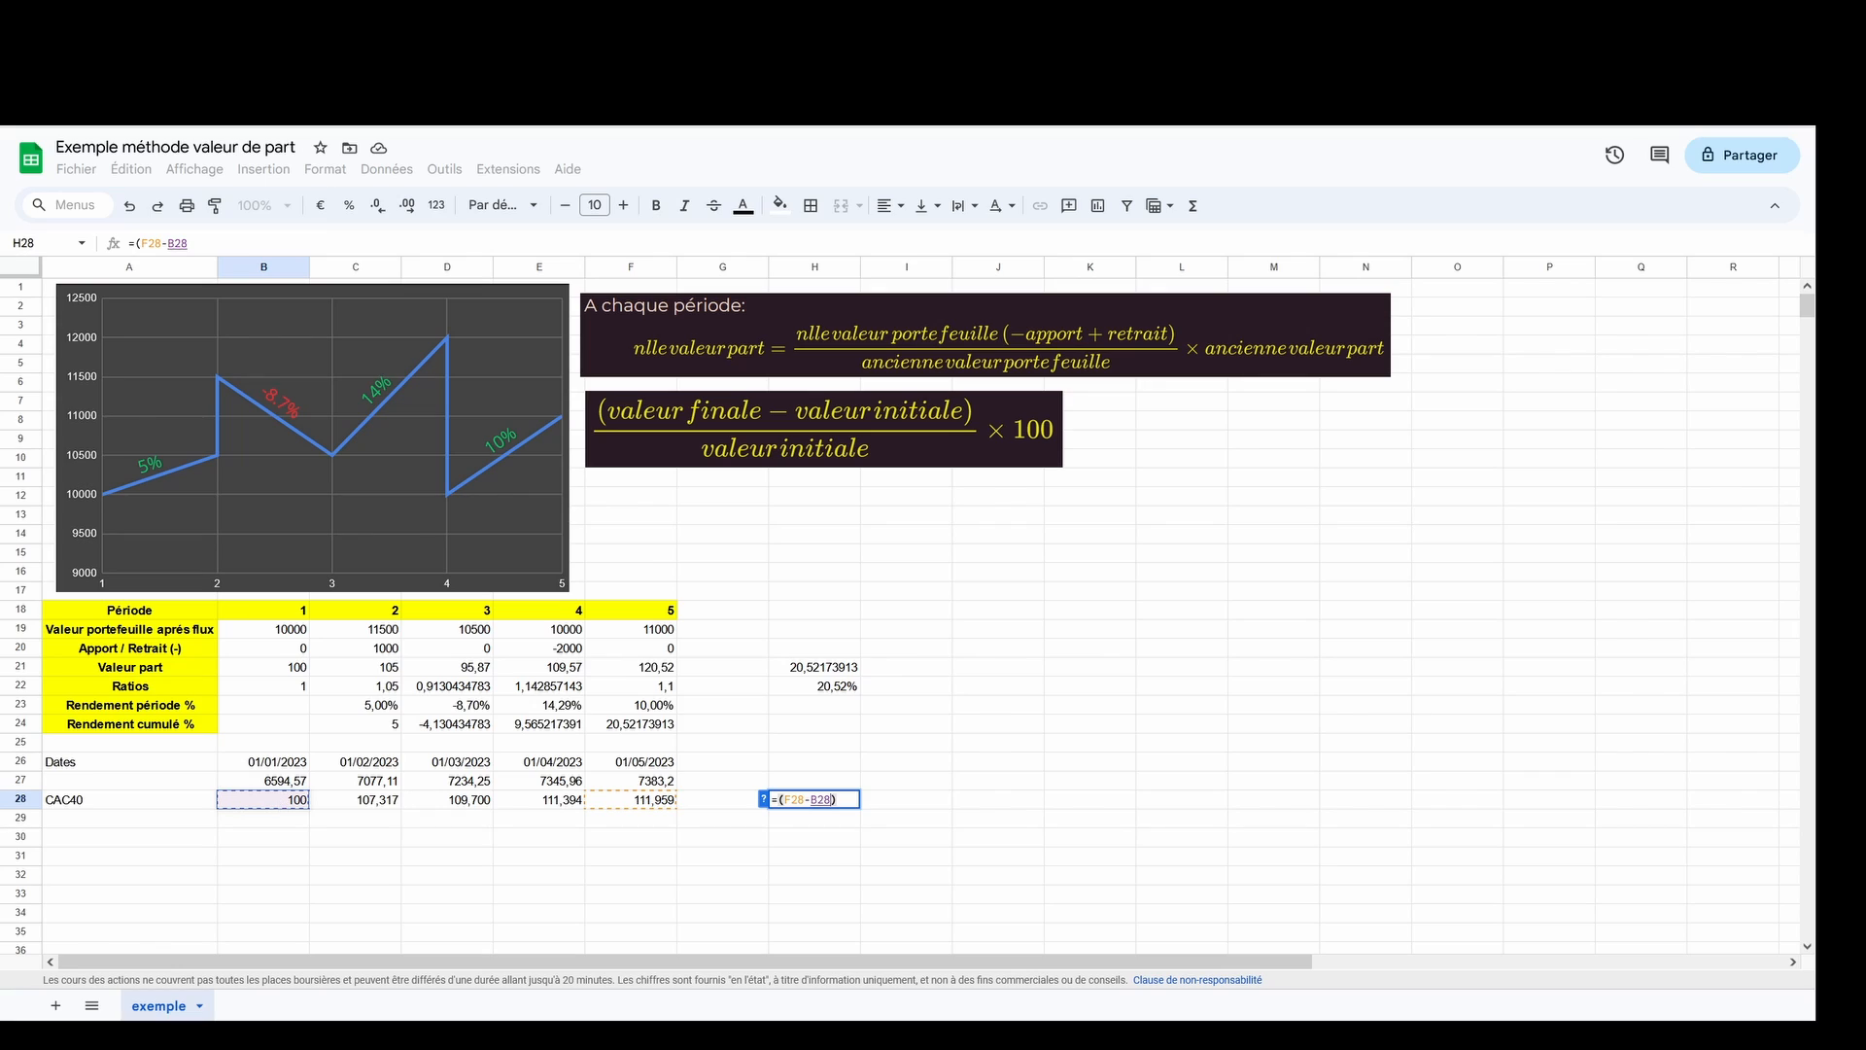
type(")/")
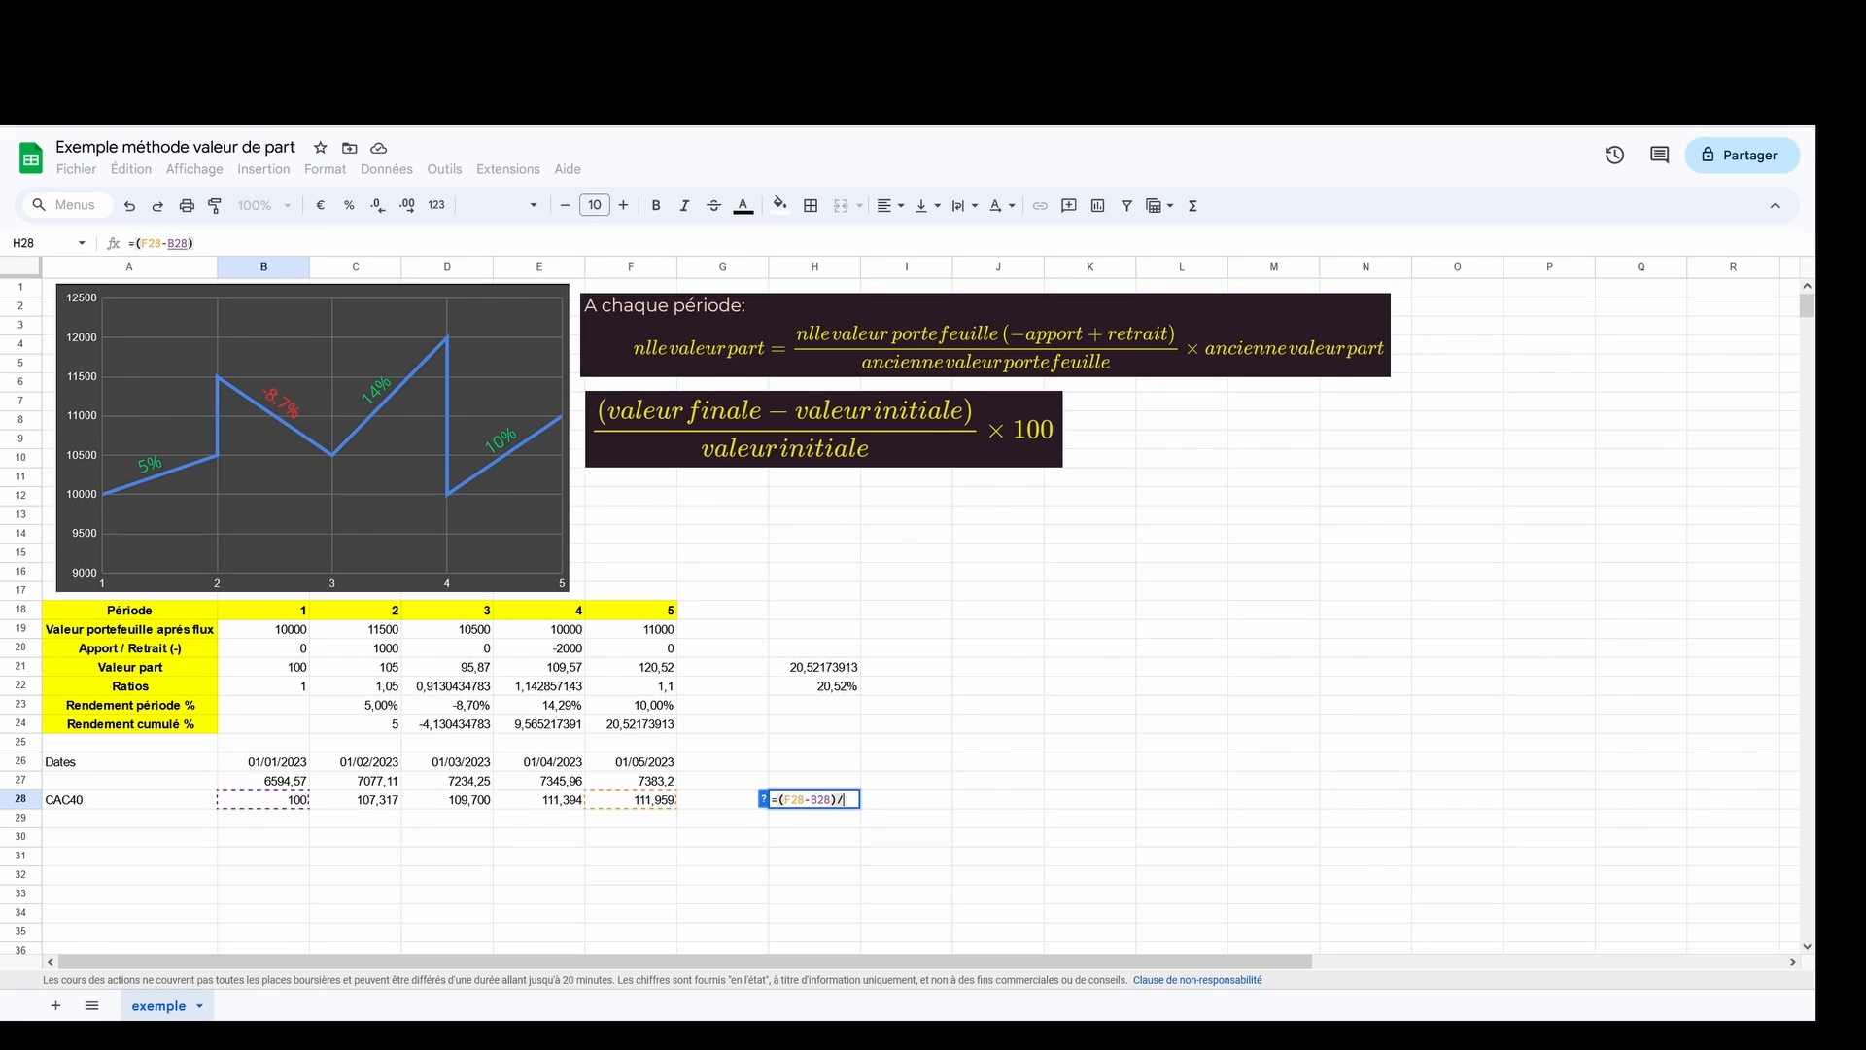
left_click(280, 803)
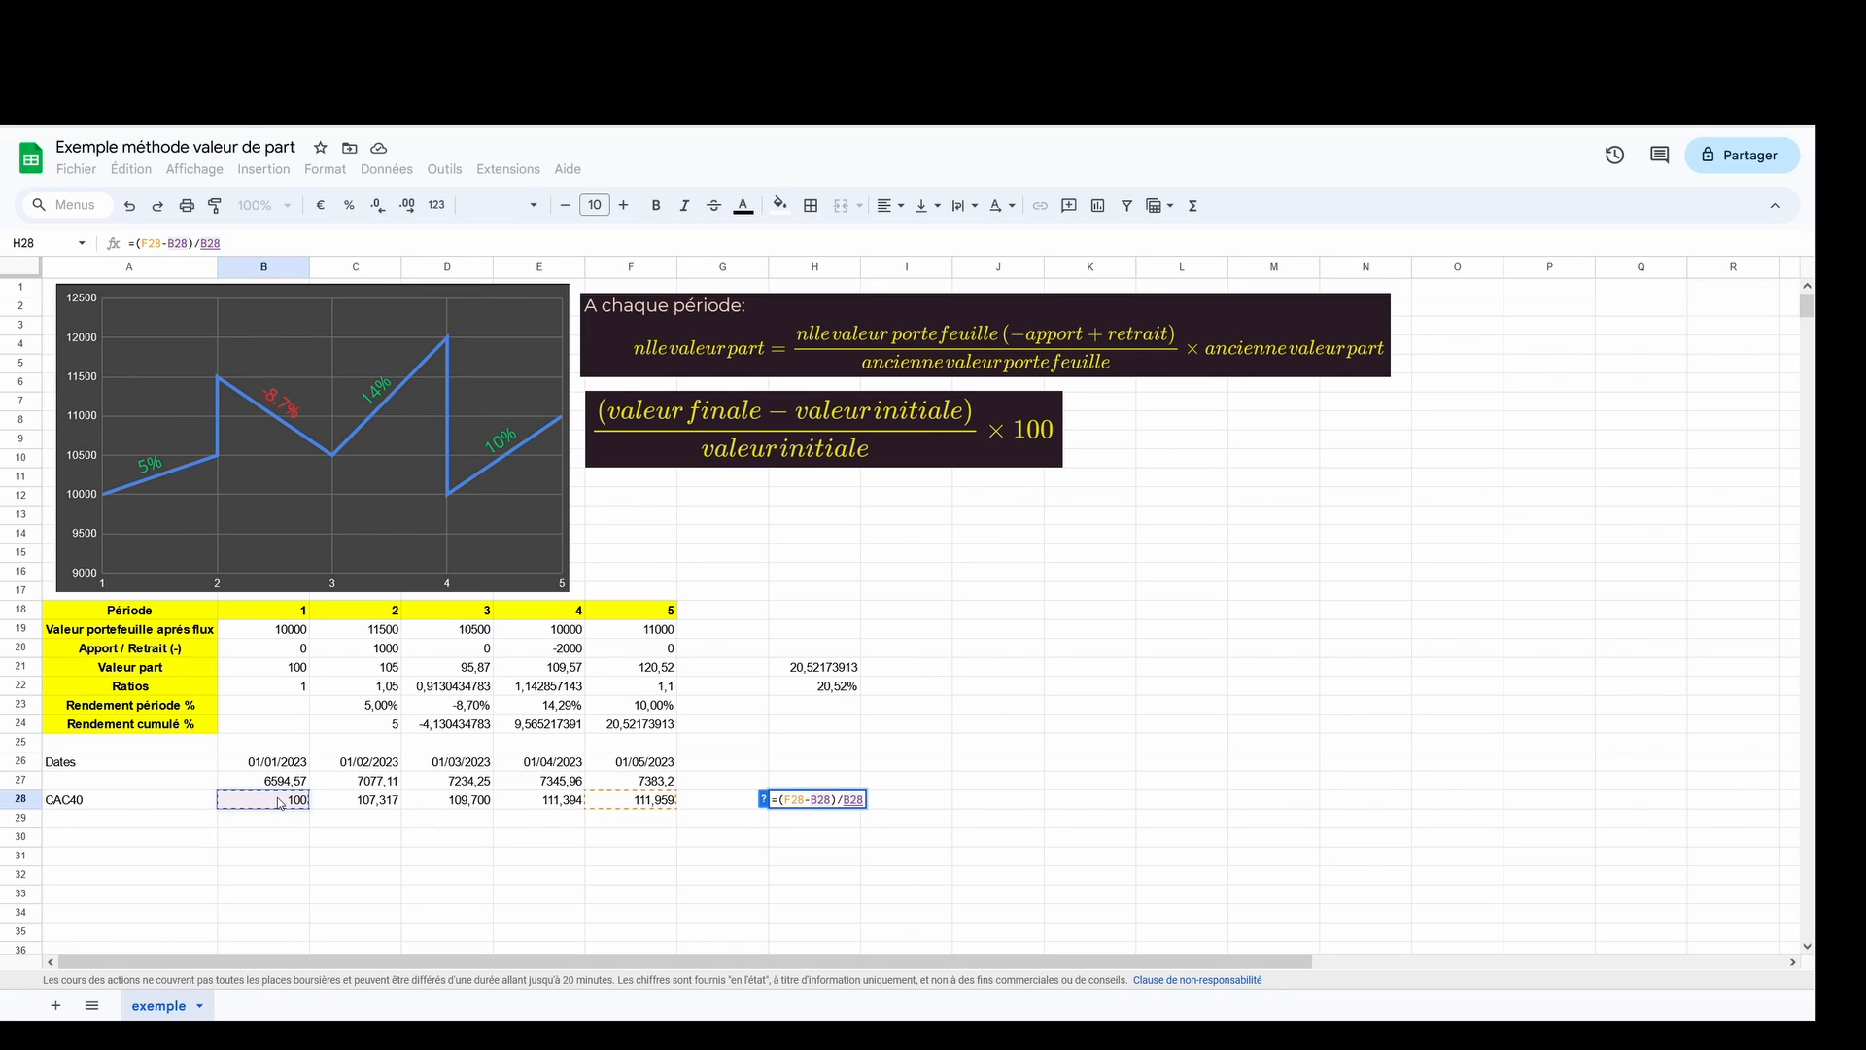
key("Return")
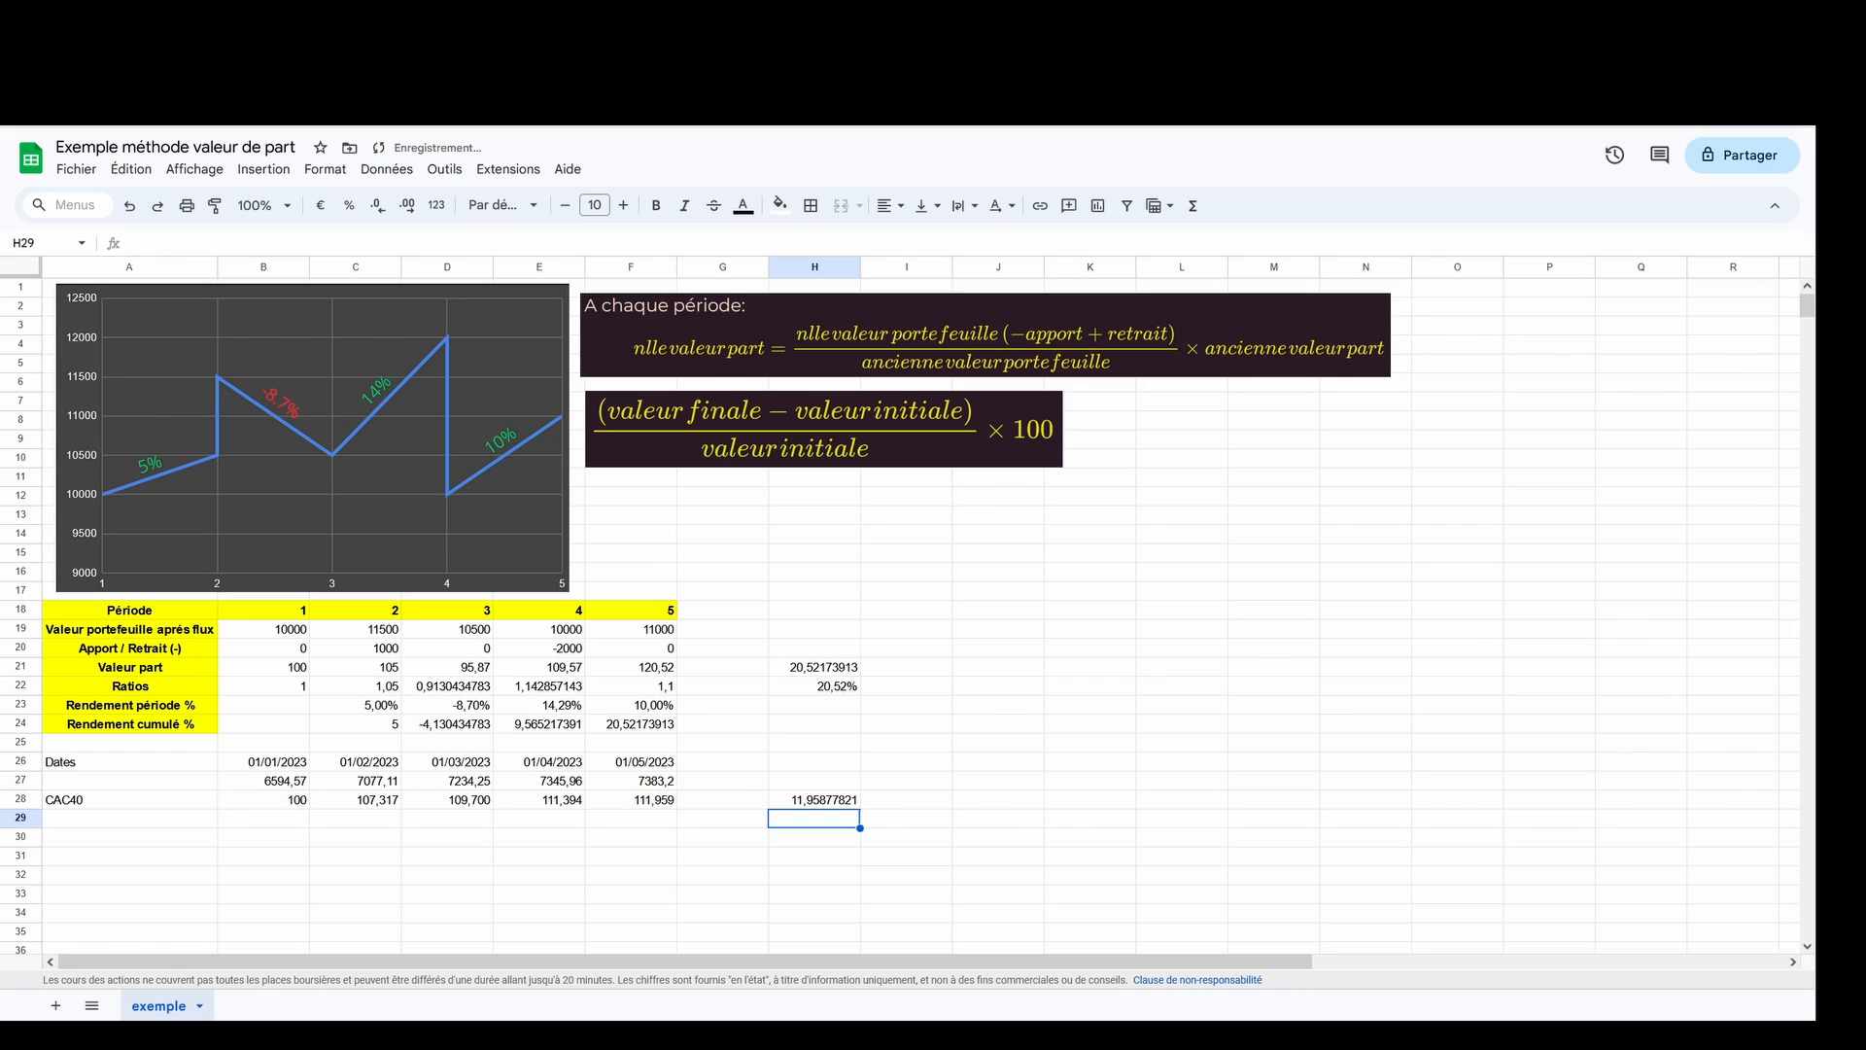
left_click(823, 801)
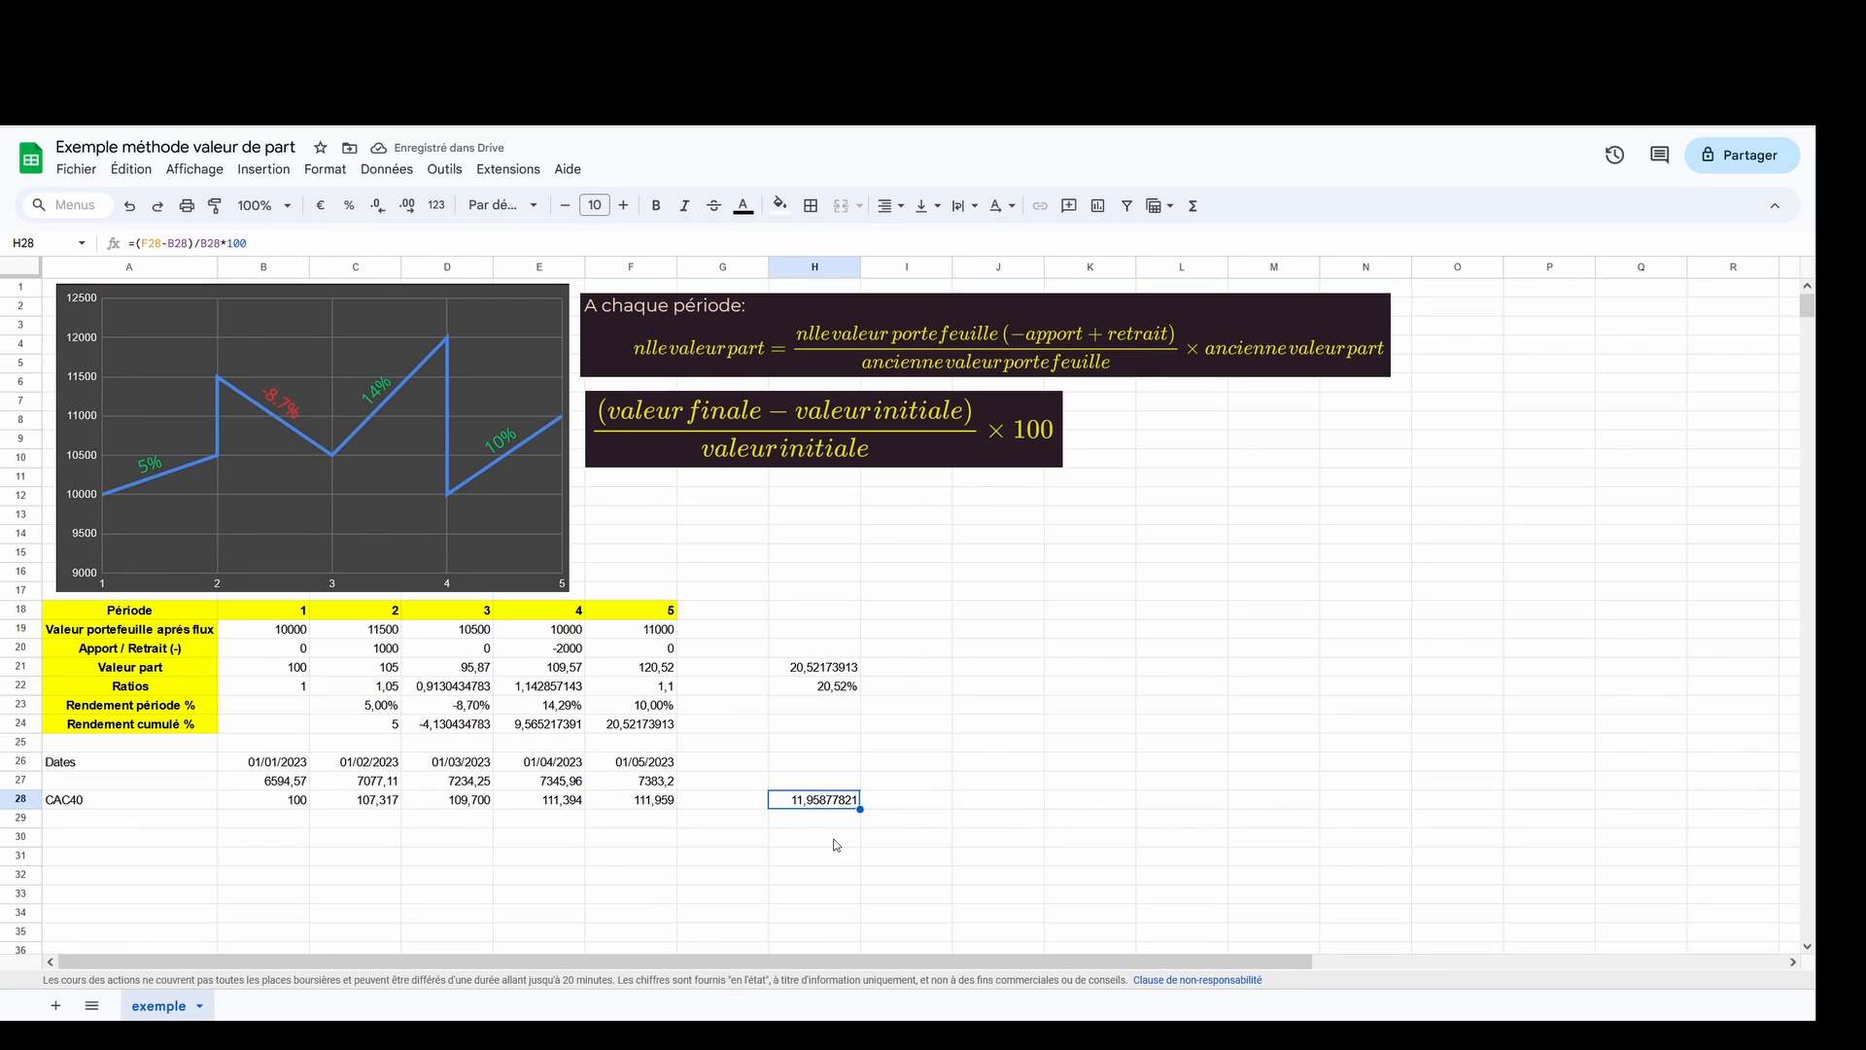
left_click(795, 855)
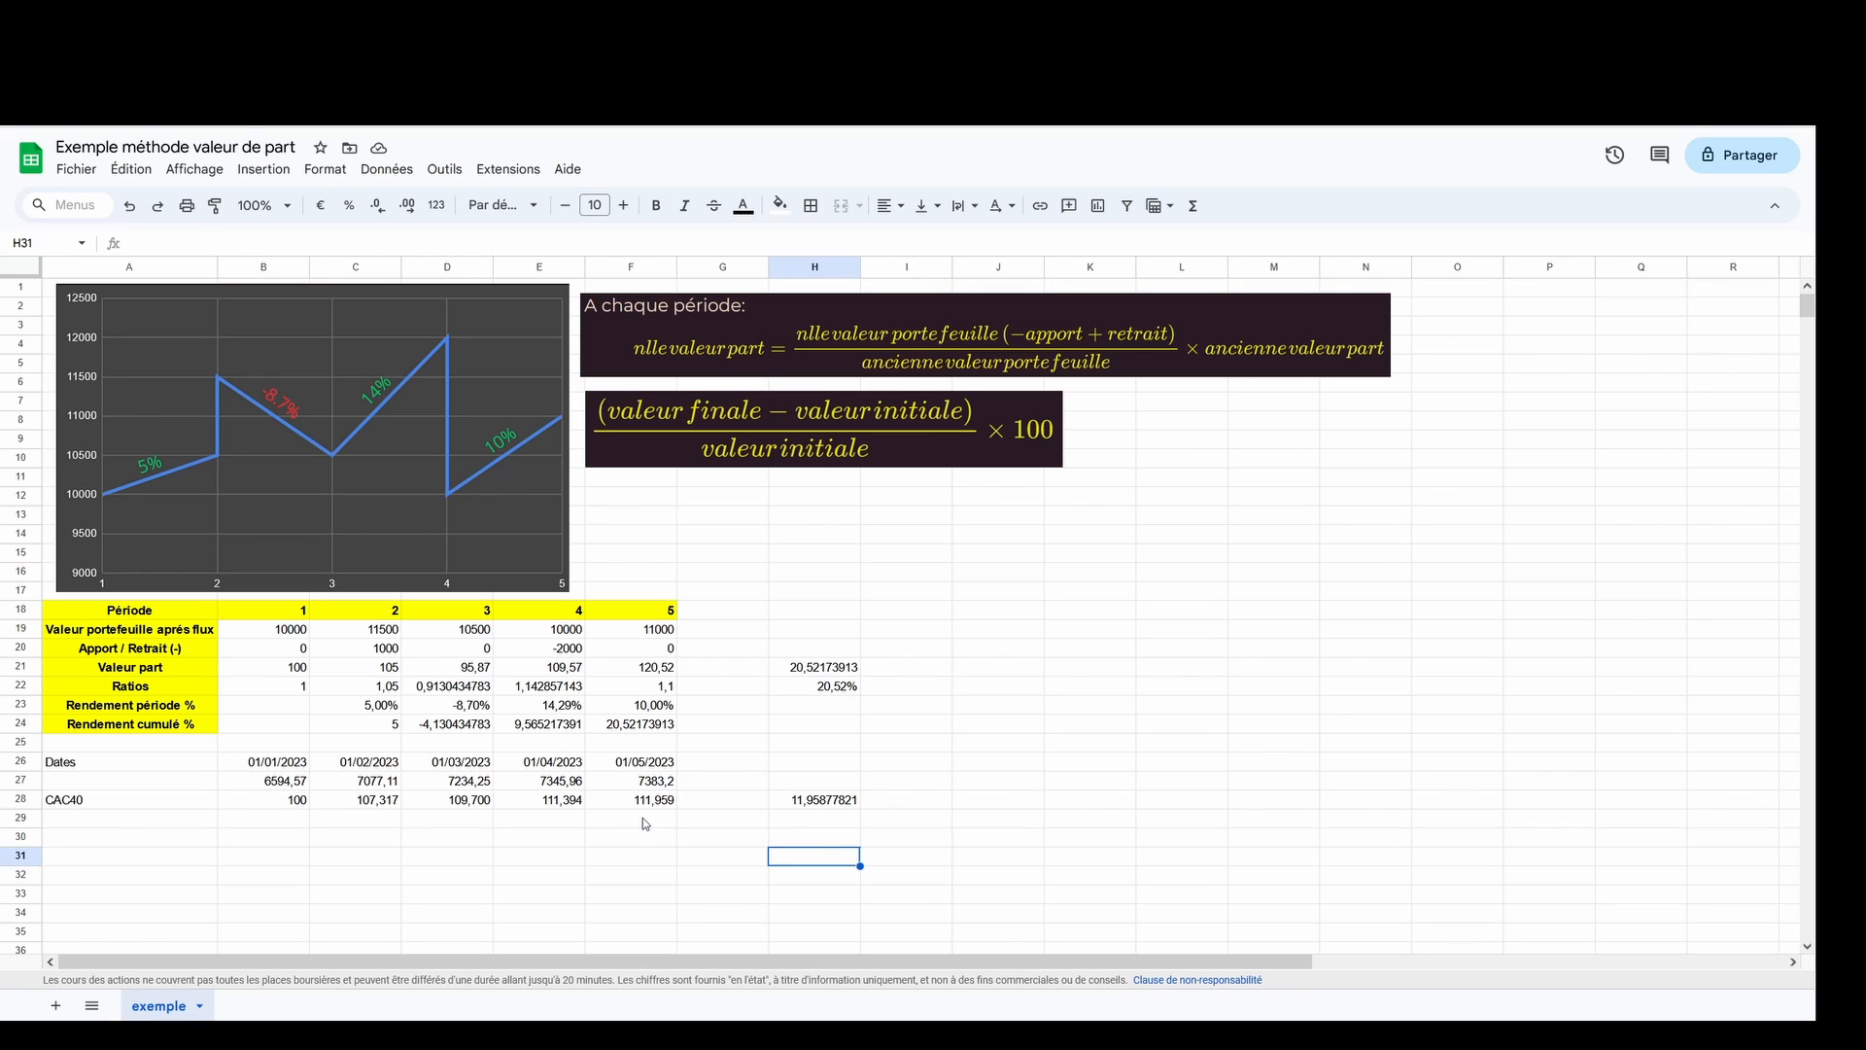
- Insert a chart from the range A21:F28 and make it a line chart (Graphique en courbes)
left_click_drag(665, 801, 199, 669)
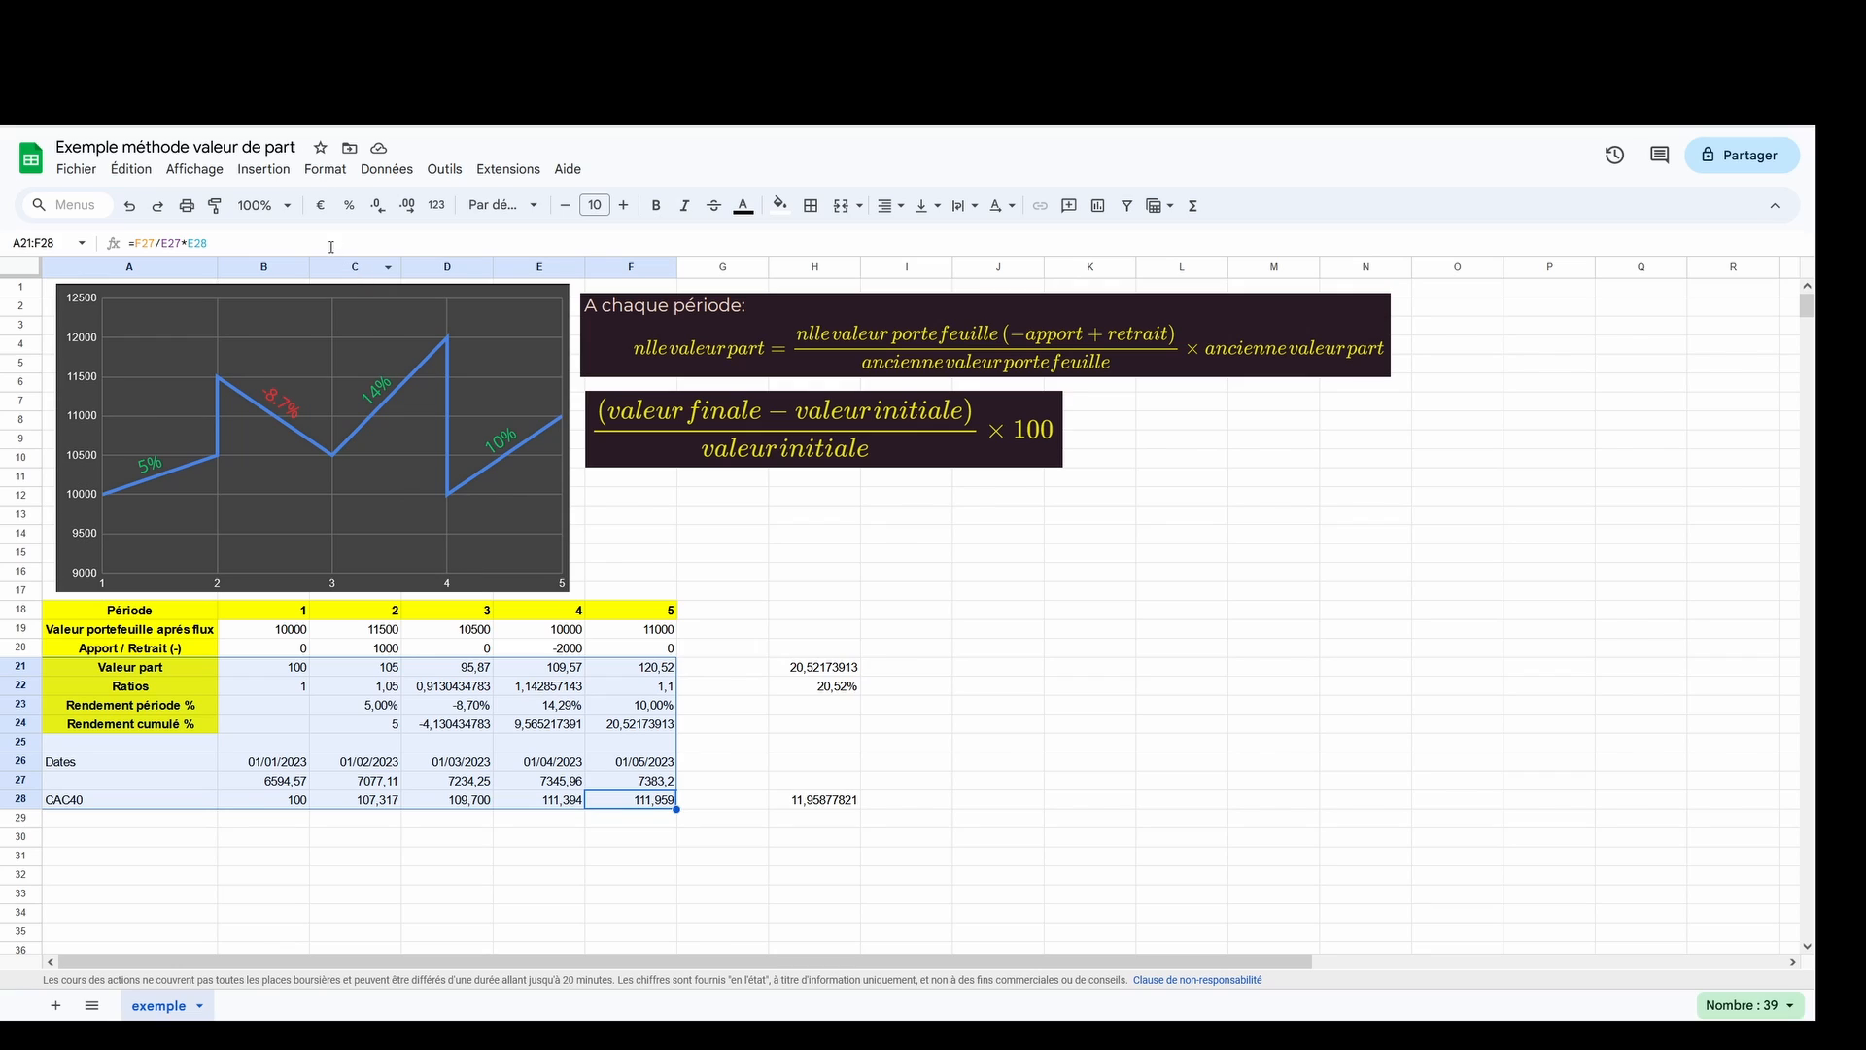
left_click(263, 169)
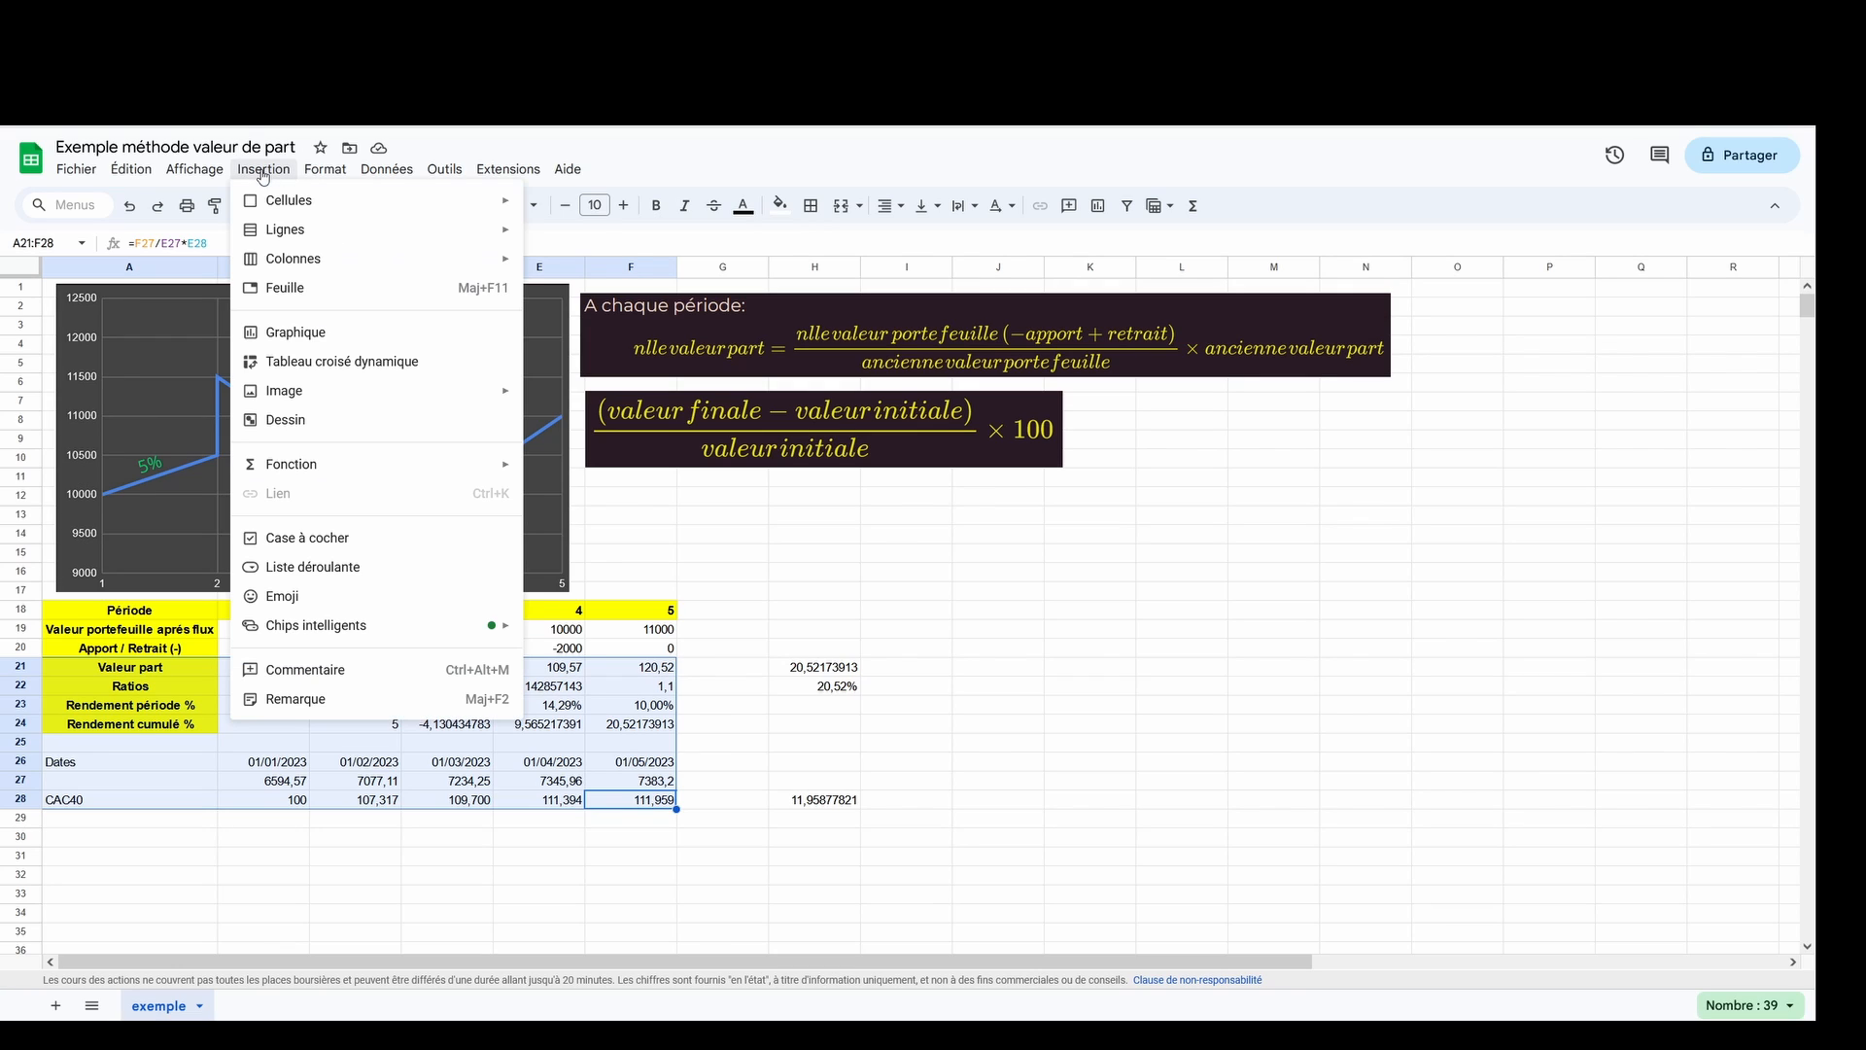
left_click(309, 334)
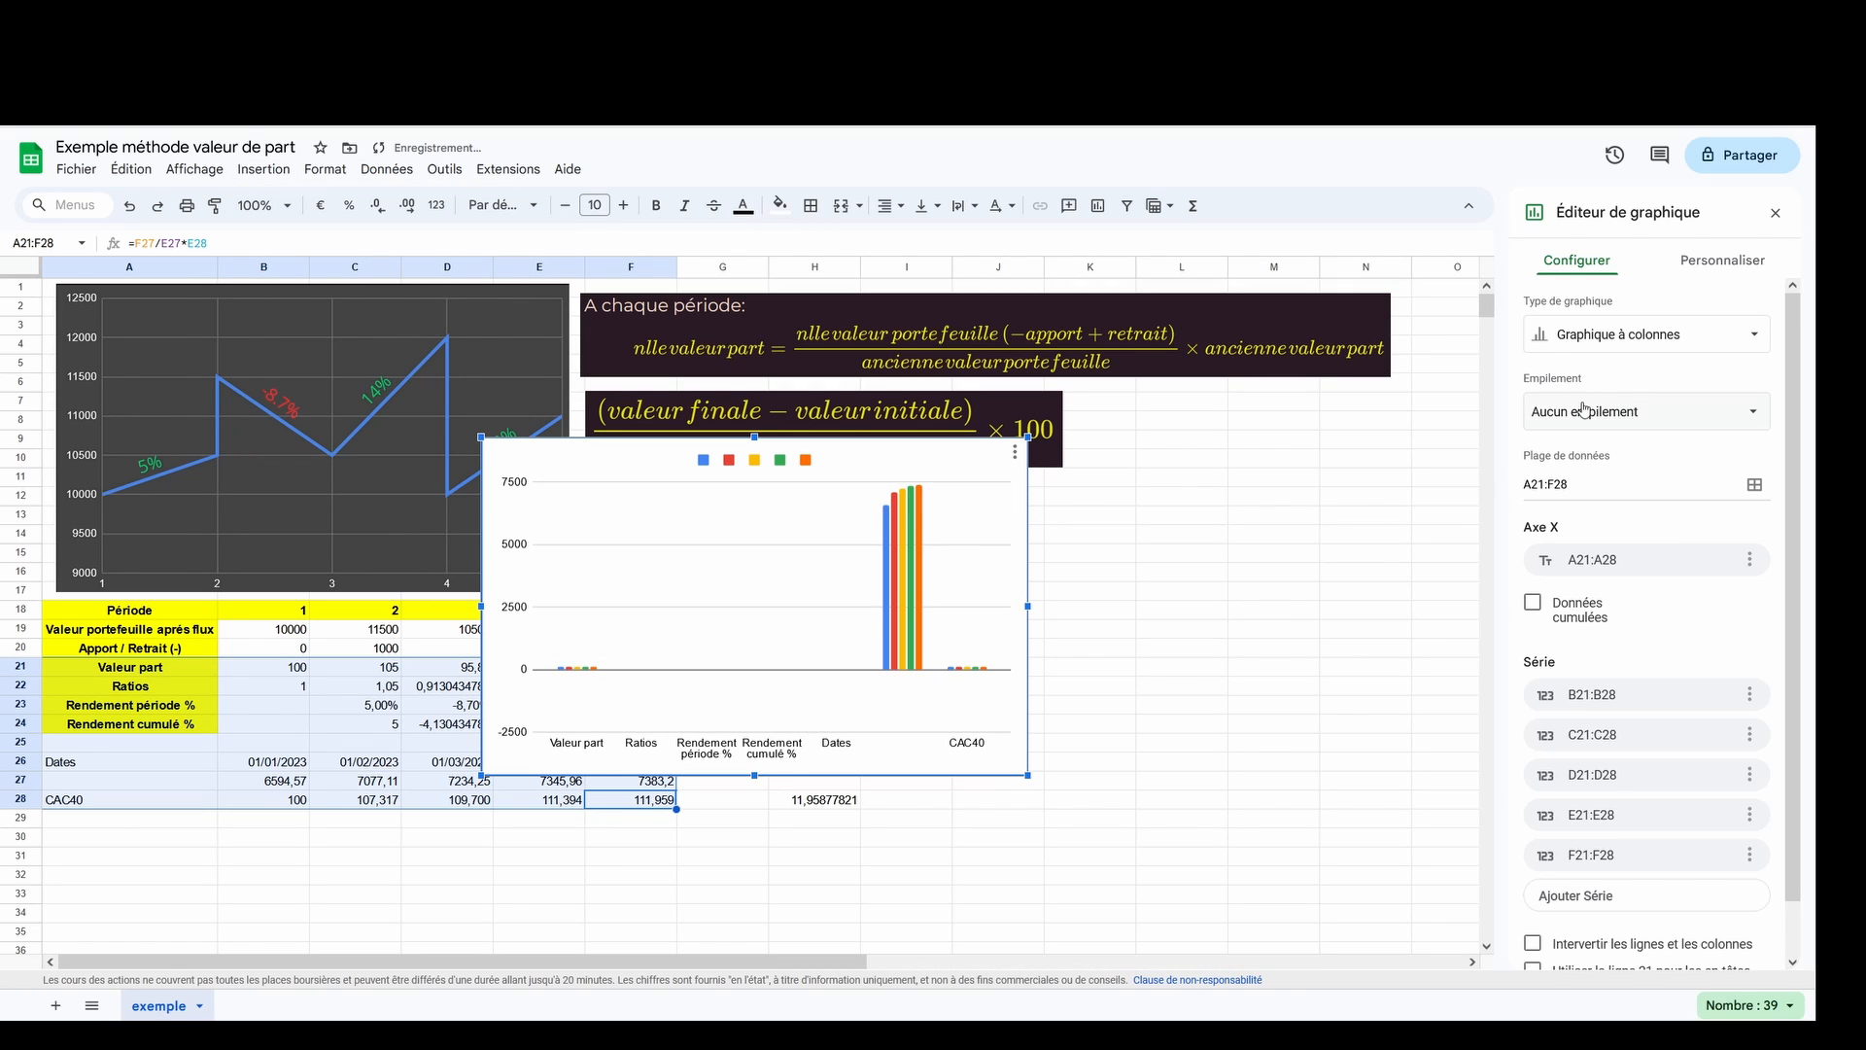
left_click(1703, 338)
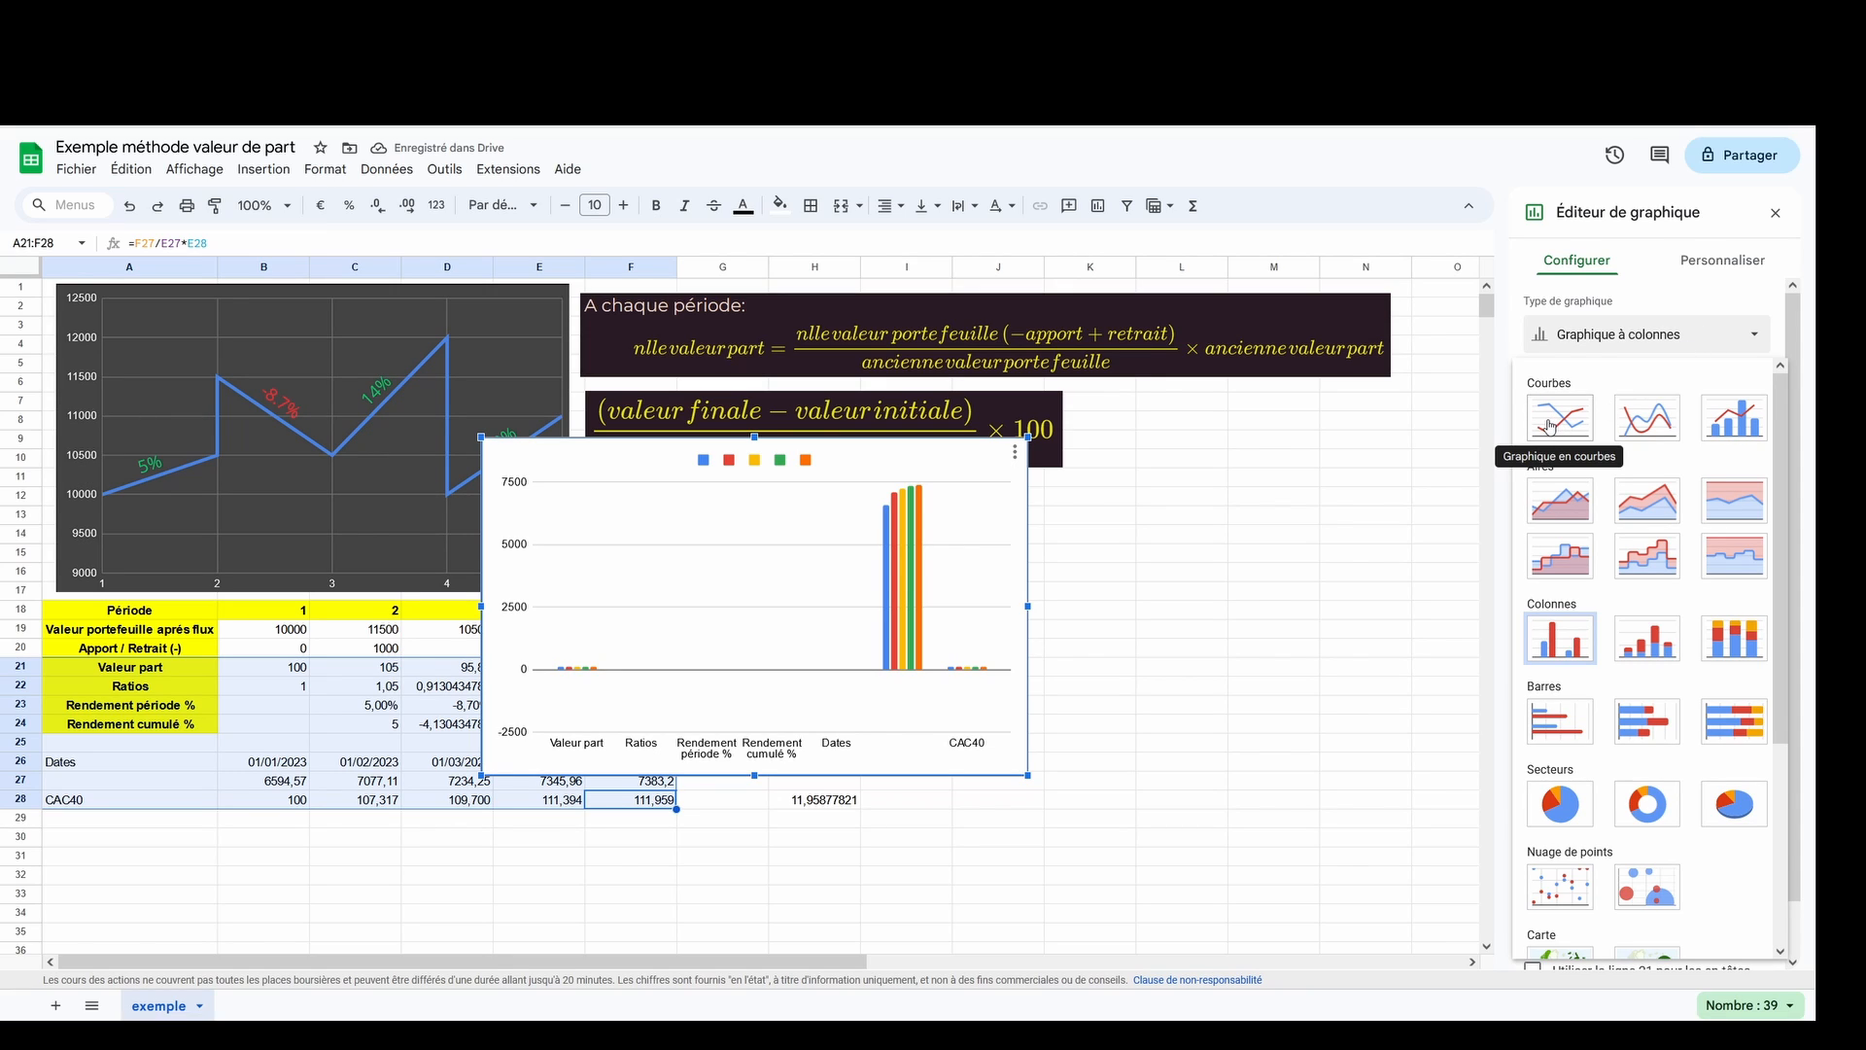
left_click(1551, 423)
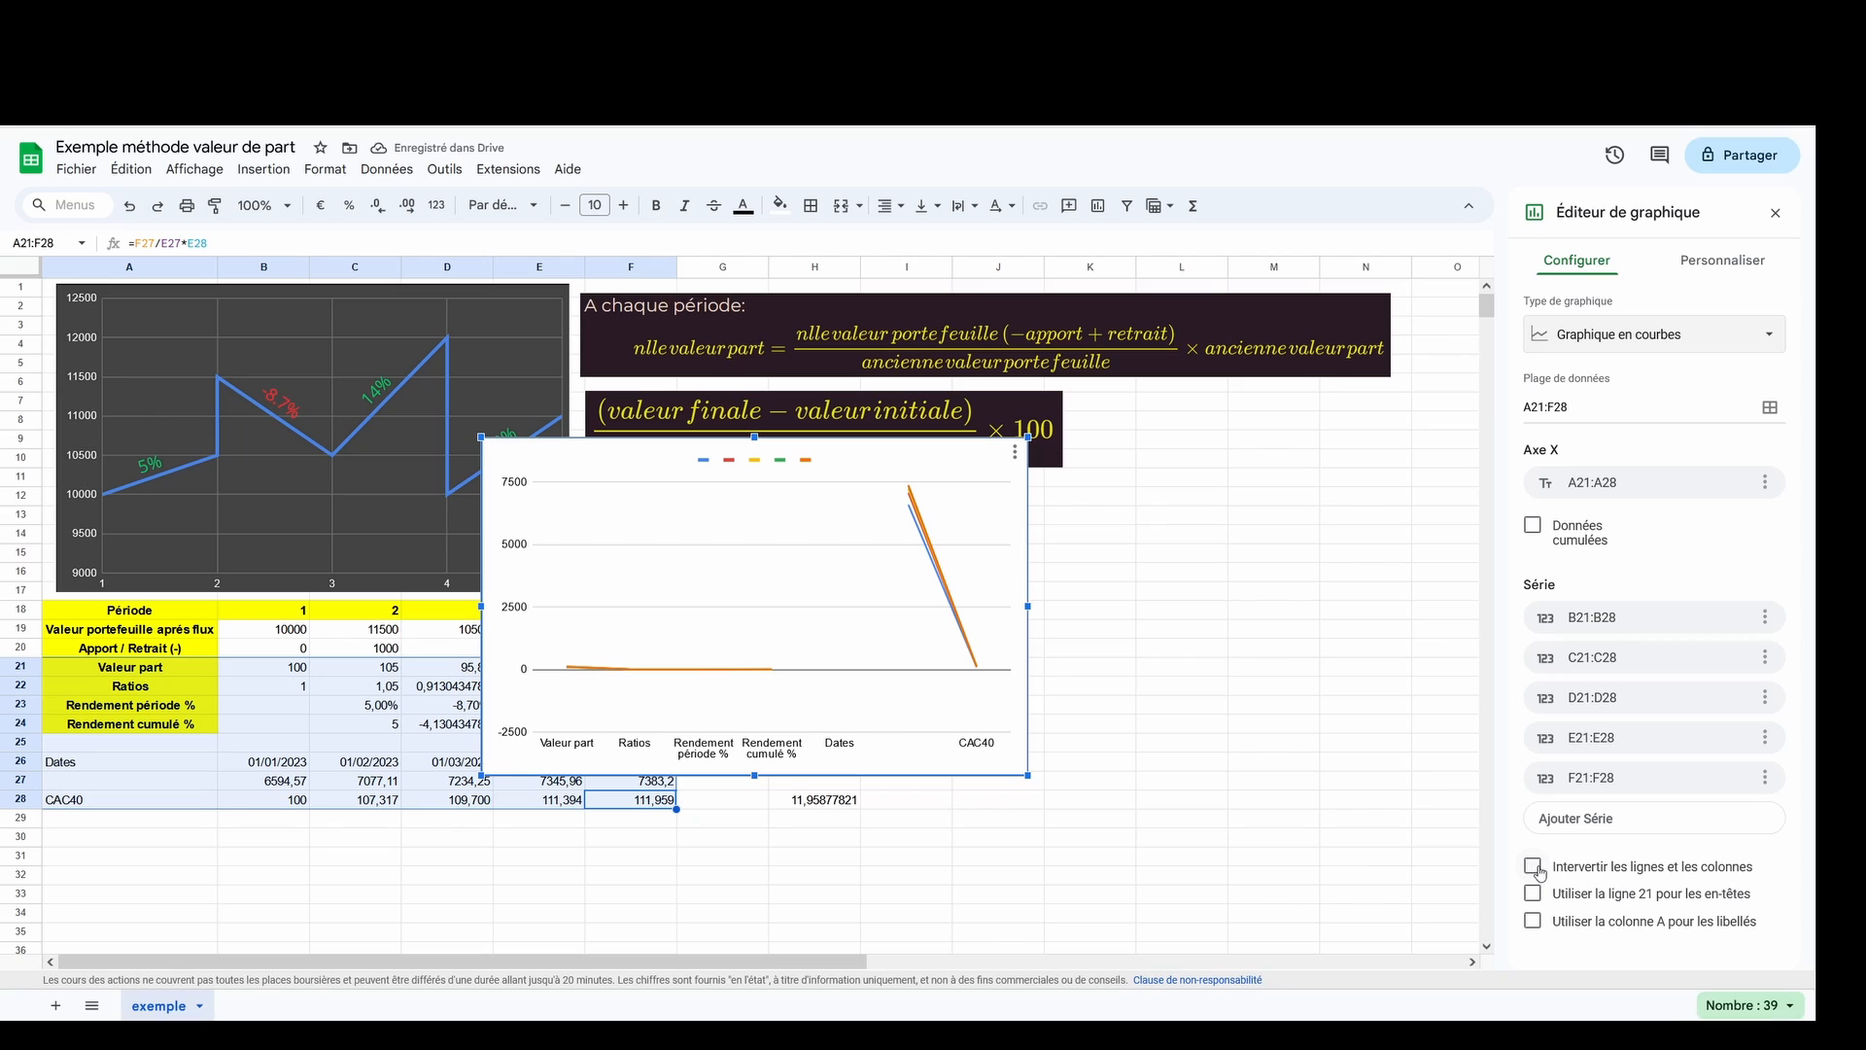
- Switch the chart's rows and columns and use Dates as its X axis
left_click(1536, 869)
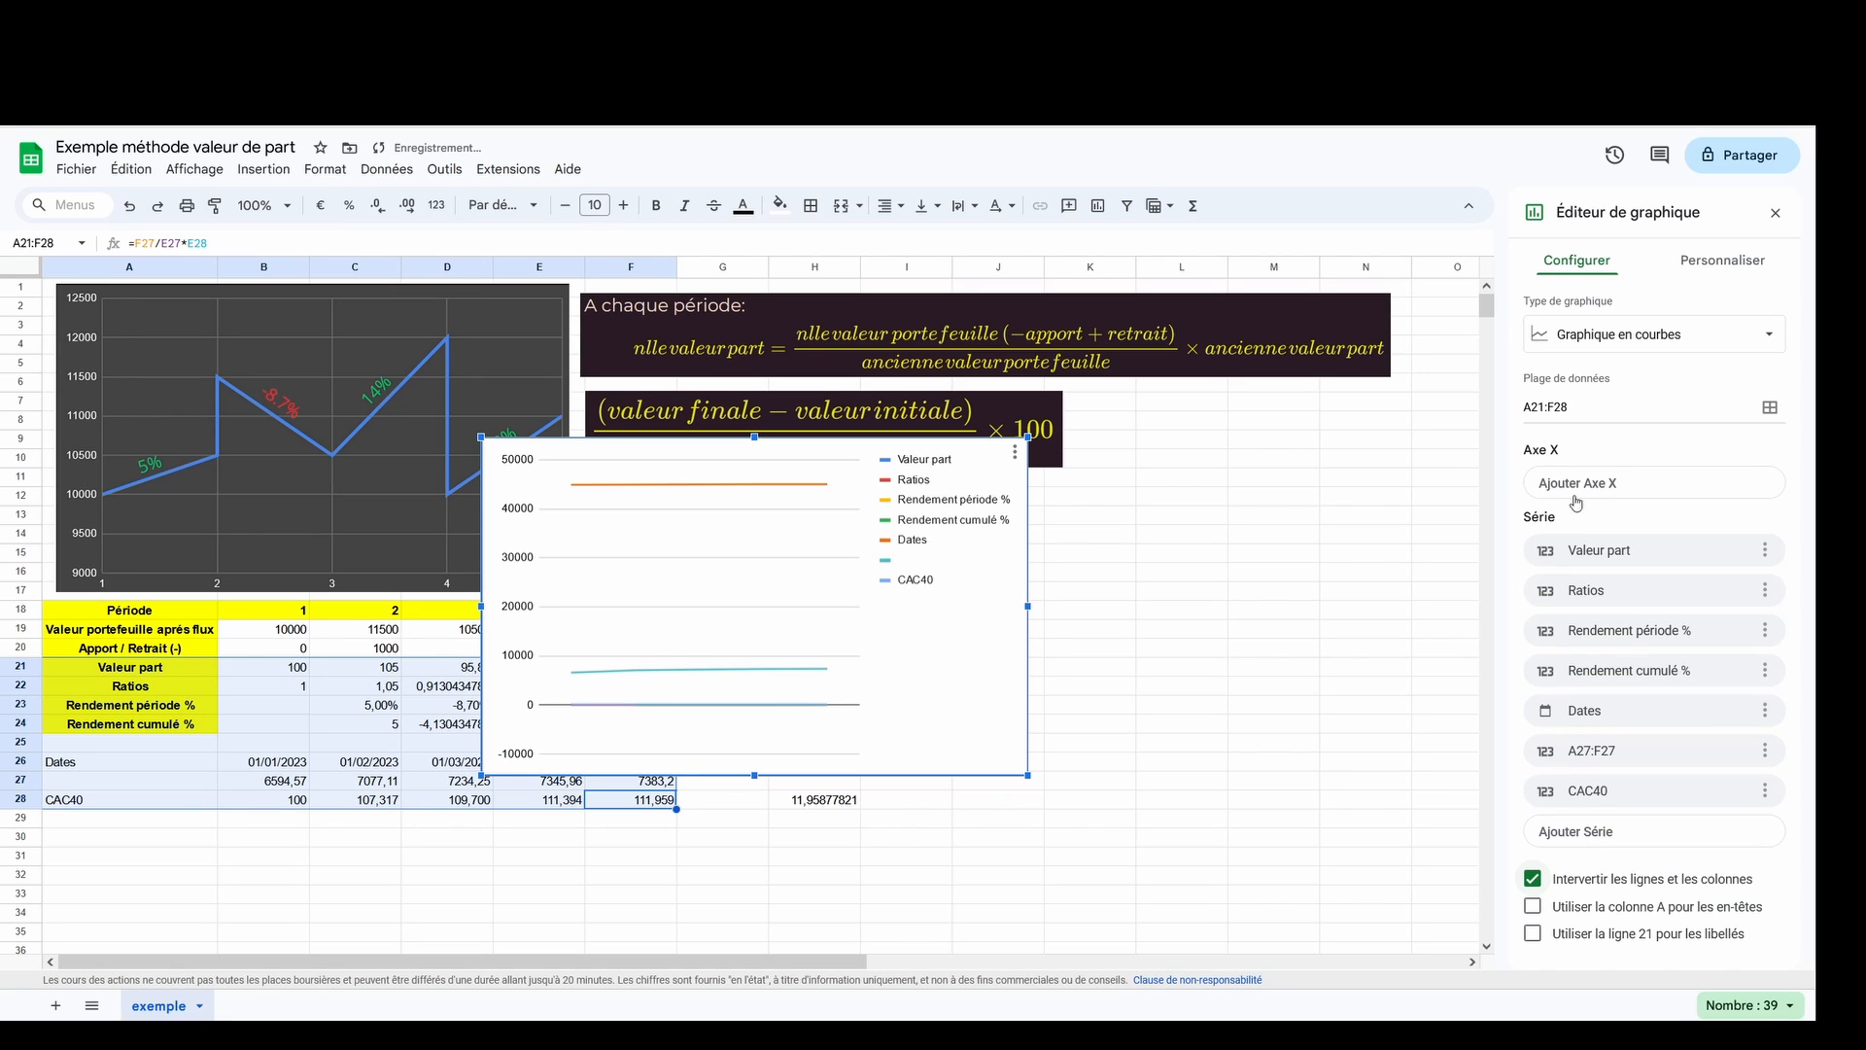
left_click(1604, 493)
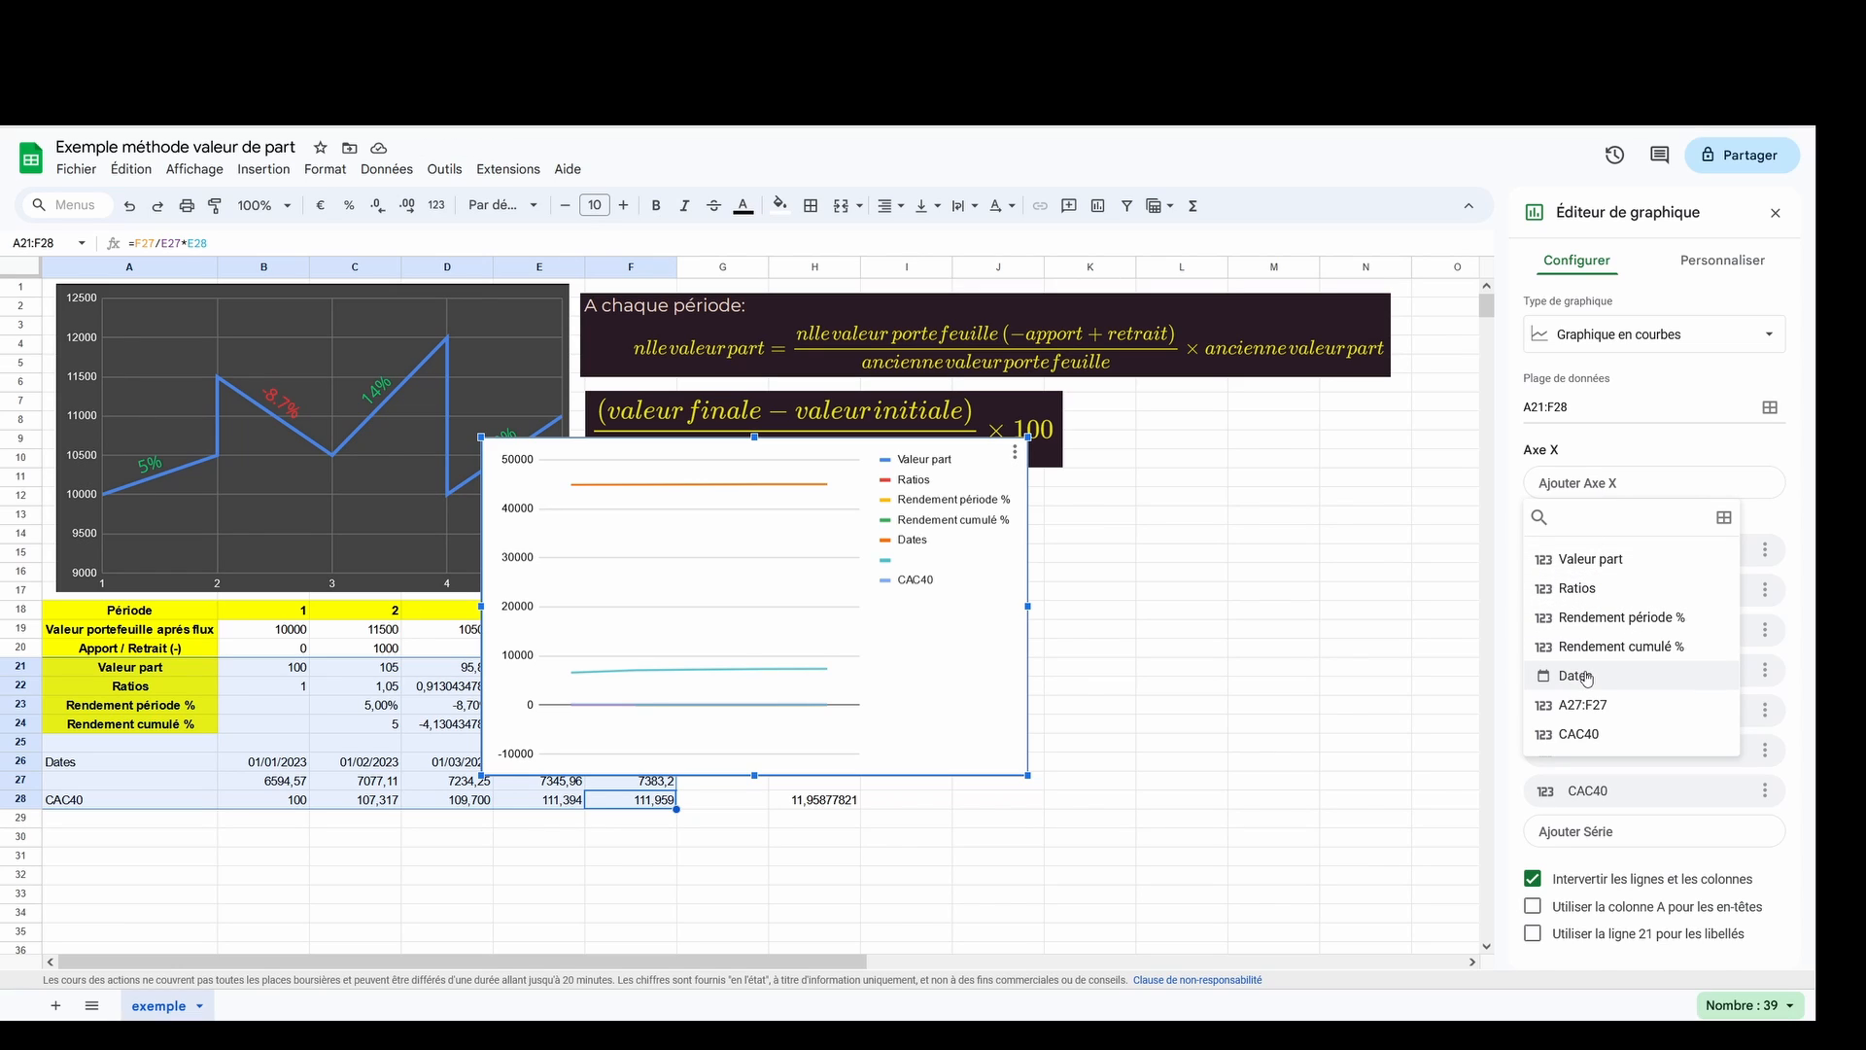
left_click(1586, 678)
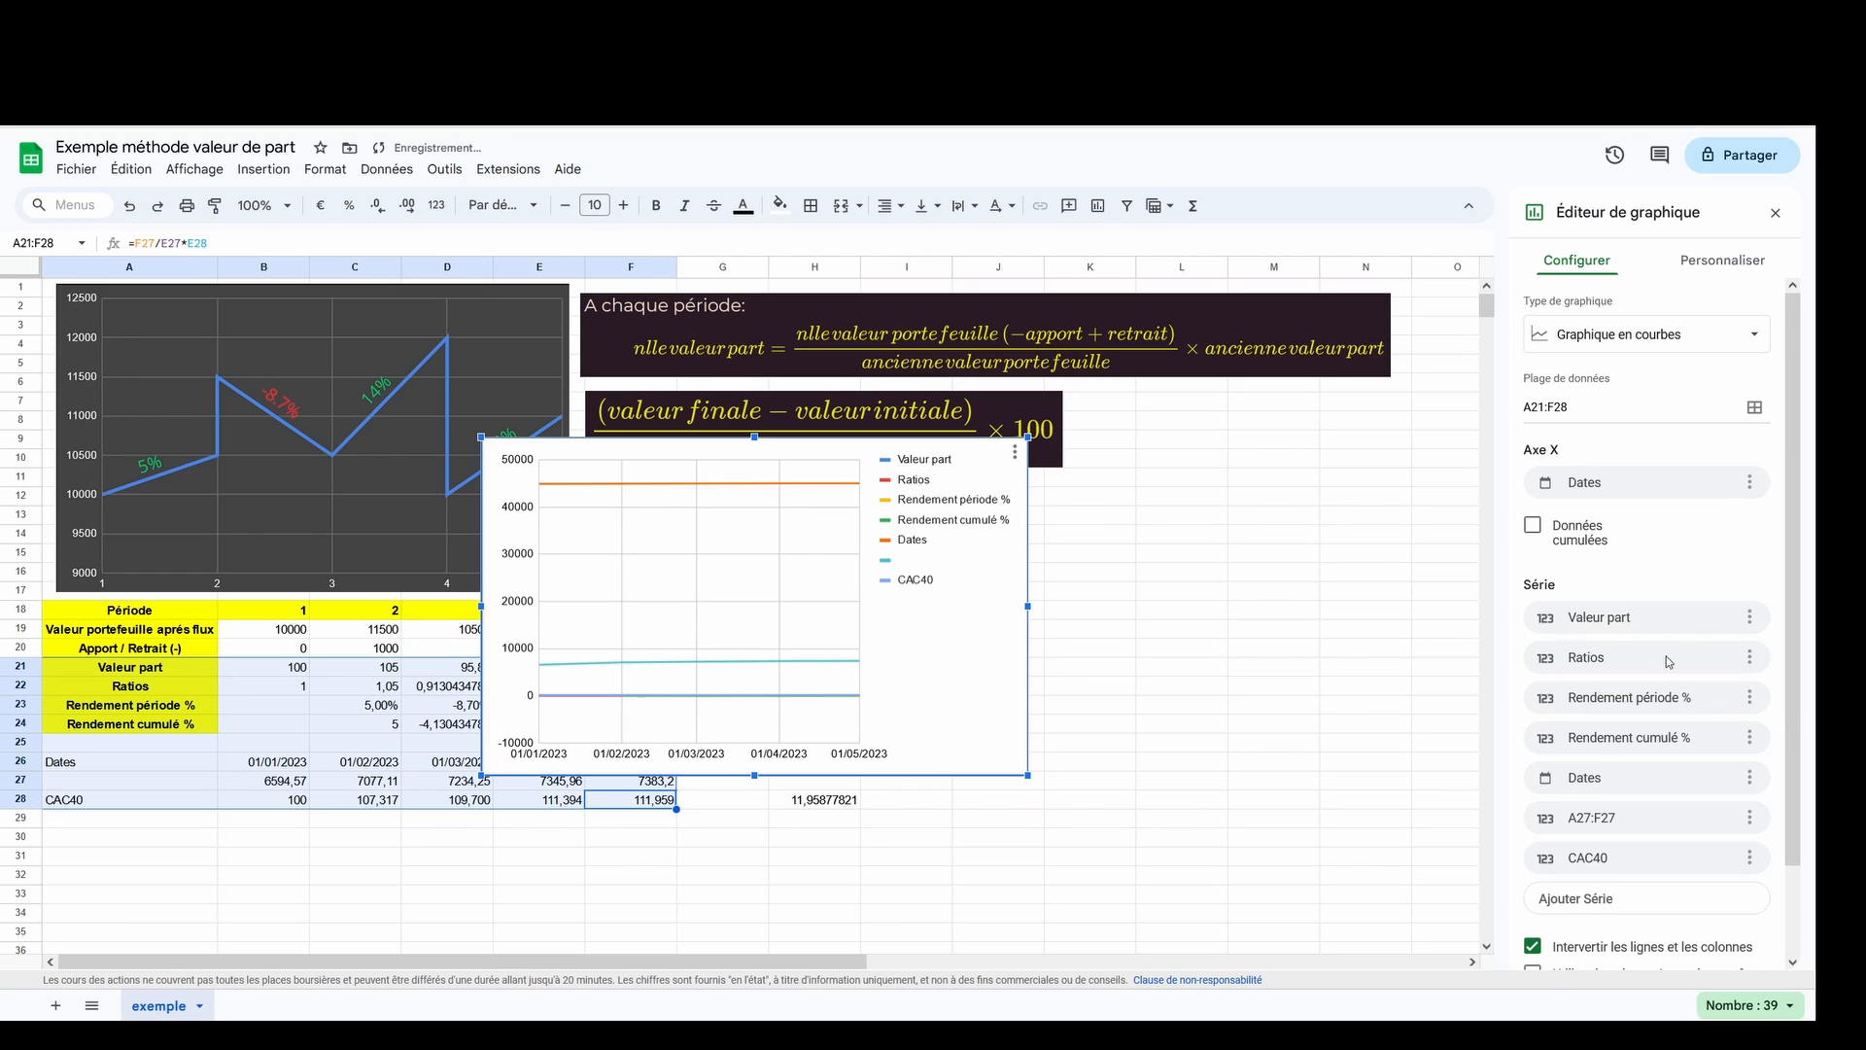
- Remove the Ratios, Rendement période %, Rendement cumulé %, Dates and A27:F27 series from the chart, keeping Valeur part and CAC40
left_click(1752, 658)
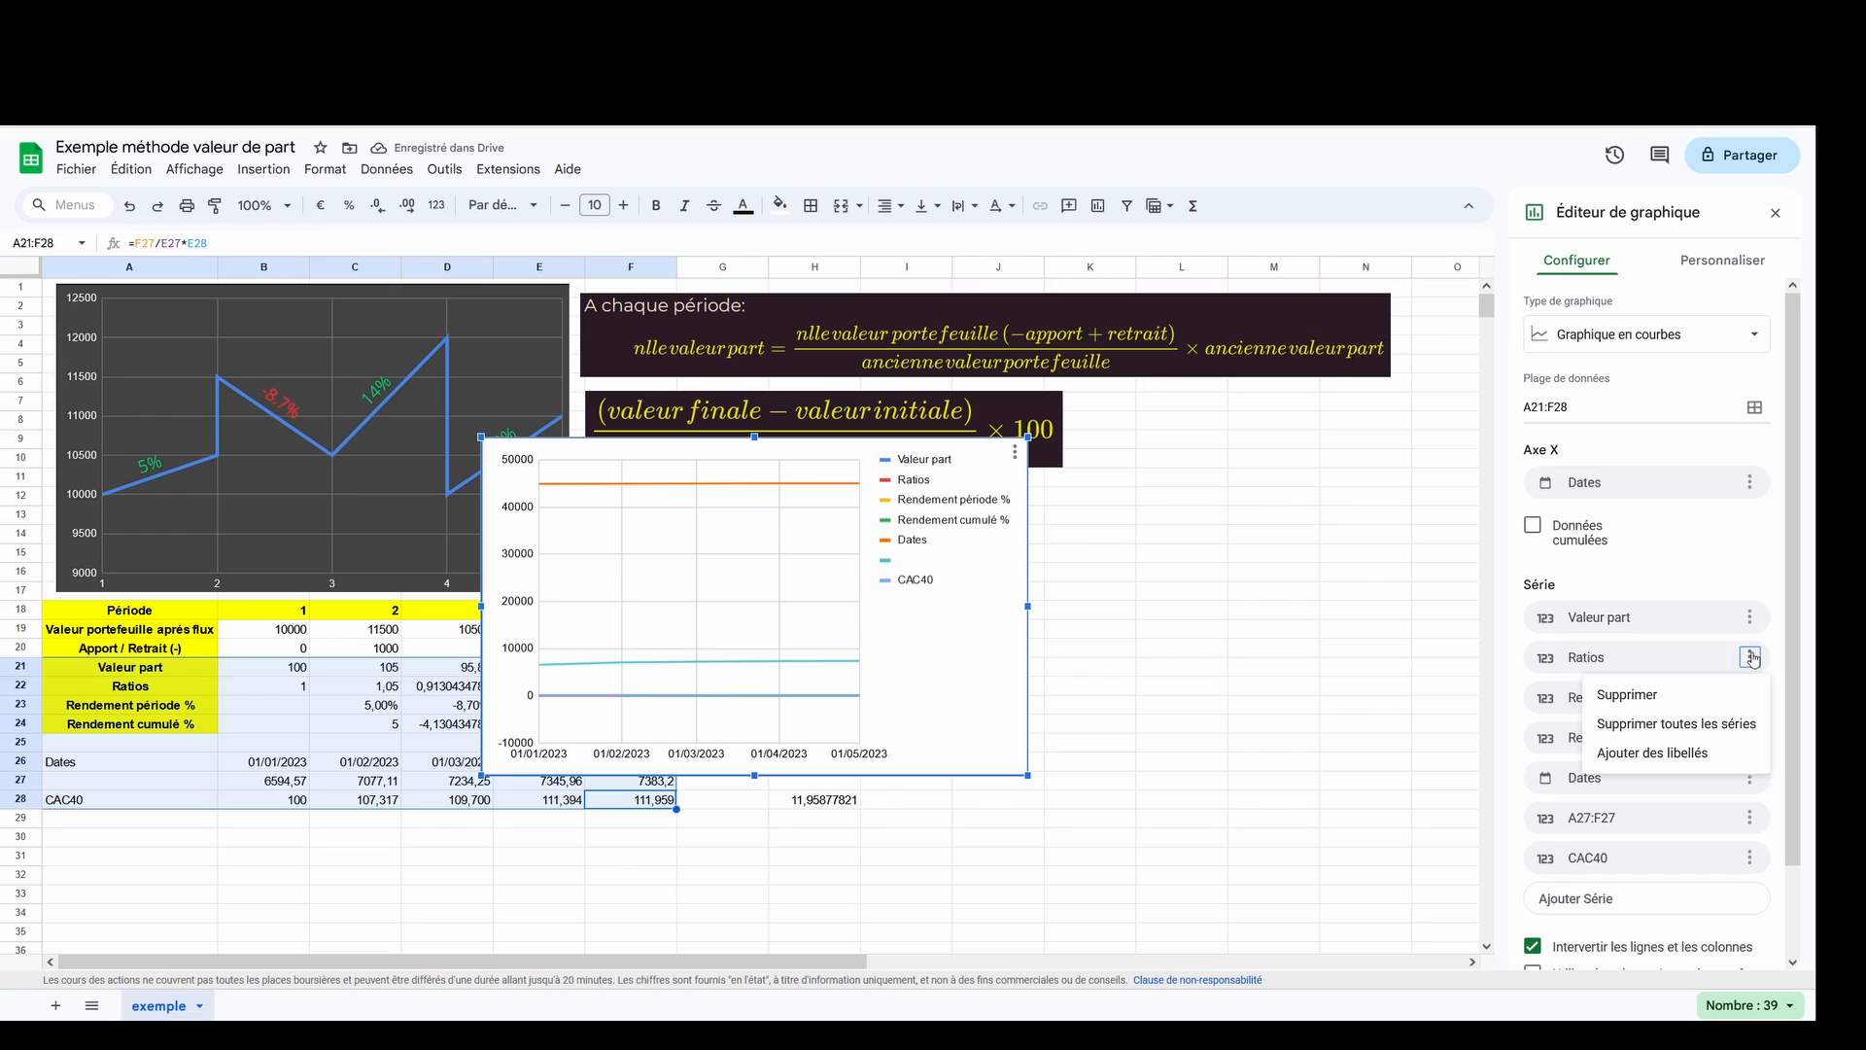
left_click(1722, 698)
left_click(1750, 658)
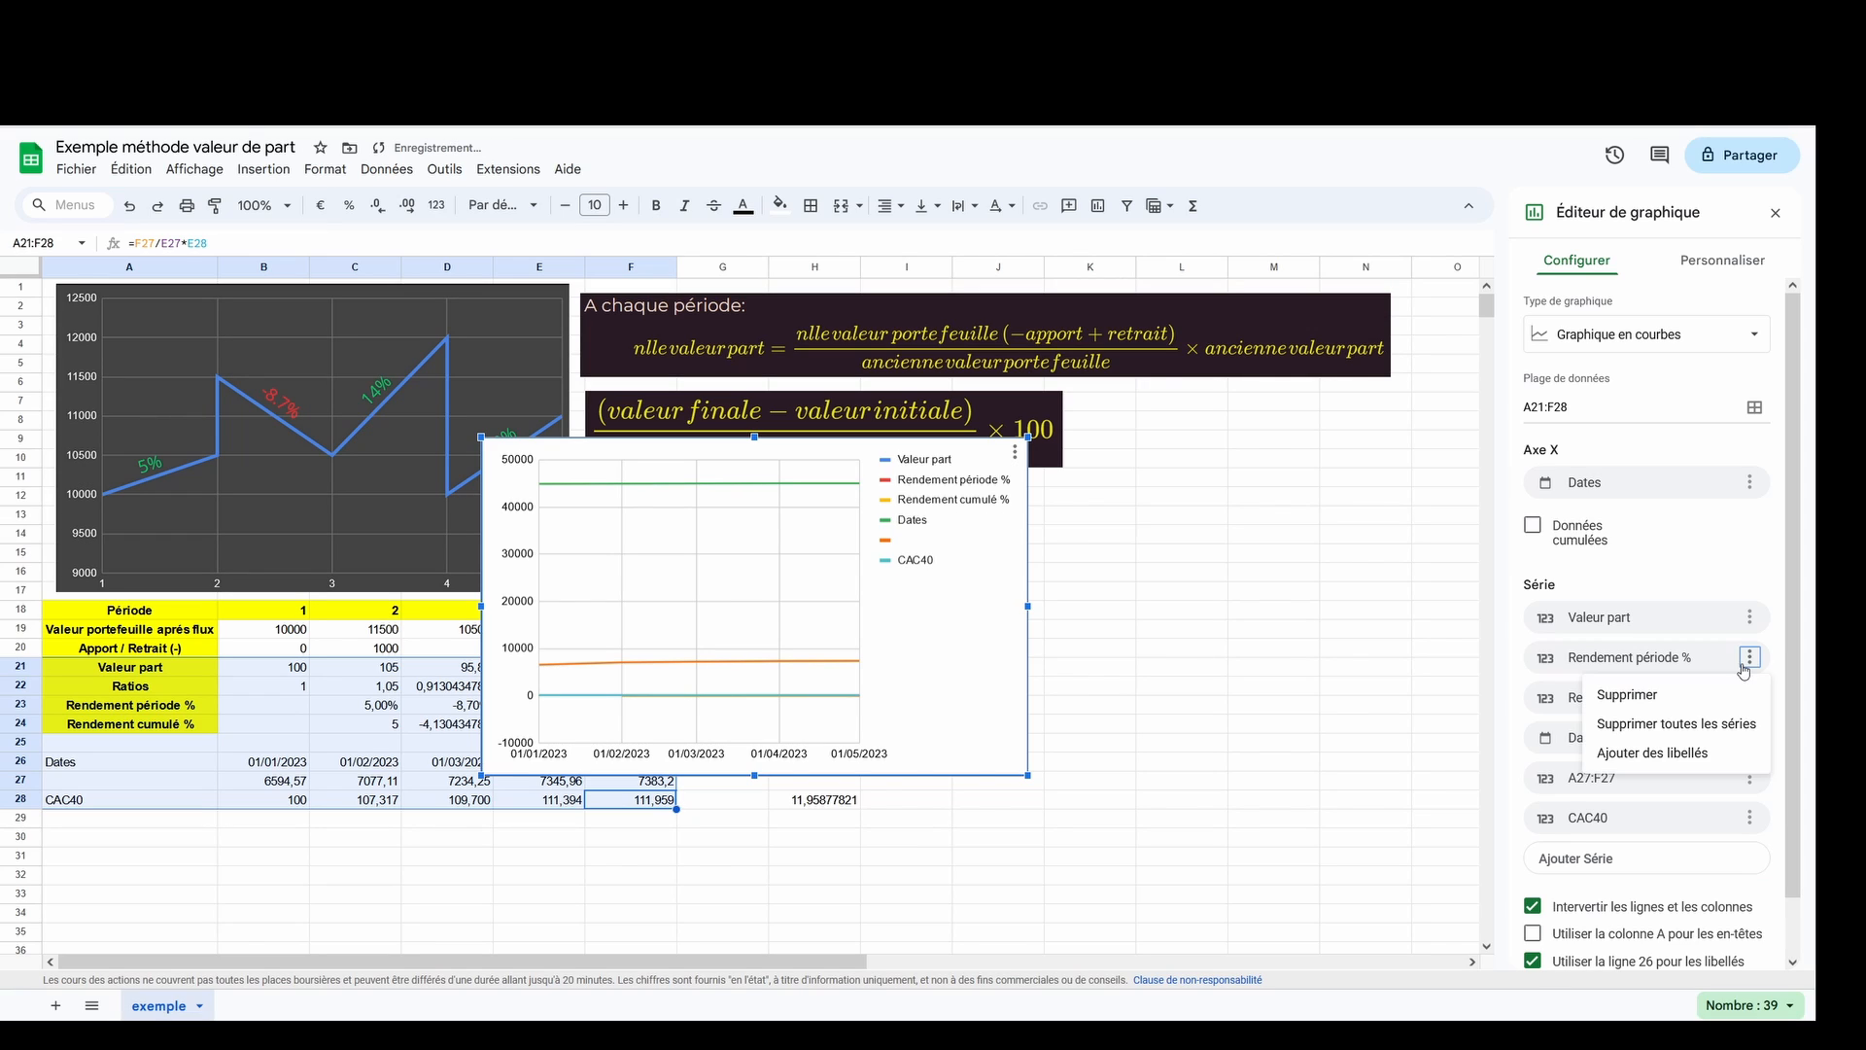
left_click(1730, 694)
left_click(1749, 658)
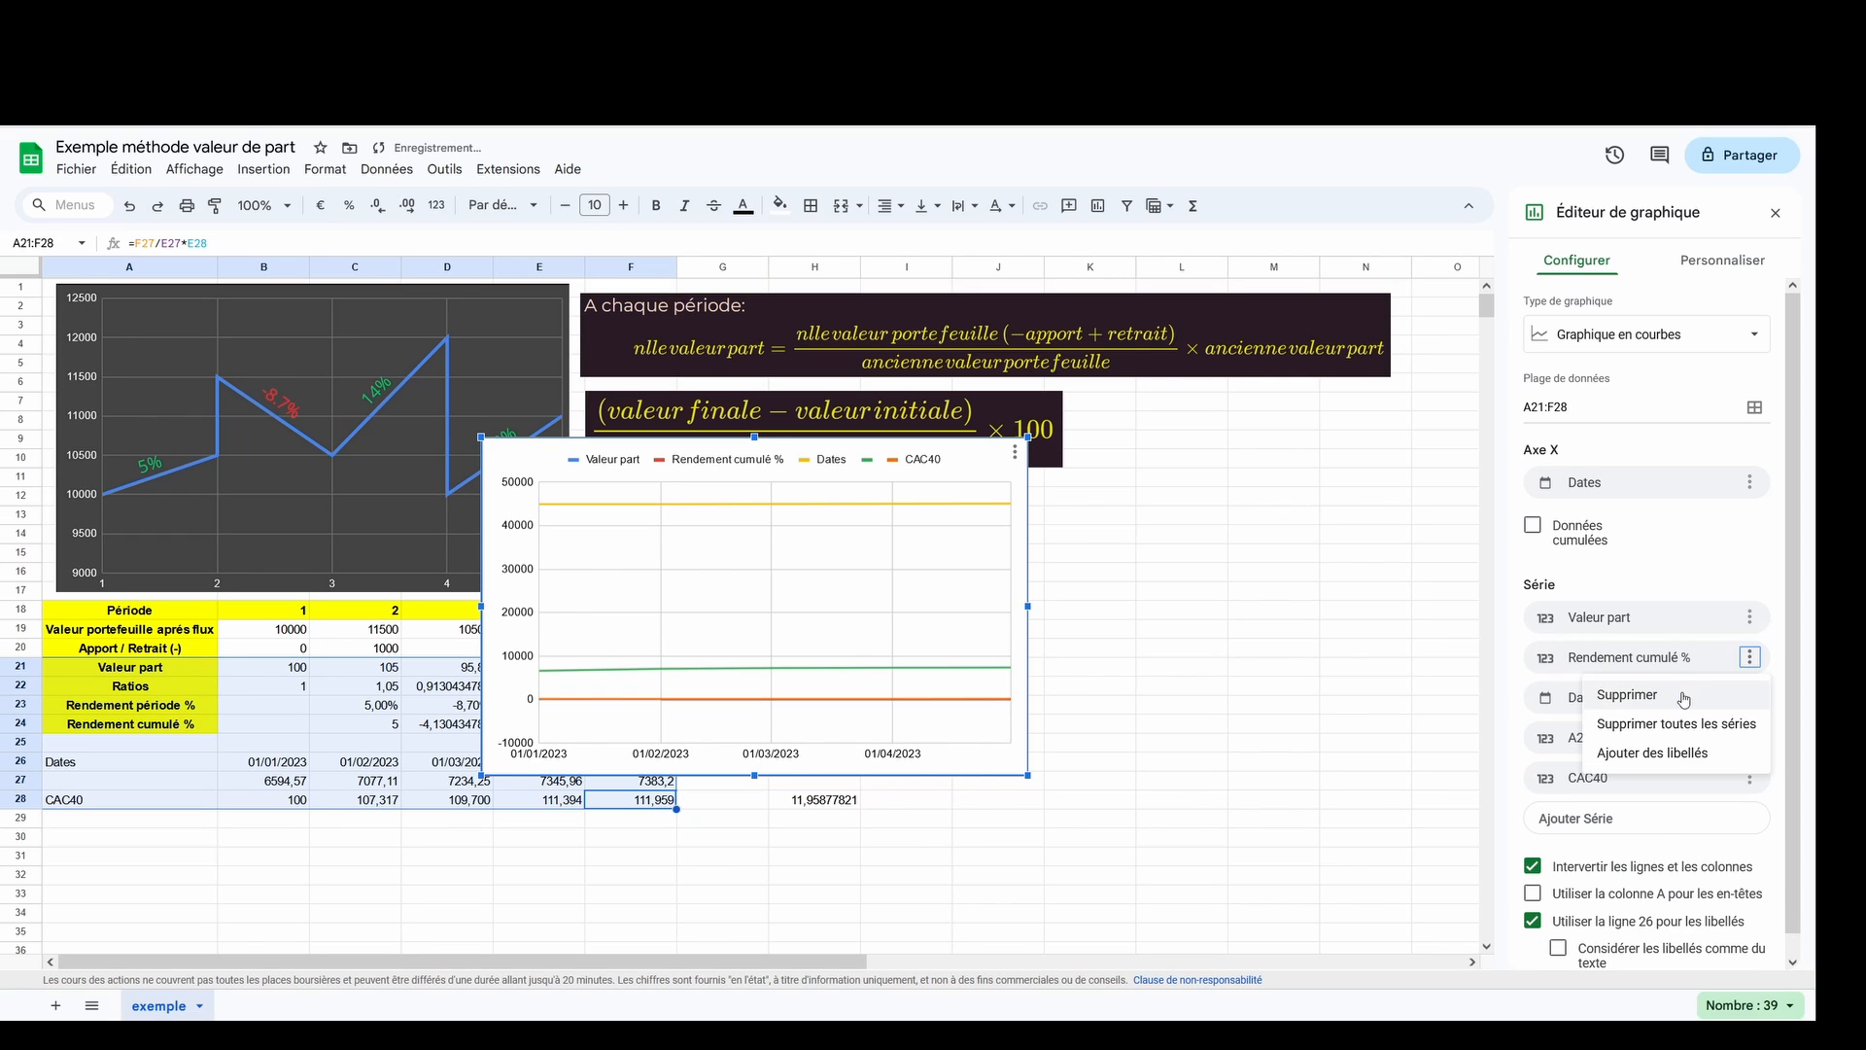
left_click(1690, 694)
left_click(1765, 657)
left_click(1690, 696)
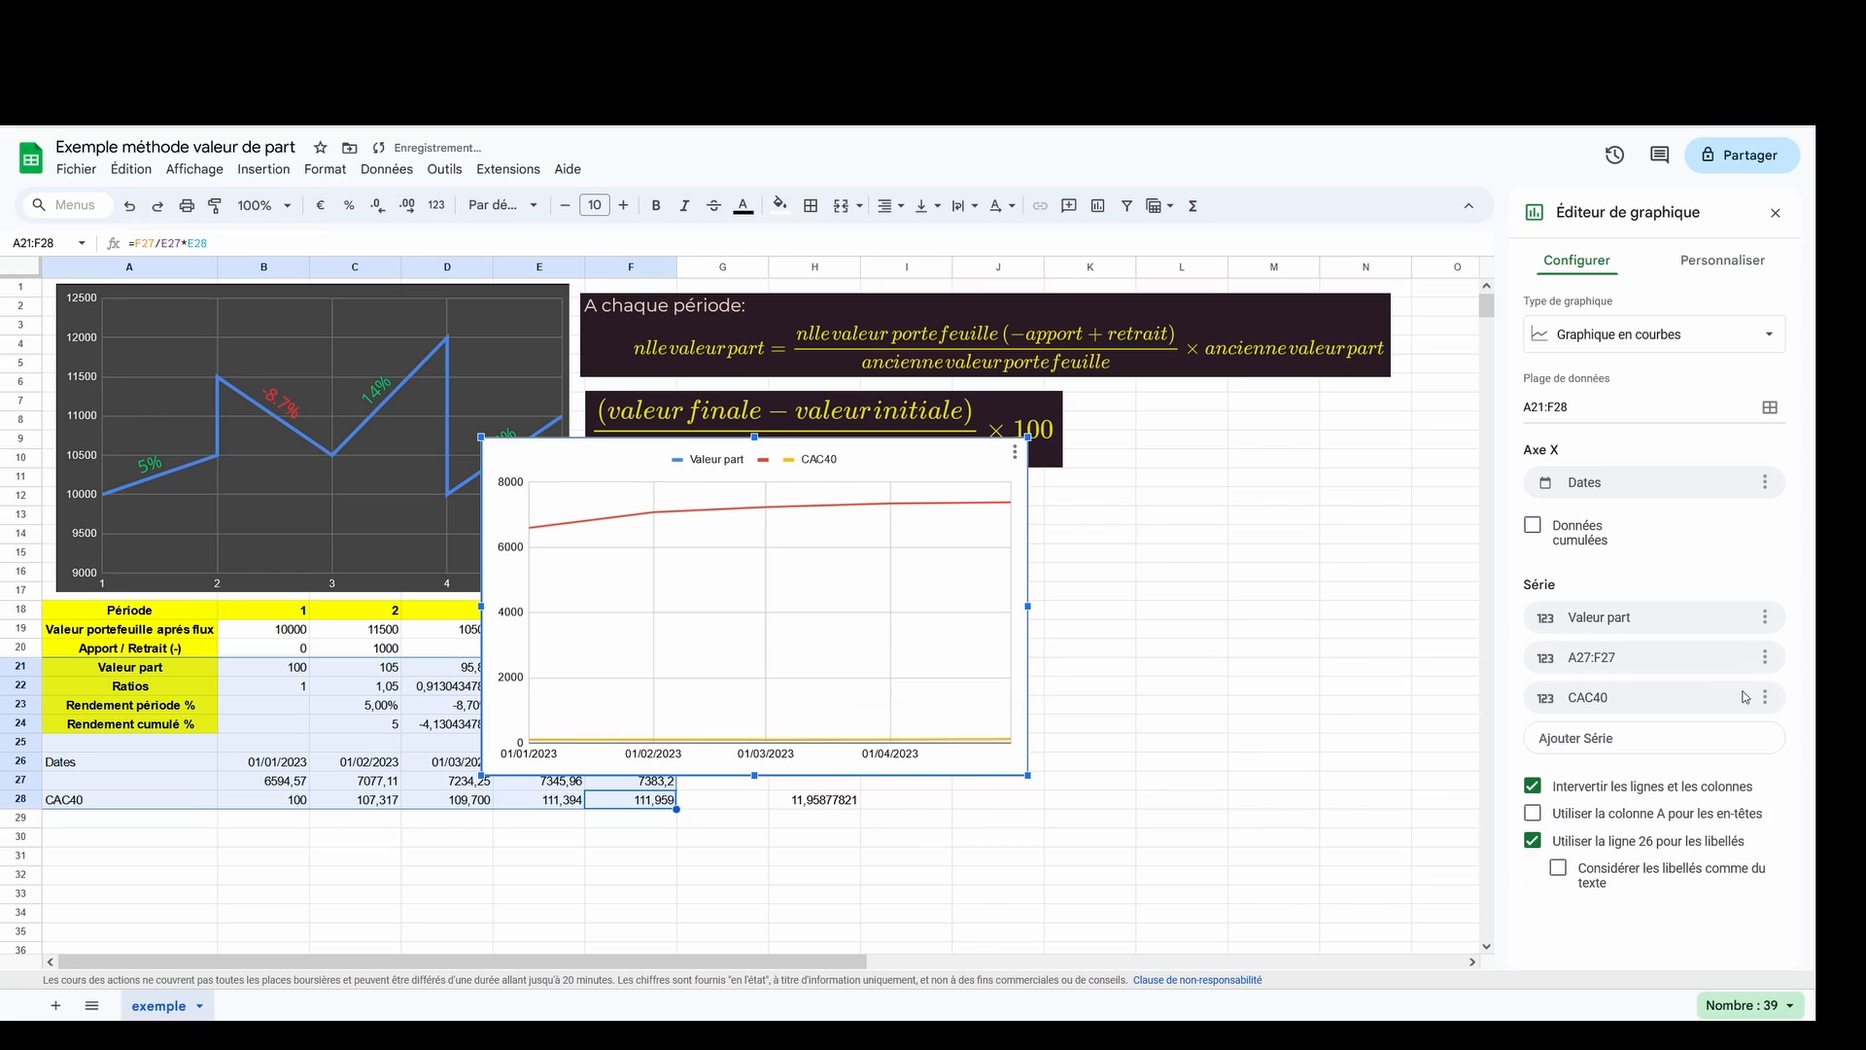
left_click(1765, 657)
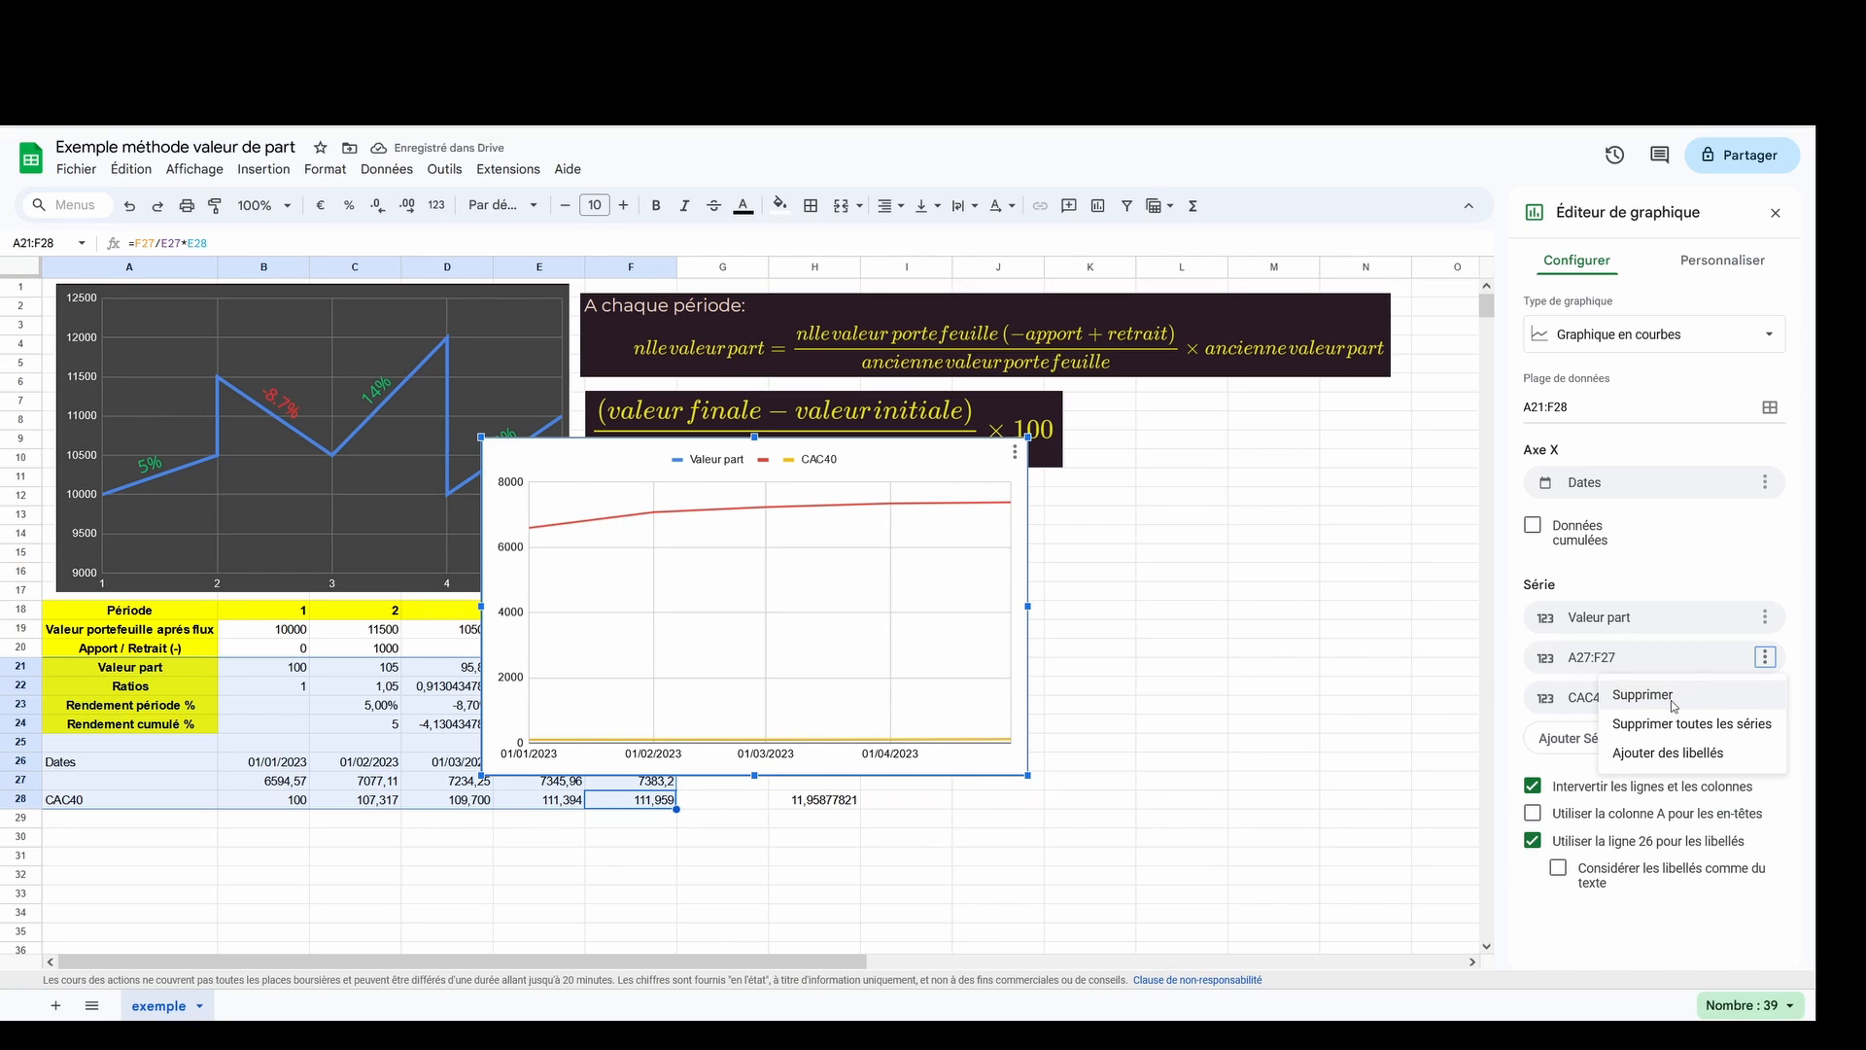
left_click(1683, 700)
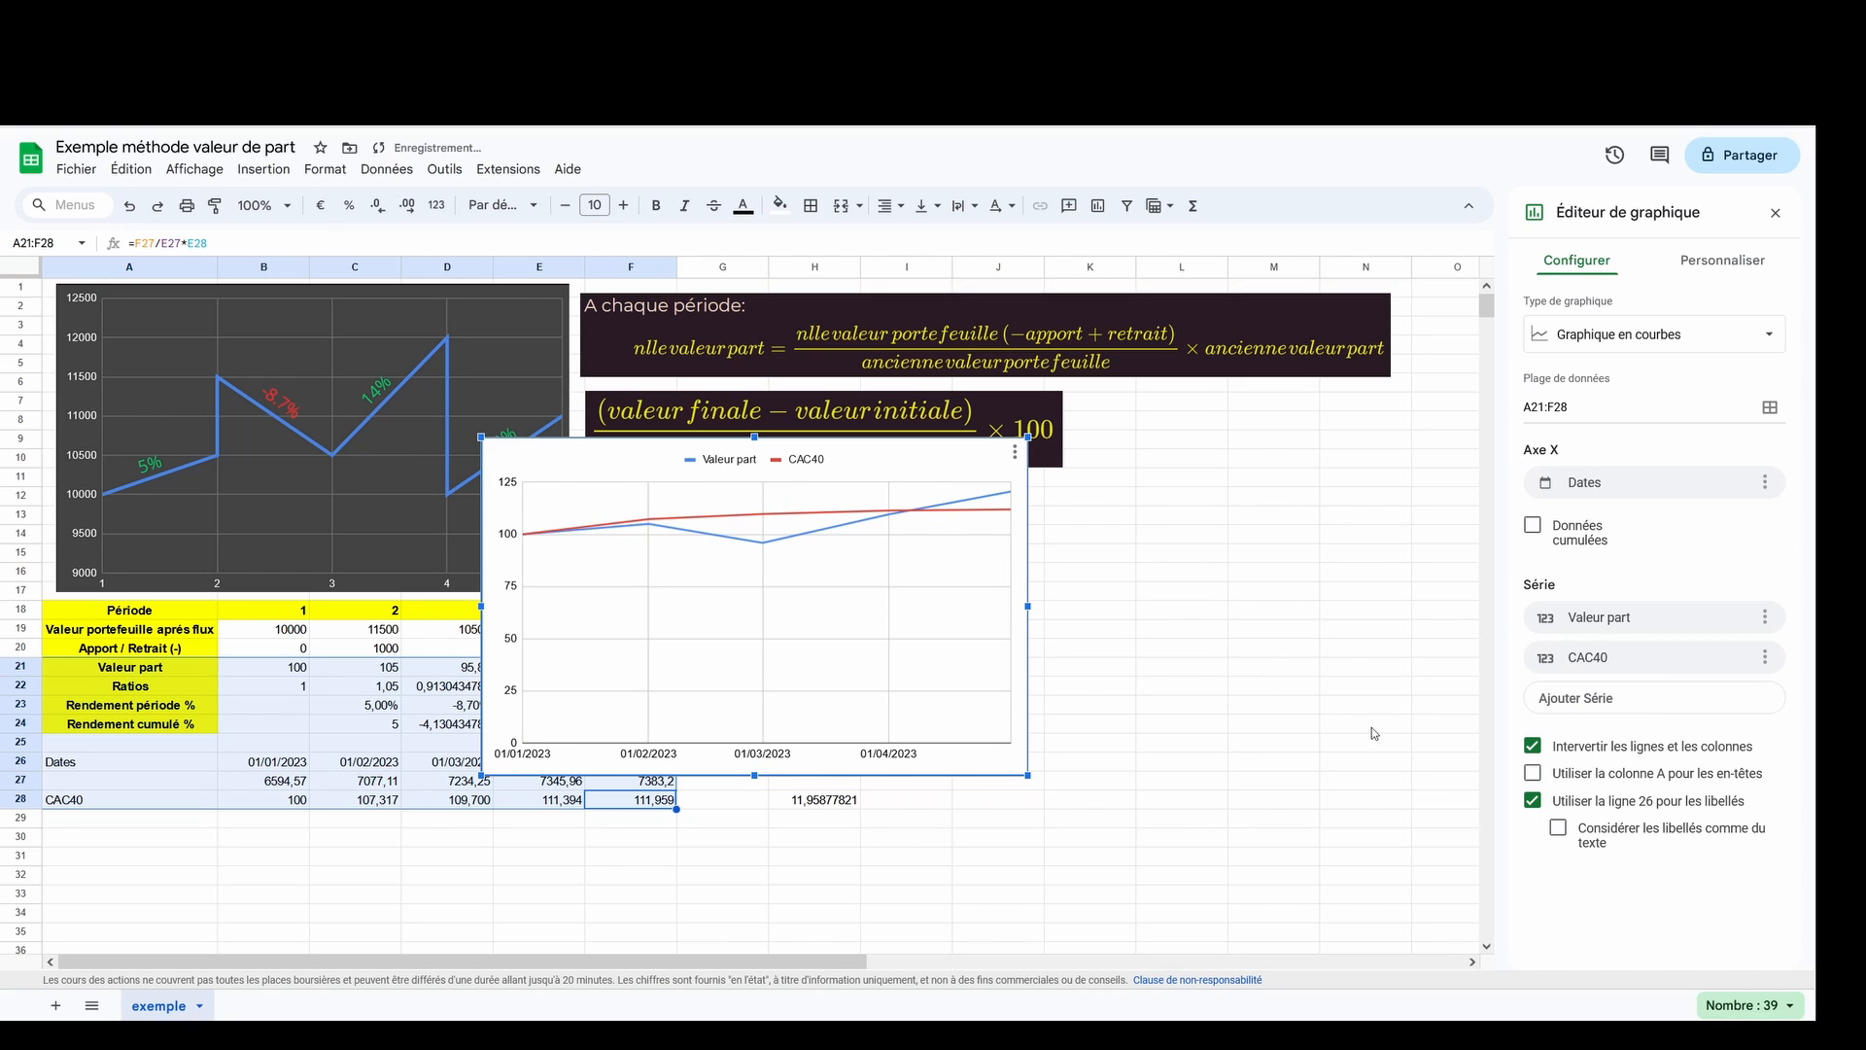
- Set the minimum of the chart's vertical axis to 95 and close the chart editor
left_click(1709, 262)
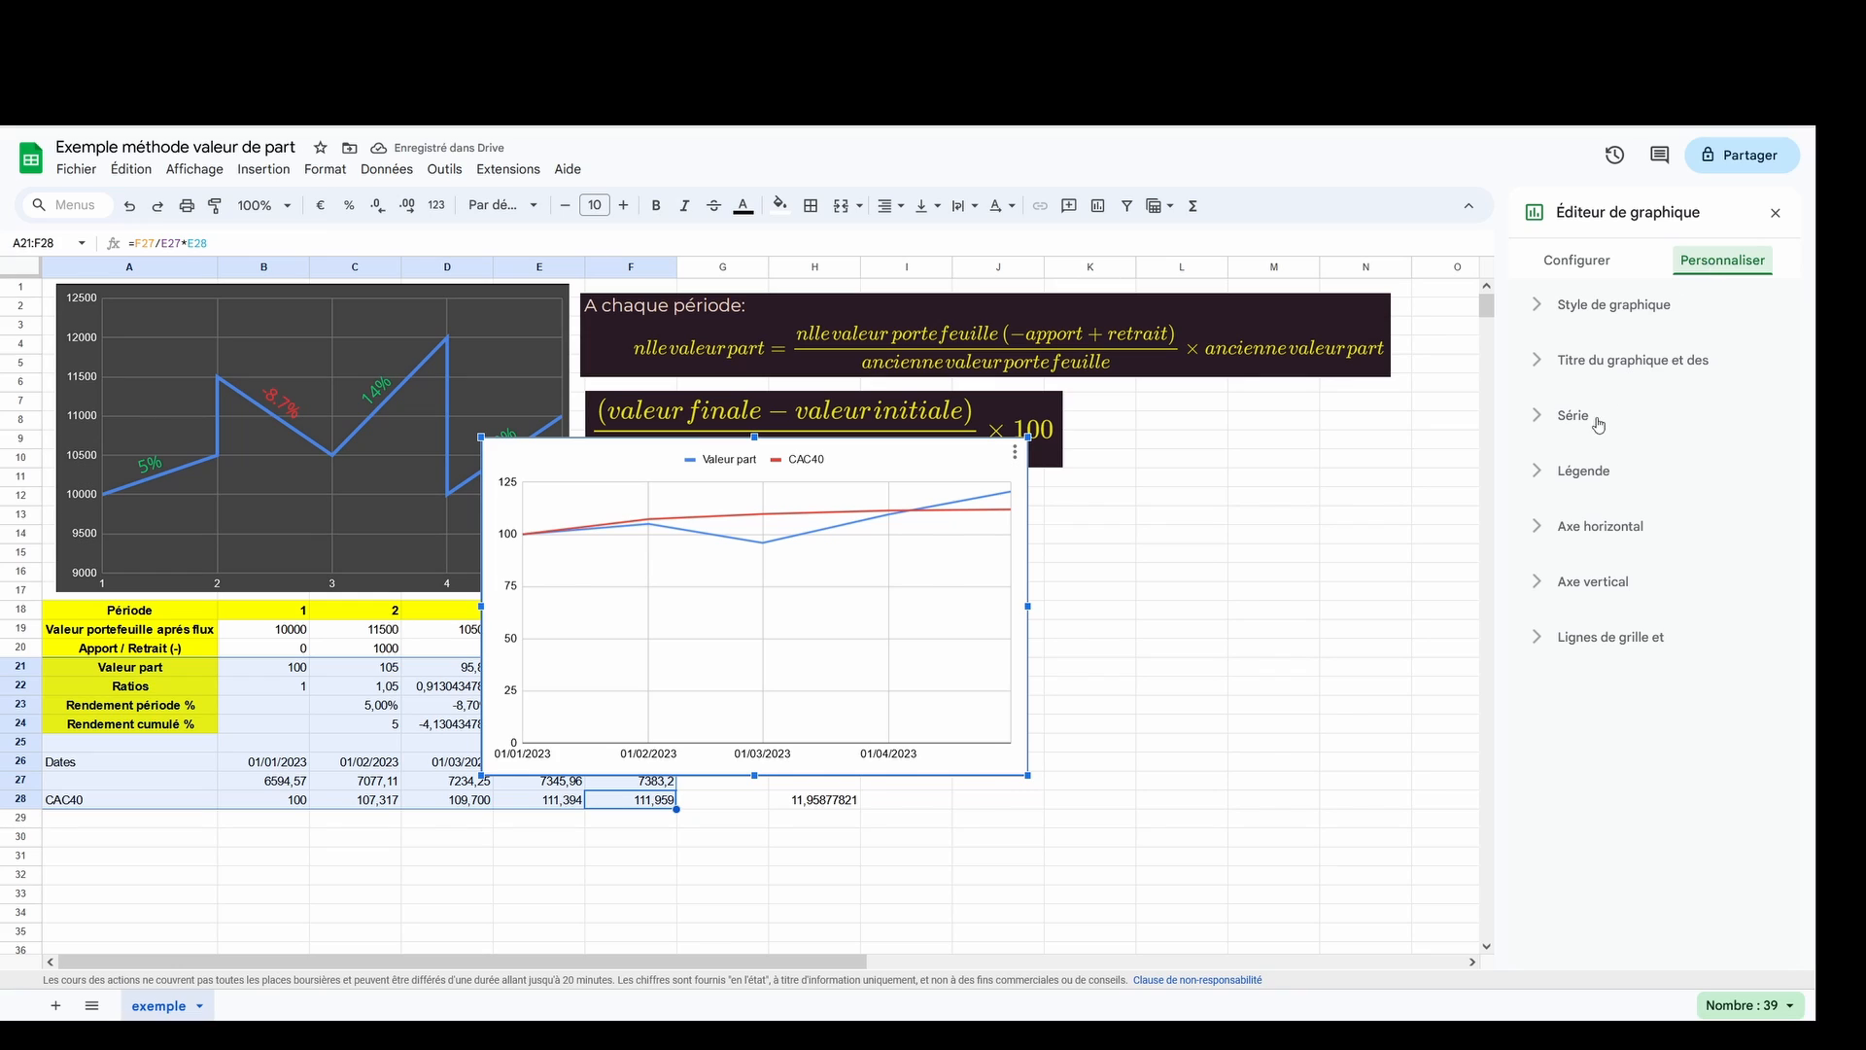
left_click(1567, 360)
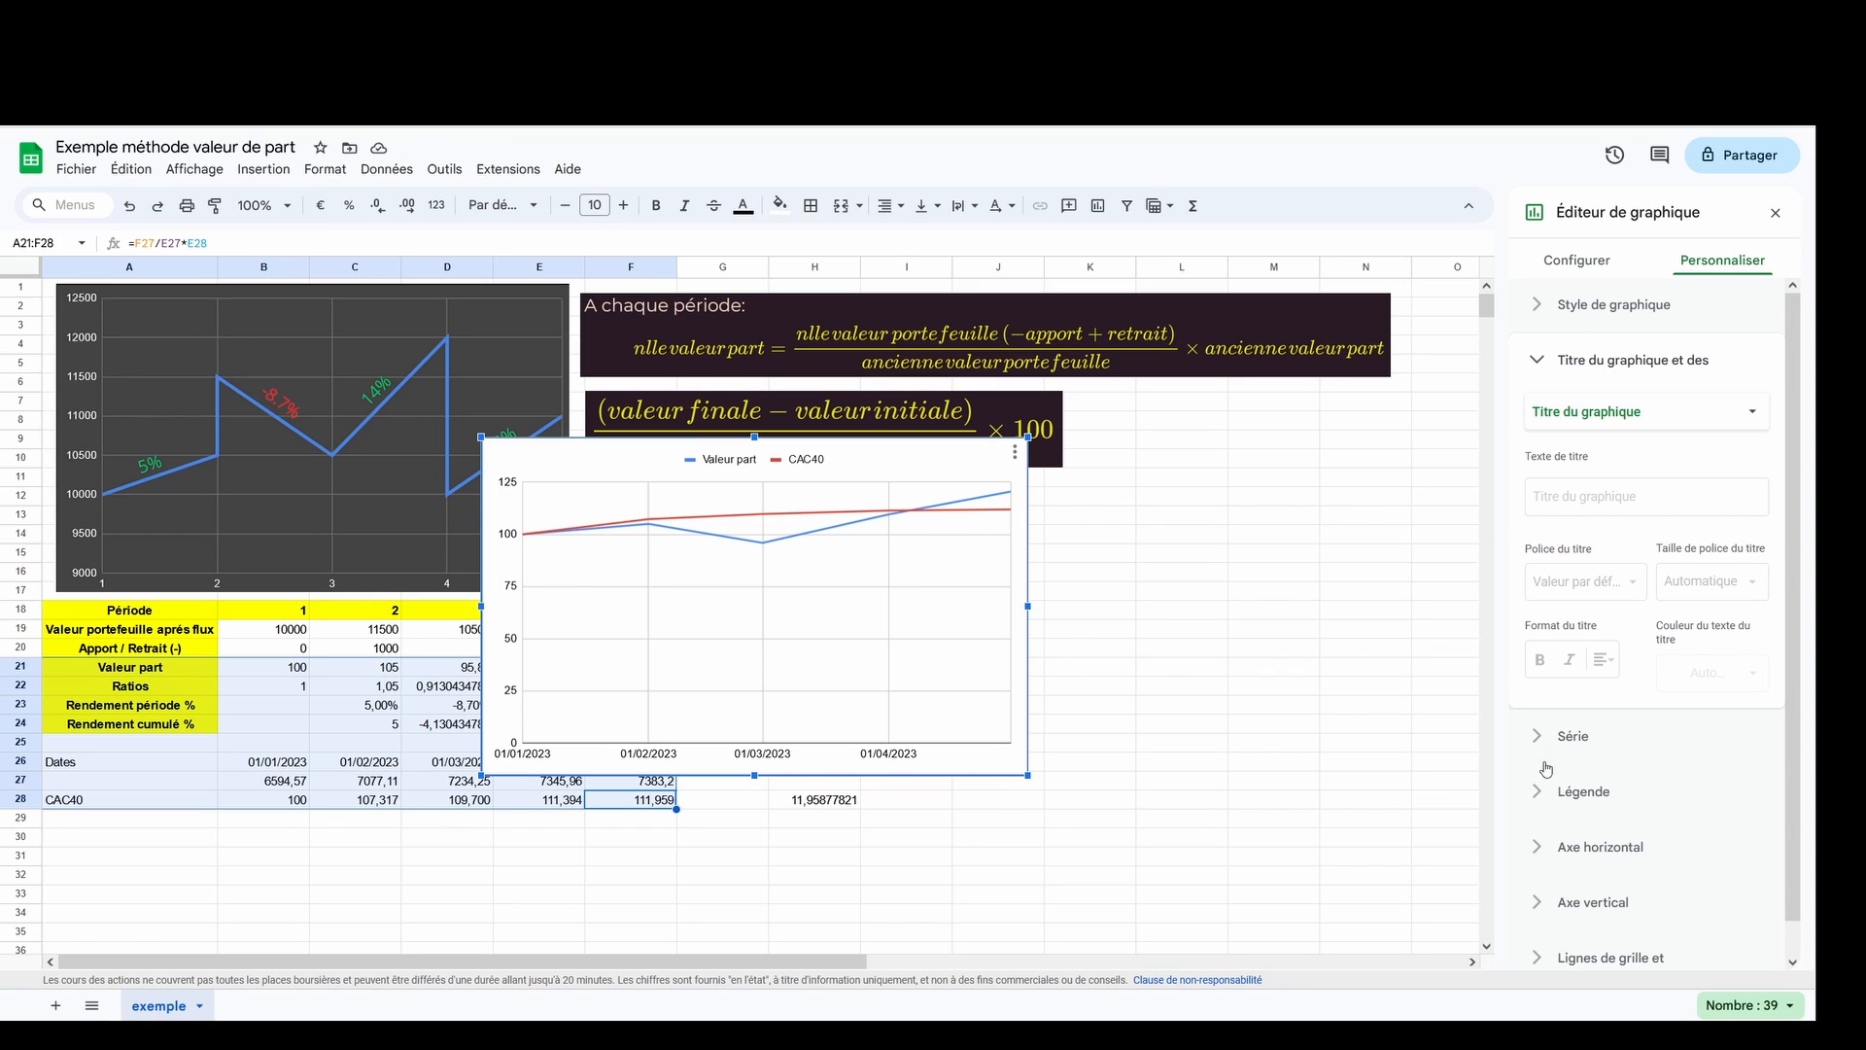
left_click(1595, 904)
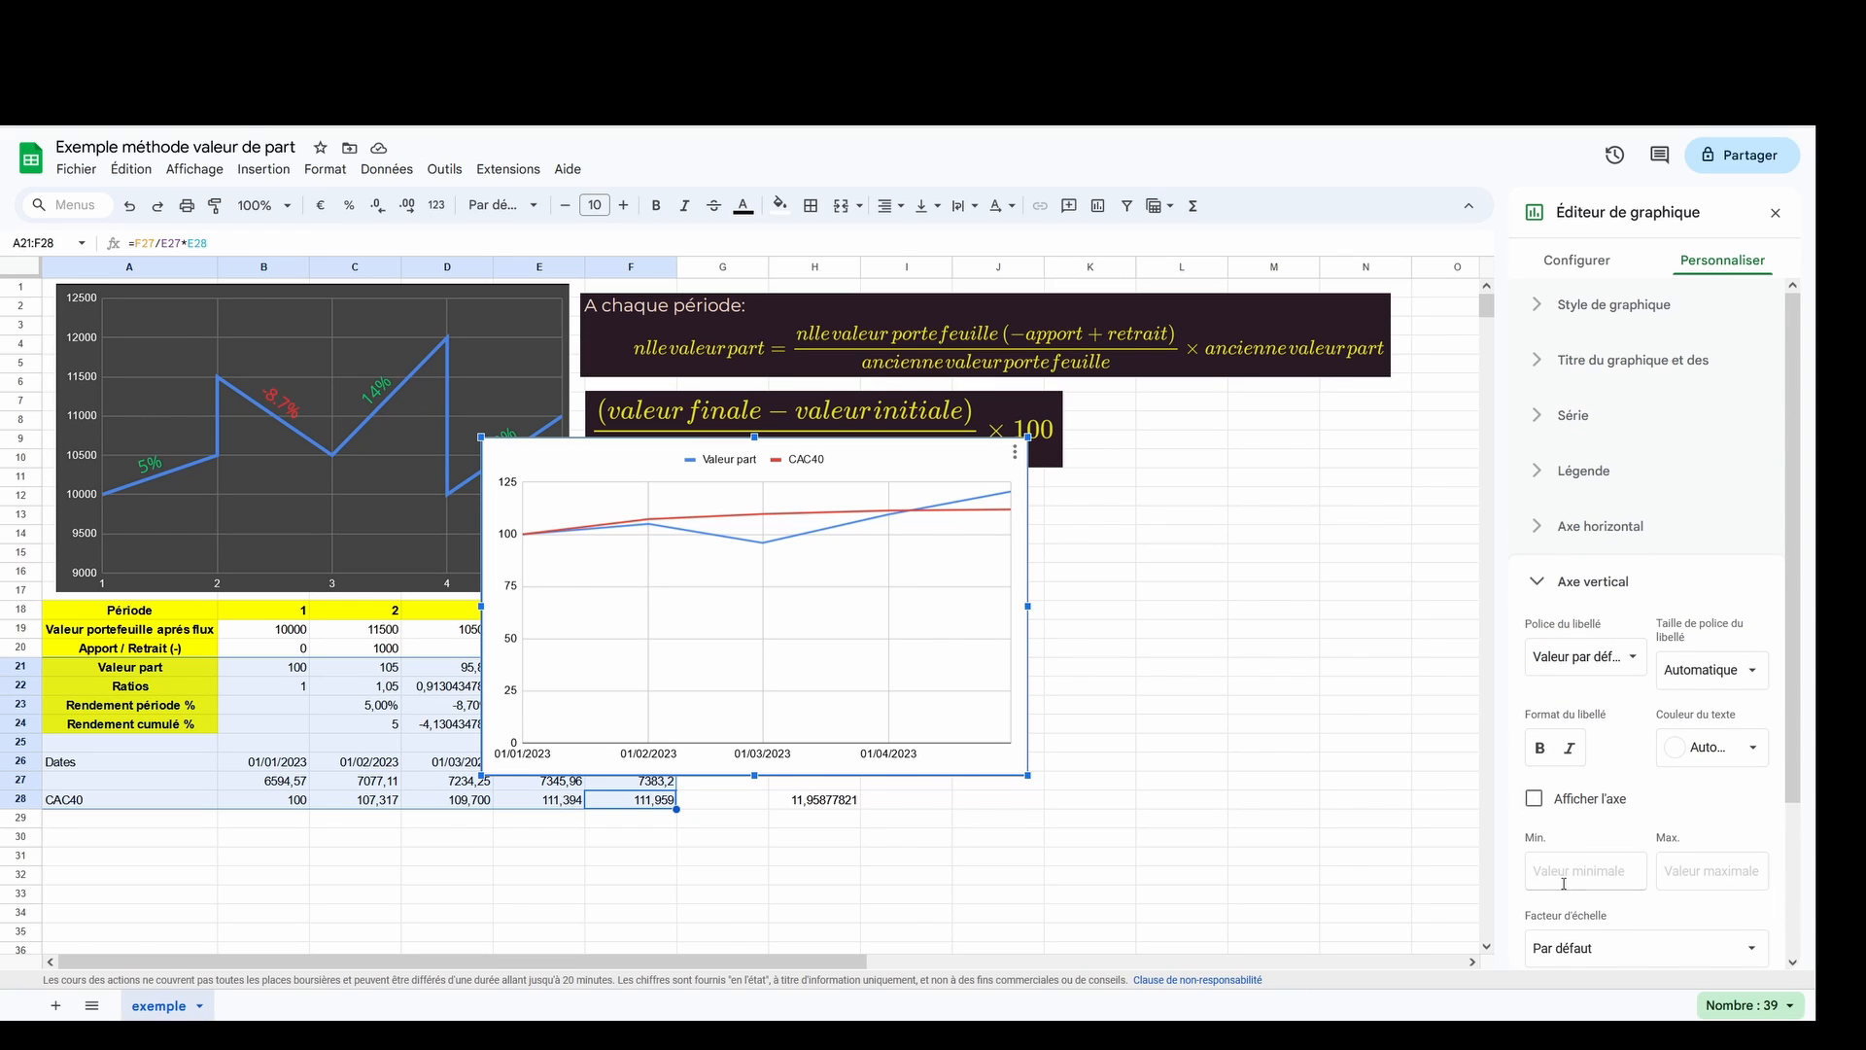
left_click(1573, 875)
type("95")
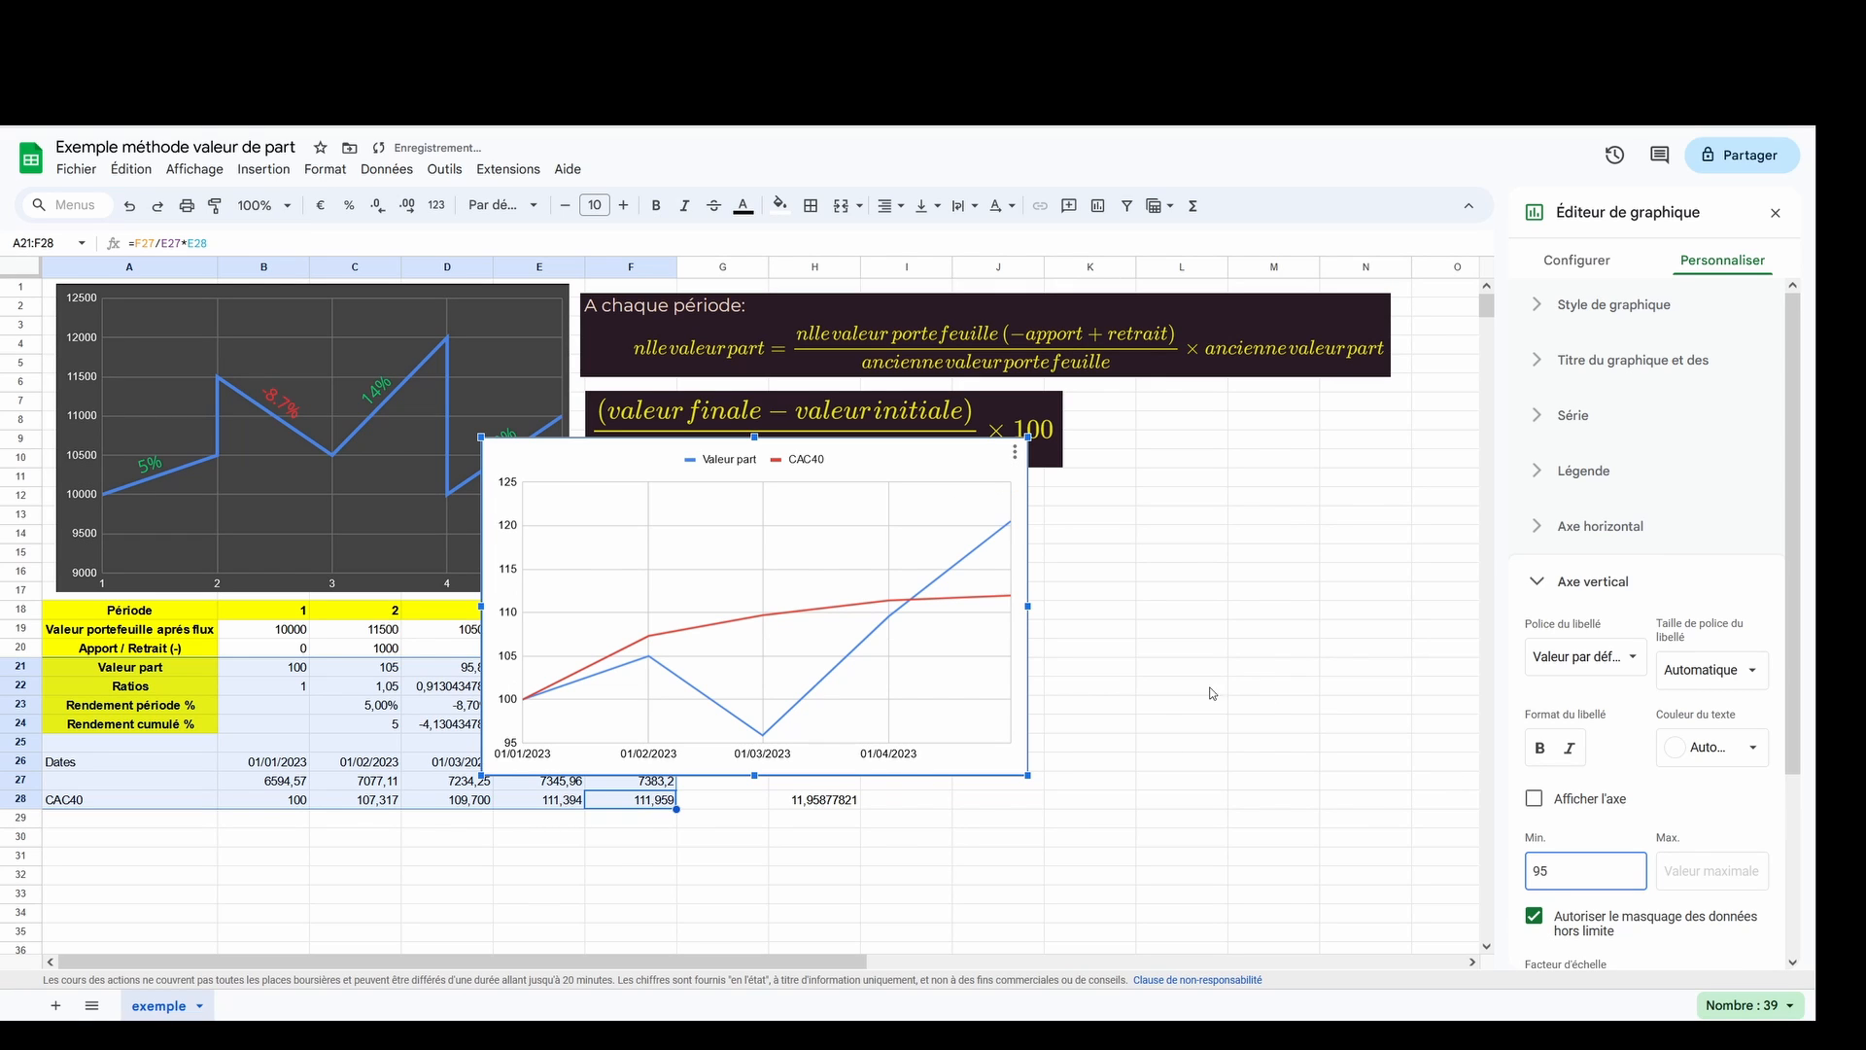
left_click(1159, 714)
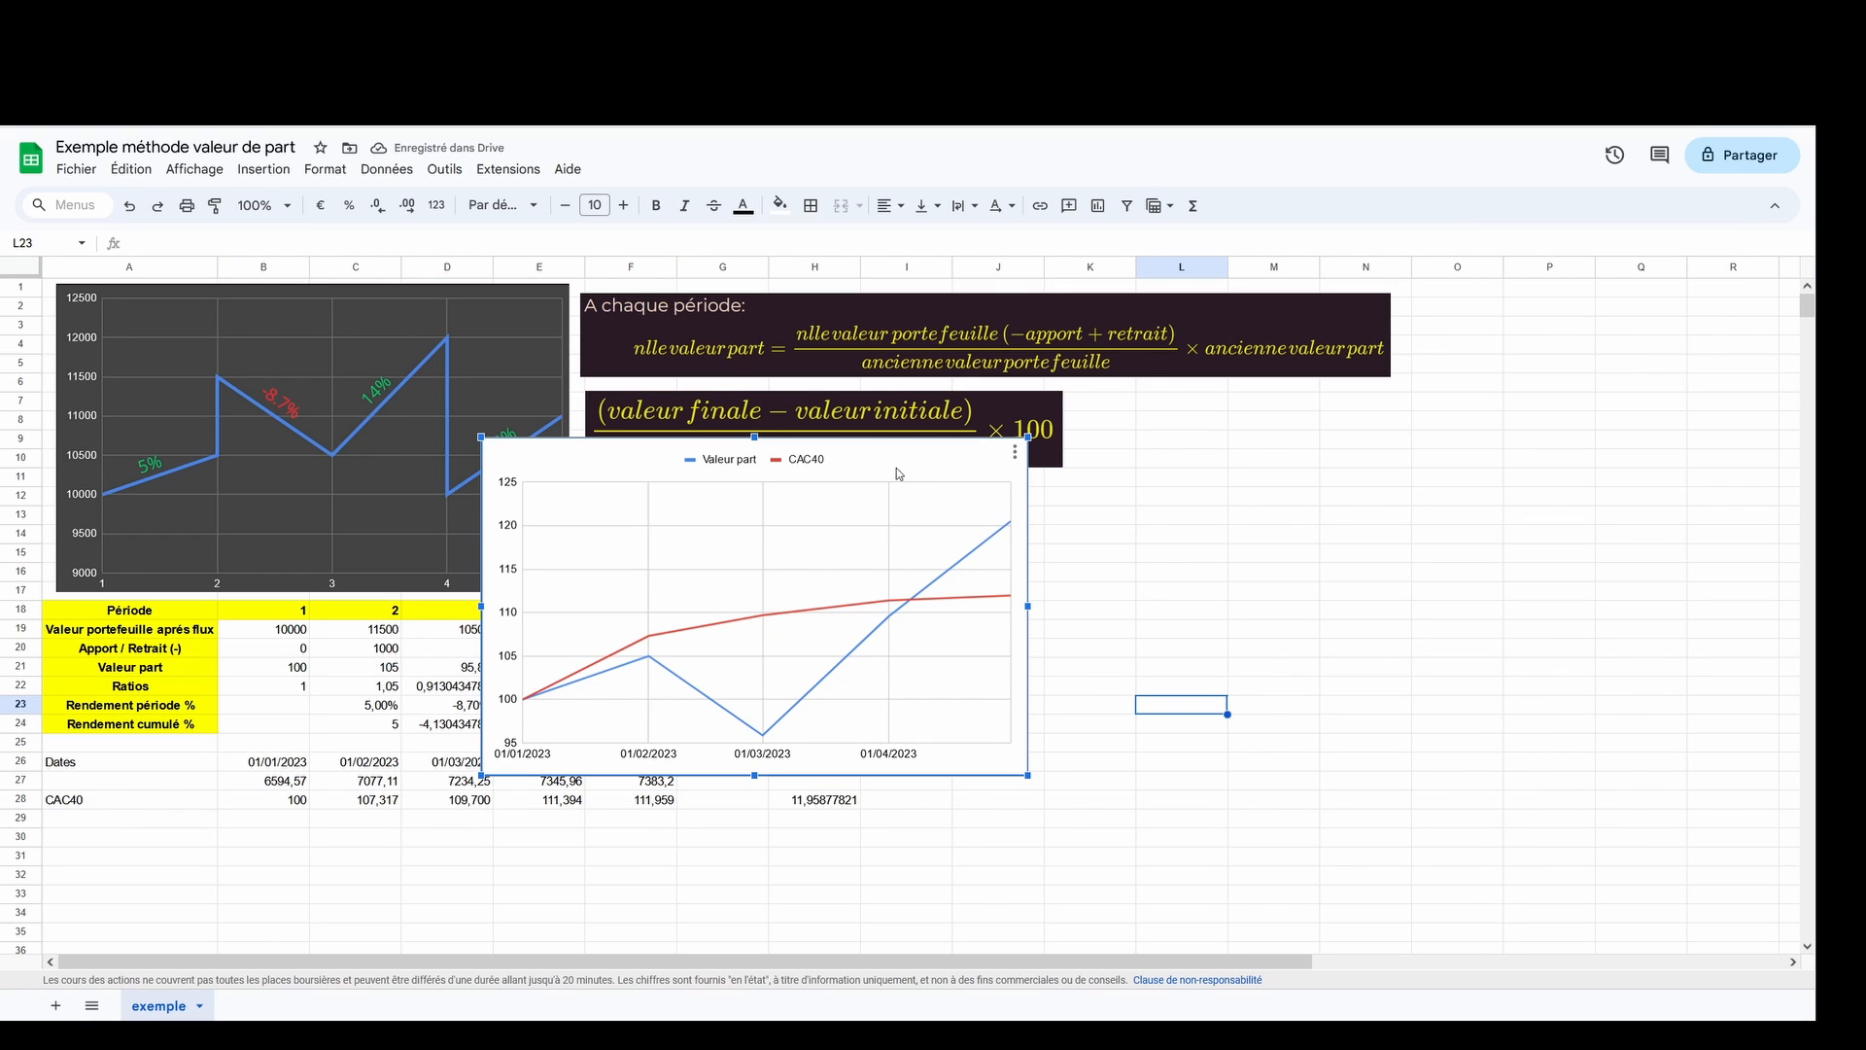
- Move the comparison chart beside the data table, below the formula images, and enlarge it to span about columns G to N
left_click_drag(899, 466, 1117, 527)
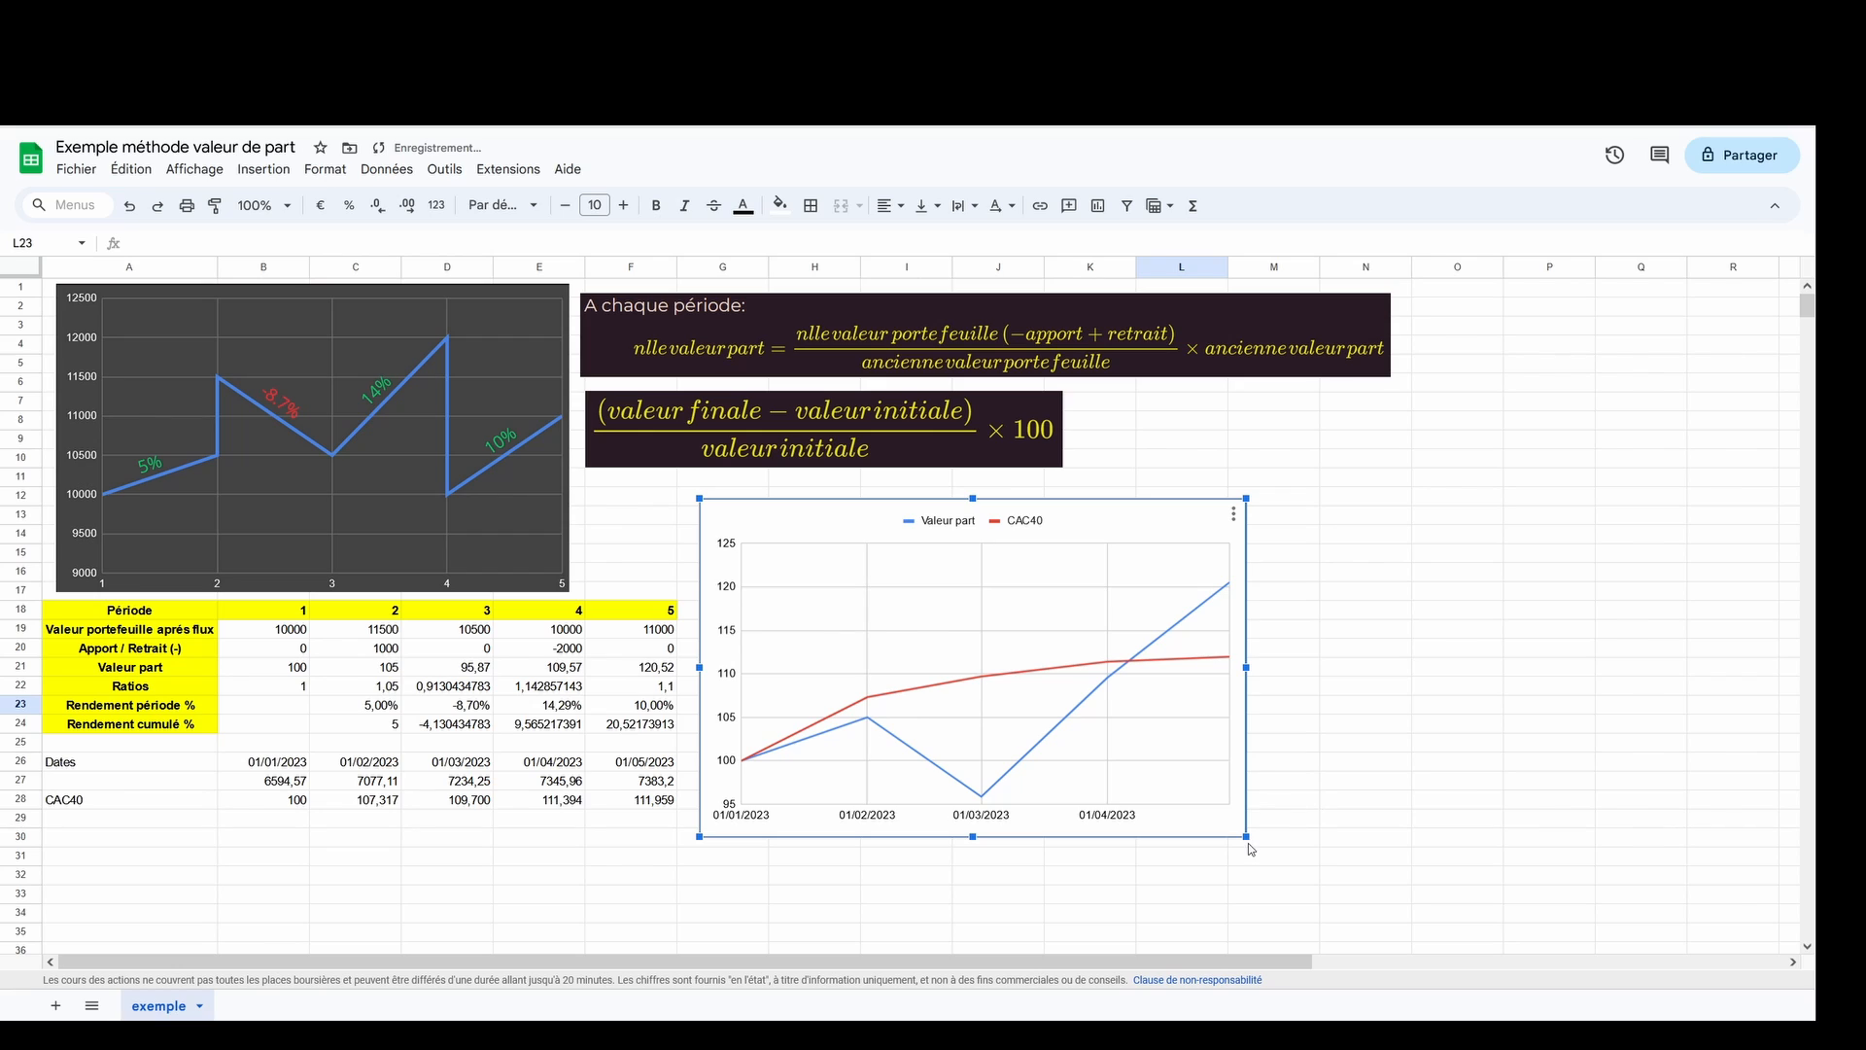
left_click_drag(1249, 838, 1365, 910)
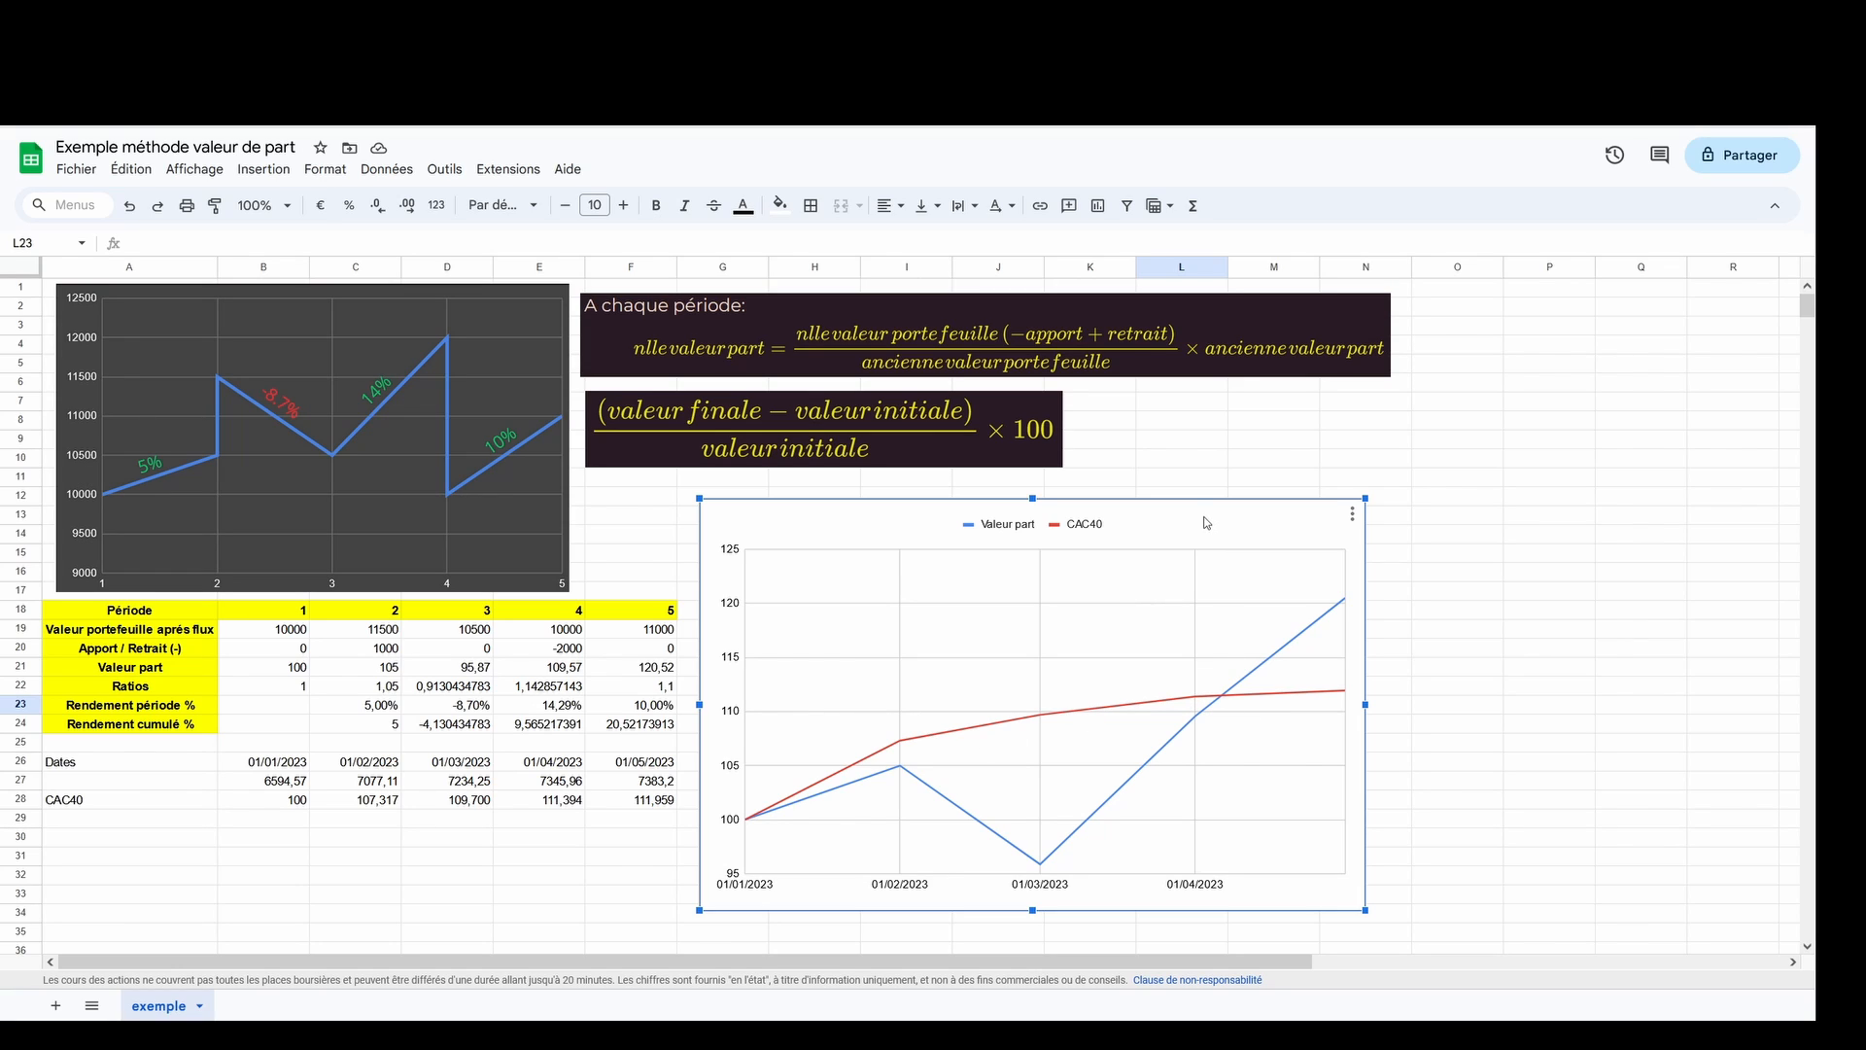
left_click_drag(1210, 522, 1209, 511)
left_click(1199, 465)
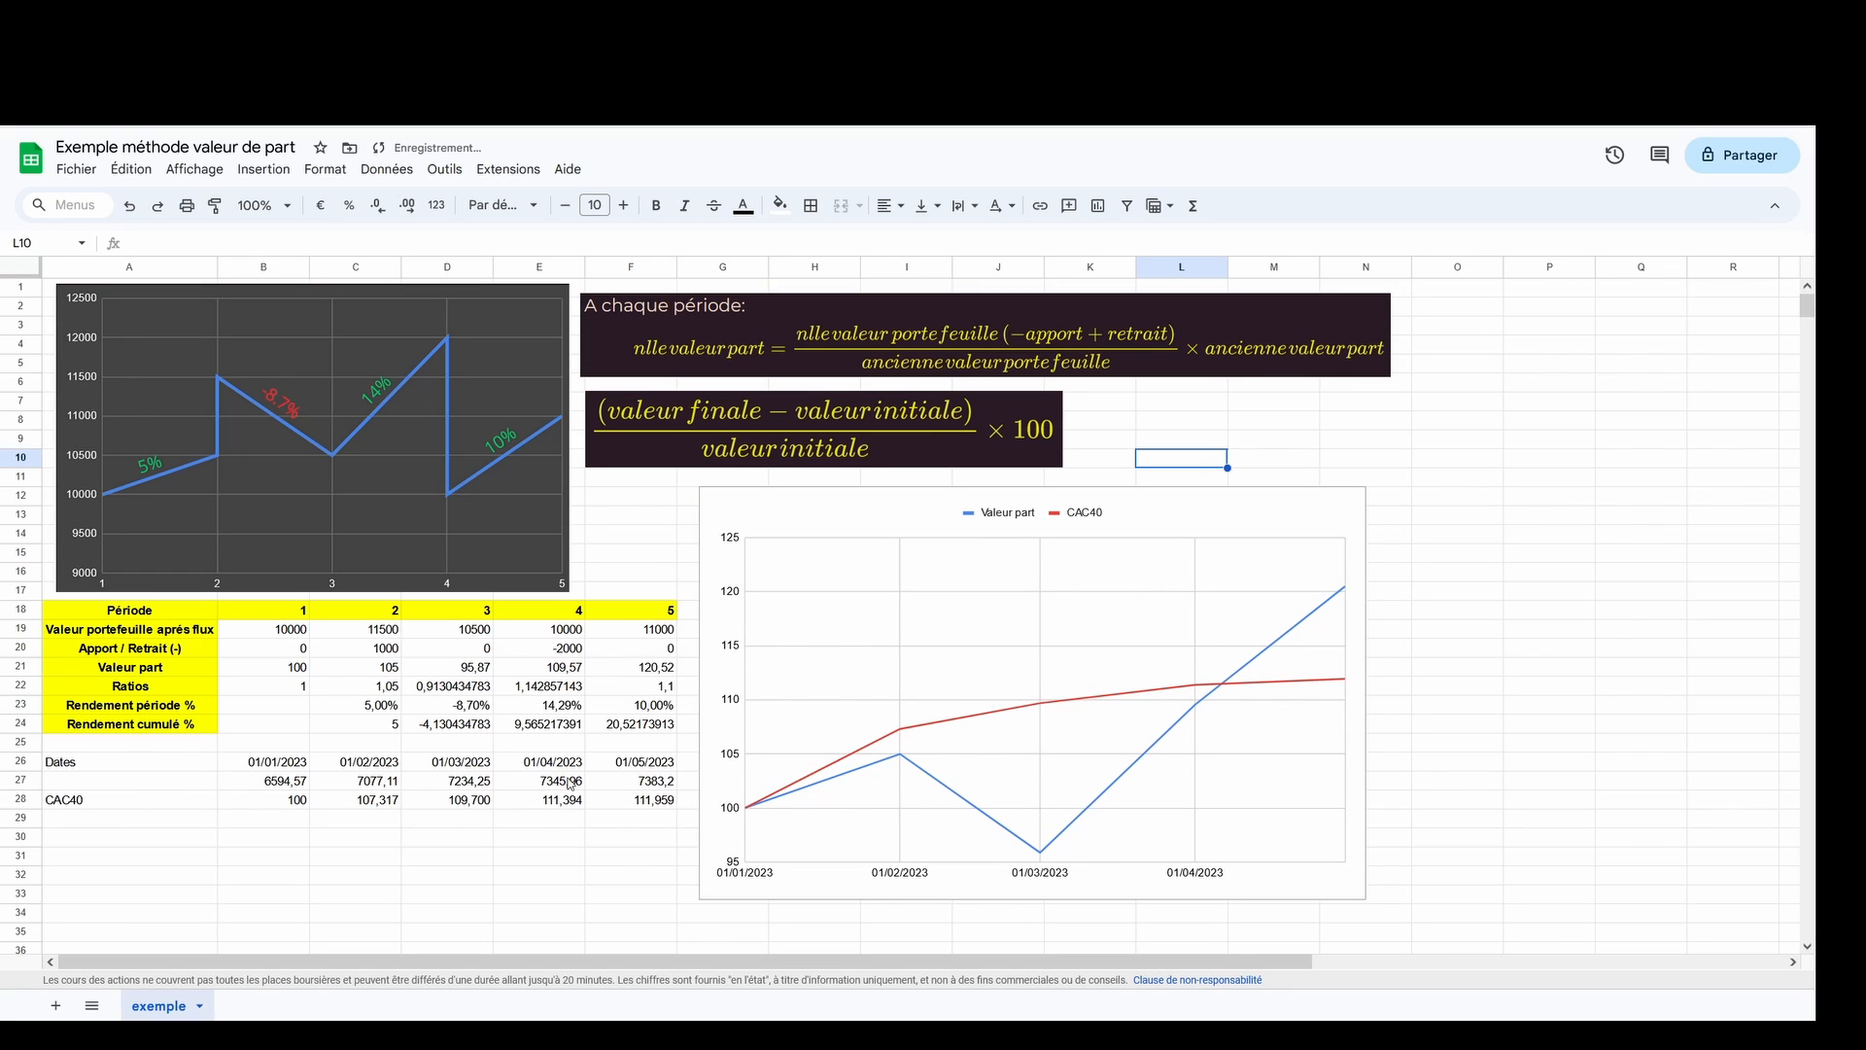
left_click(462, 868)
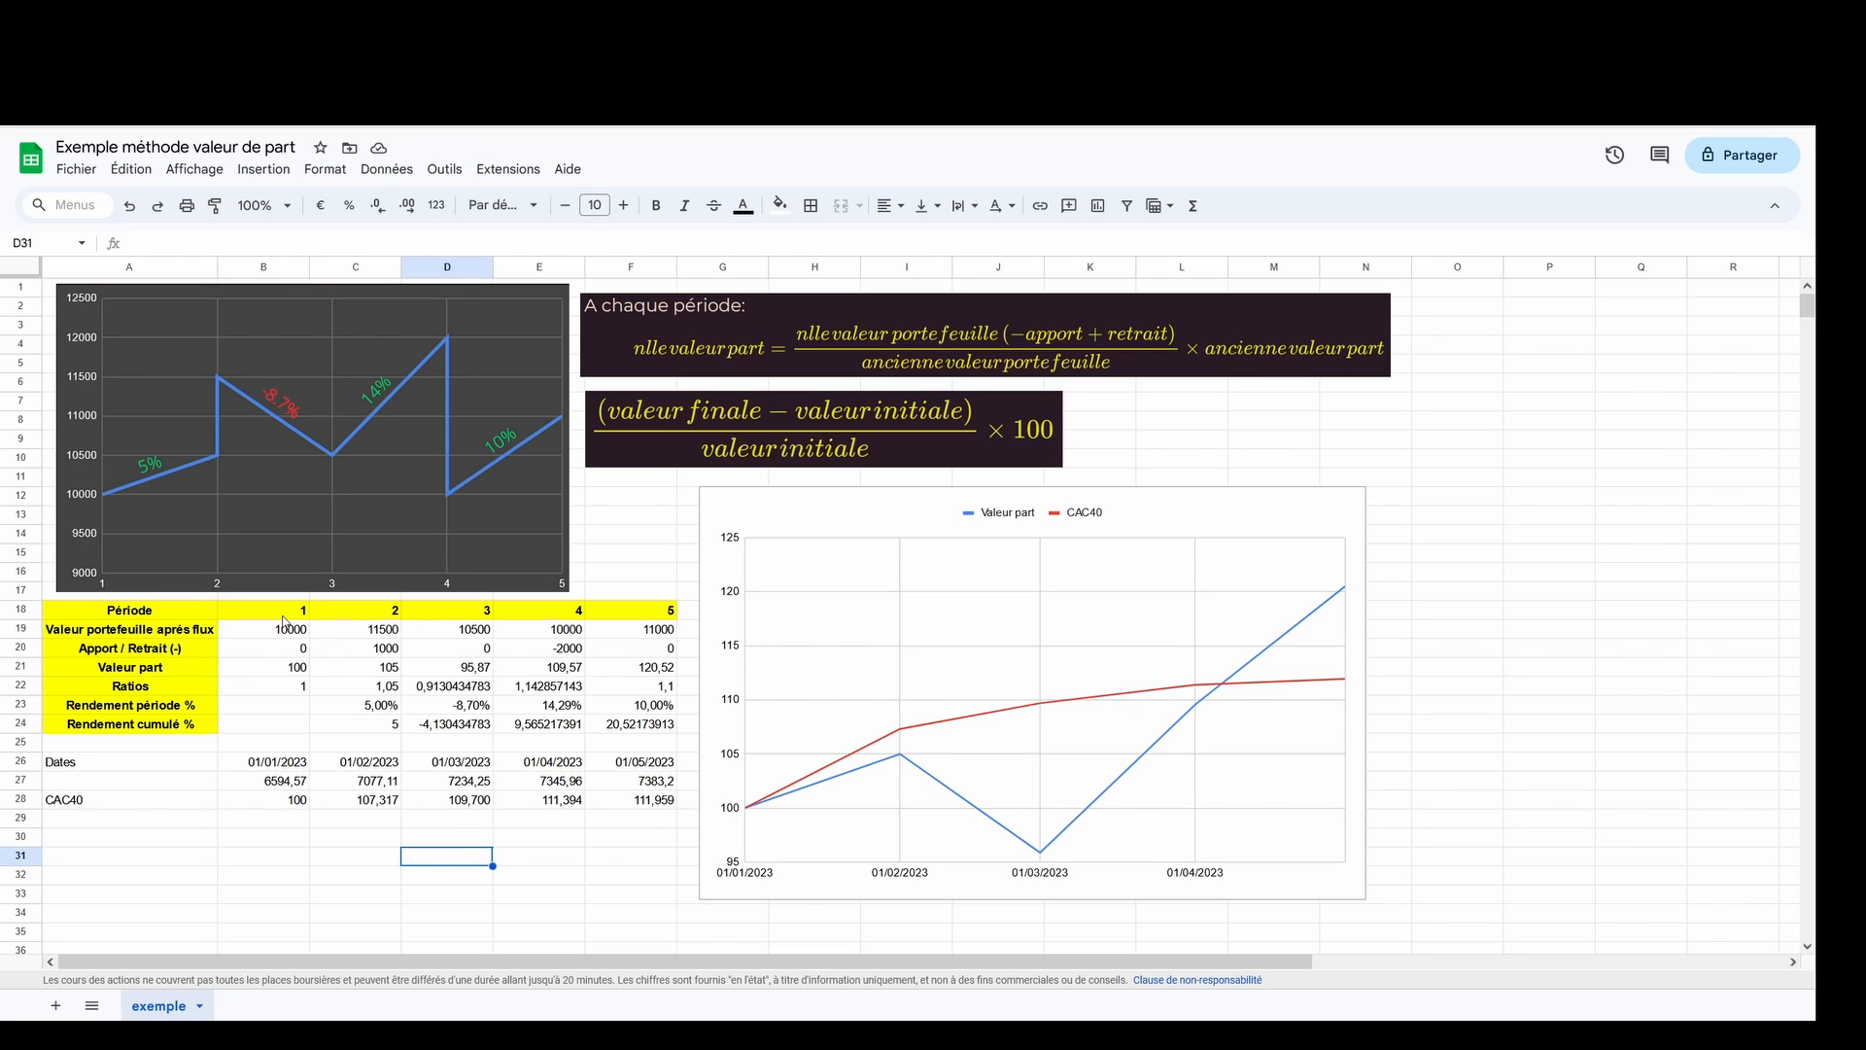
left_click(283, 616)
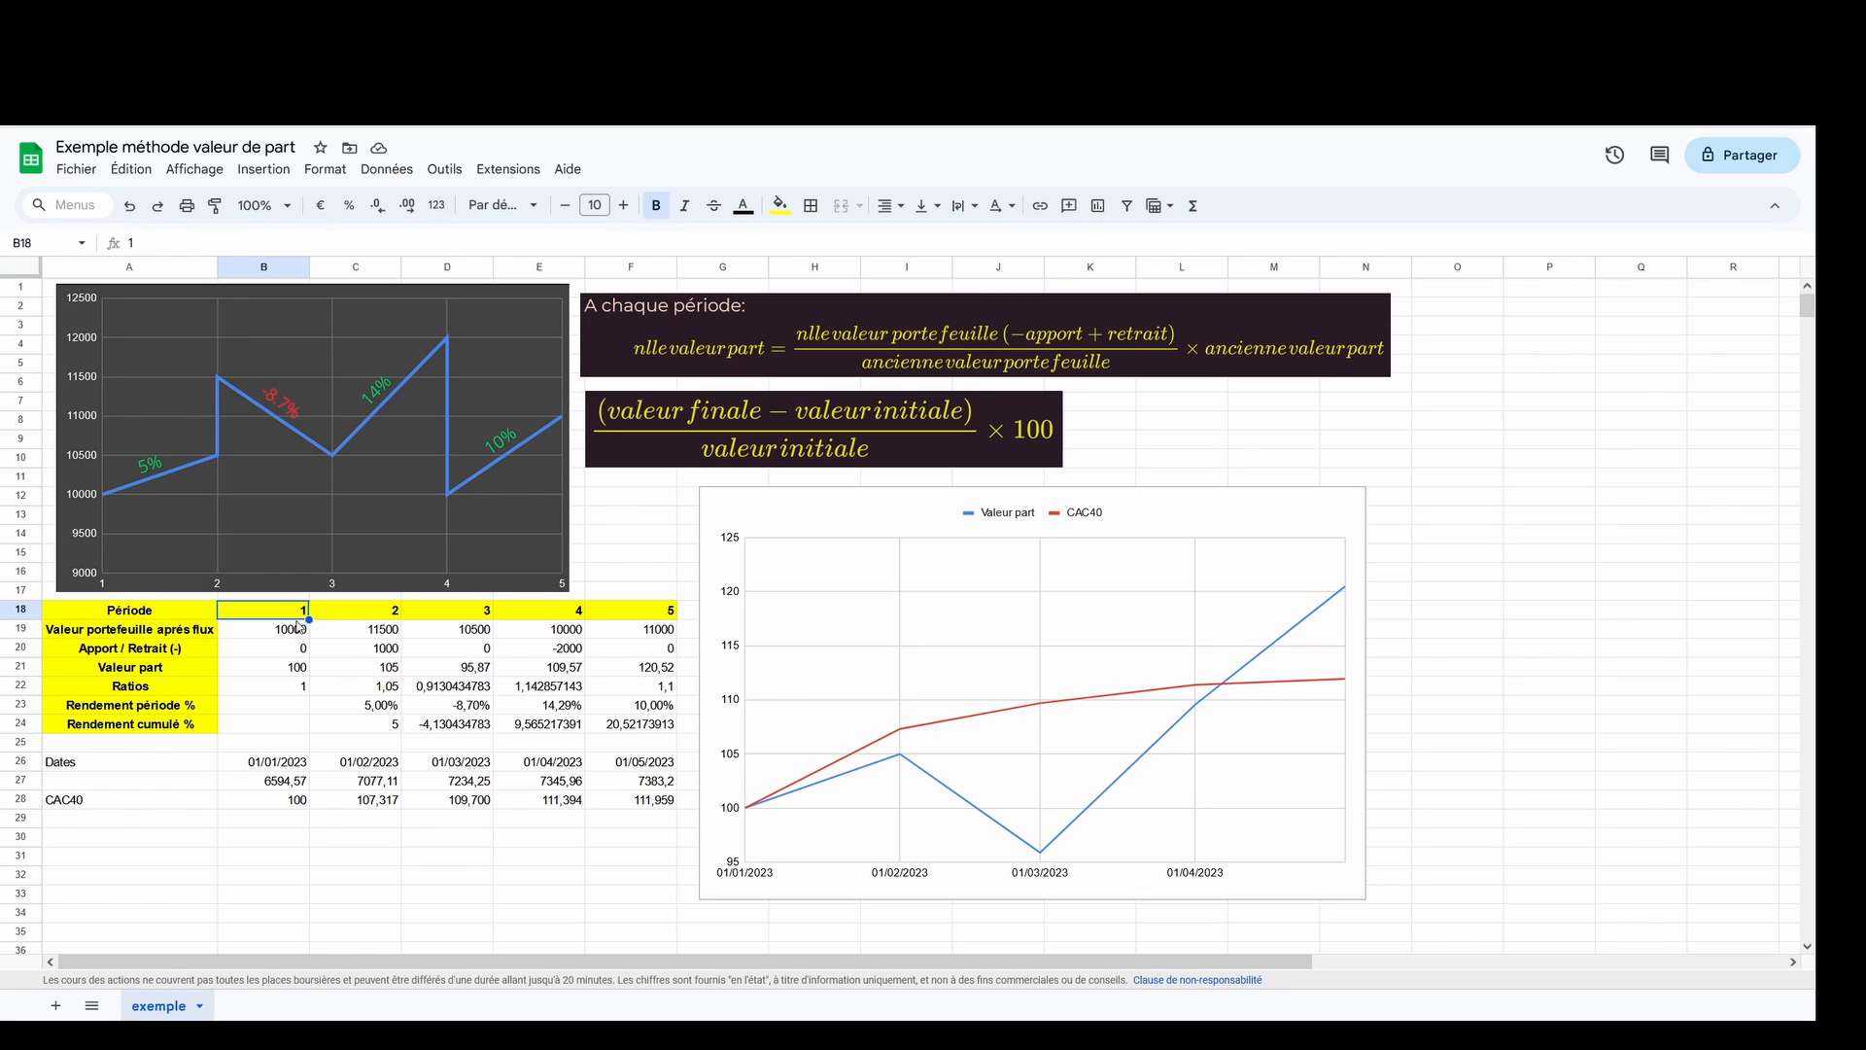
left_click(297, 630)
key("Right")
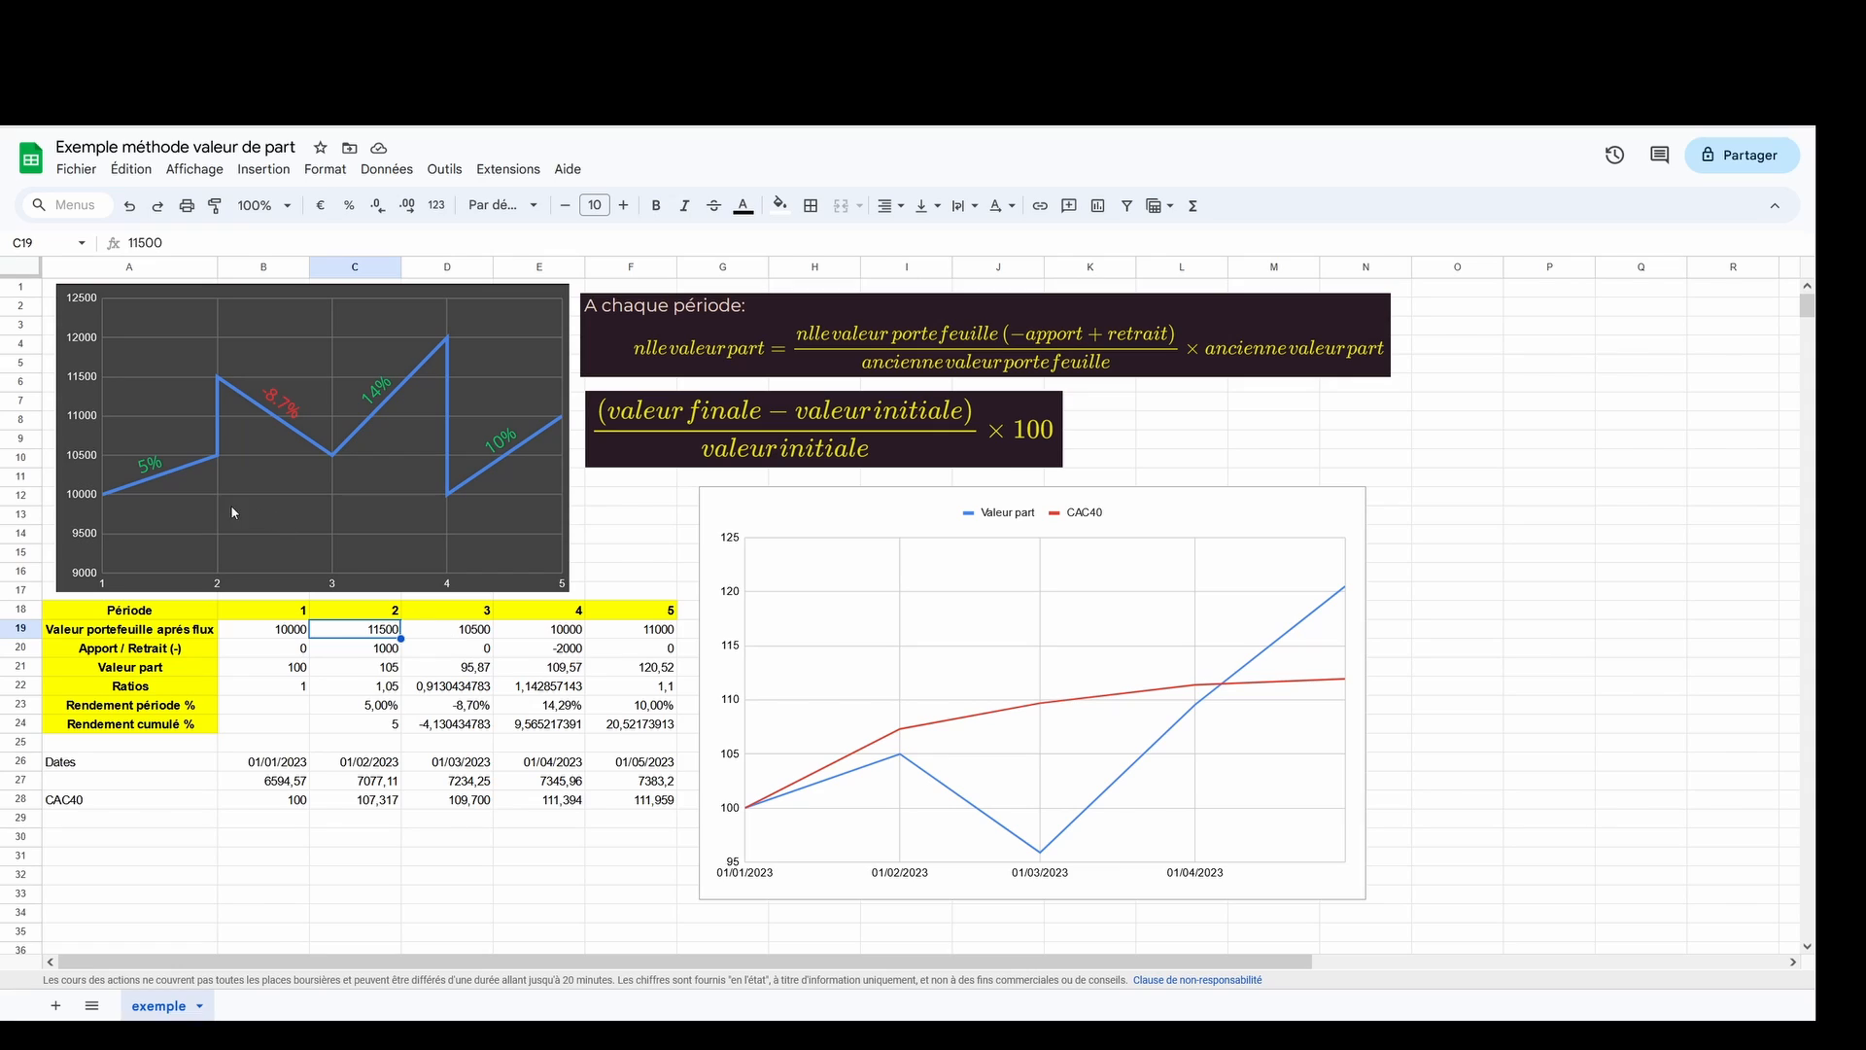
left_click(469, 861)
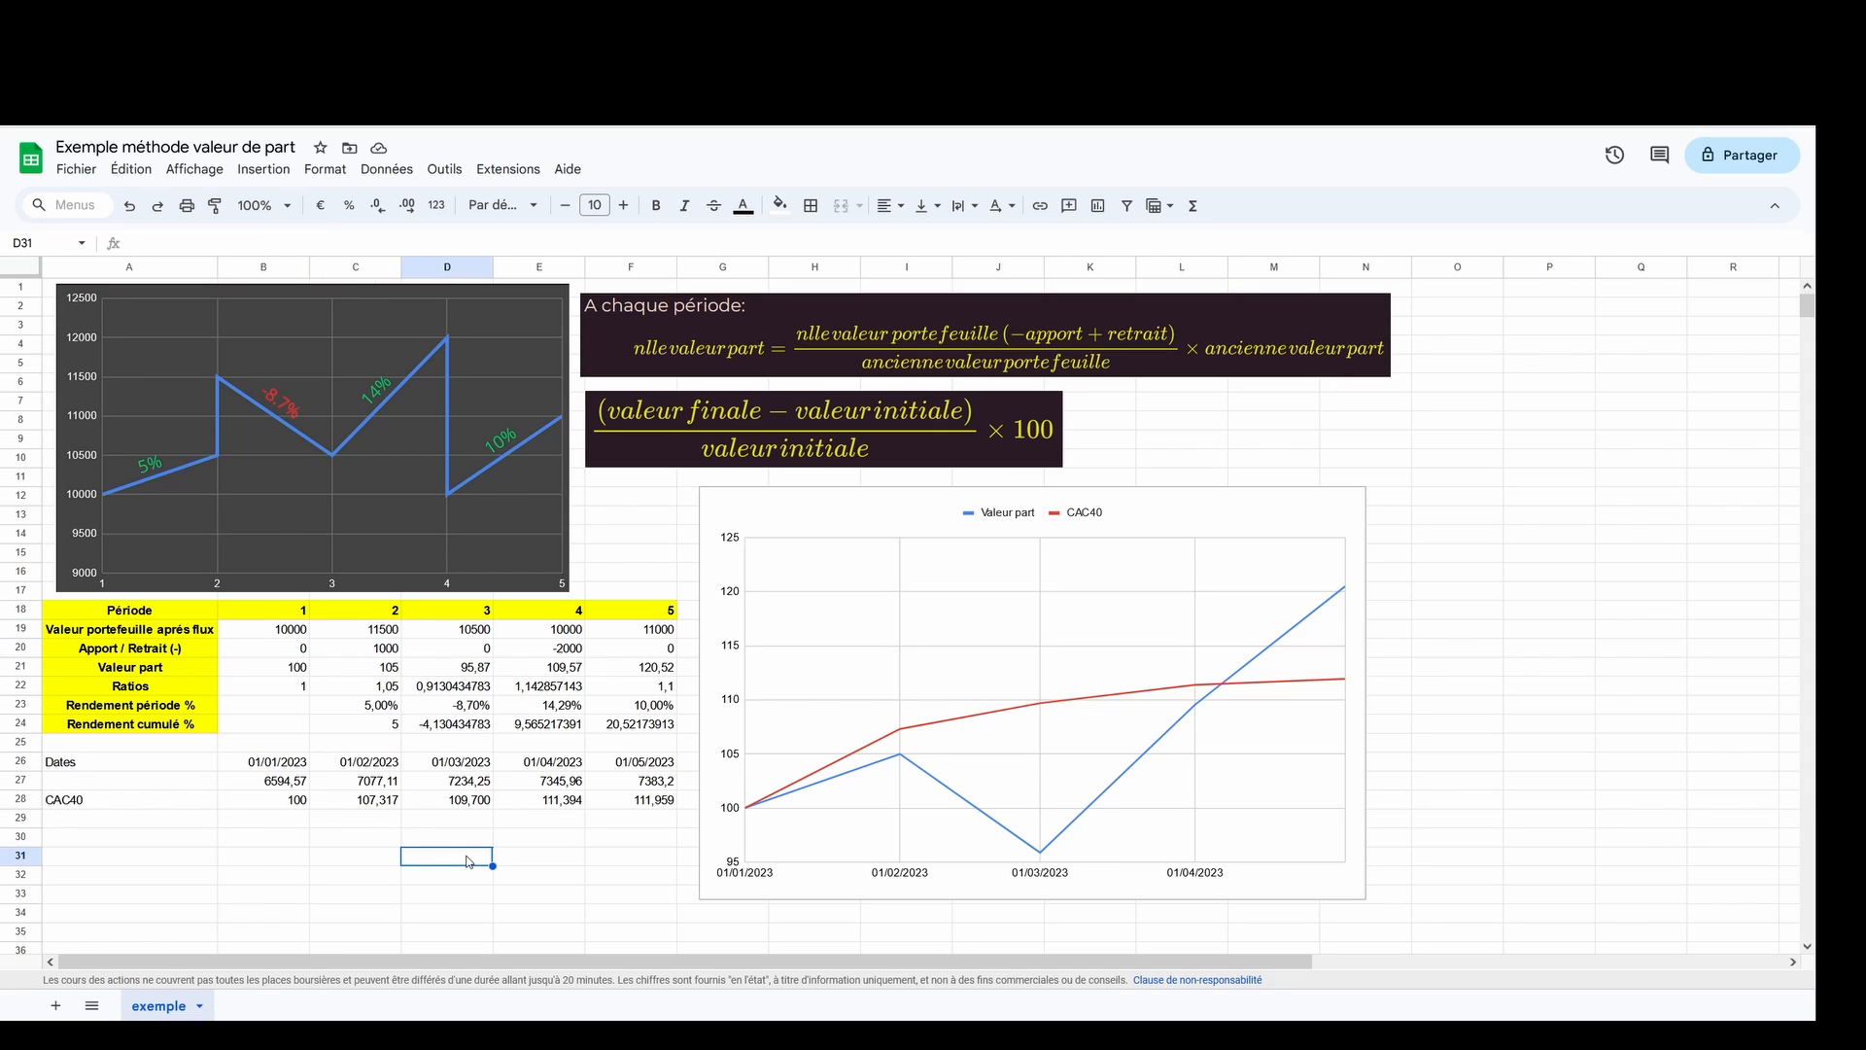